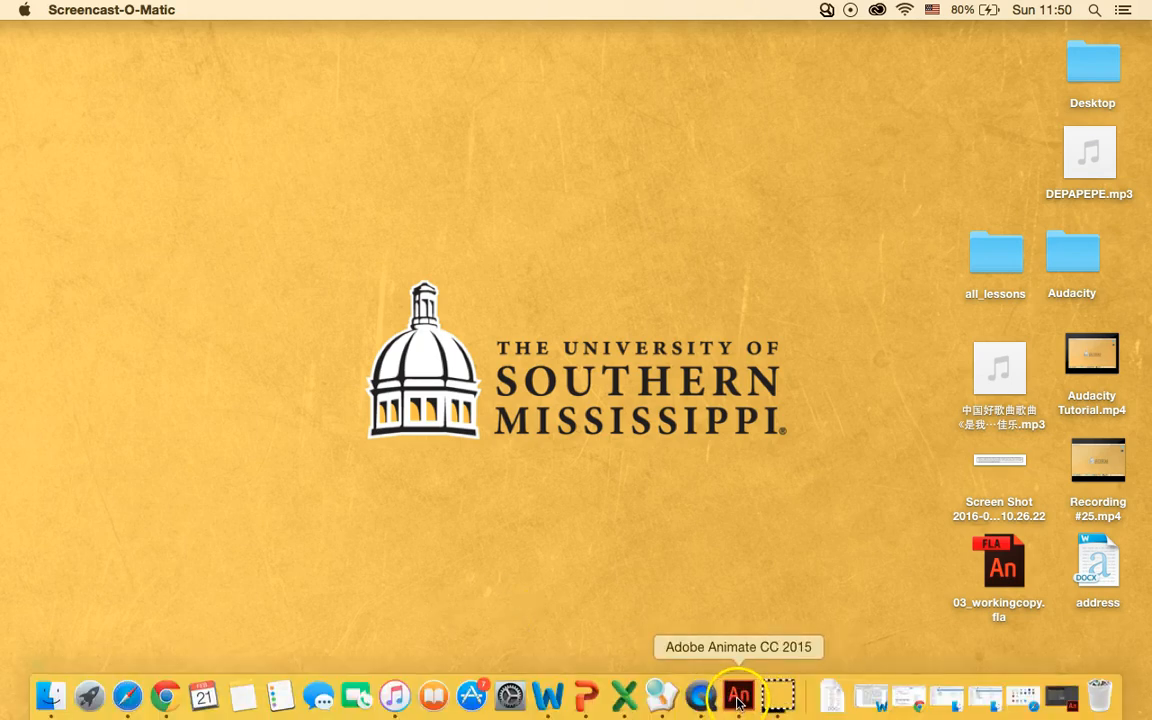
- Open Adobe Animate CC and create an HTML5 Canvas document 800 px wide and 600 px high
click(738, 700)
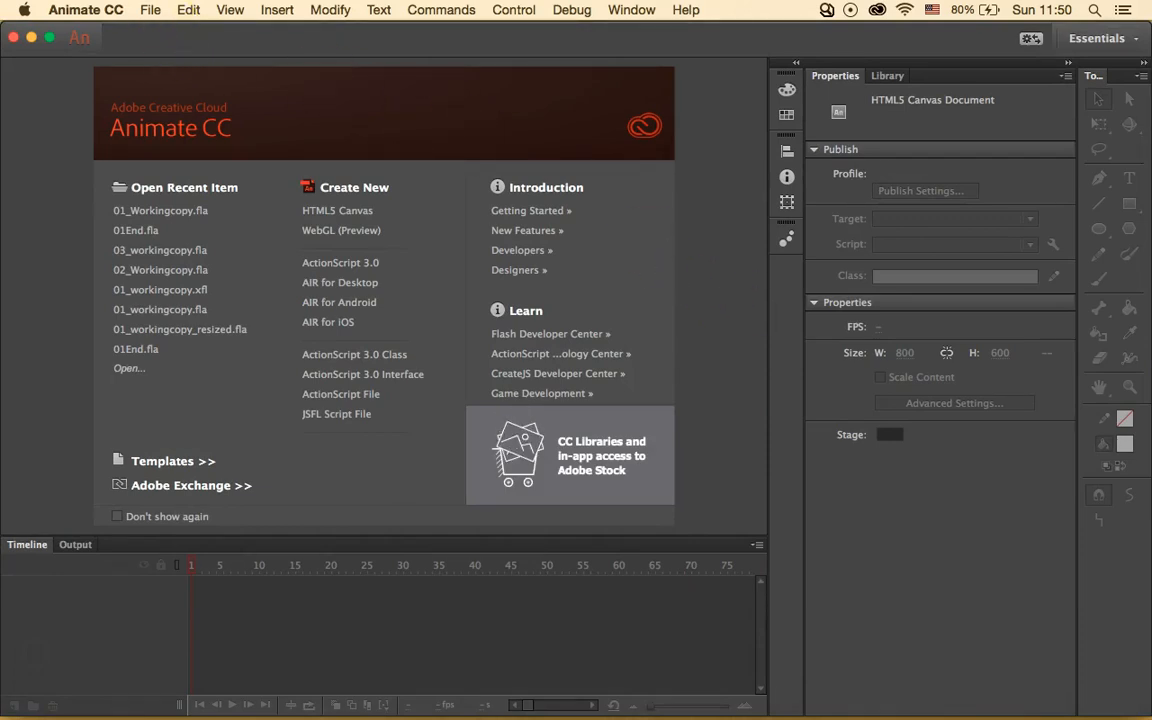
click(150, 10)
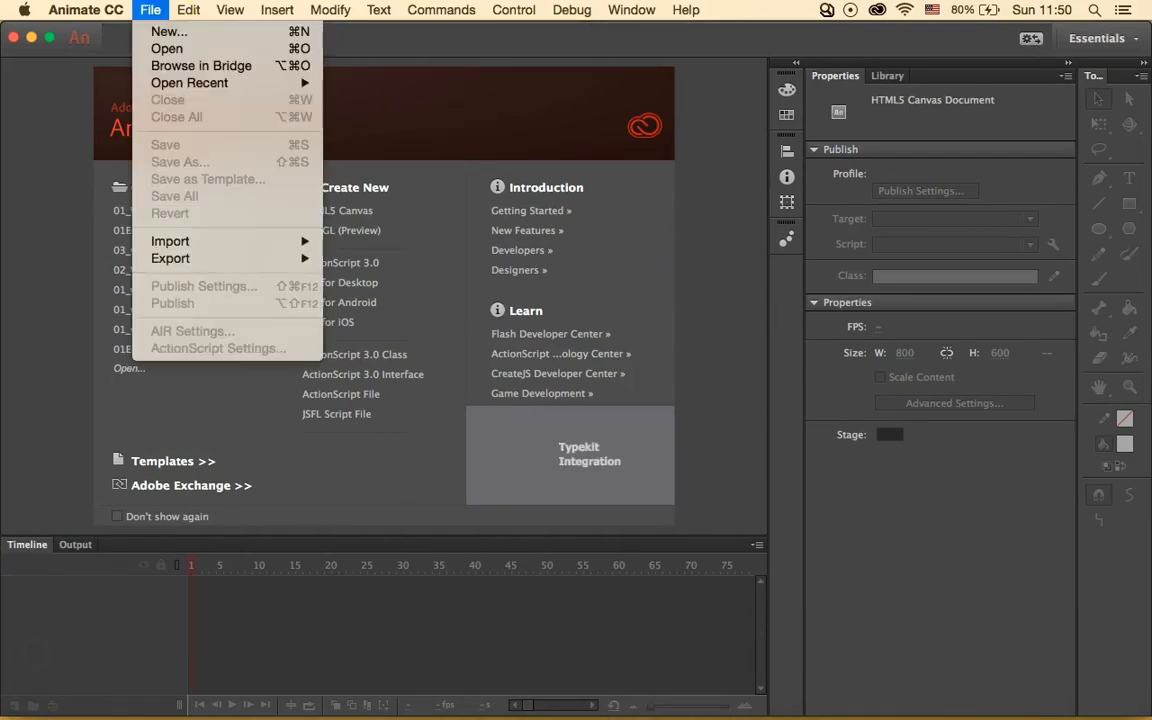
click(178, 33)
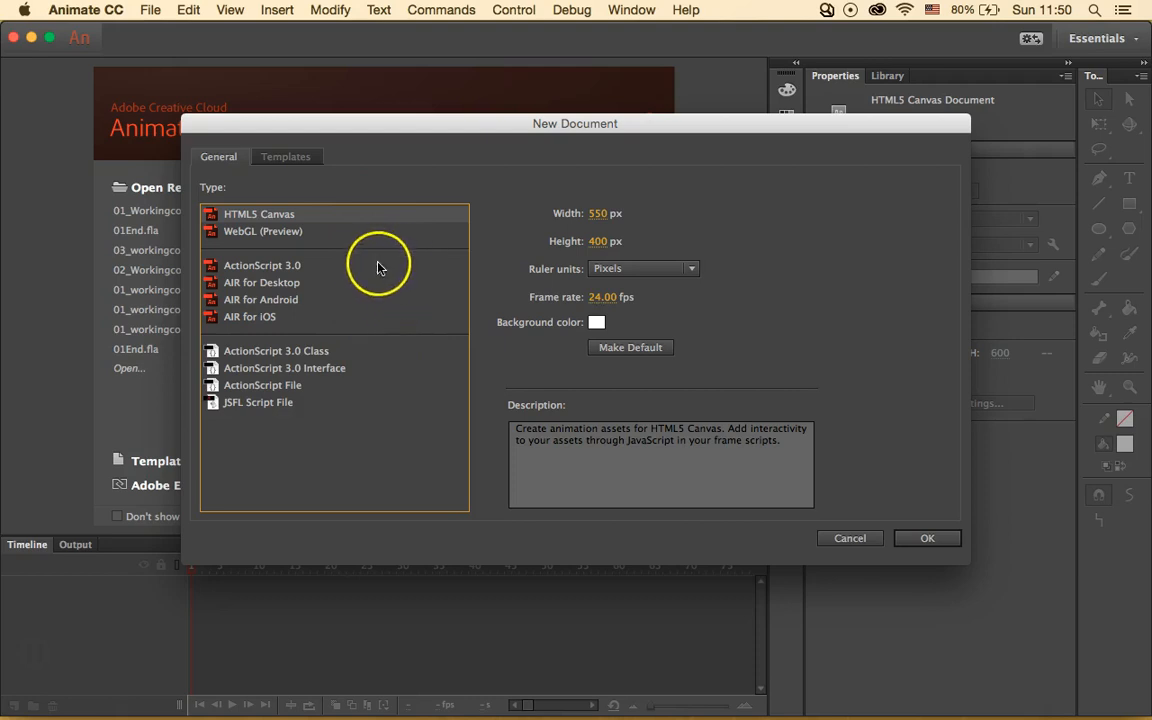
click(323, 219)
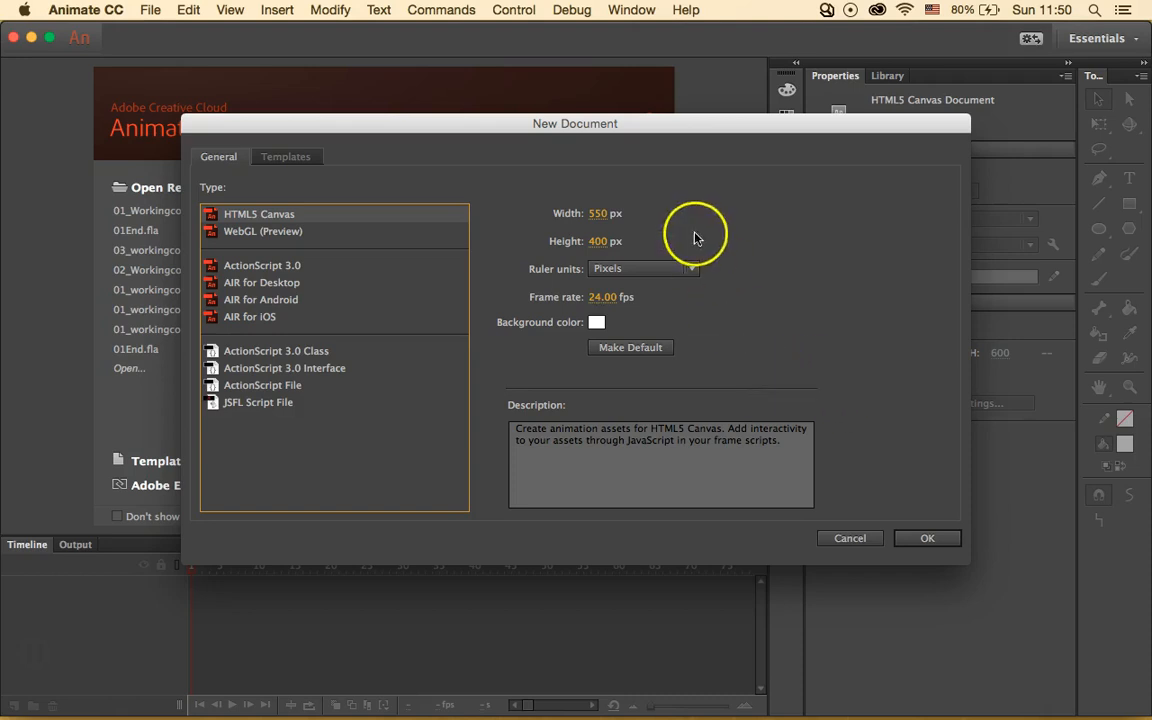
click(601, 212)
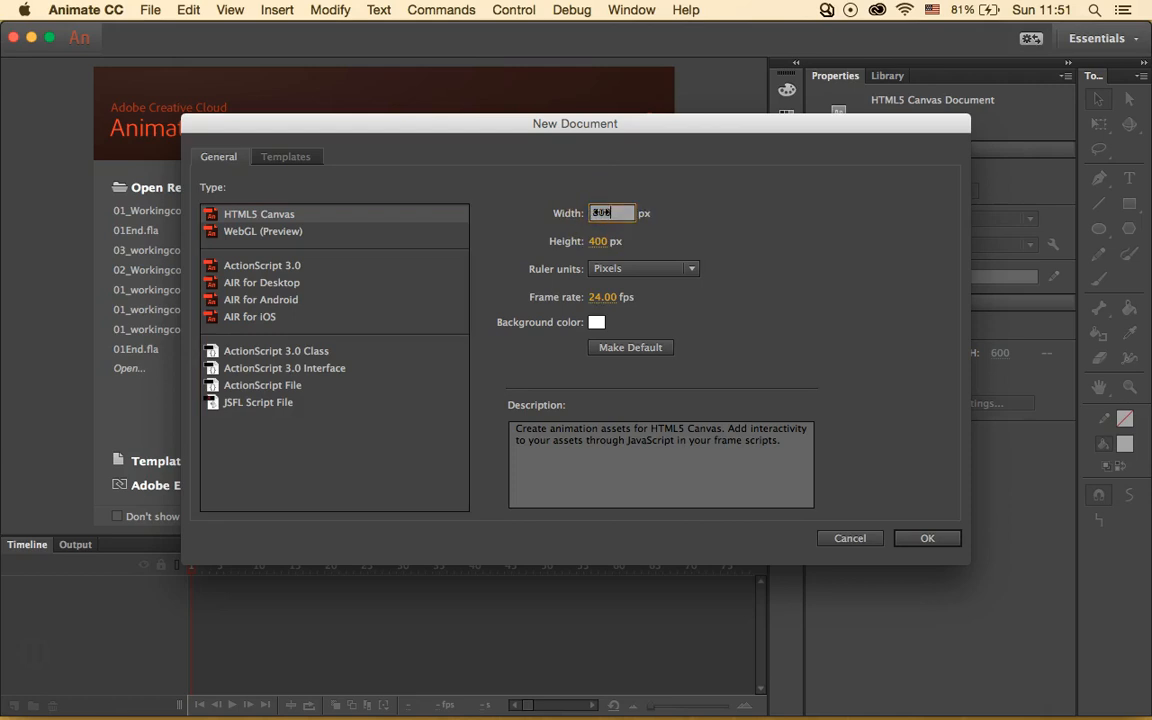
click(601, 241)
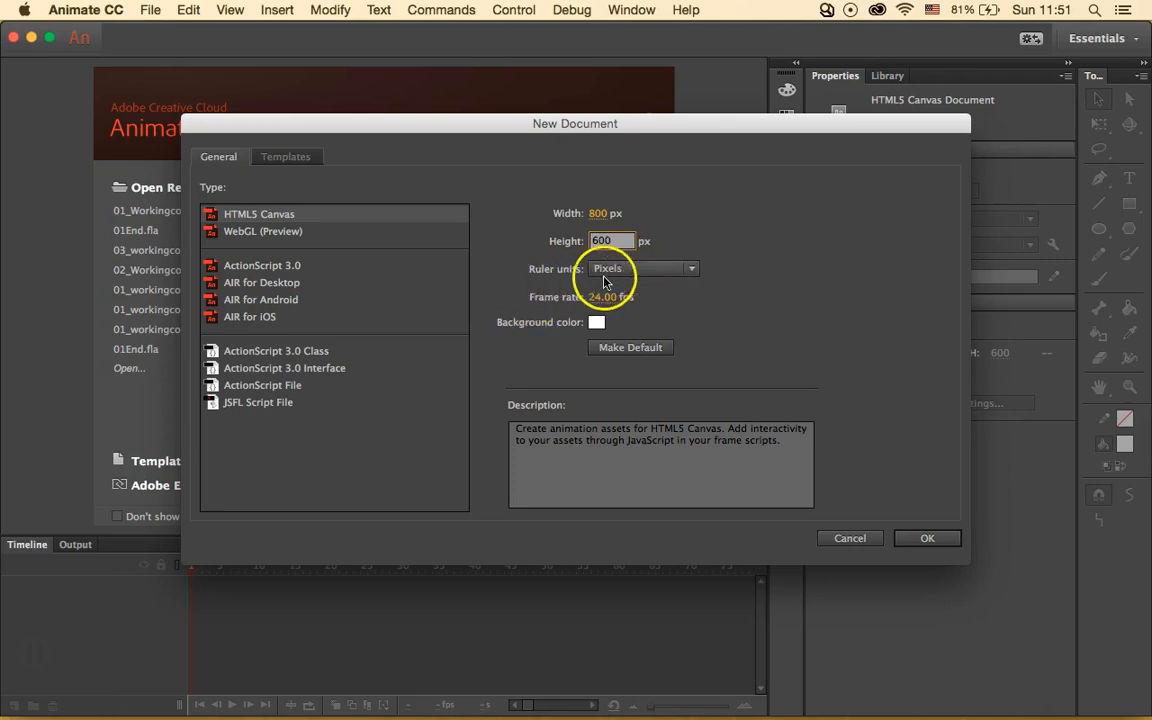
click(926, 540)
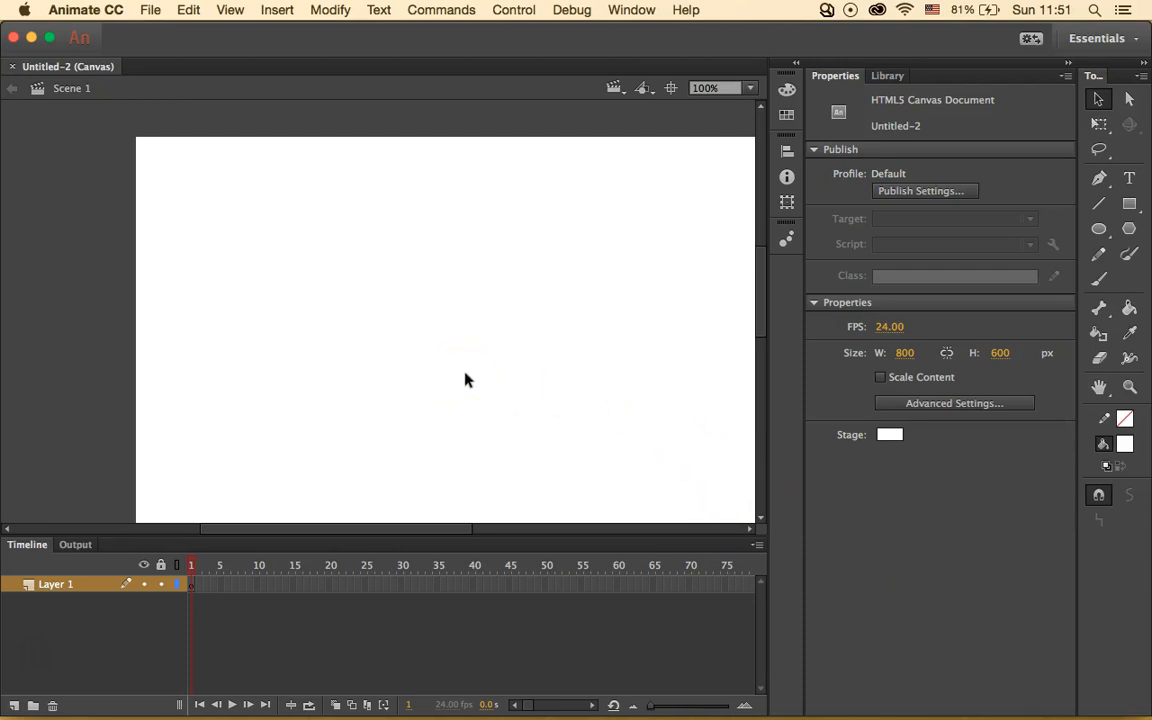
- Save the document as 01_Workingcopy in the 01End folder, using the Animate Document (*.fla) format
click(151, 12)
click(201, 148)
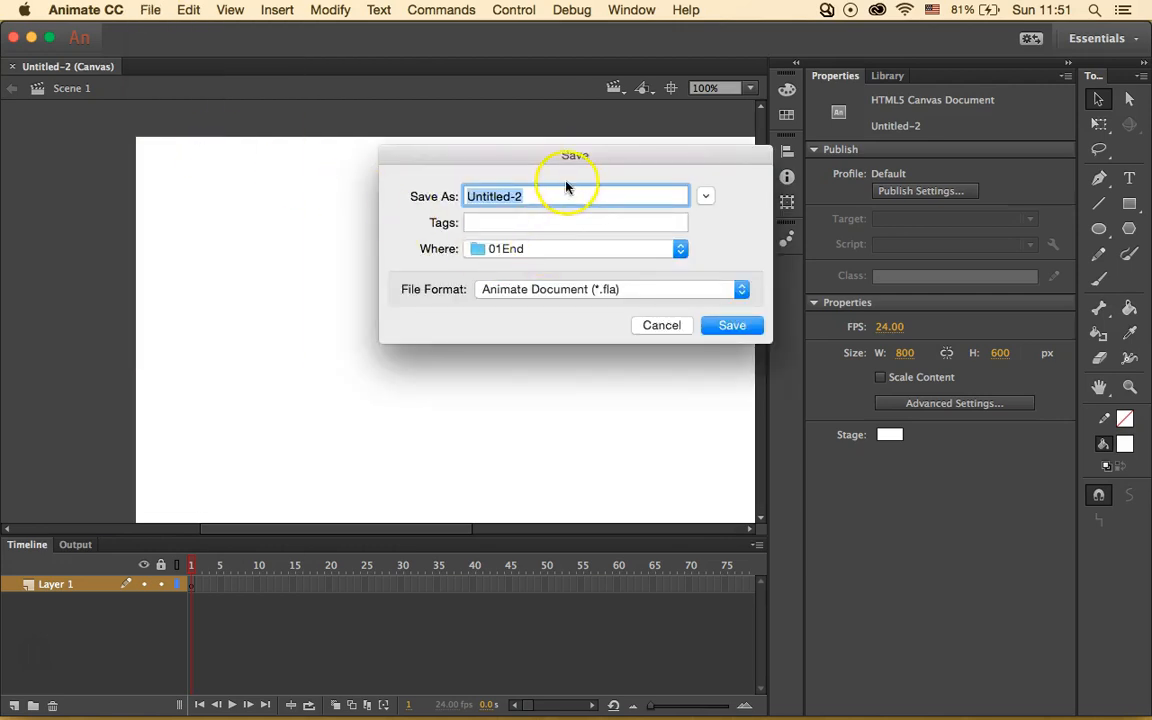
text(01_Workingcopy)
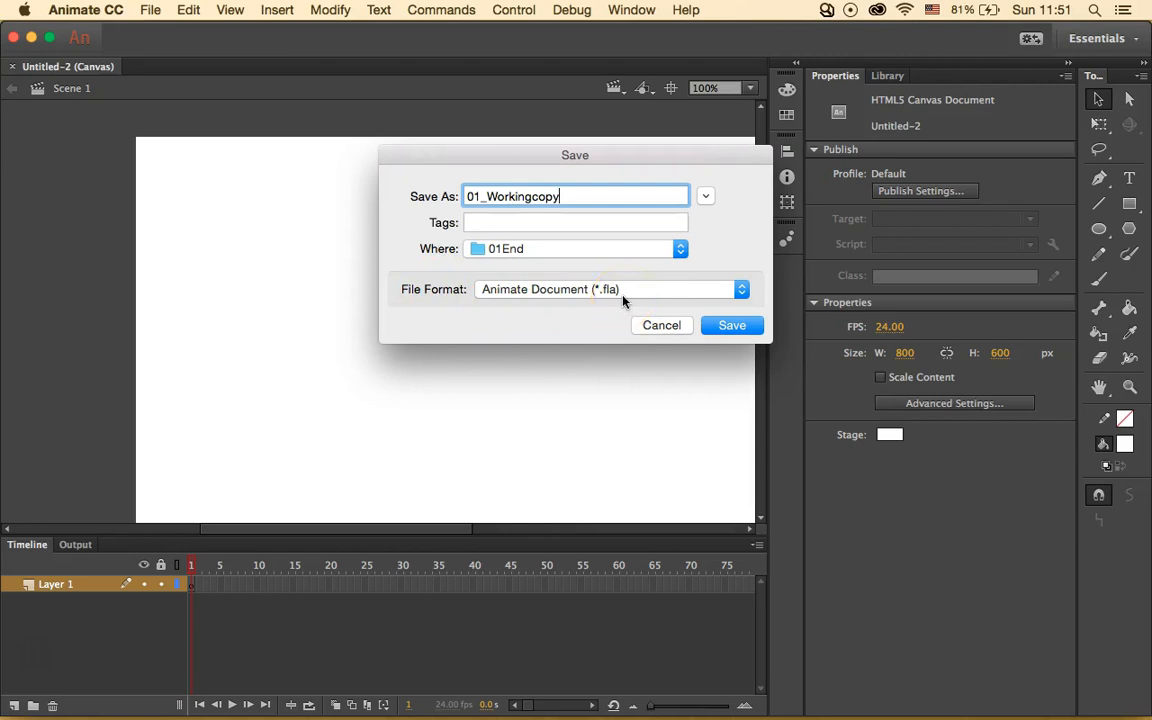
click(728, 326)
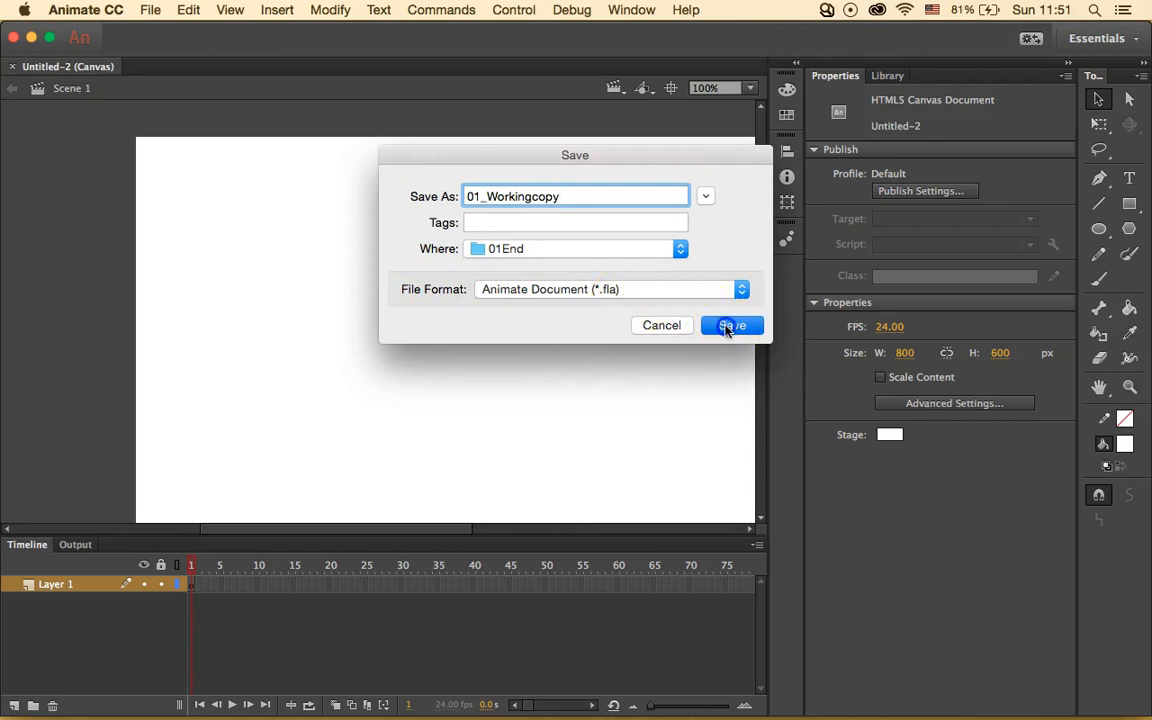
click(700, 275)
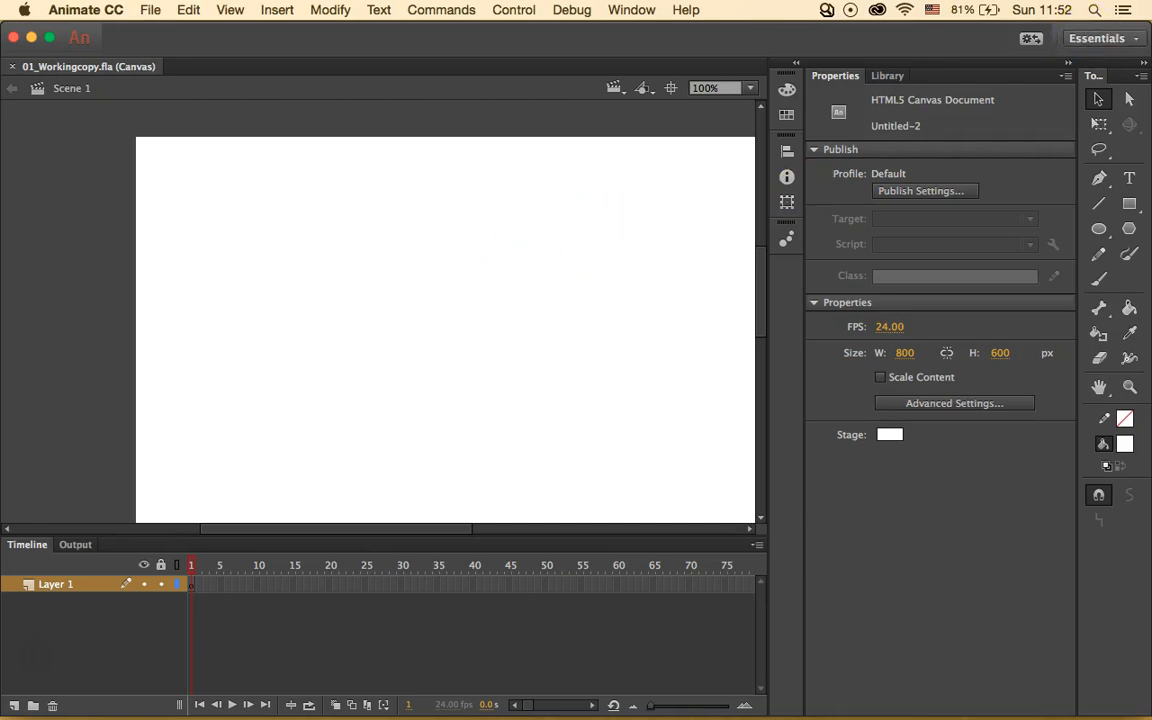
- Switch the workspace layout to Developer and return it to Essentials
click(1117, 42)
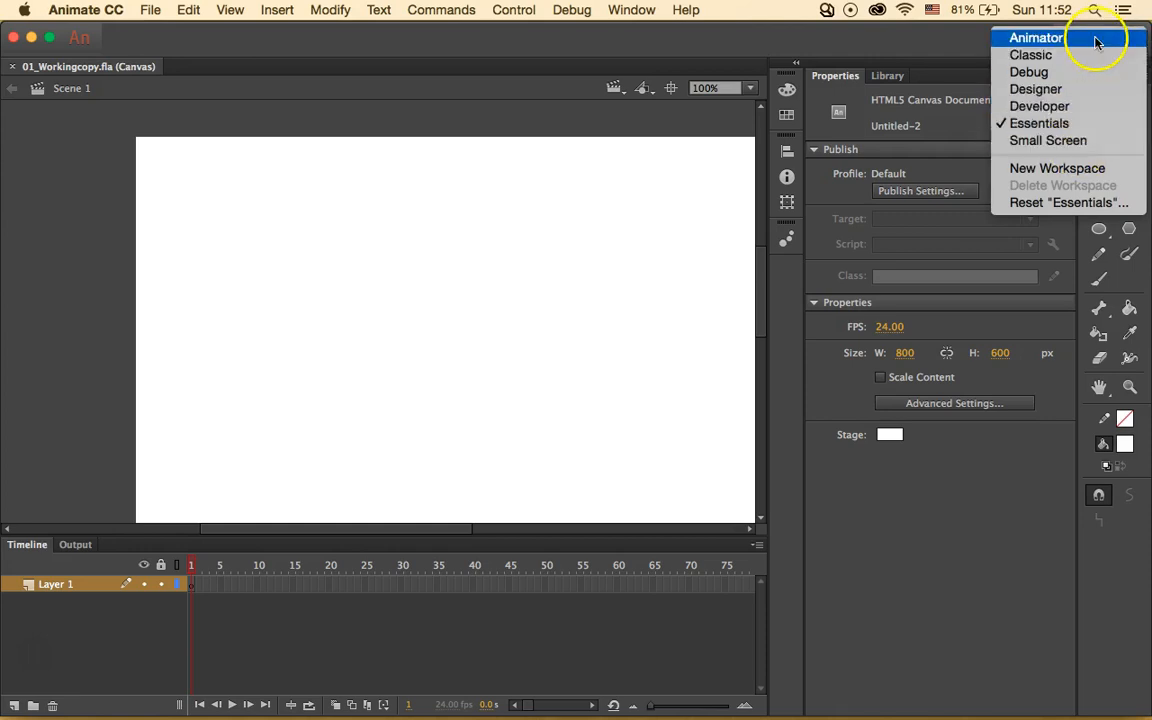
click(1081, 108)
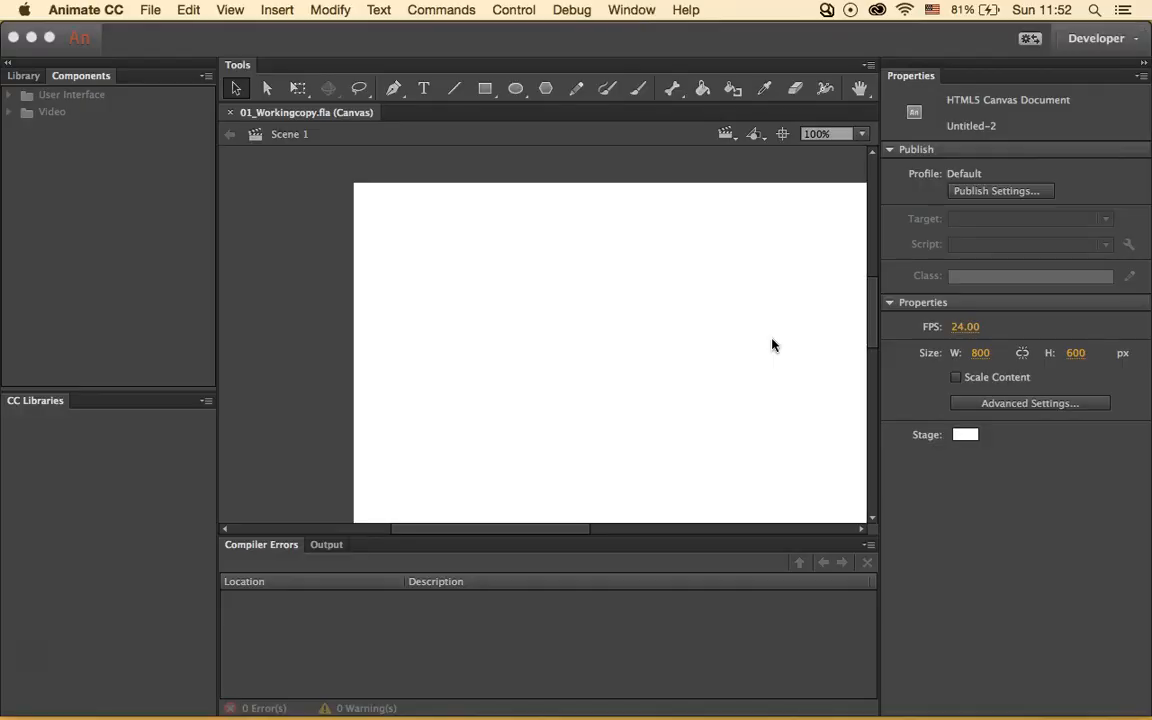
click(1116, 42)
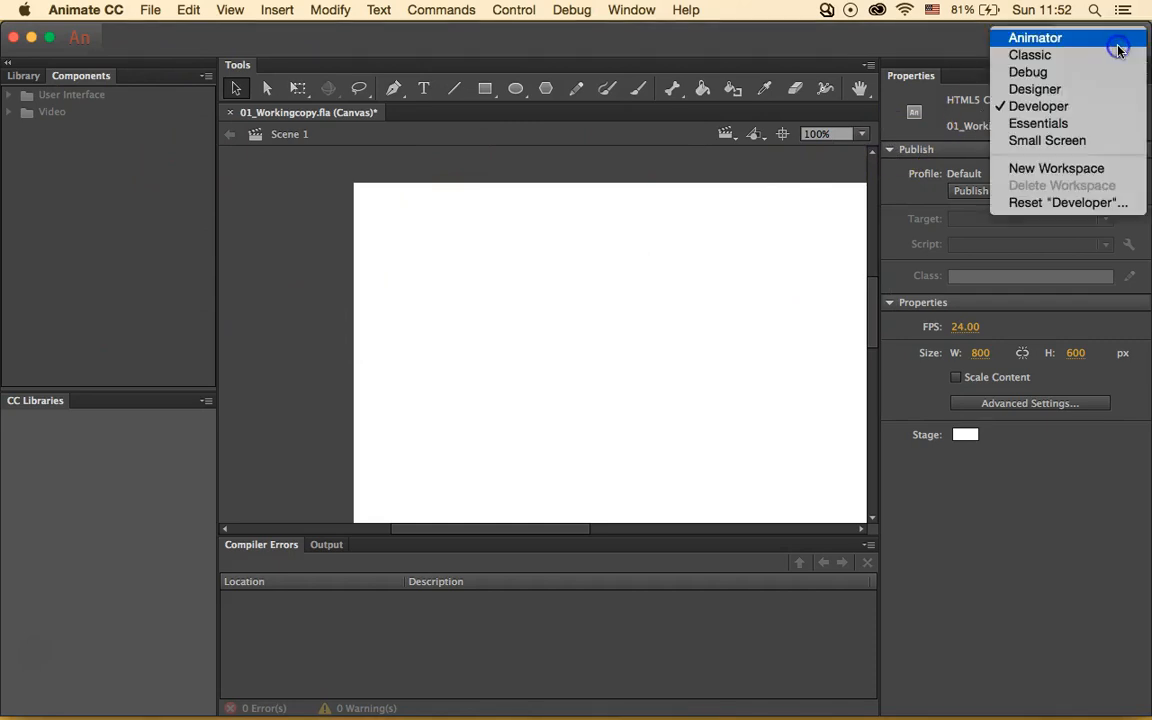
click(1066, 128)
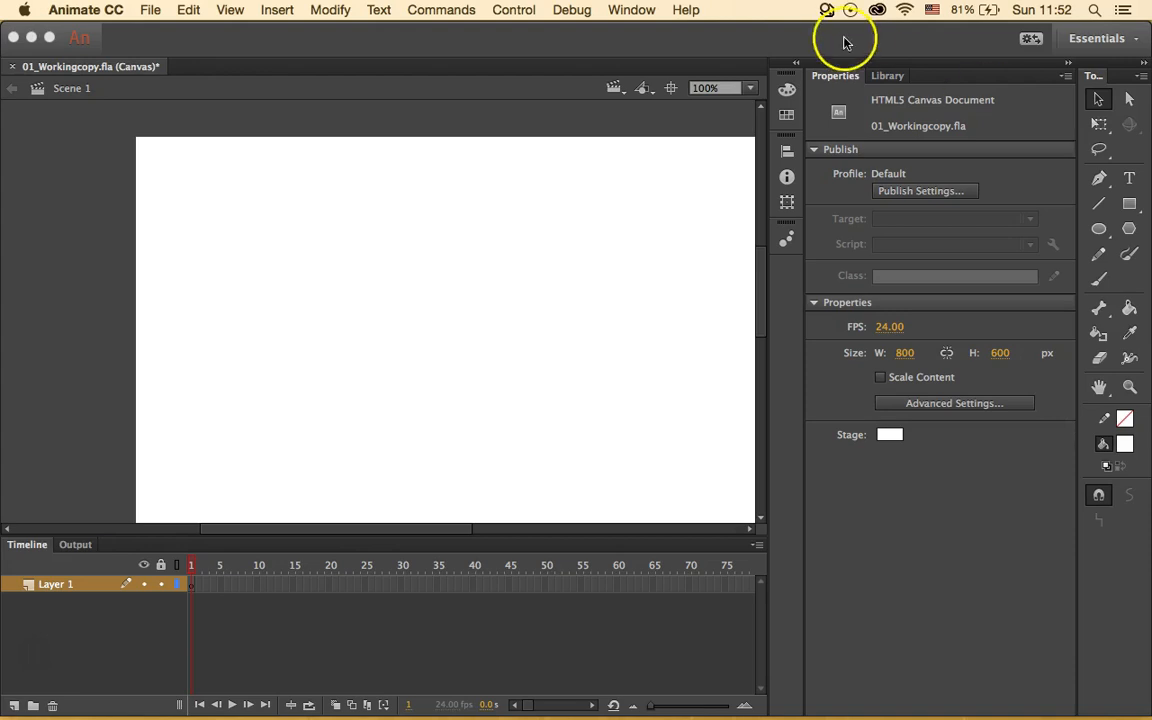
click(631, 9)
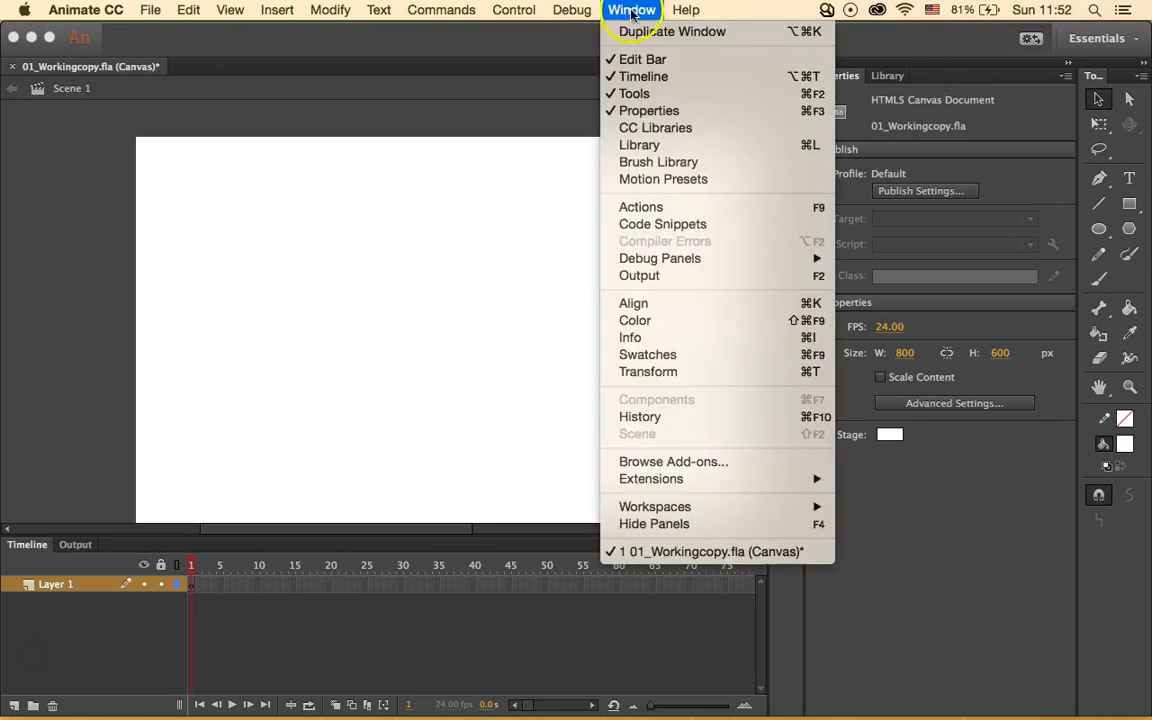
mouse_move(818, 506)
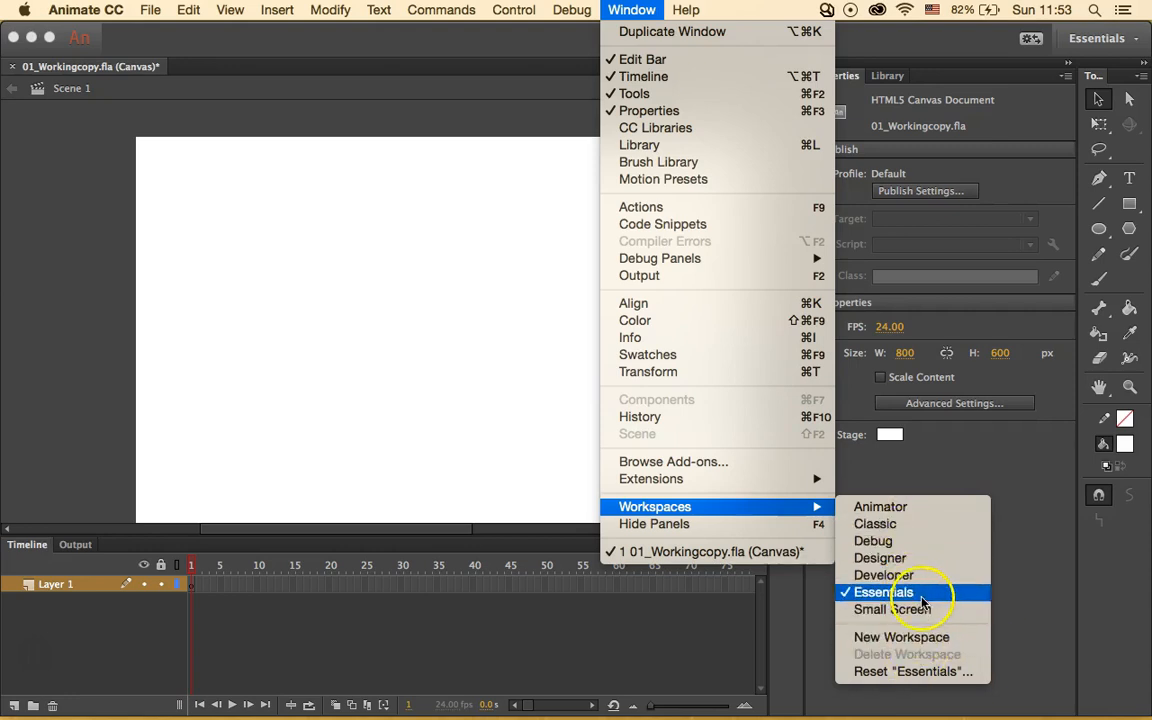
click(1041, 584)
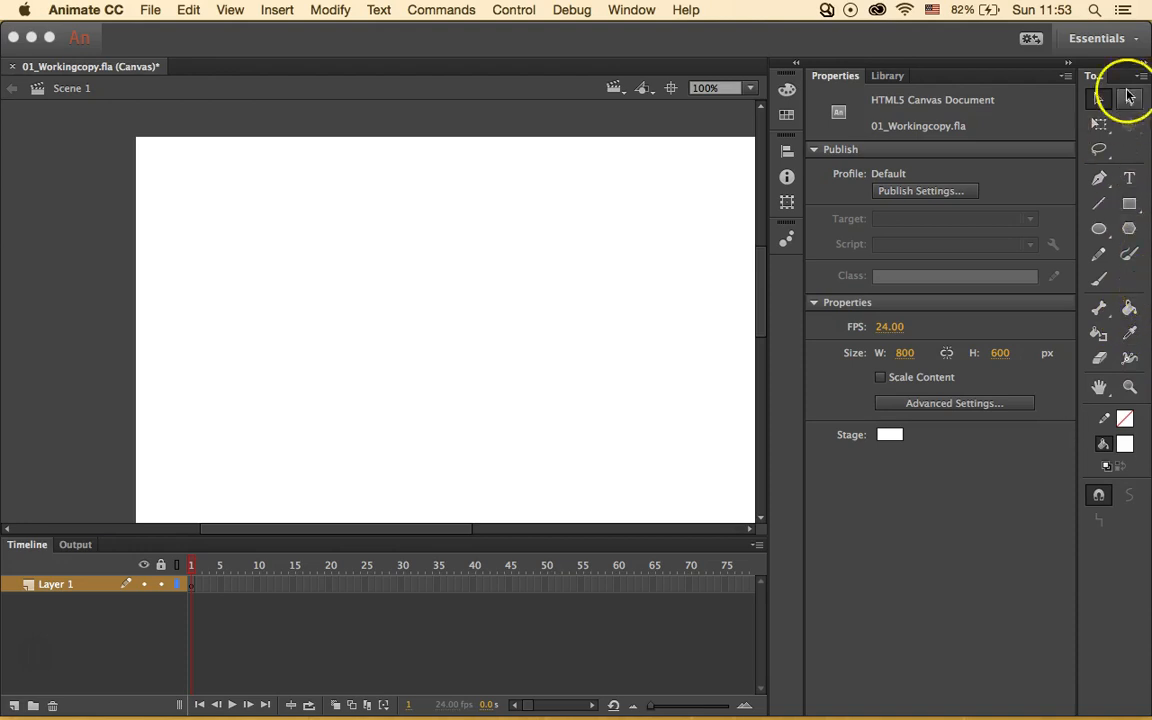
- Create a new workspace from the current layout and name it "my Workspace"
click(1097, 40)
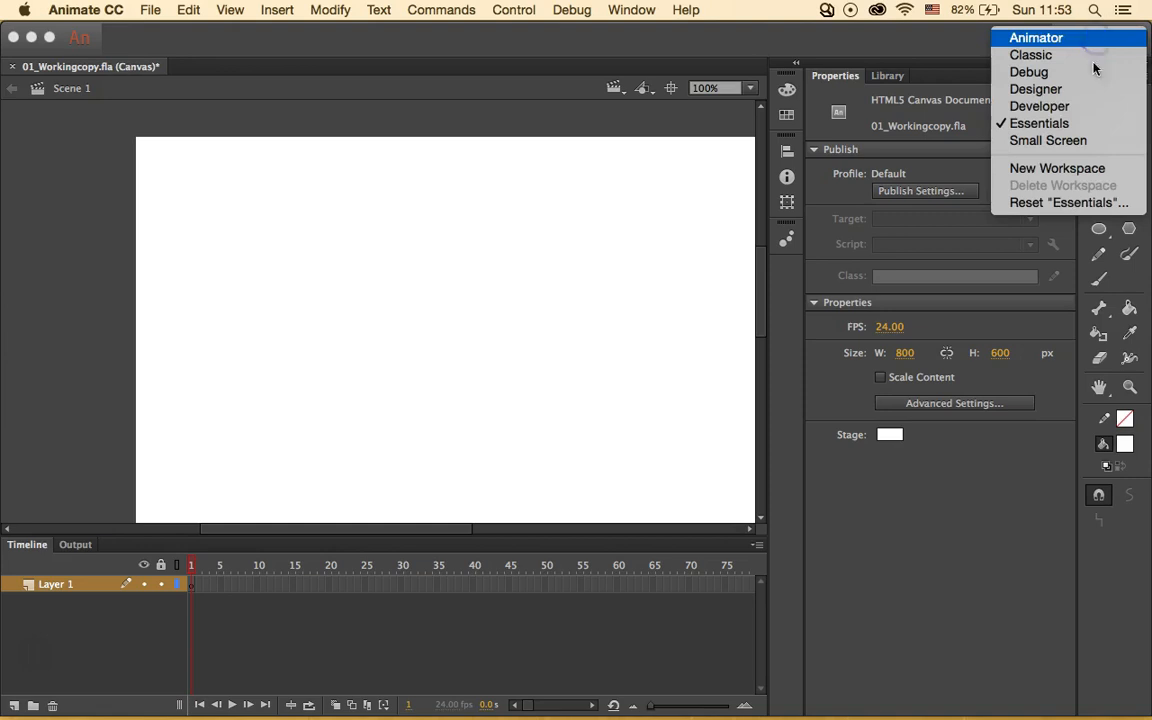
click(1077, 169)
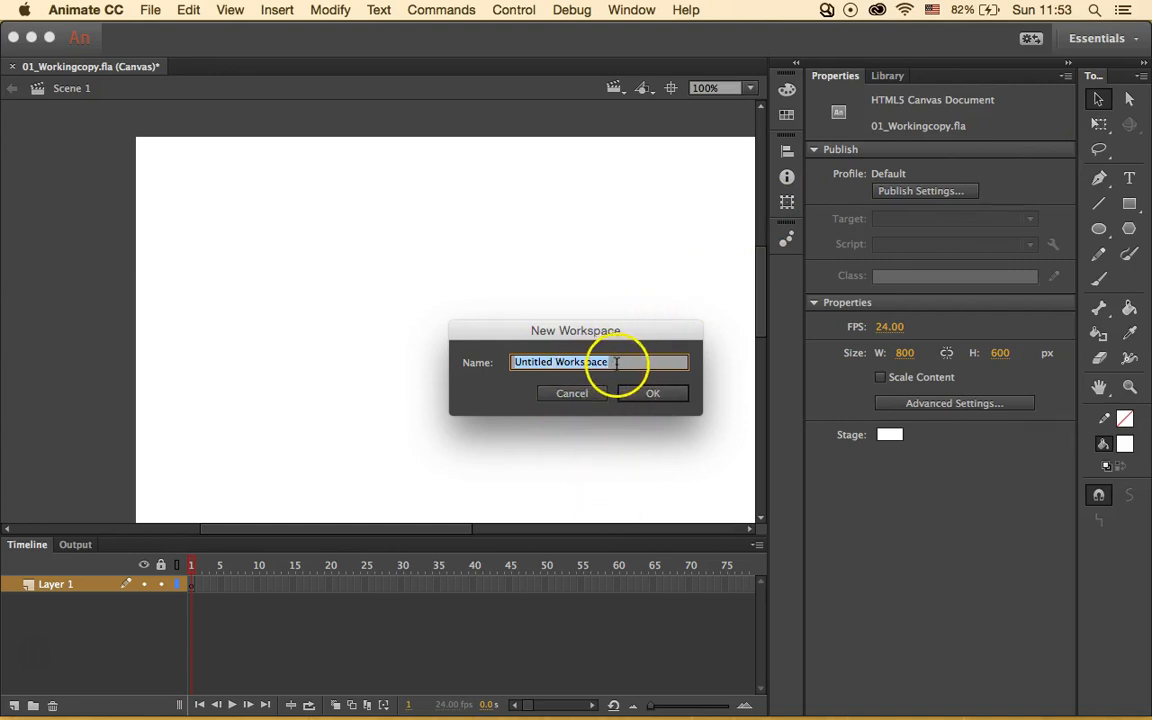
click(561, 363)
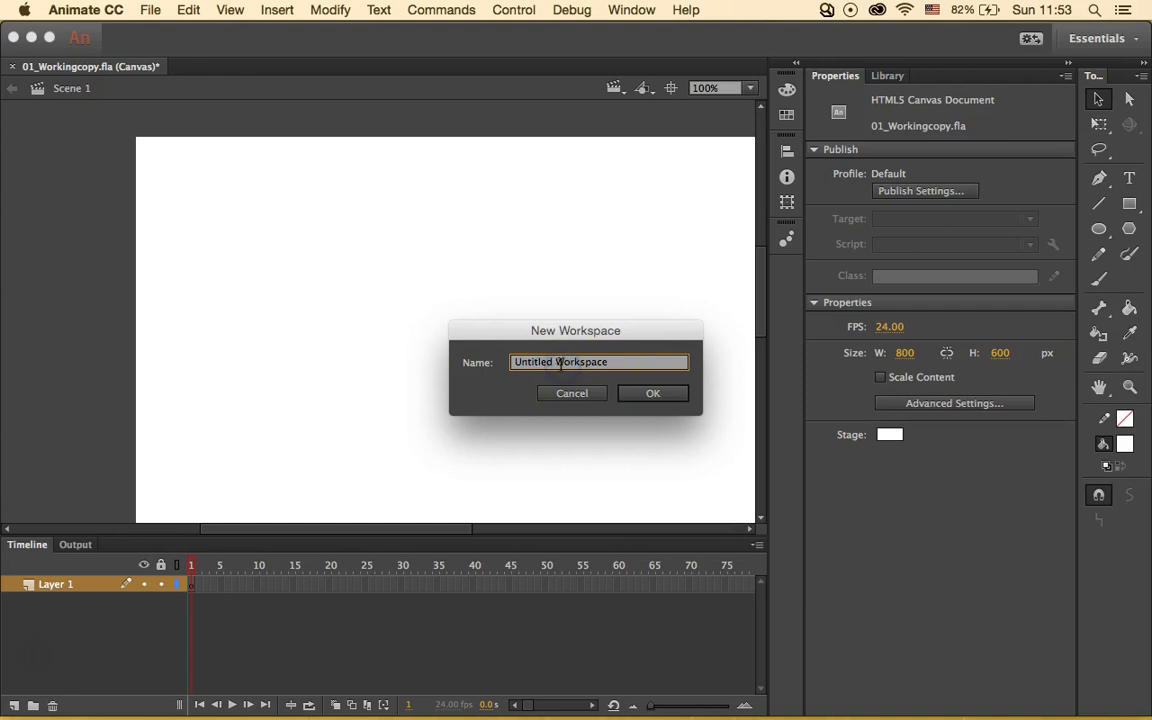
key(BackSpace)
key(BackSpace)
key(BackSpace)
key(BackSpace)
key(BackSpace)
key(BackSpace)
key(BackSpace)
key(BackSpace)
key(BackSpace)
text(my)
click(645, 400)
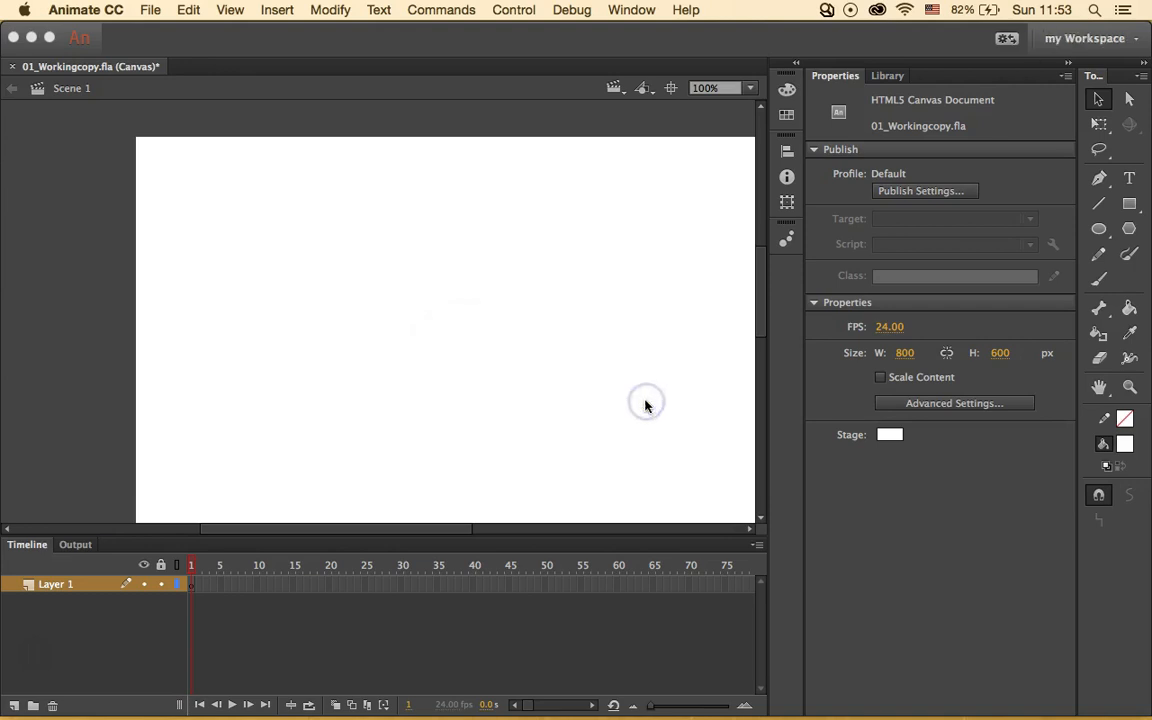
click(654, 413)
click(657, 190)
click(615, 131)
- Reduce the stage magnification to 25% and return it to 100%
click(234, 10)
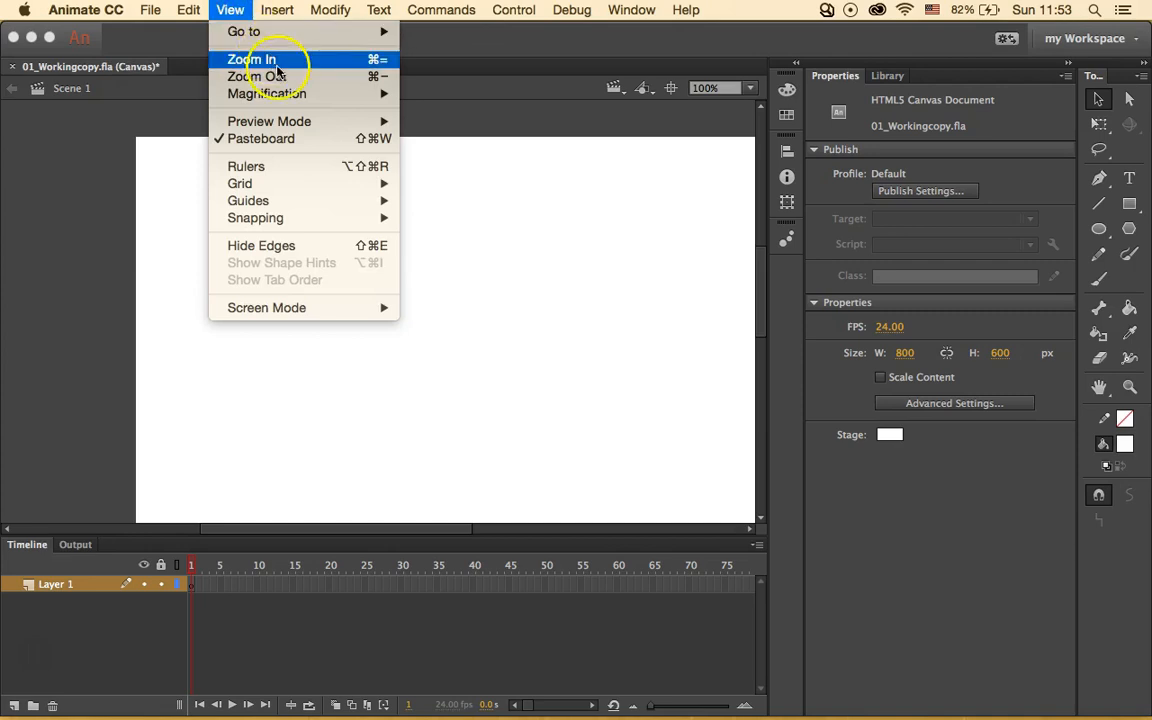
mouse_move(343, 94)
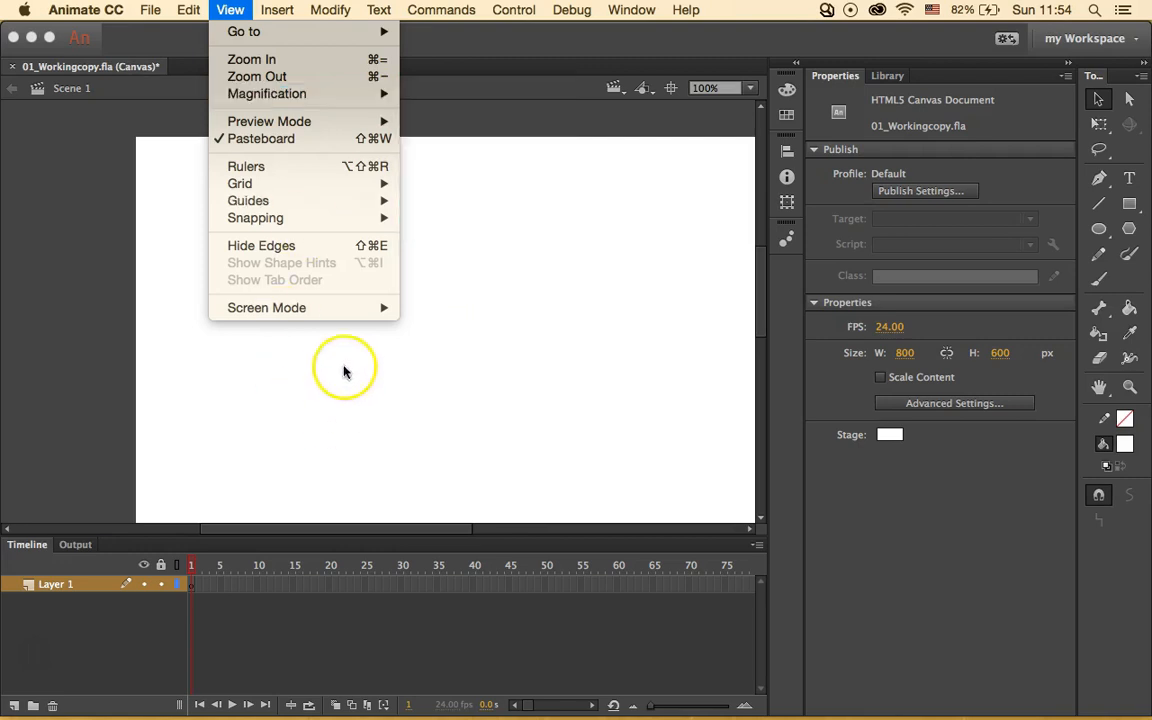
click(432, 138)
click(188, 9)
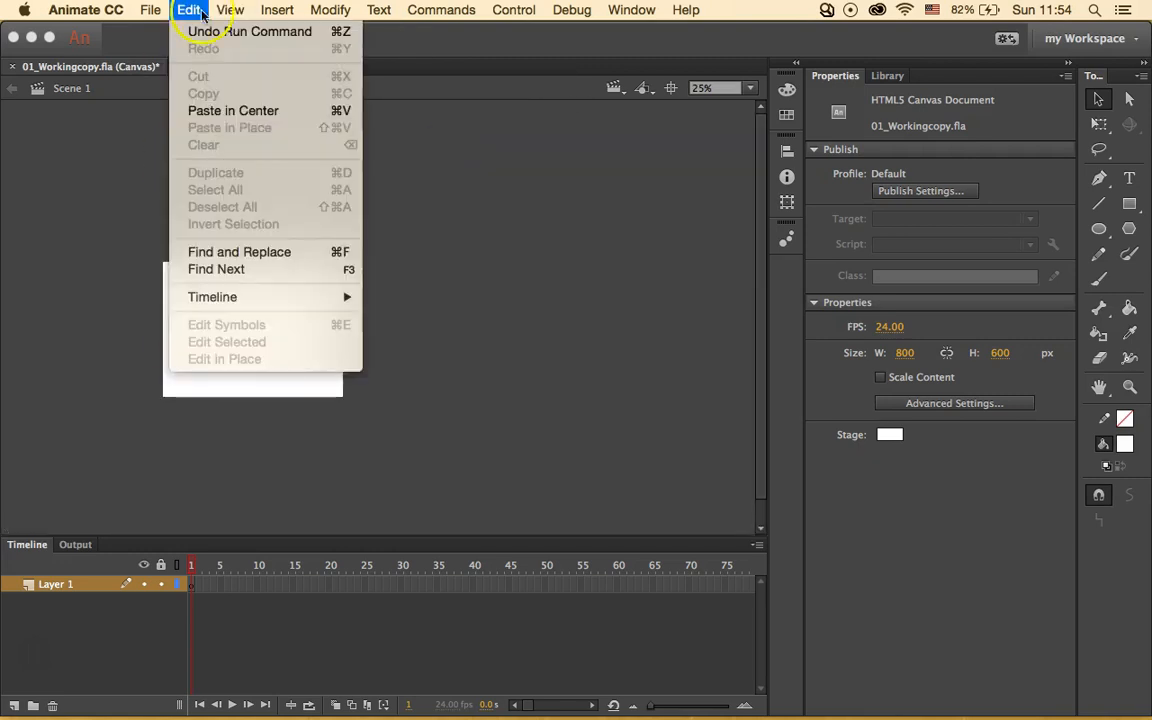
mouse_move(230, 9)
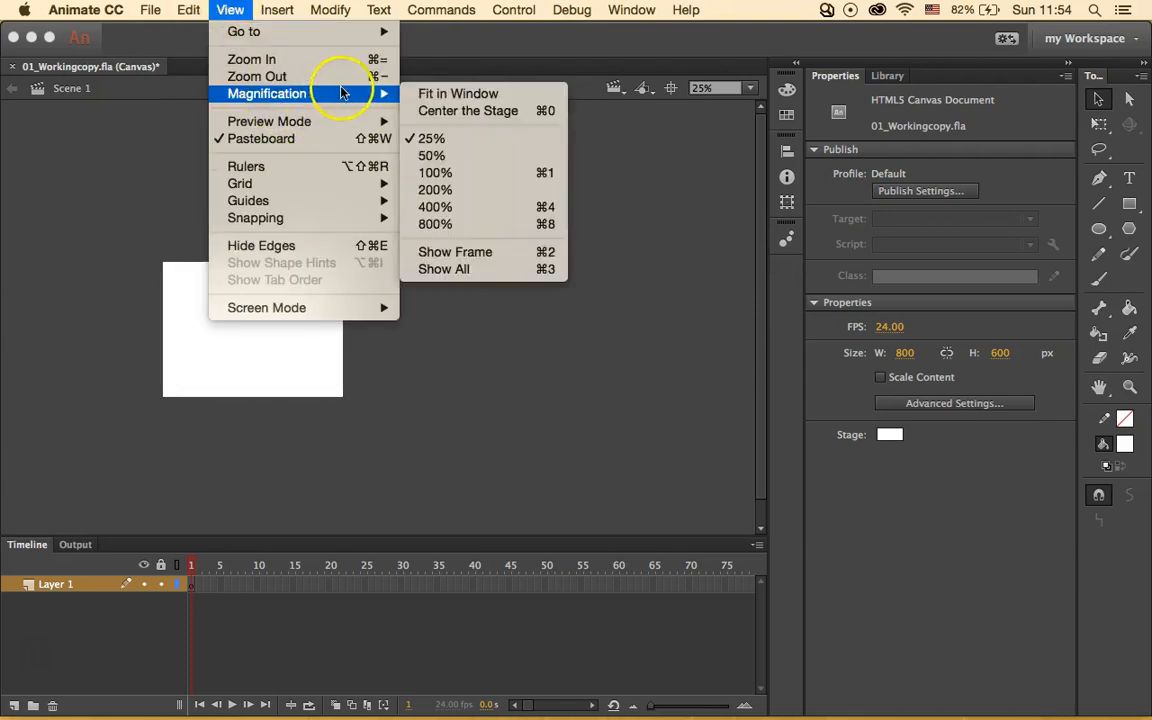
mouse_move(386, 93)
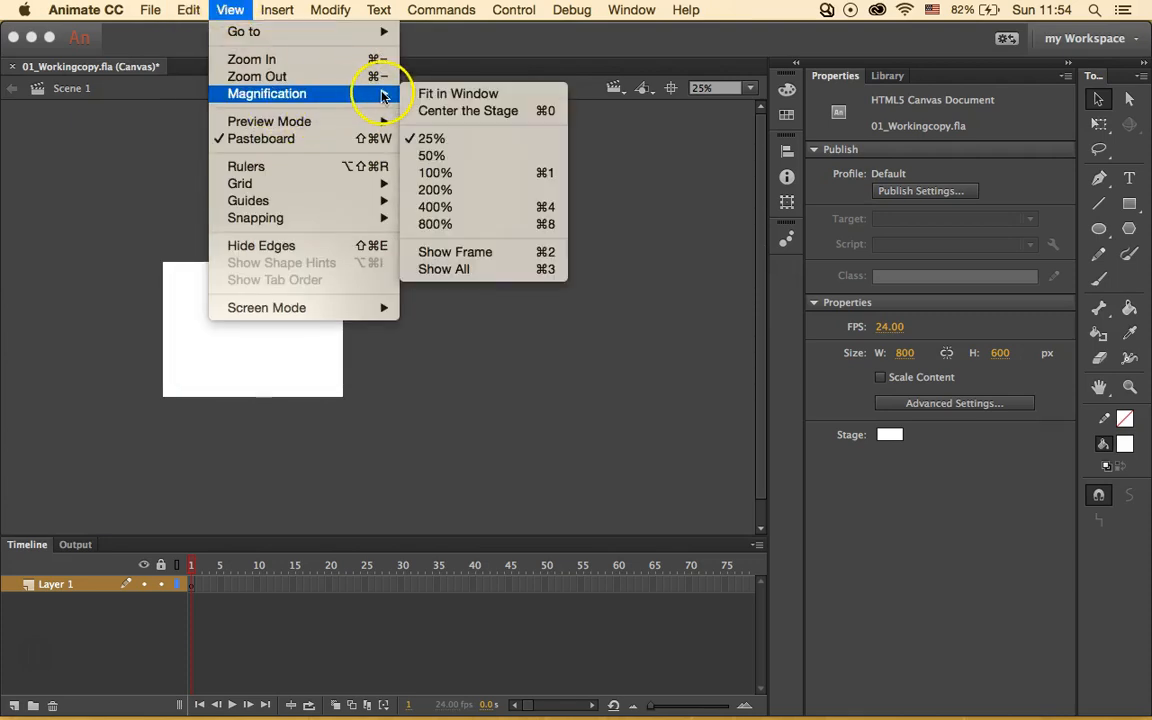
click(448, 173)
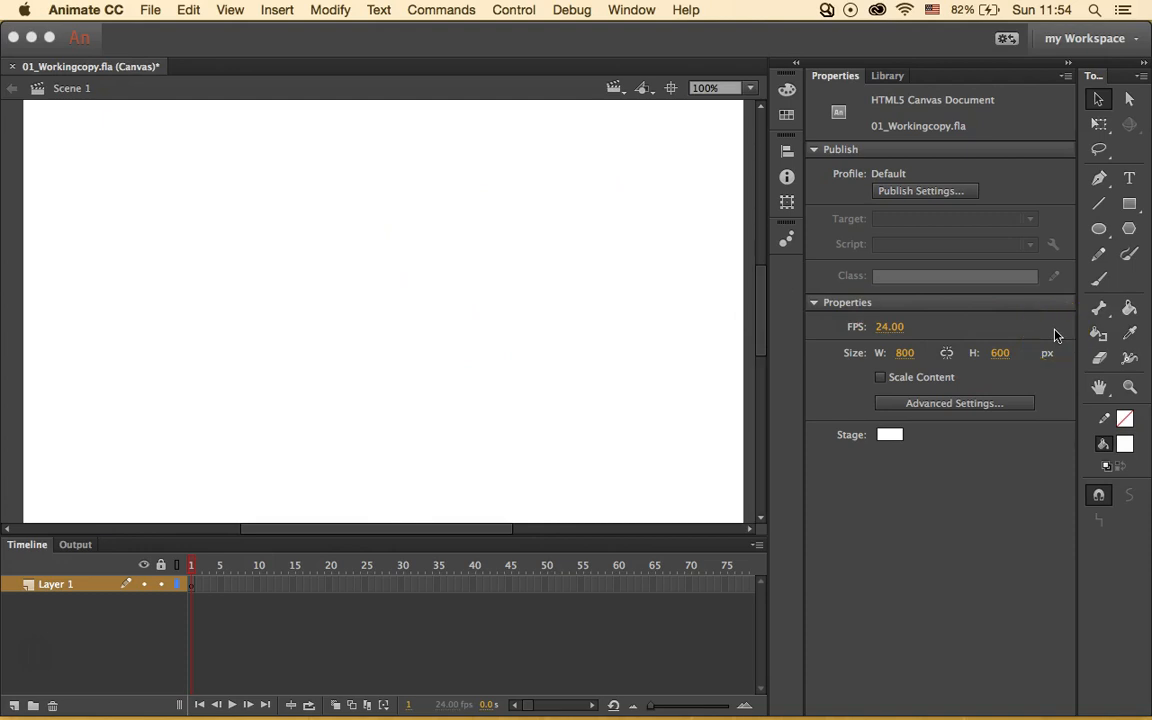
- Set the stage background color to #333333 in the document properties
click(889, 435)
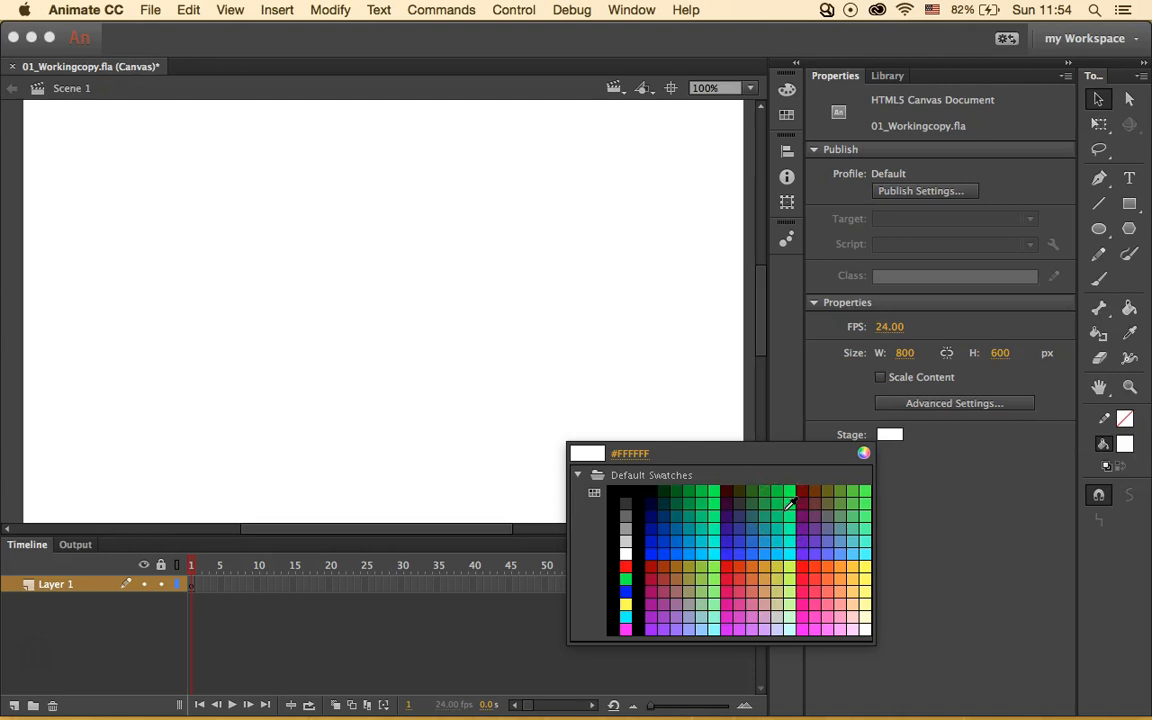
click(638, 453)
click(636, 453)
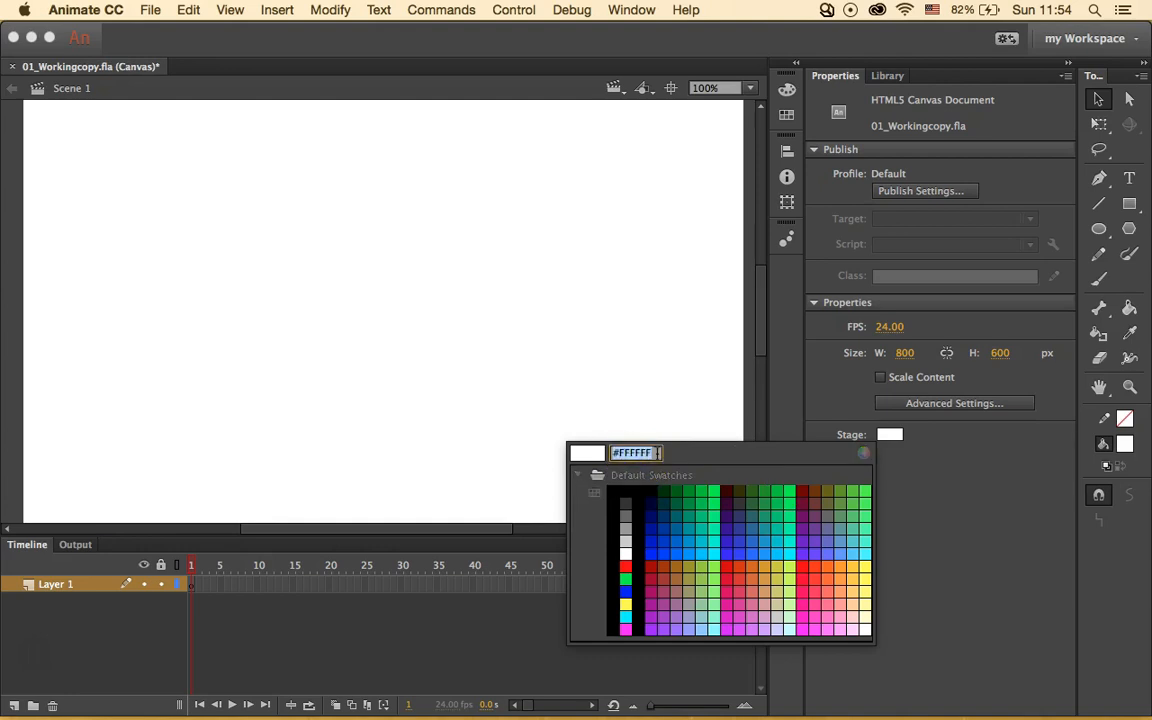
text(#333333)
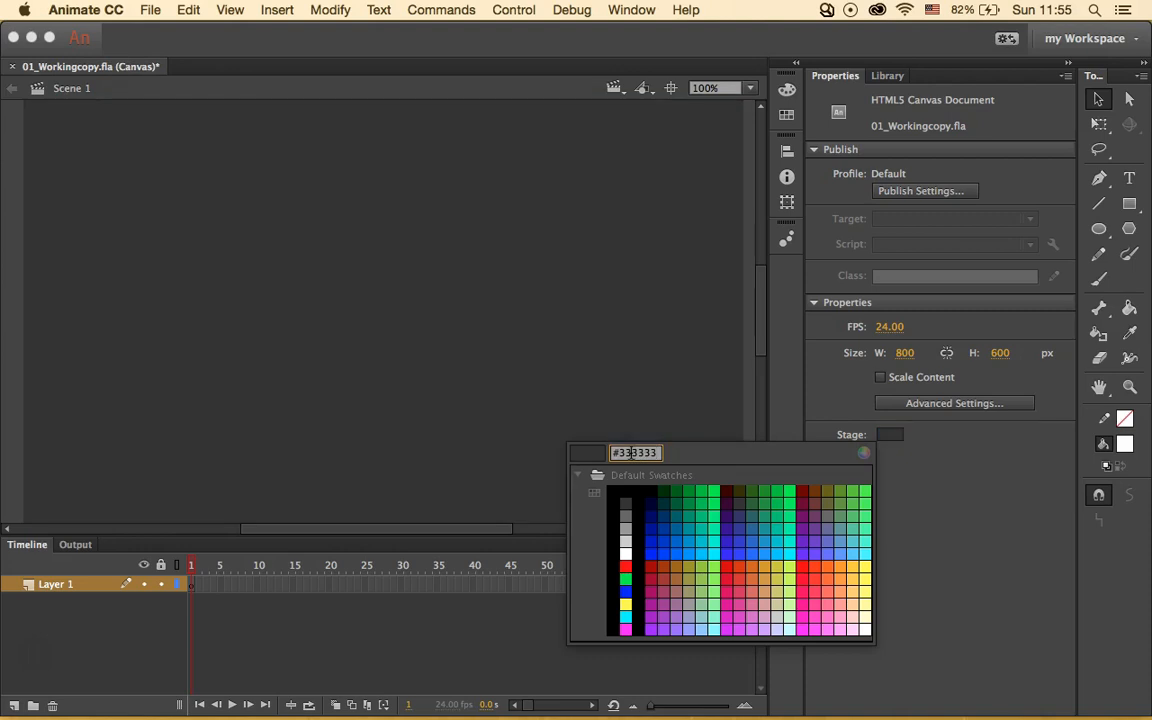
click(951, 489)
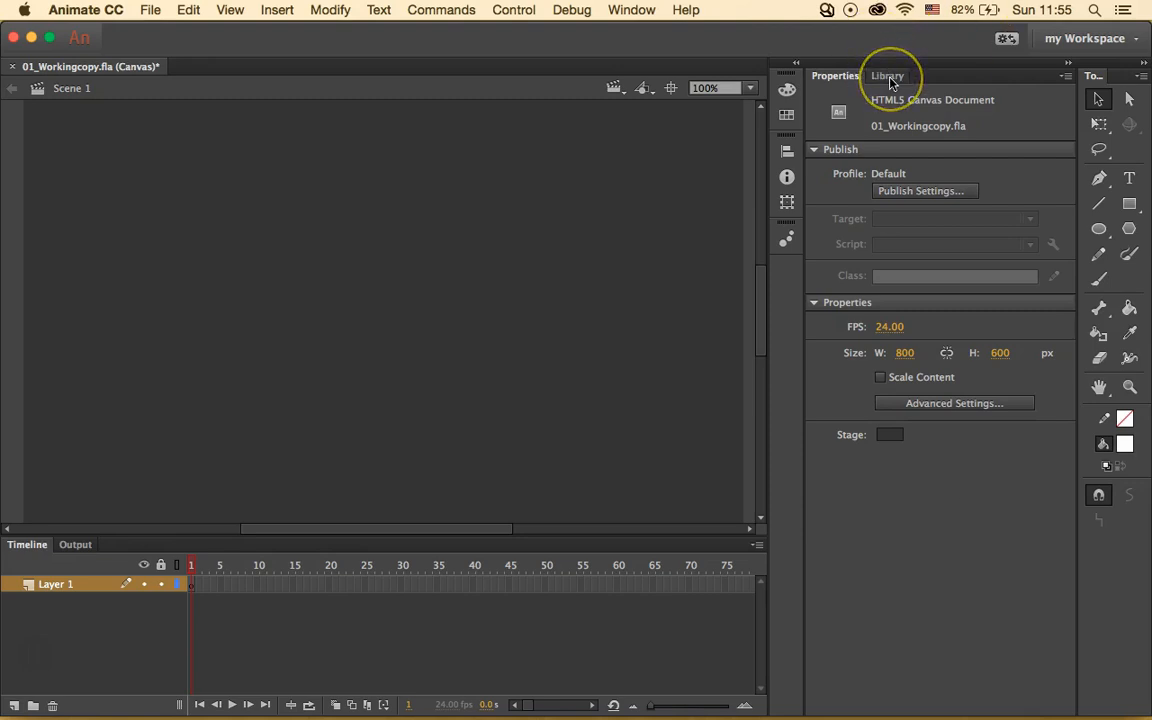
- Start an import to the library and browse to the 01Start folder inside Lesson01
click(150, 10)
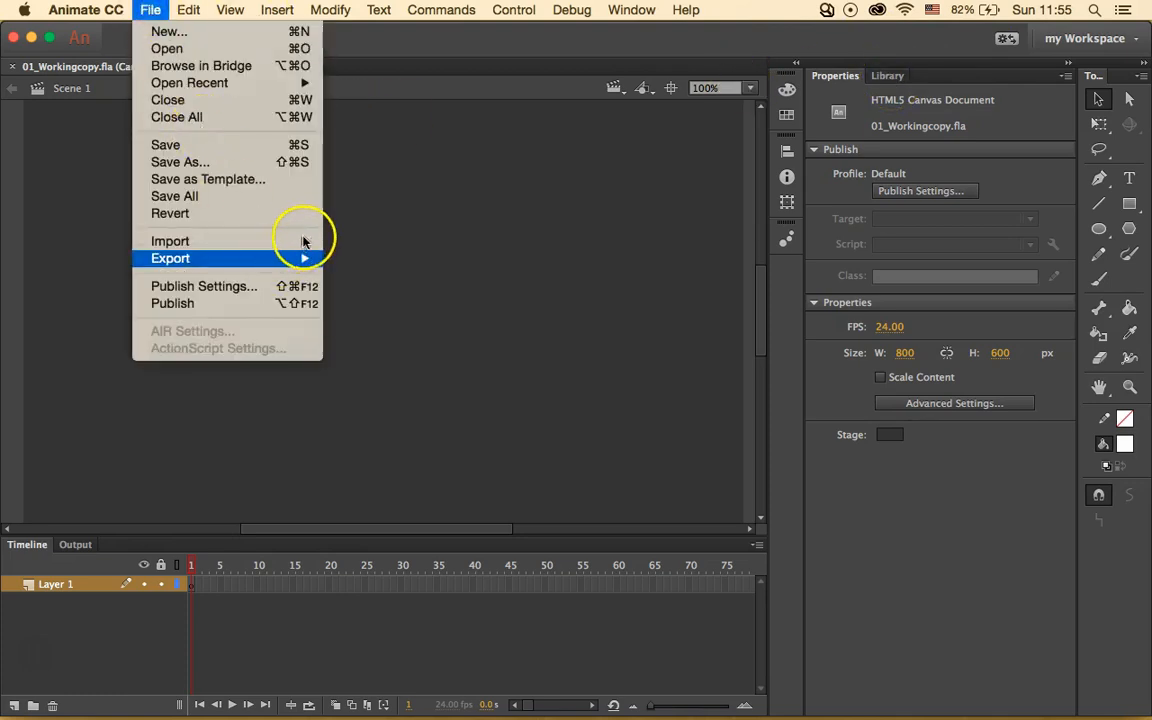
mouse_move(302, 241)
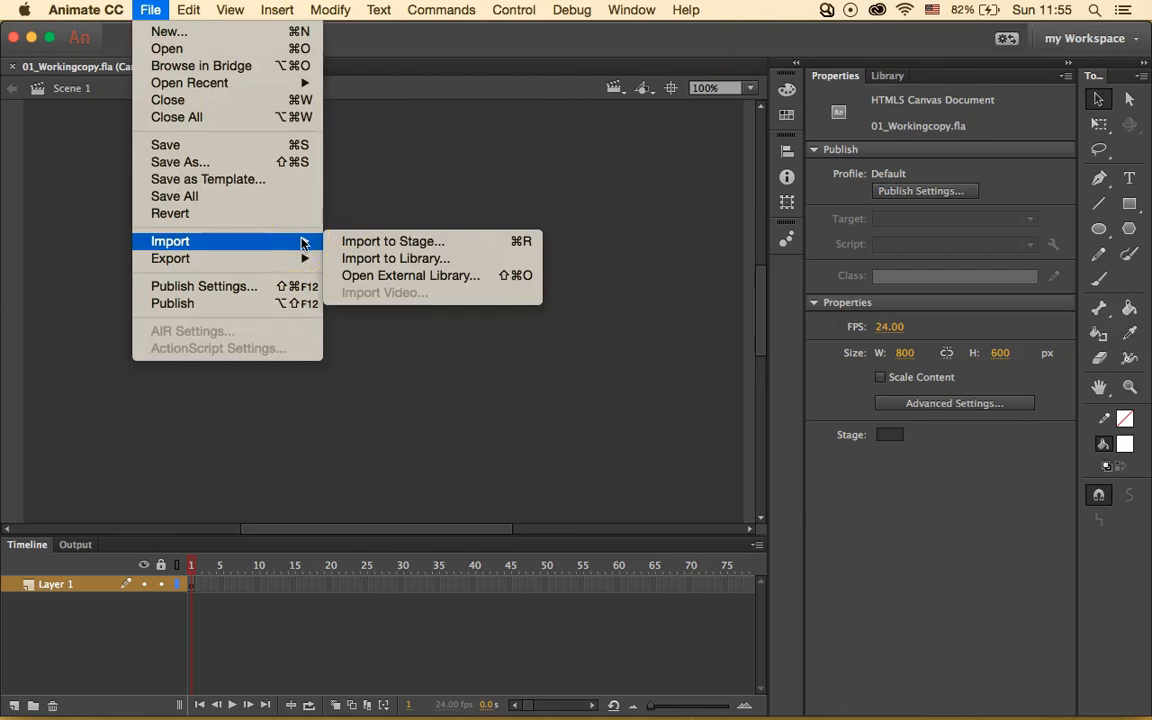
click(369, 258)
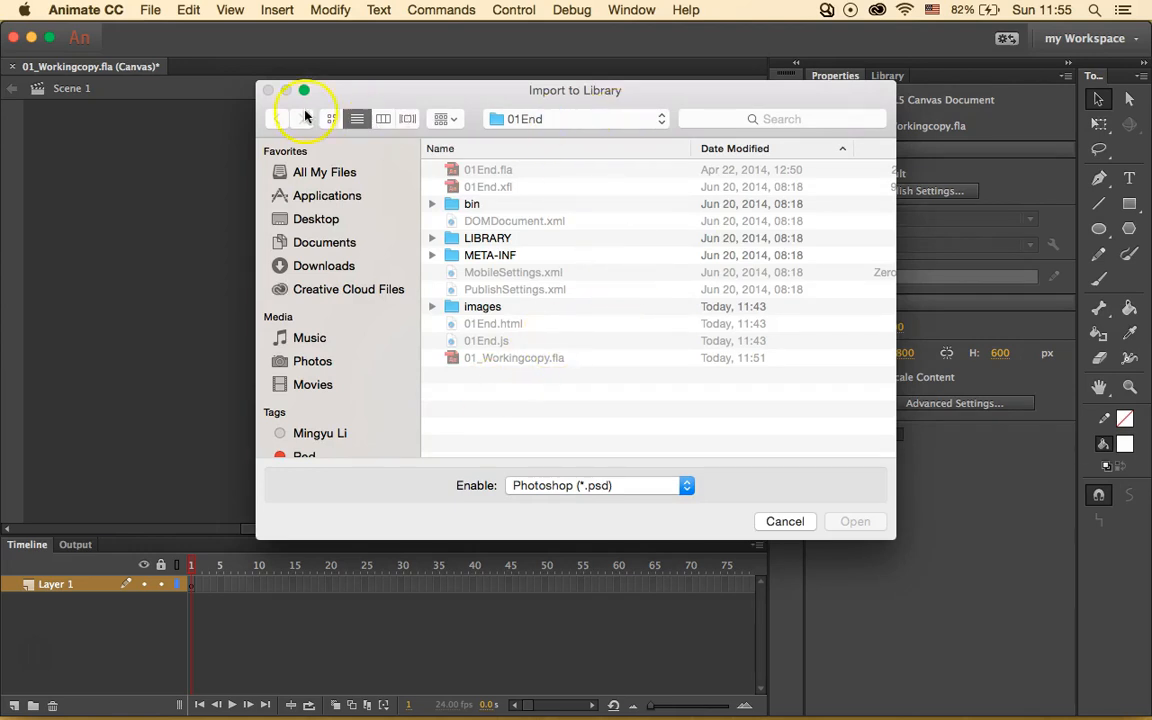
click(513, 118)
click(503, 137)
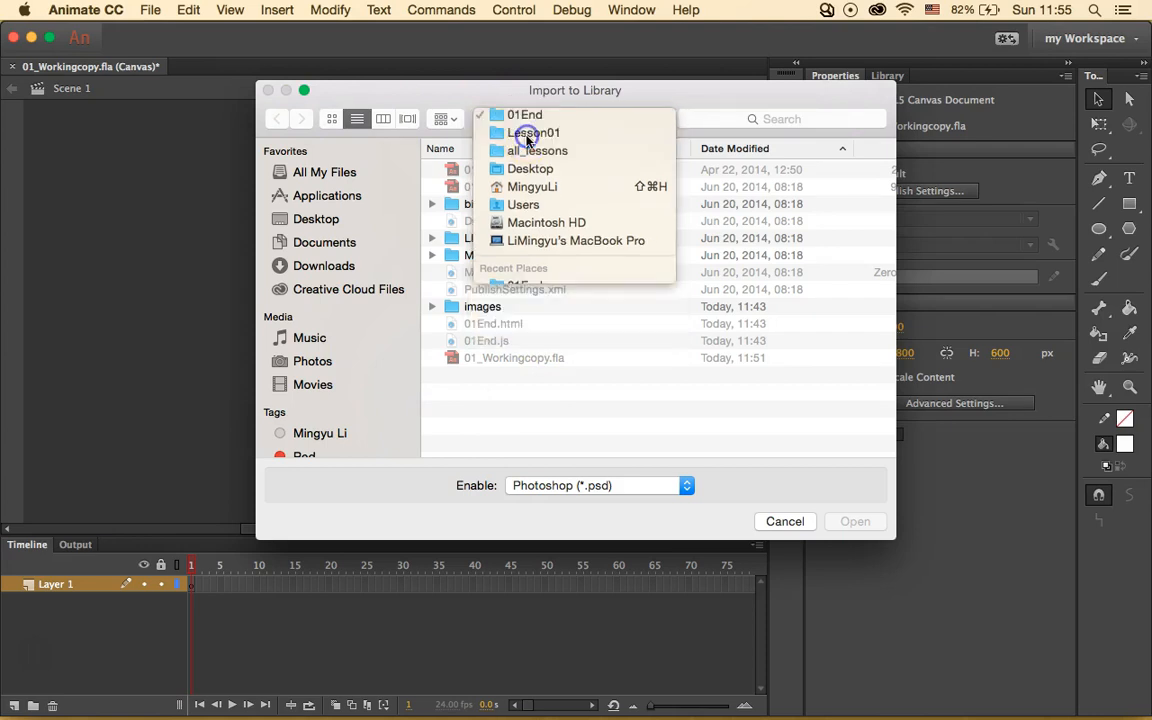
double_click(490, 172)
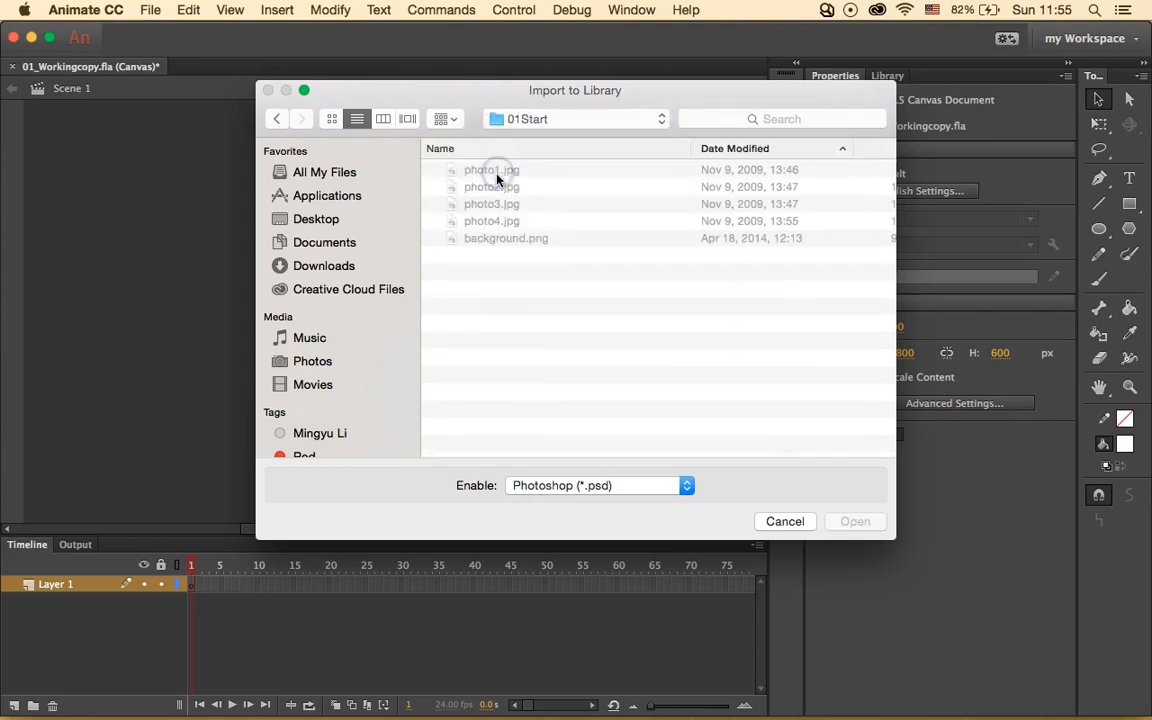
- Enable all file types, import background.png into the library, and display the library
click(685, 486)
click(685, 486)
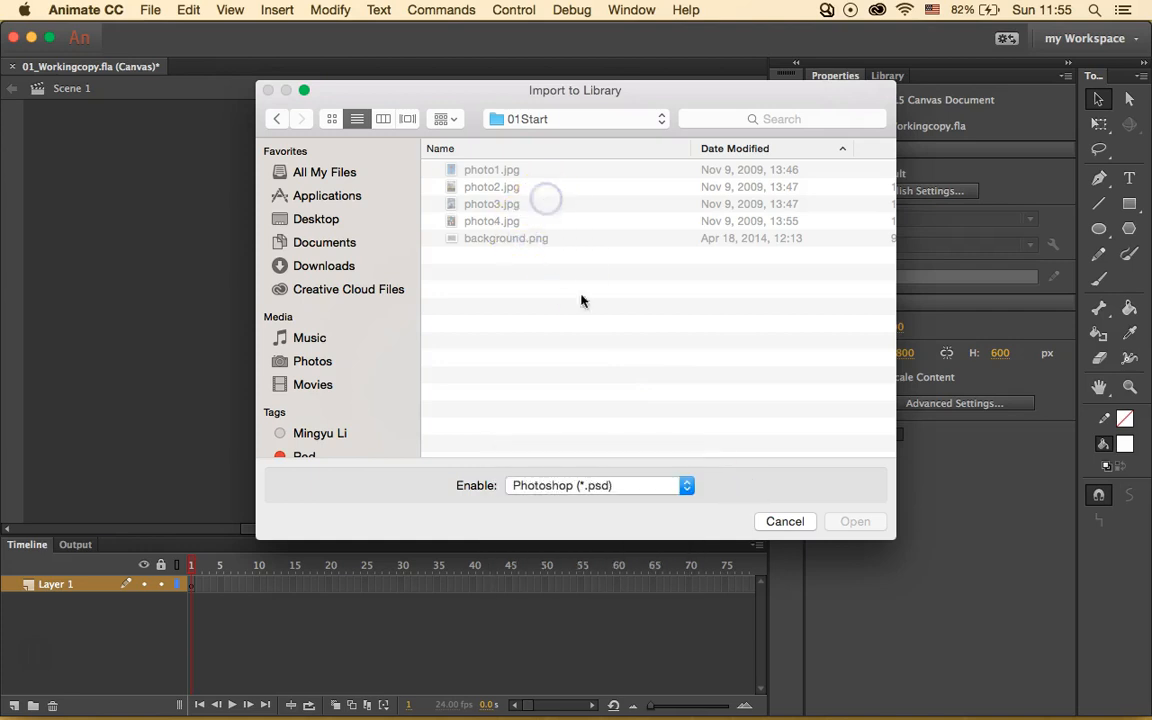
click(687, 490)
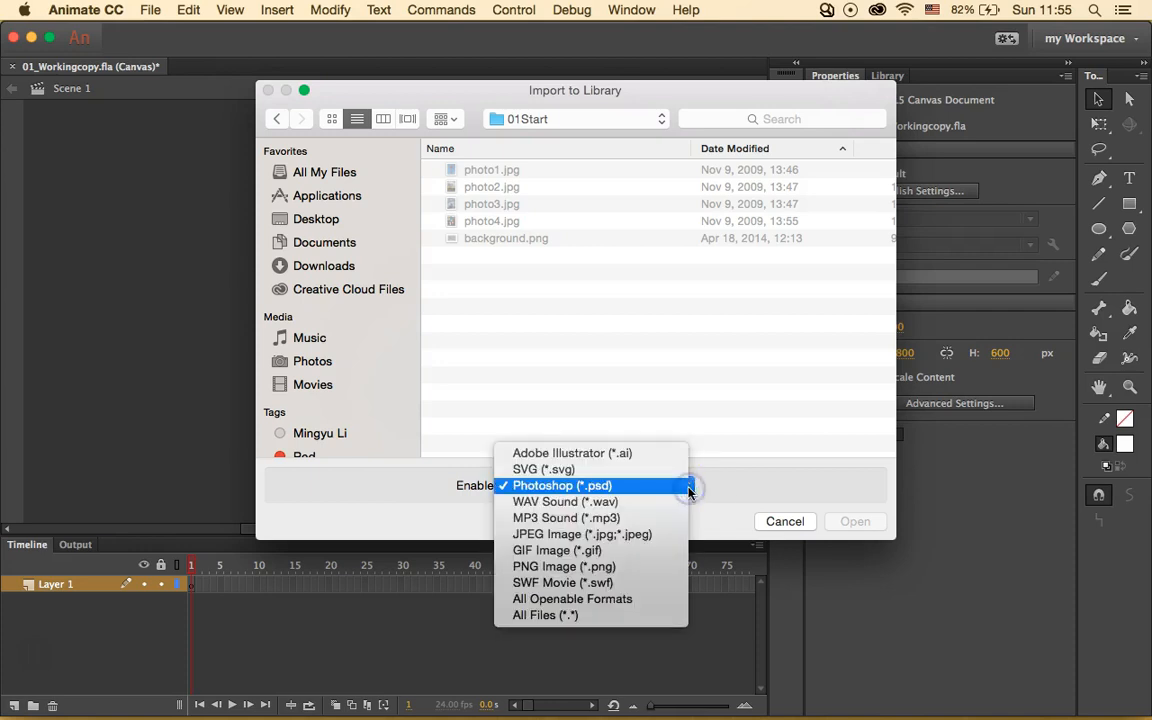
click(605, 614)
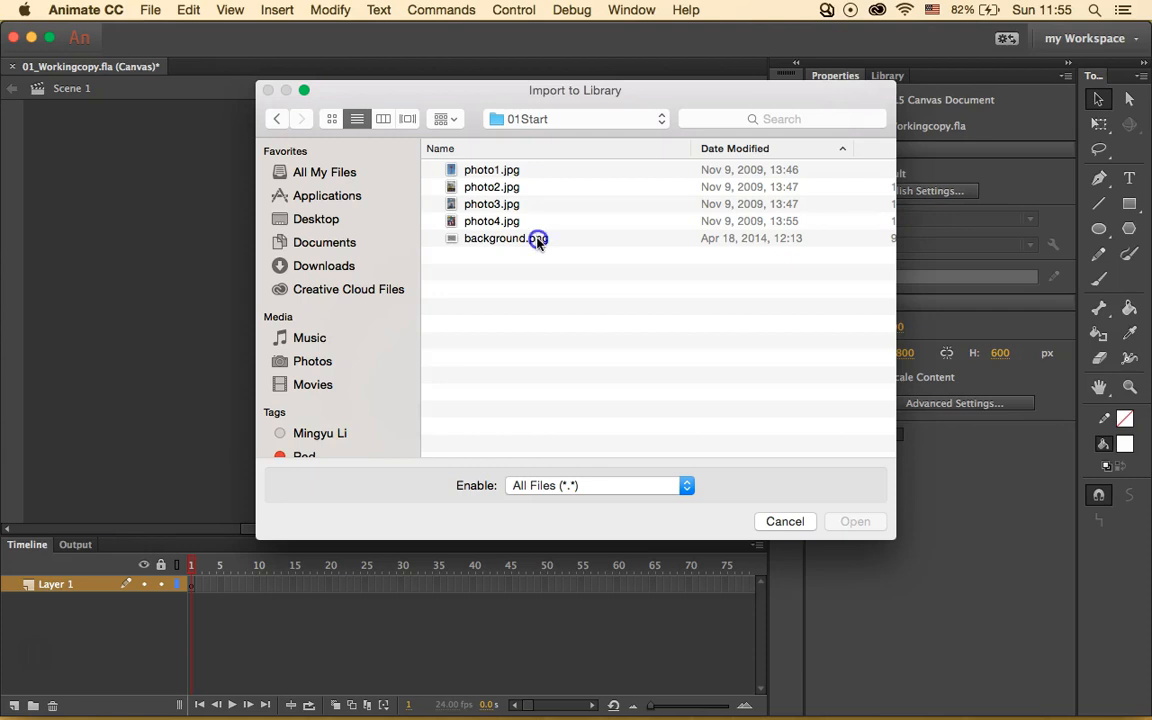
click(537, 241)
click(858, 522)
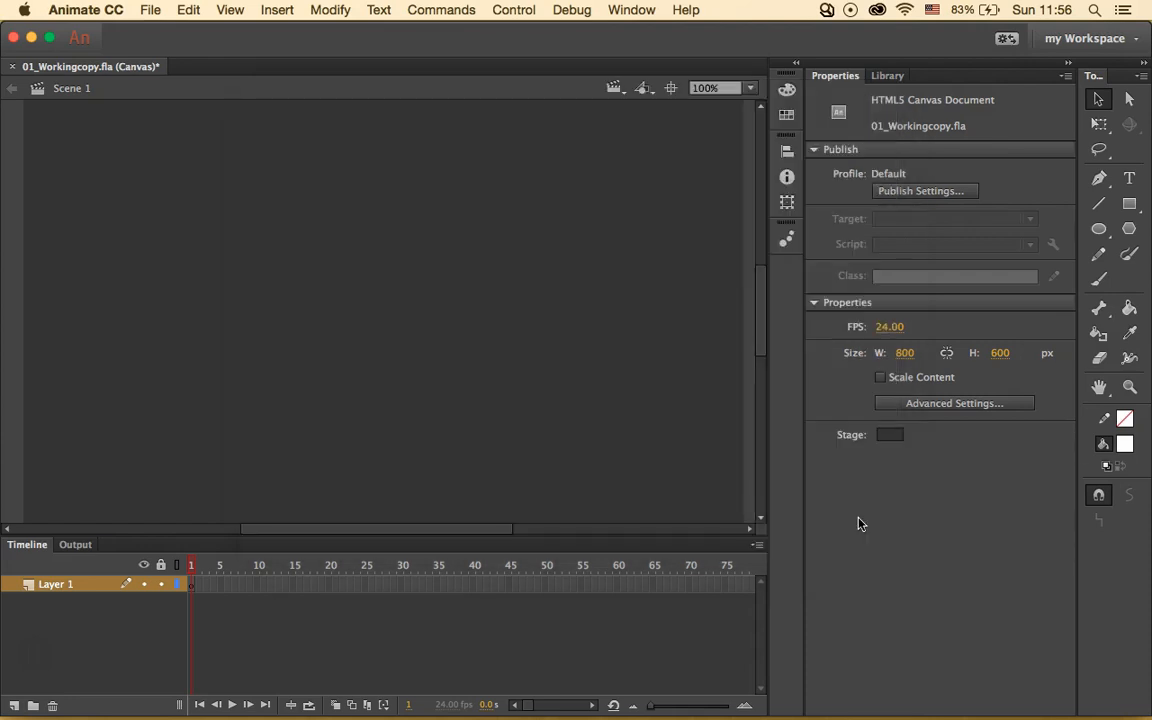
click(890, 78)
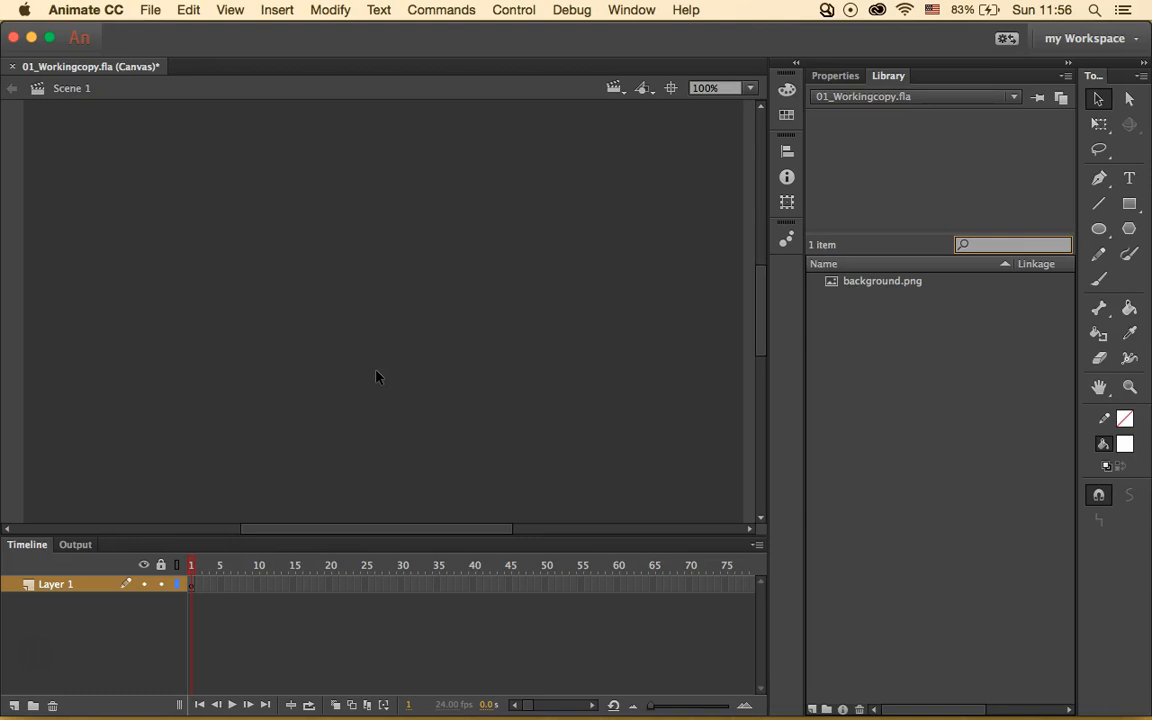
- Import photo1.jpg, photo2.jpg and photo3.jpg together from the 01Start folder into the library
click(159, 15)
mouse_move(303, 243)
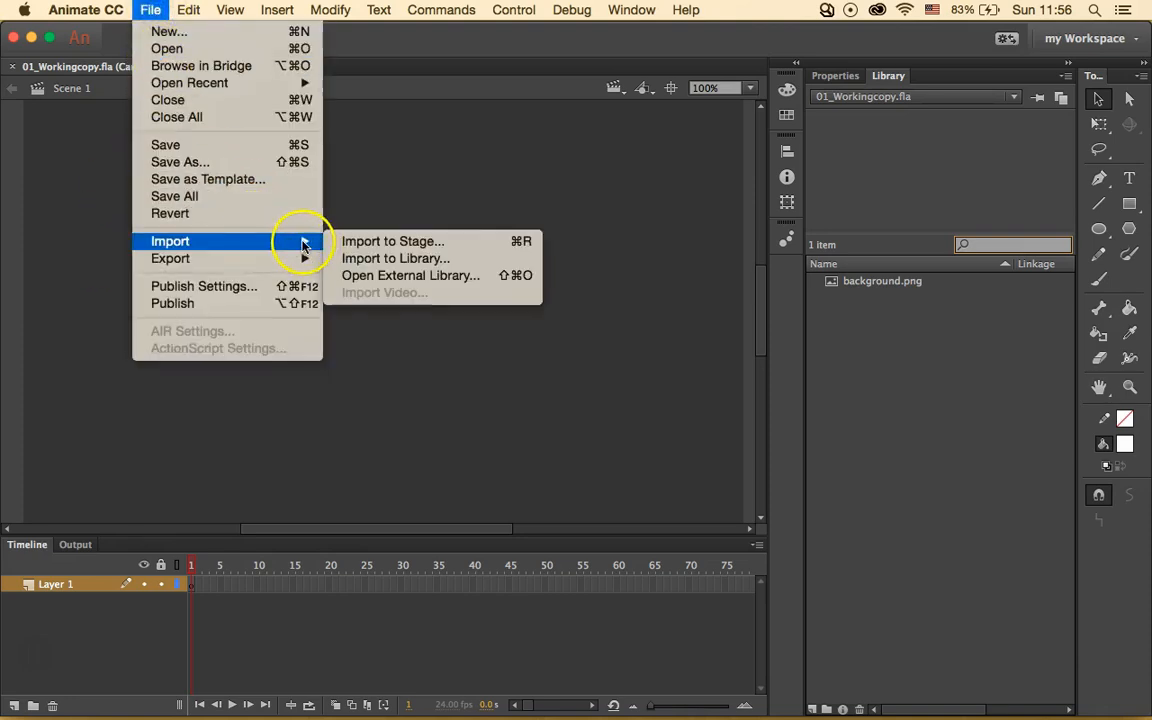
click(402, 260)
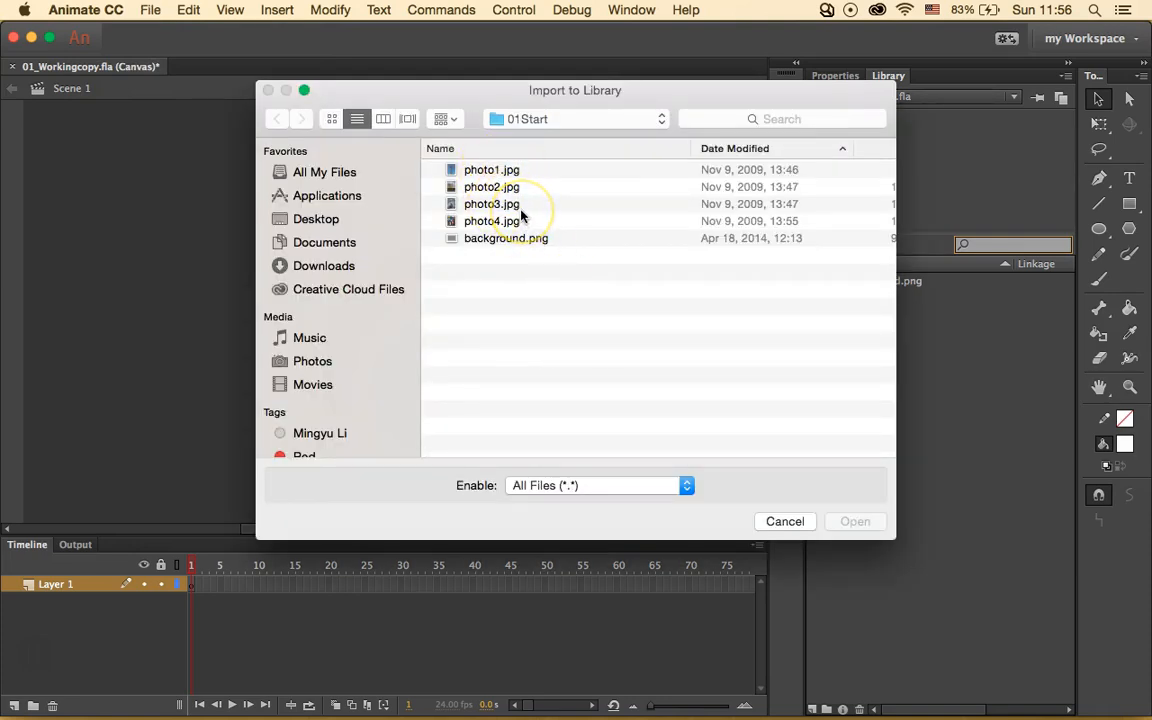
click(490, 170)
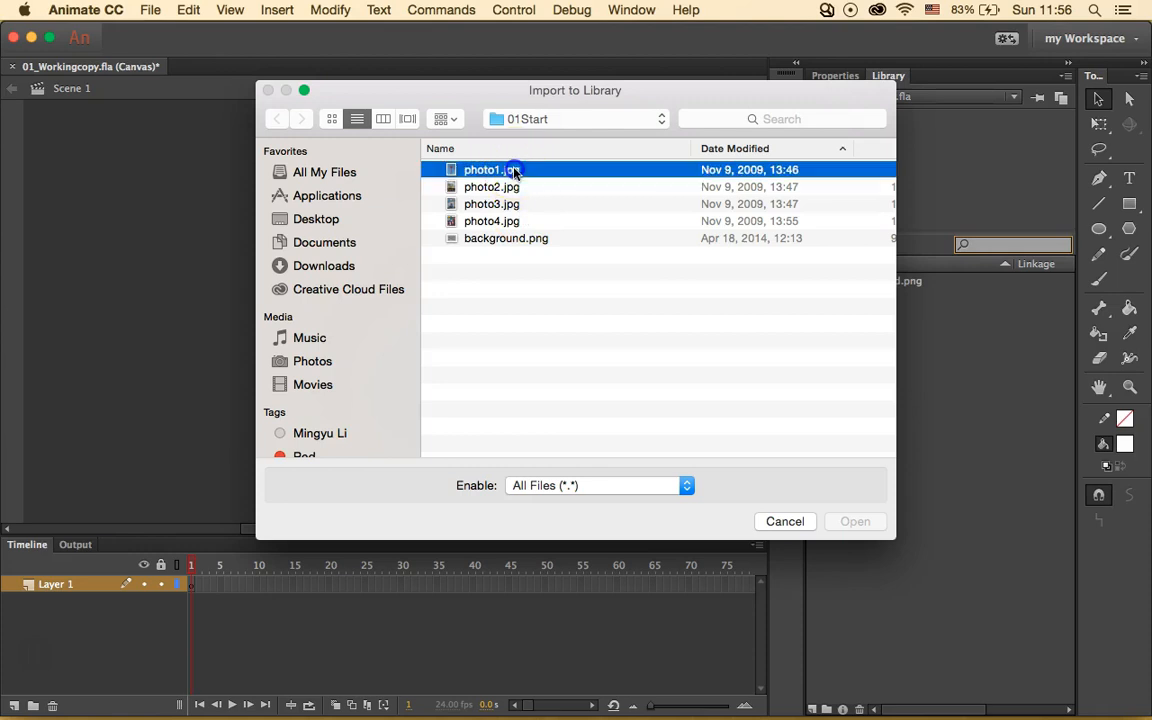
shift+click(531, 206)
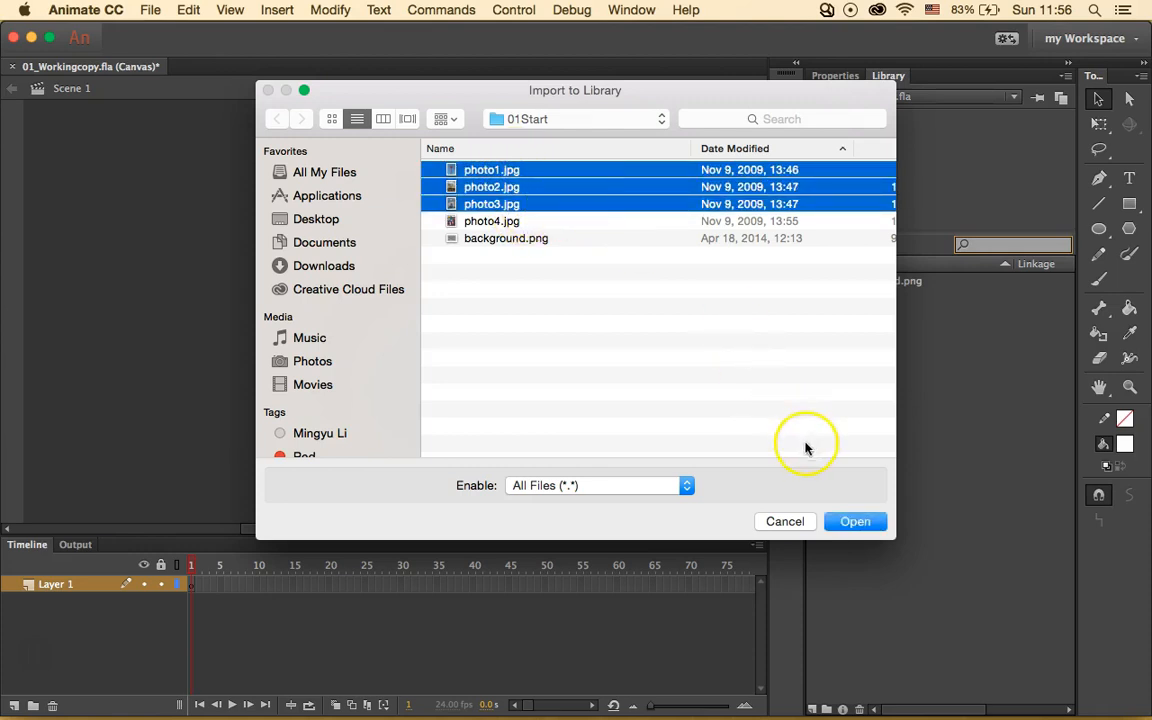
click(850, 521)
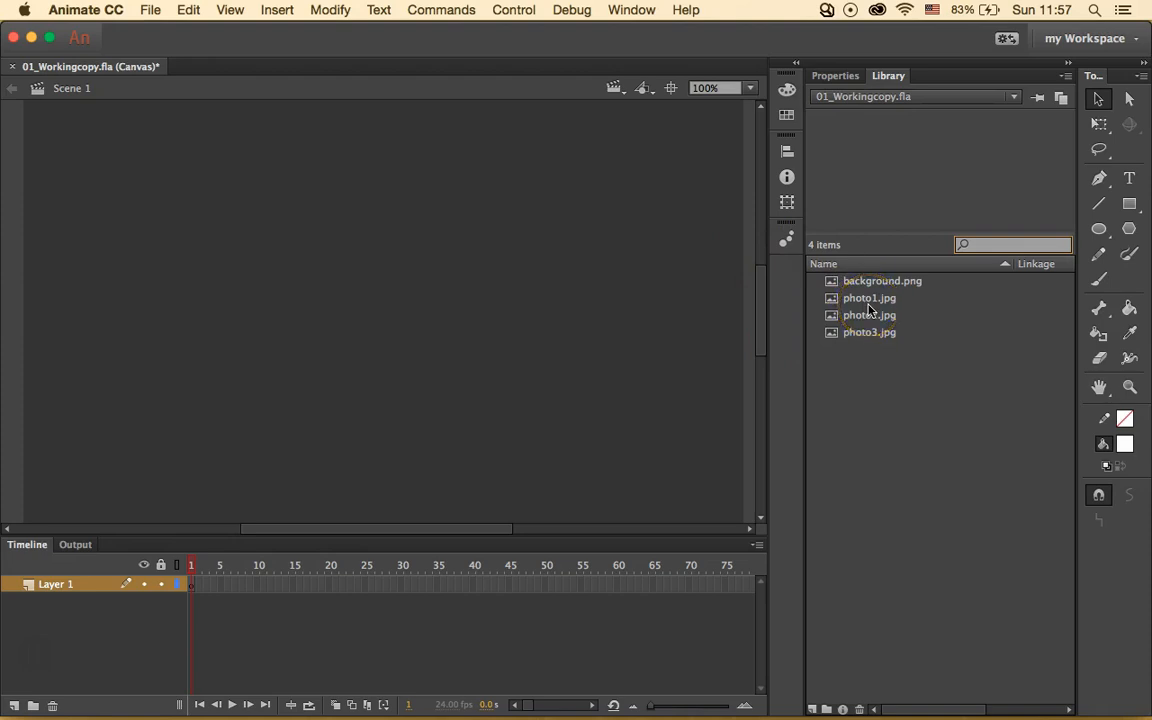
click(622, 10)
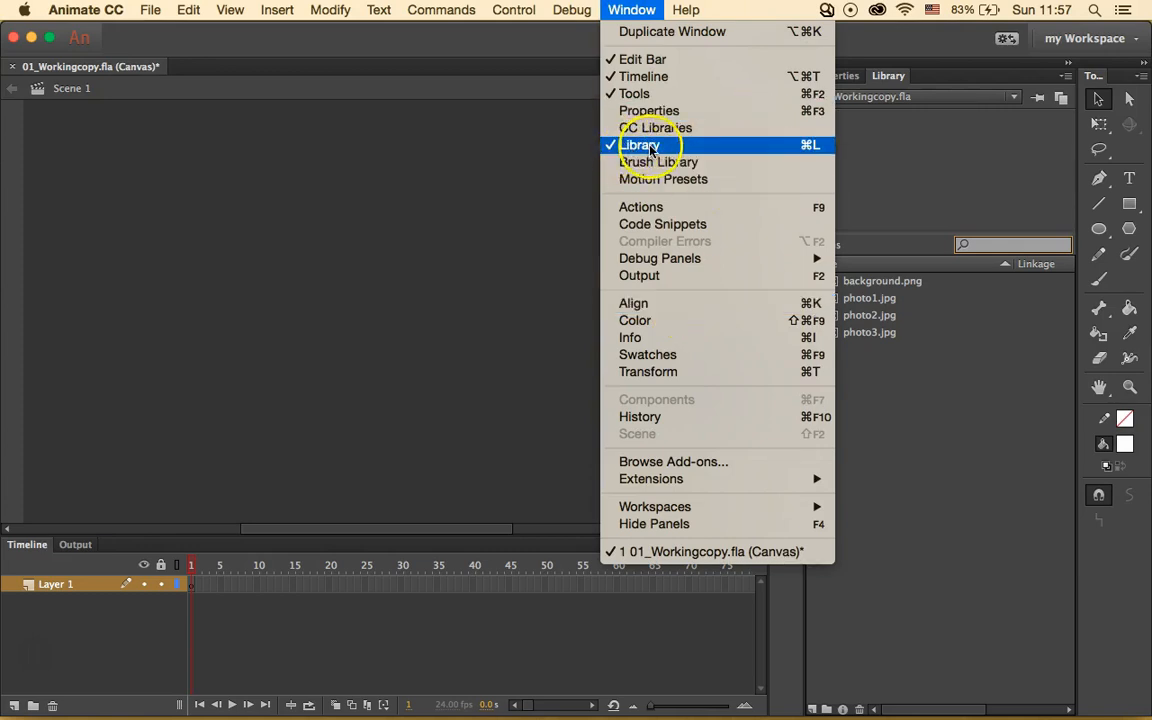
click(891, 414)
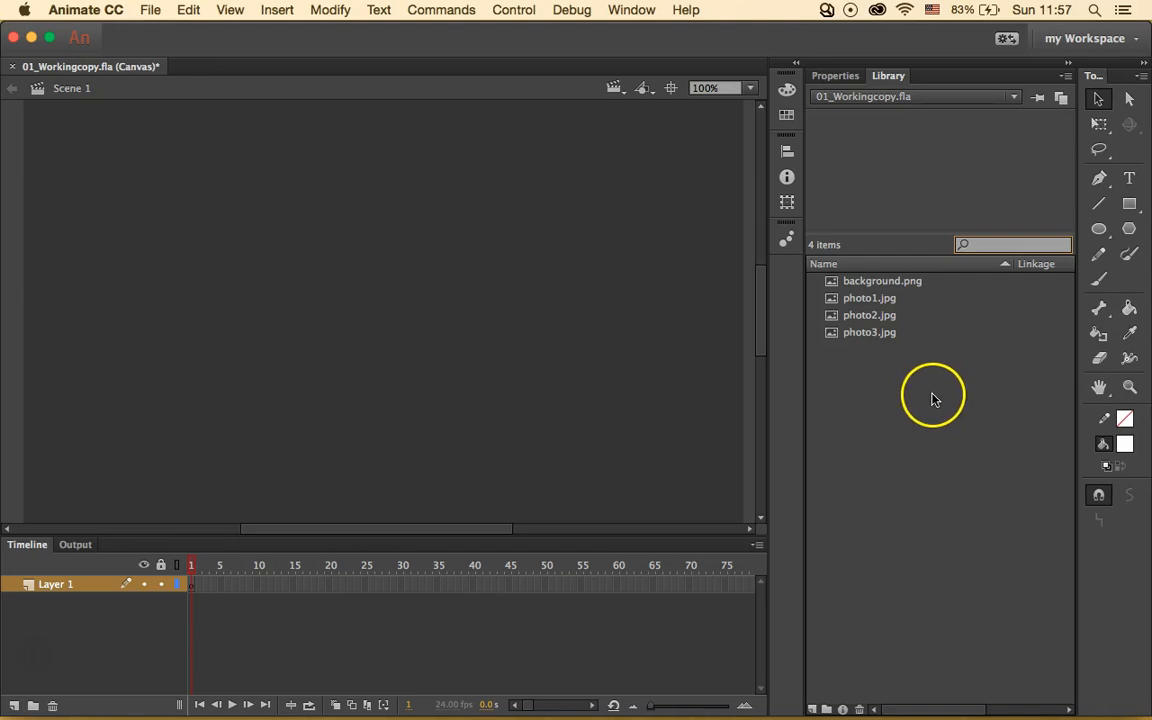
- Place background.png from the library on the stage and, at 50% magnification, move it to cover the stage
click(885, 286)
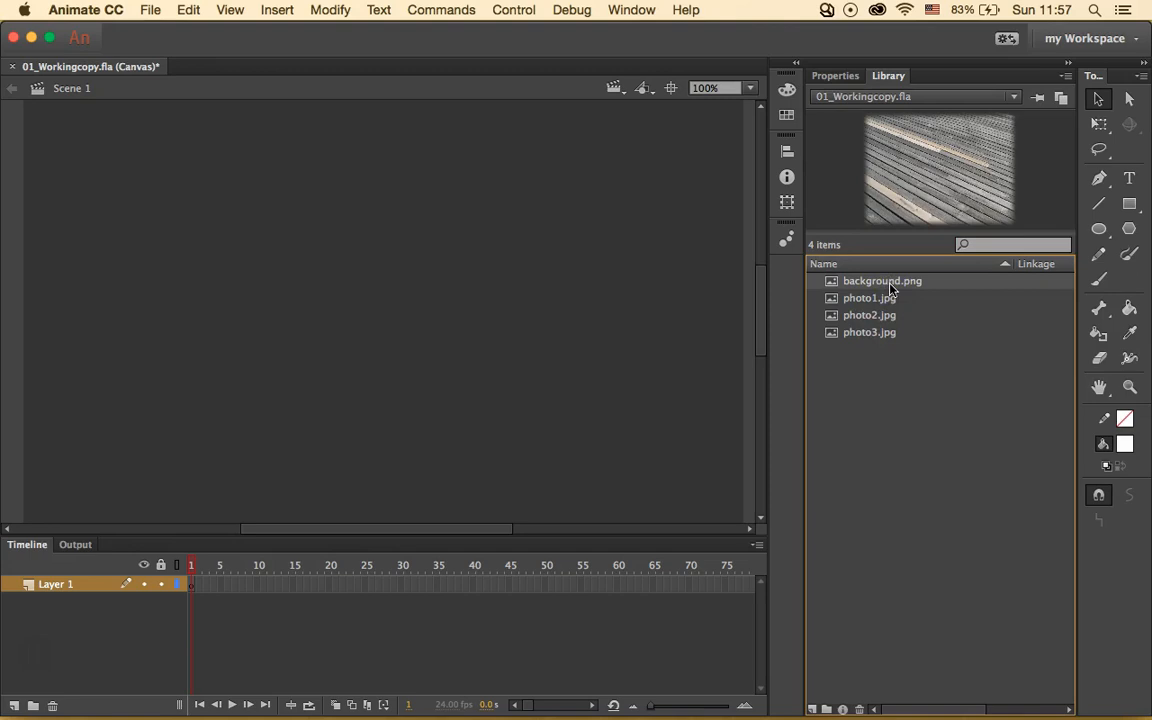
drag(890, 285, 458, 373)
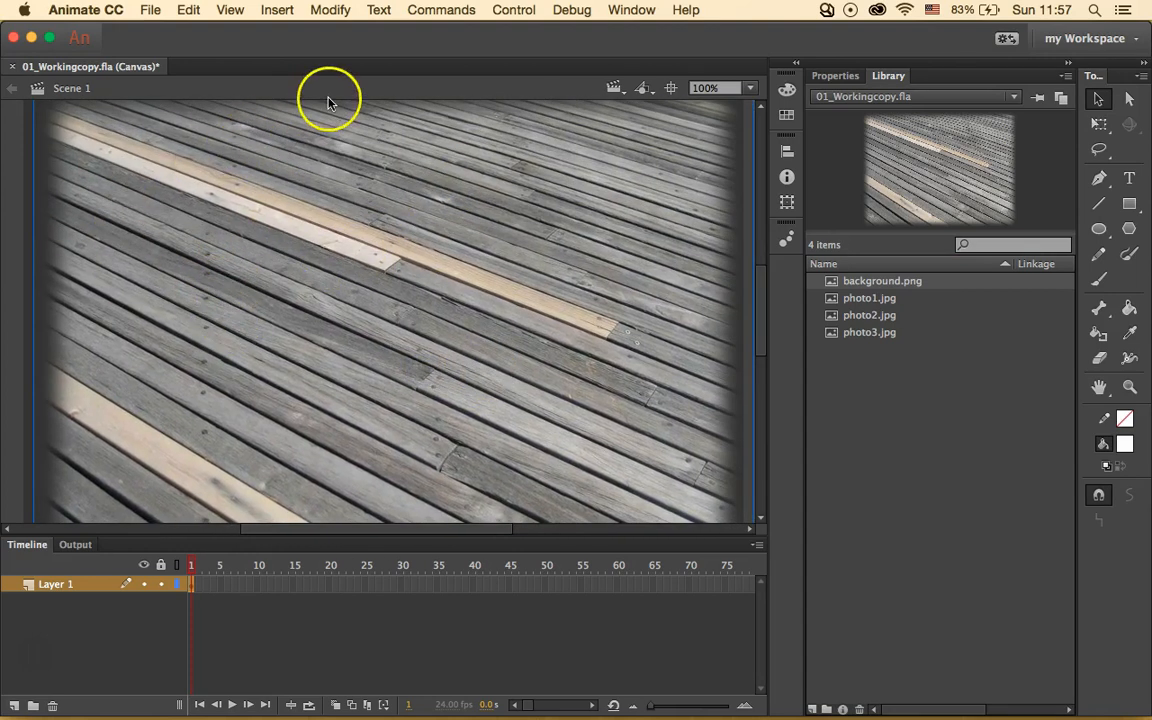
click(231, 10)
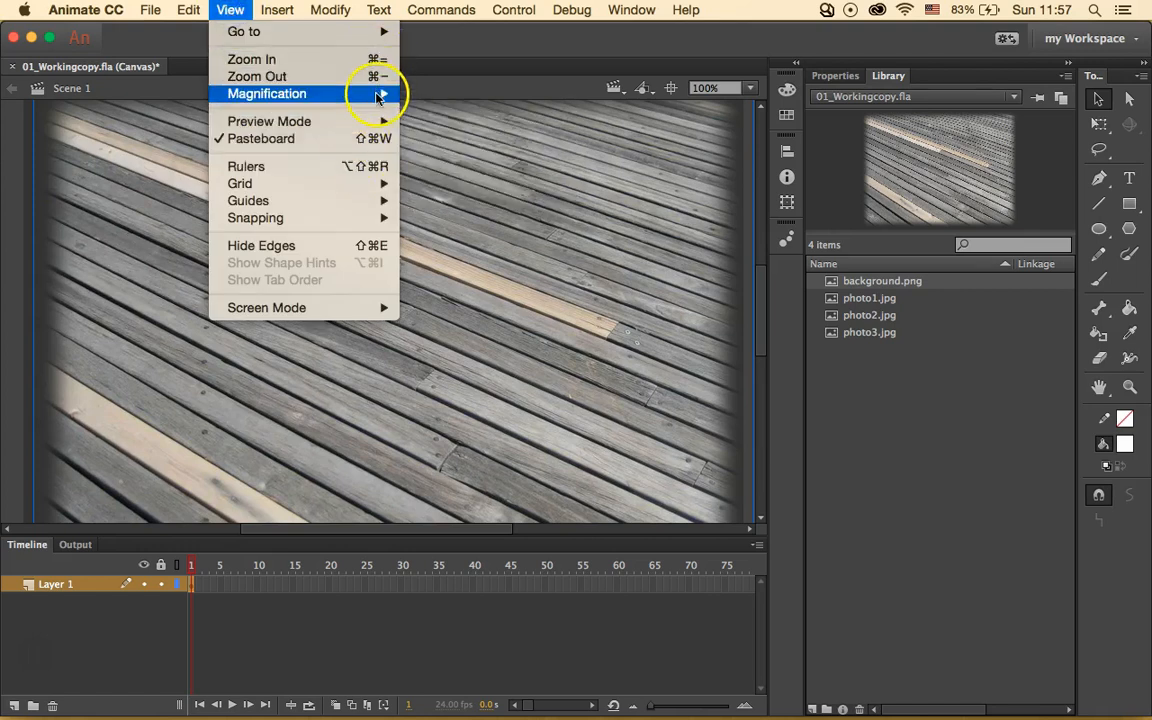
mouse_move(374, 93)
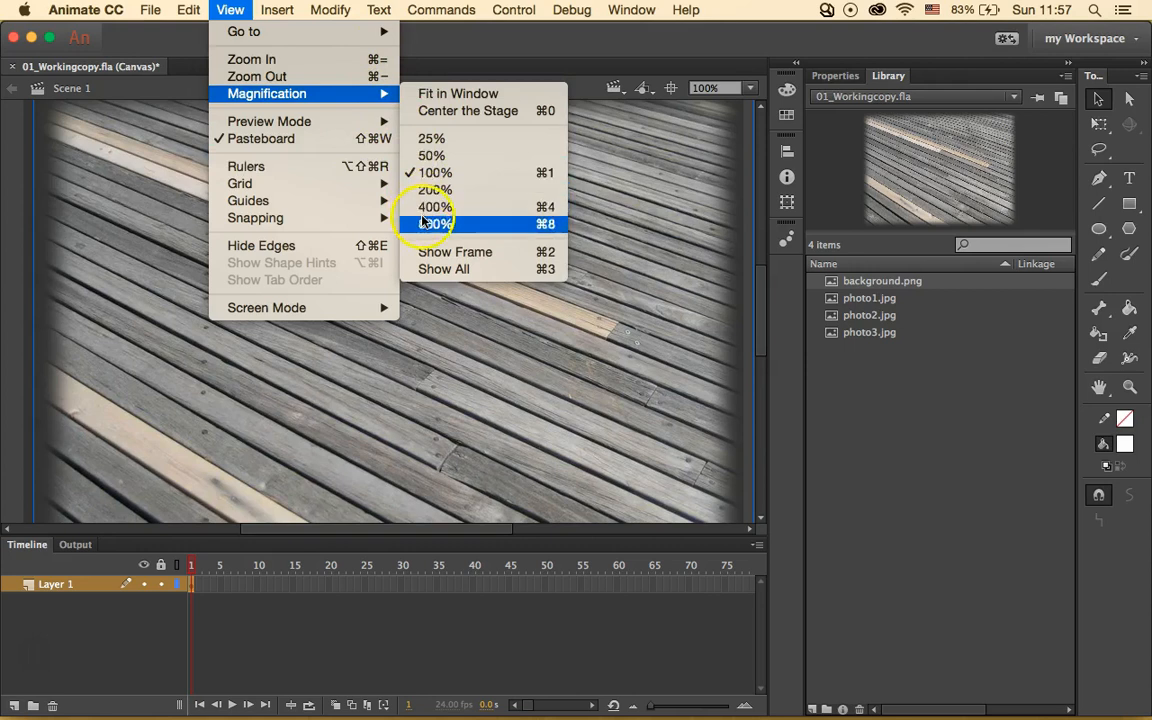
click(460, 158)
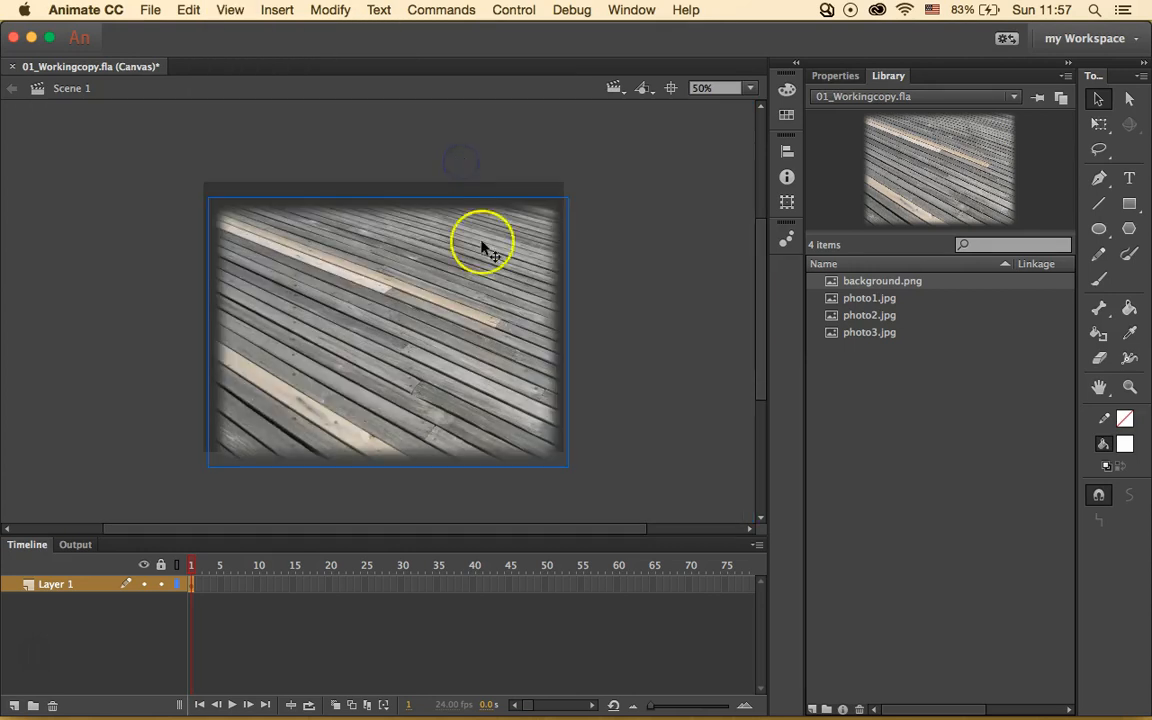
click(478, 295)
drag(478, 293, 470, 287)
- Set the stage magnification to 70% and deselect the background image
click(710, 88)
click(743, 85)
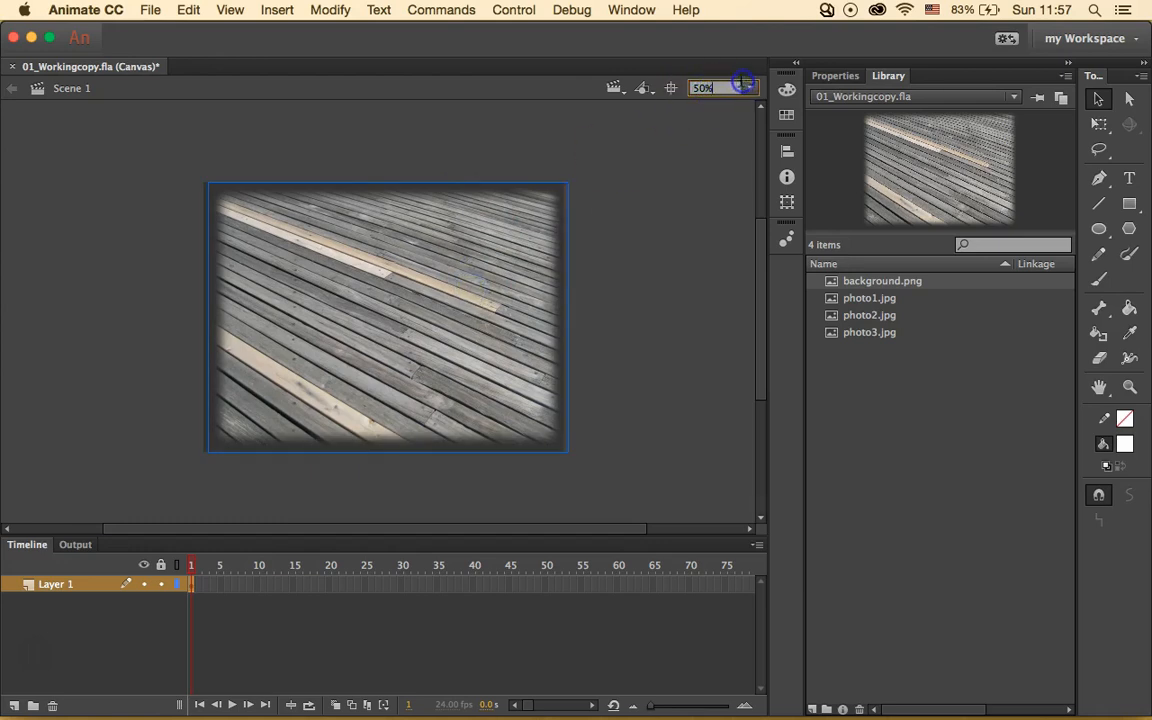
click(745, 86)
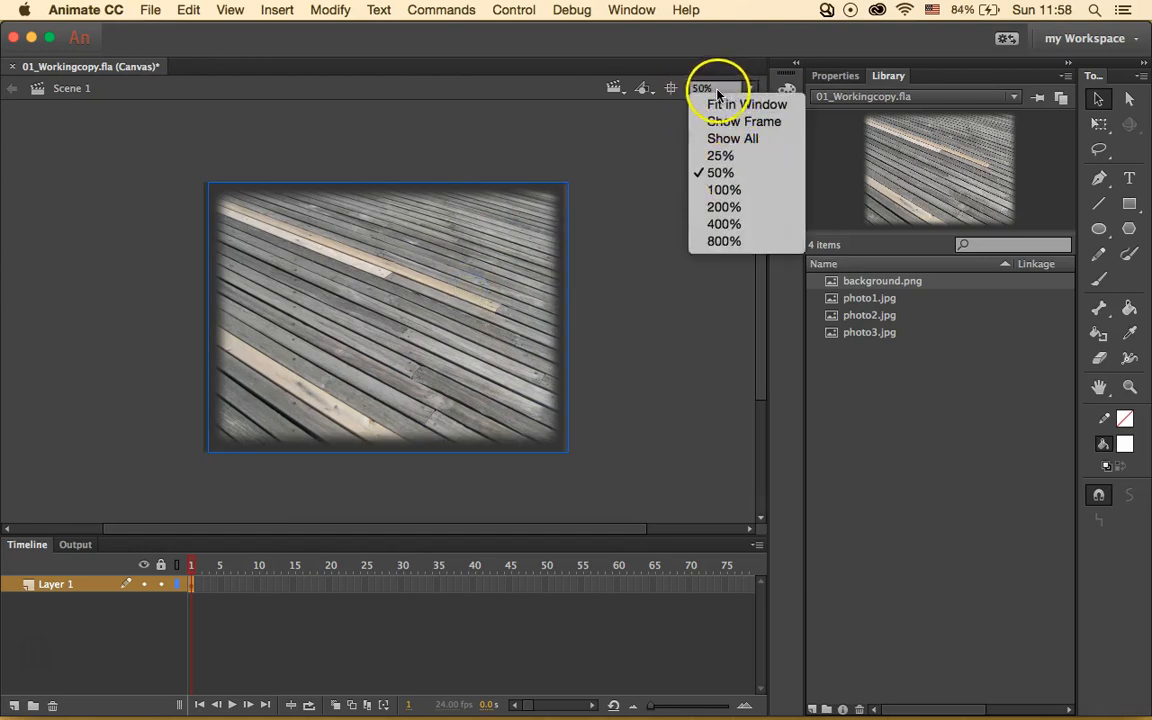
click(720, 89)
double_click(703, 89)
click(703, 89)
key(Left)
key(BackSpace)
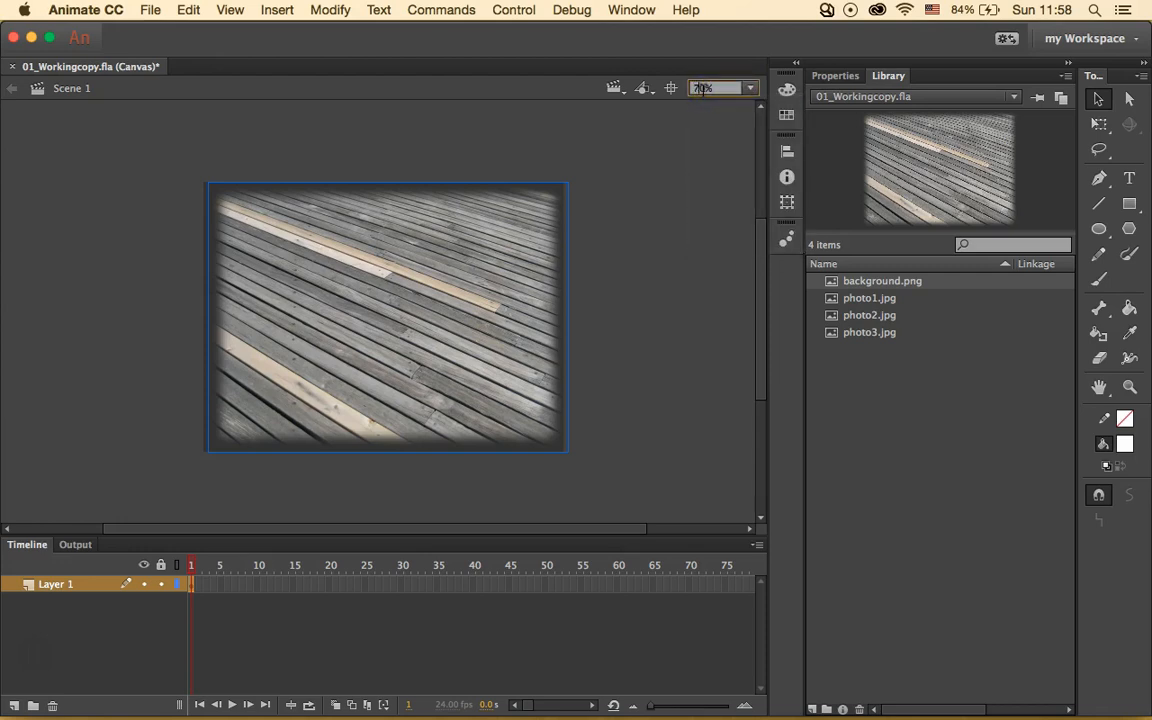
text(7)
key(Return)
click(702, 265)
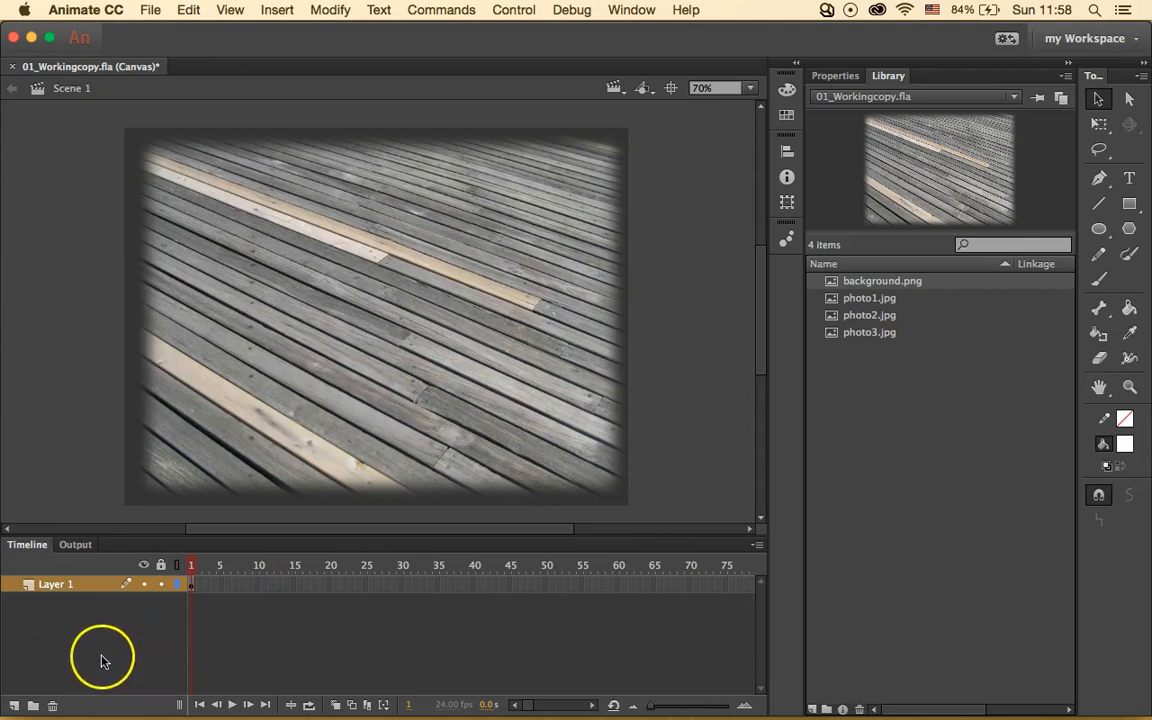
- Examine the frames of Layer 1 by selecting several of them along the timeline
click(260, 585)
drag(260, 587, 406, 588)
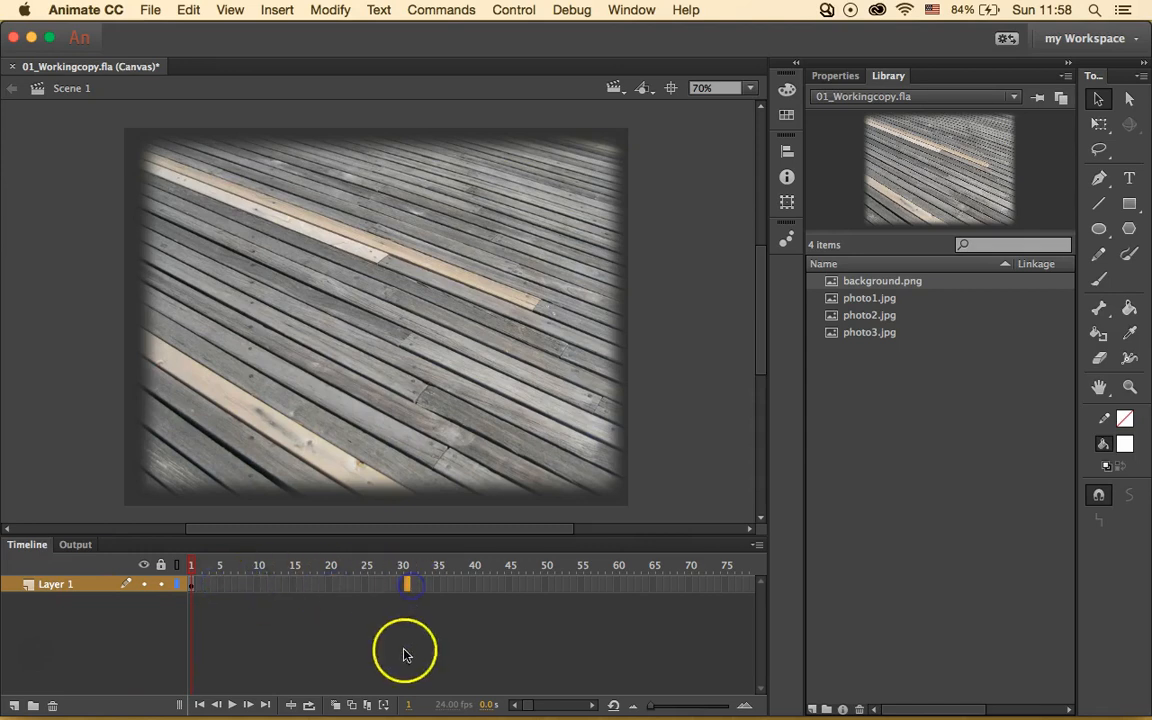
click(428, 586)
click(330, 590)
click(385, 589)
click(269, 592)
click(211, 580)
click(192, 572)
click(231, 583)
click(286, 585)
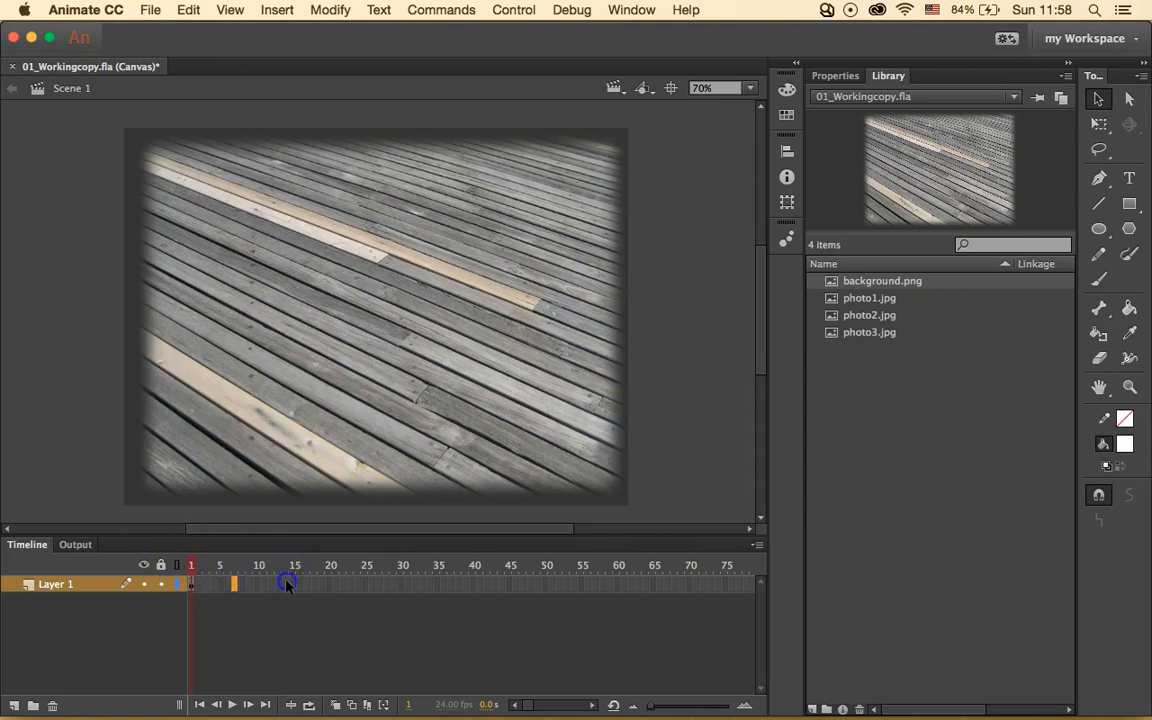
click(323, 586)
click(296, 587)
click(331, 590)
click(391, 589)
click(430, 590)
click(72, 588)
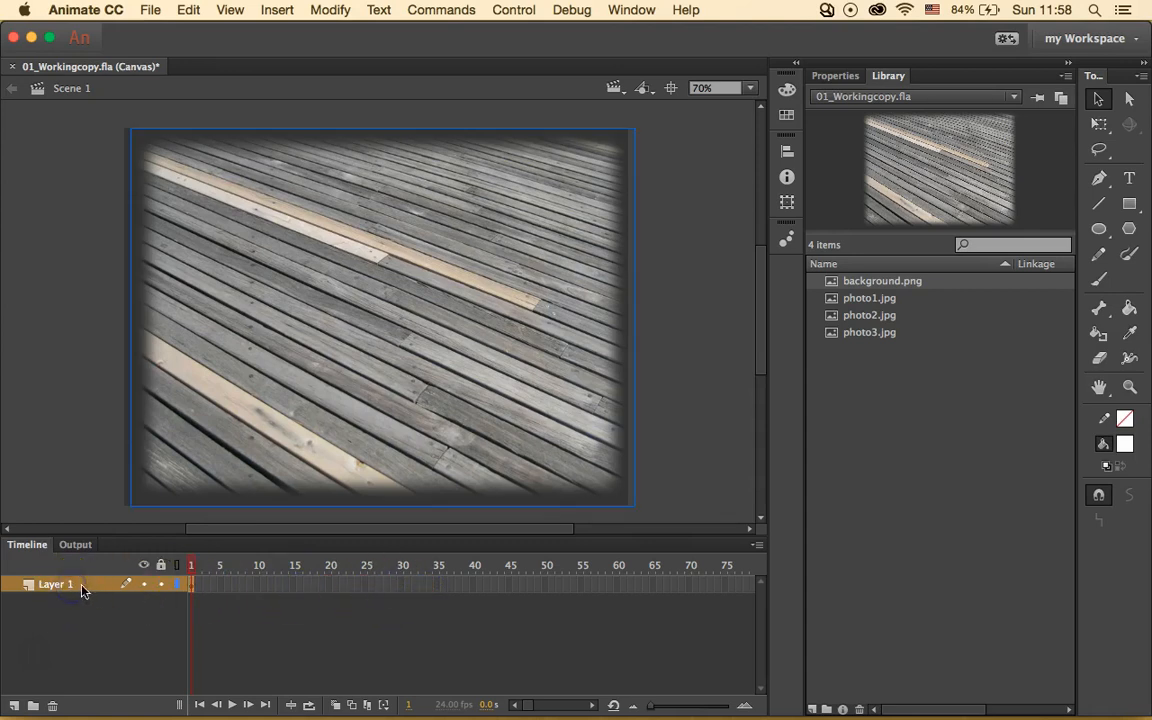
click(168, 630)
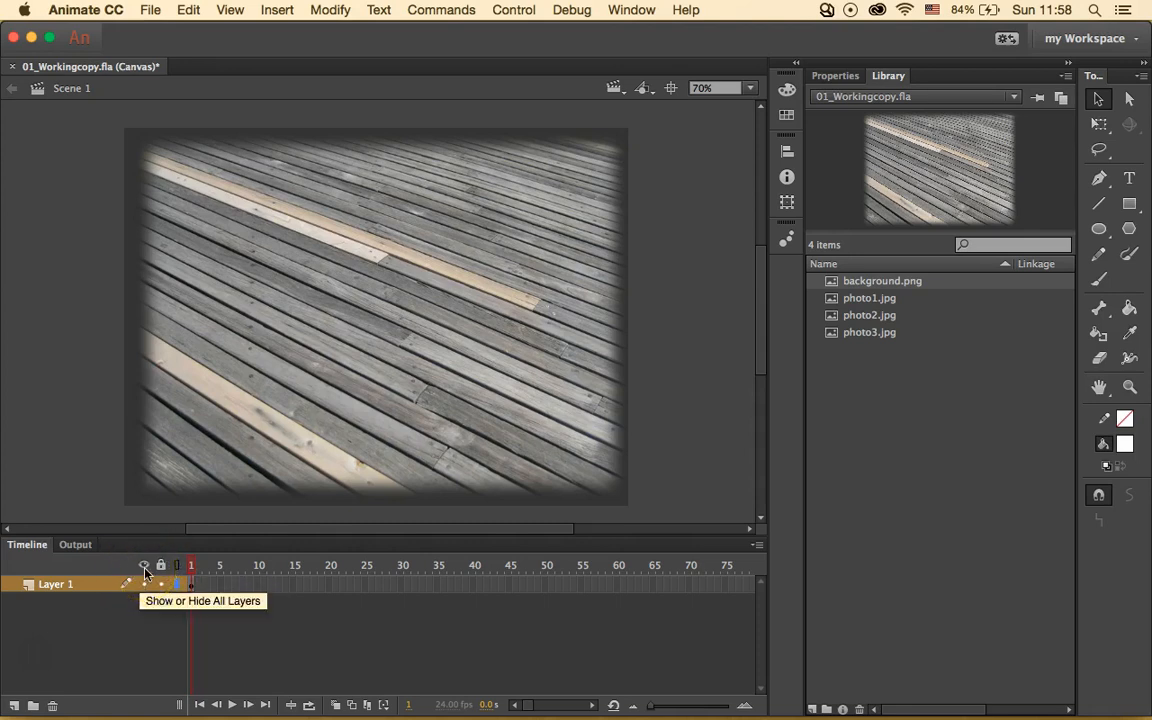
- Rename Layer 1 as "background"
double_click(60, 586)
text(background)
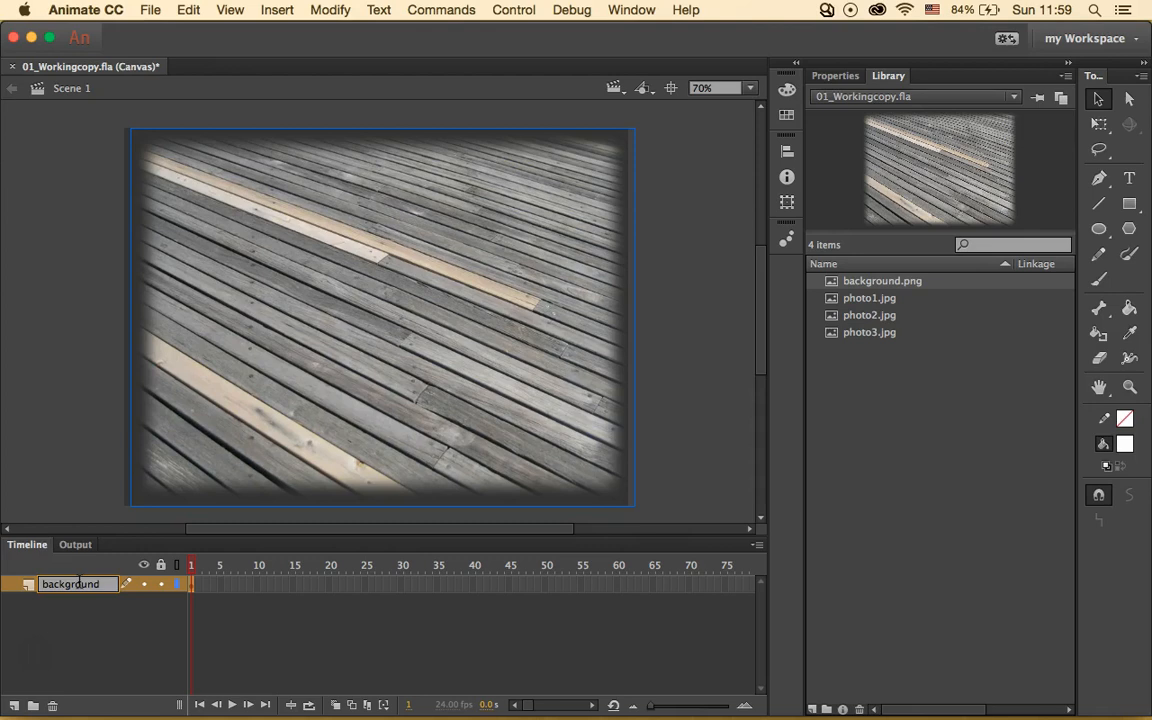
key(Return)
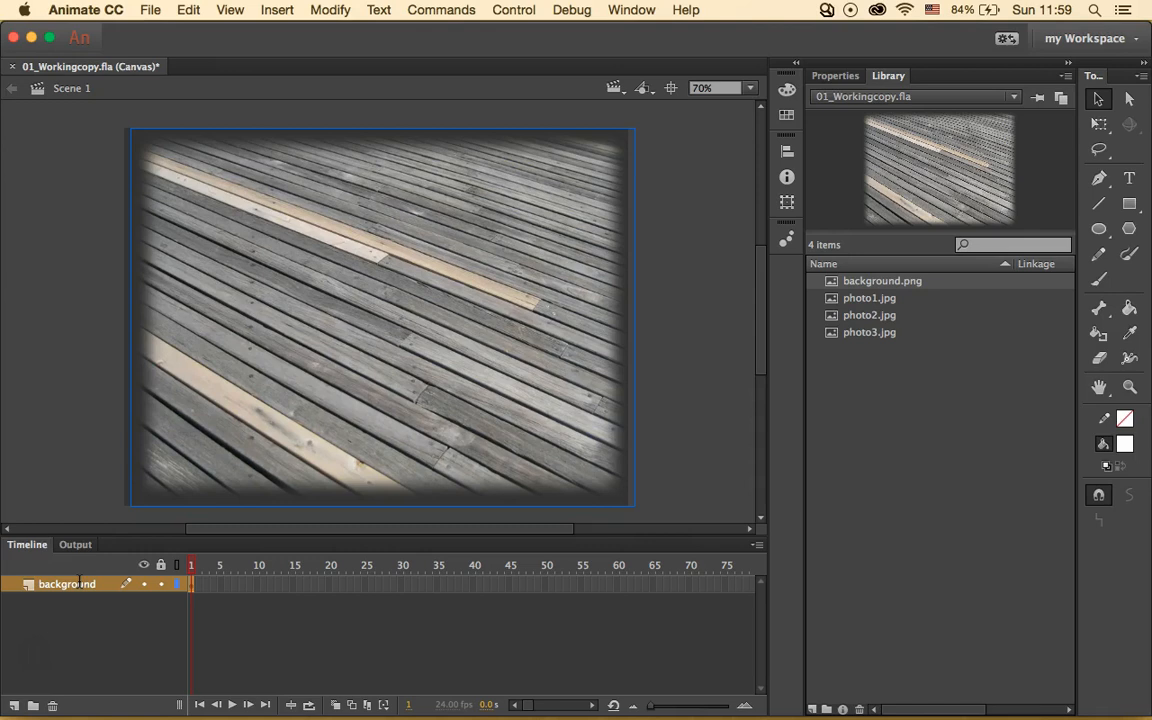
- Toggle the visibility of the background layer, and lock and unlock the layer
click(143, 586)
click(162, 586)
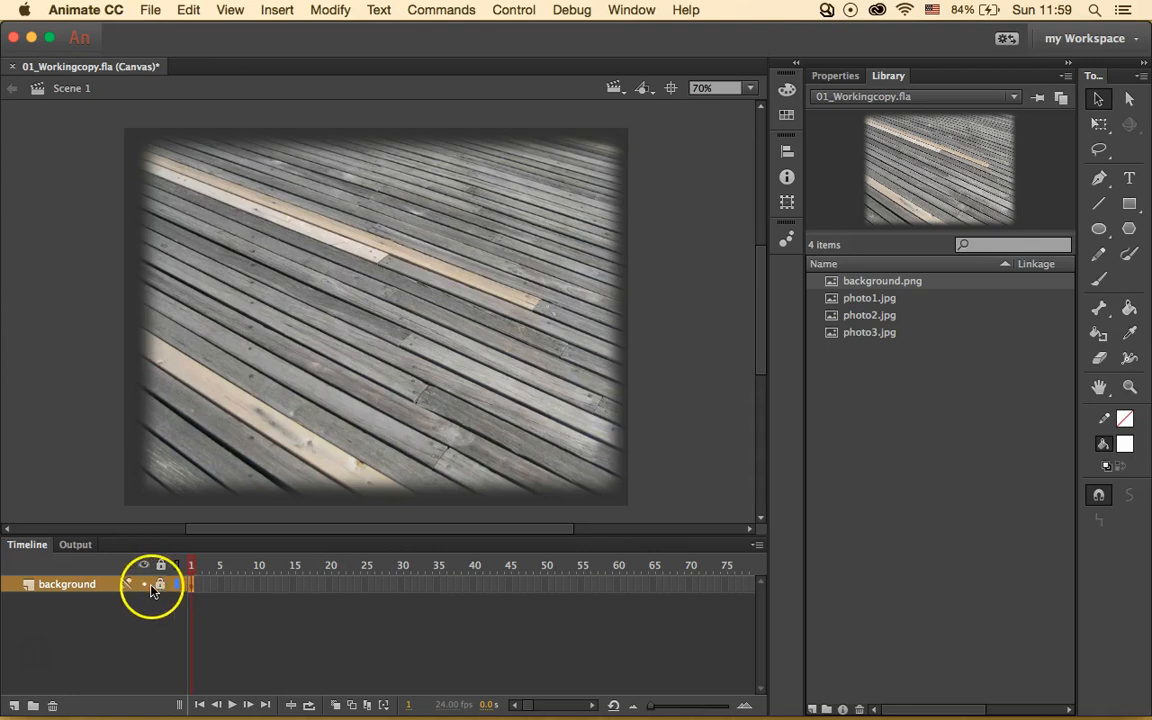
click(160, 586)
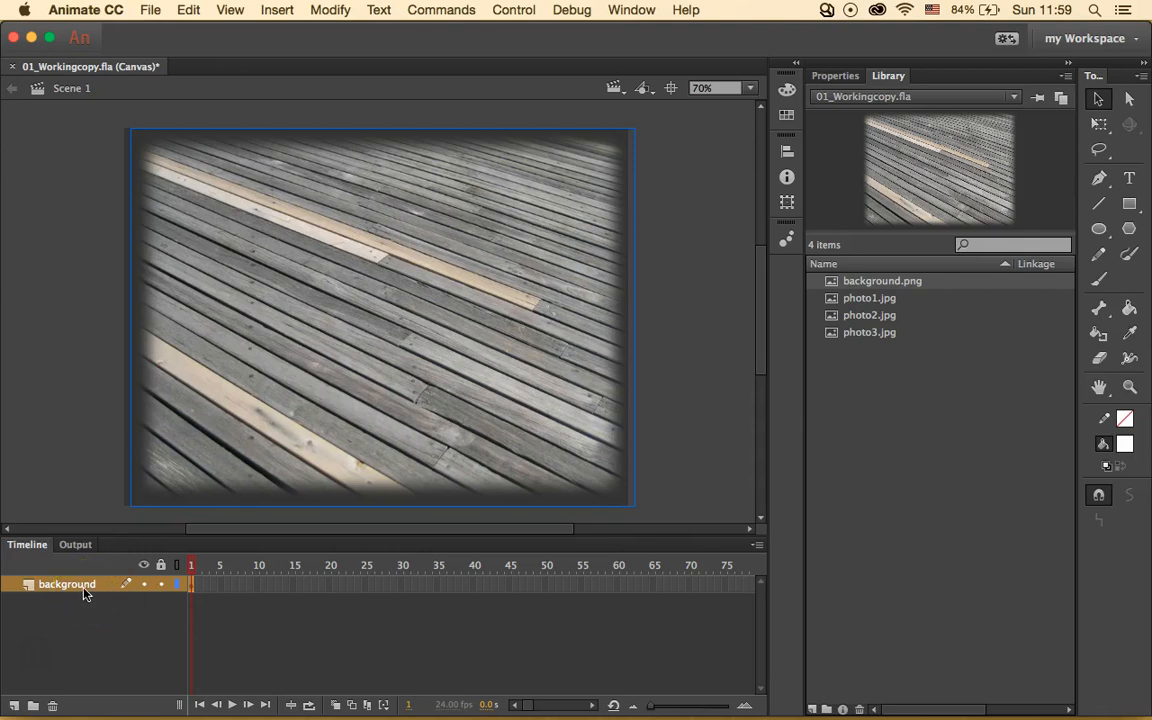
- Add a new layer above the background layer and name it "photo1"
click(277, 9)
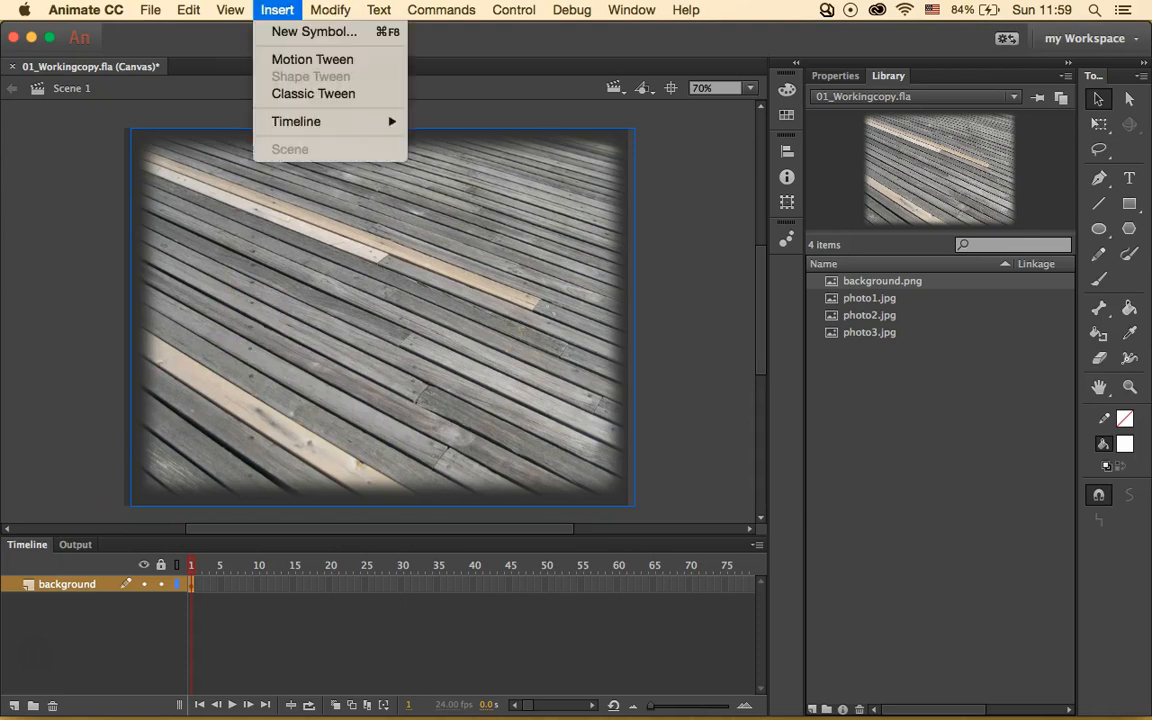
mouse_move(378, 124)
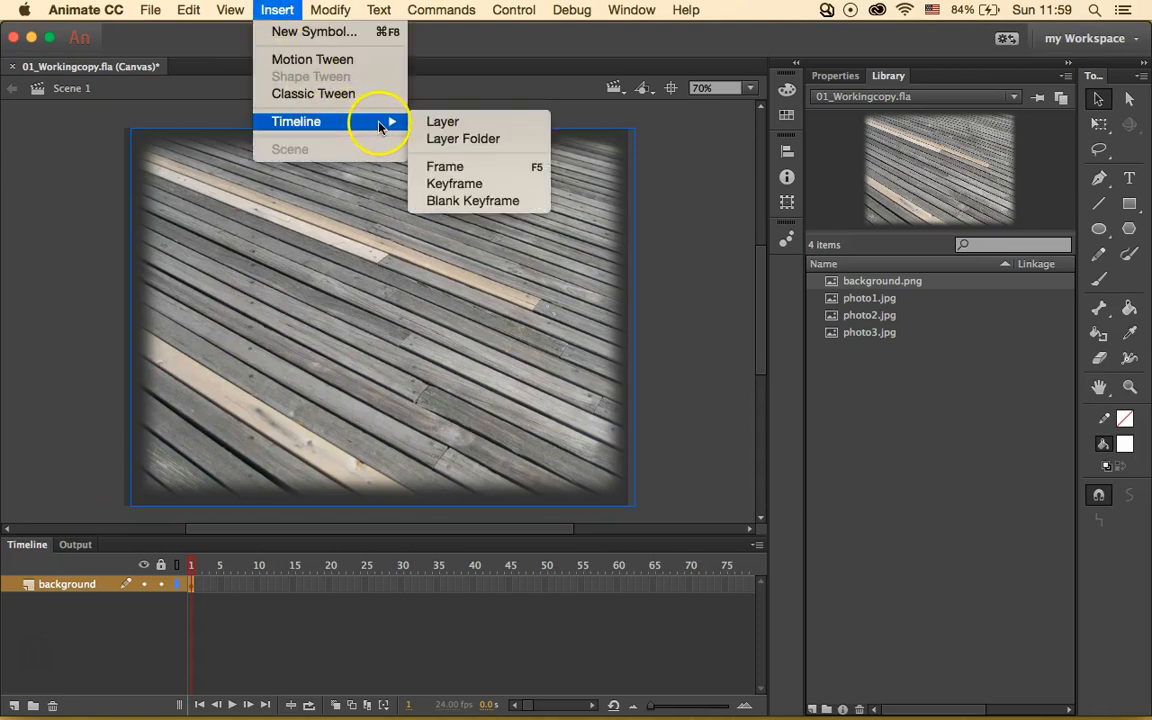
click(442, 121)
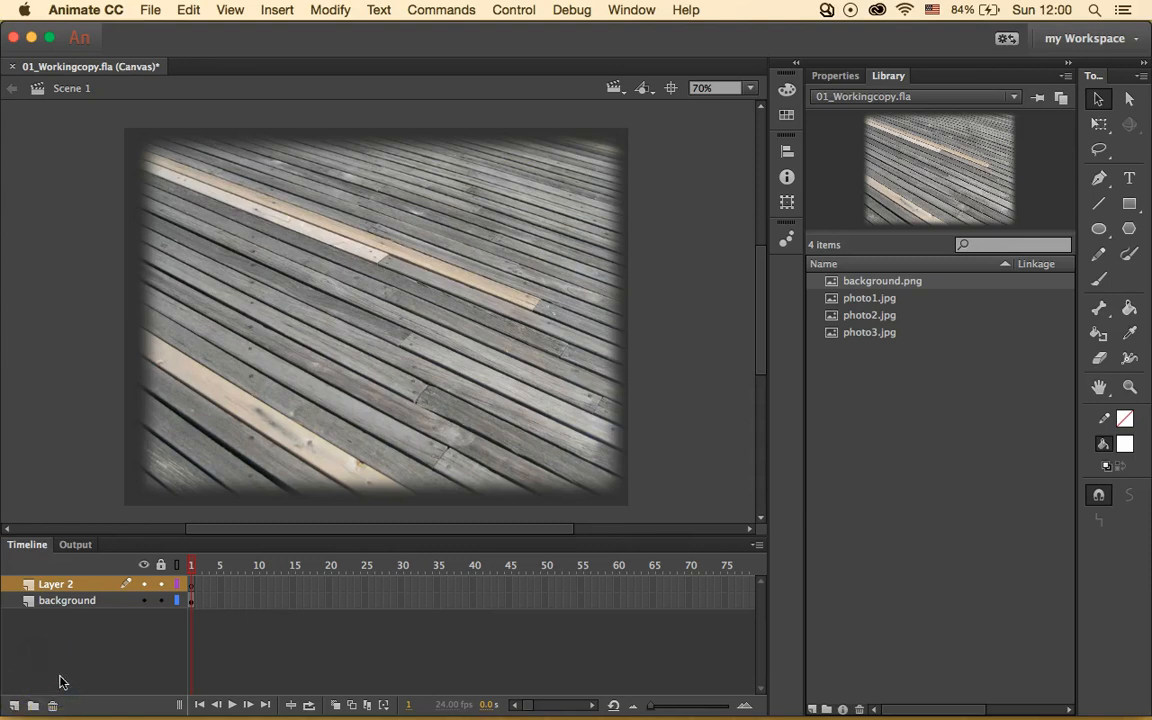
double_click(67, 585)
text(phot)
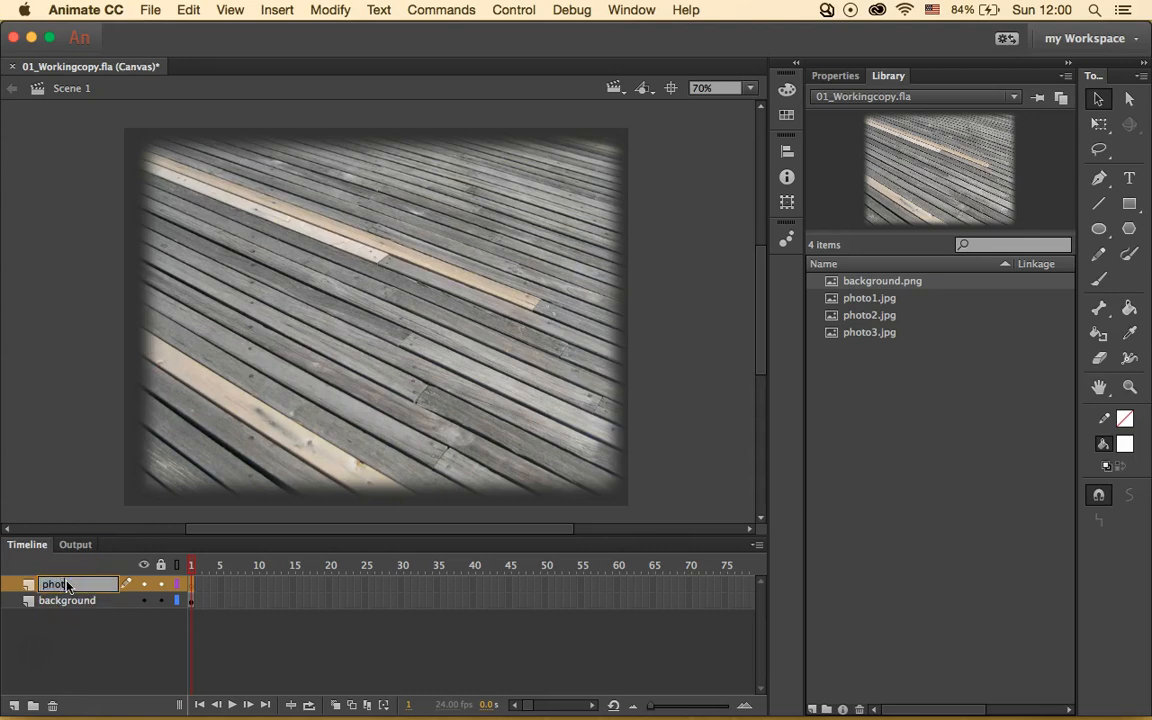
text(o1)
key(Return)
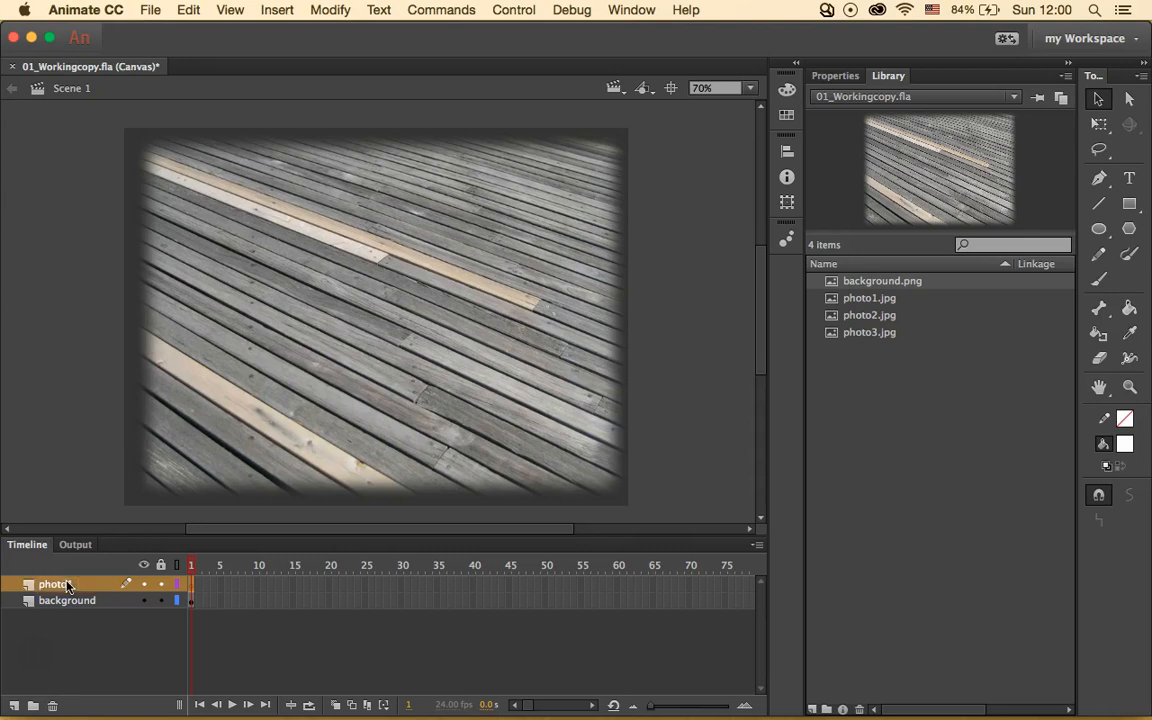
click(94, 619)
click(70, 588)
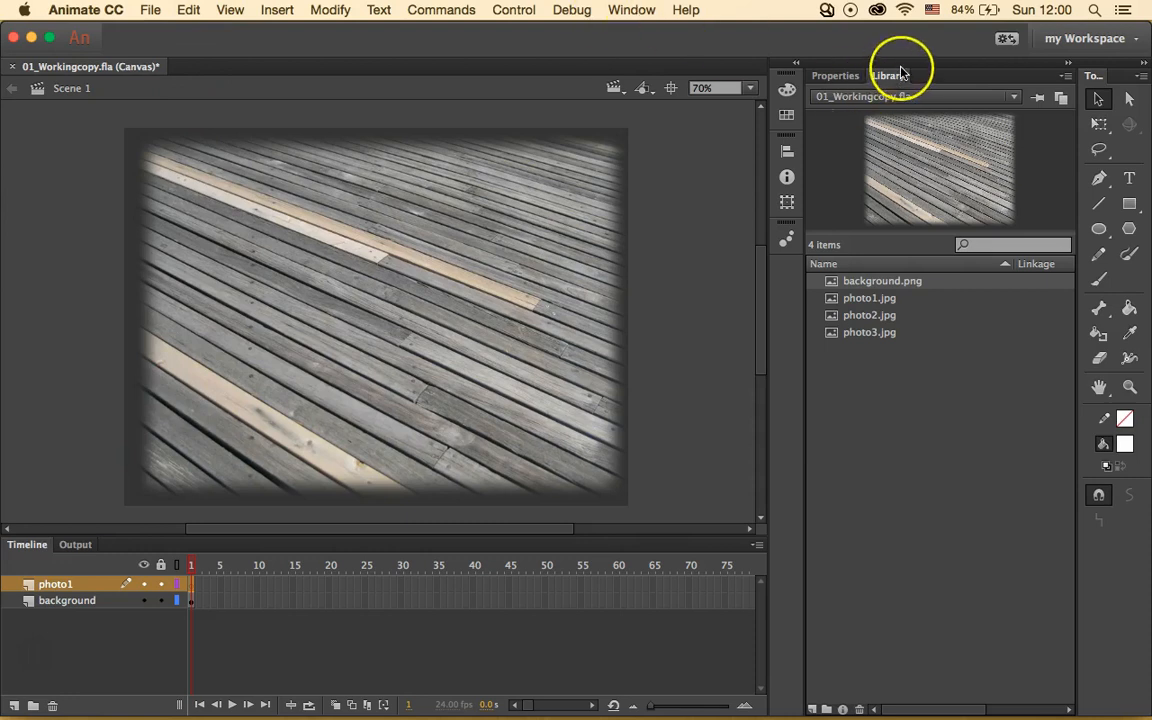
- Place photo1.jpg from the library near the middle of the stage on the photo1 layer
click(631, 10)
click(623, 10)
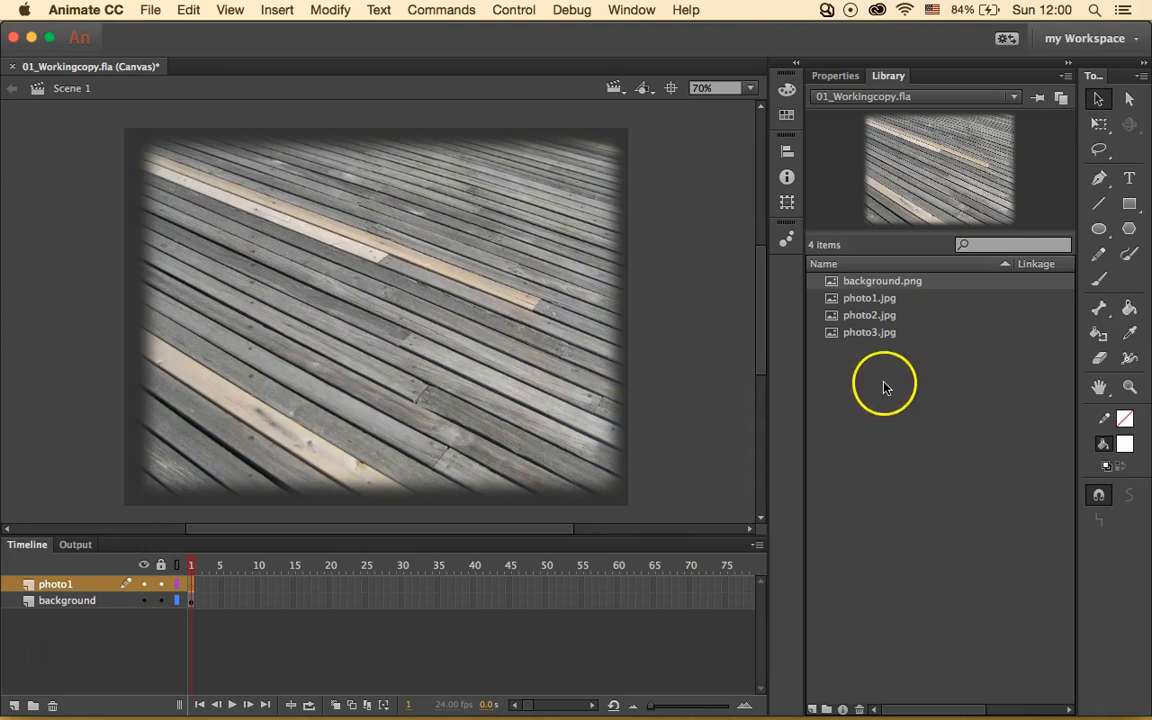
click(884, 299)
drag(929, 302, 373, 306)
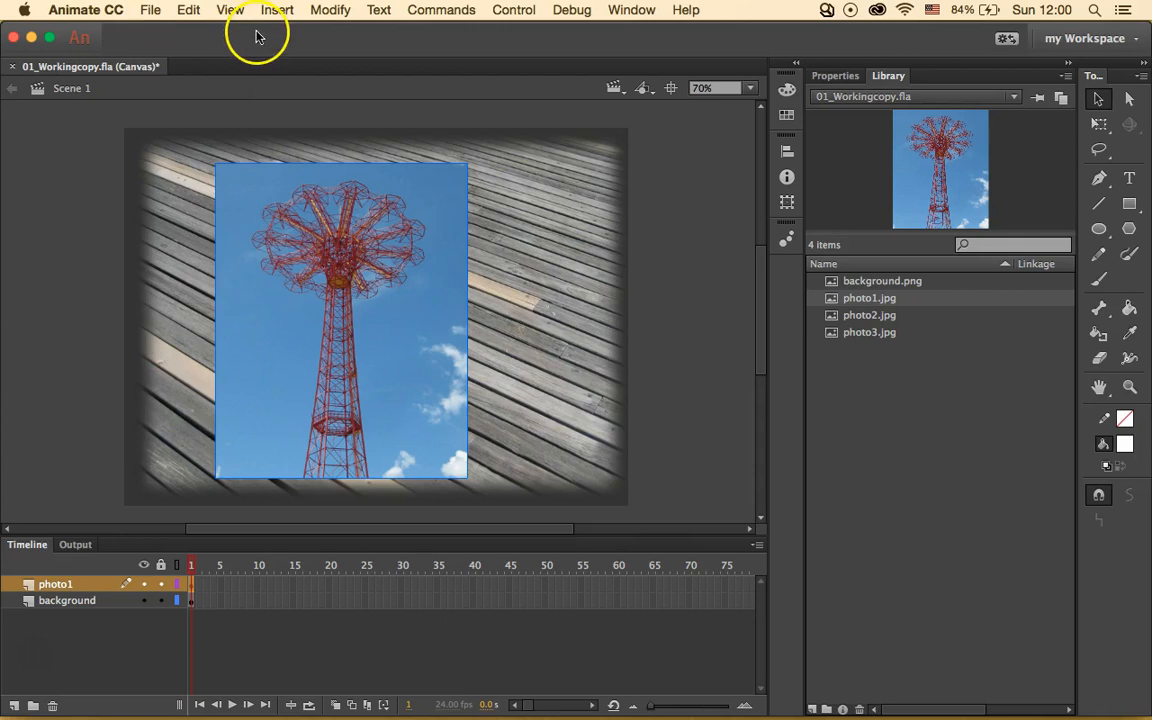
- Add another layer above photo1 and name it "photo2"
click(277, 10)
mouse_move(380, 121)
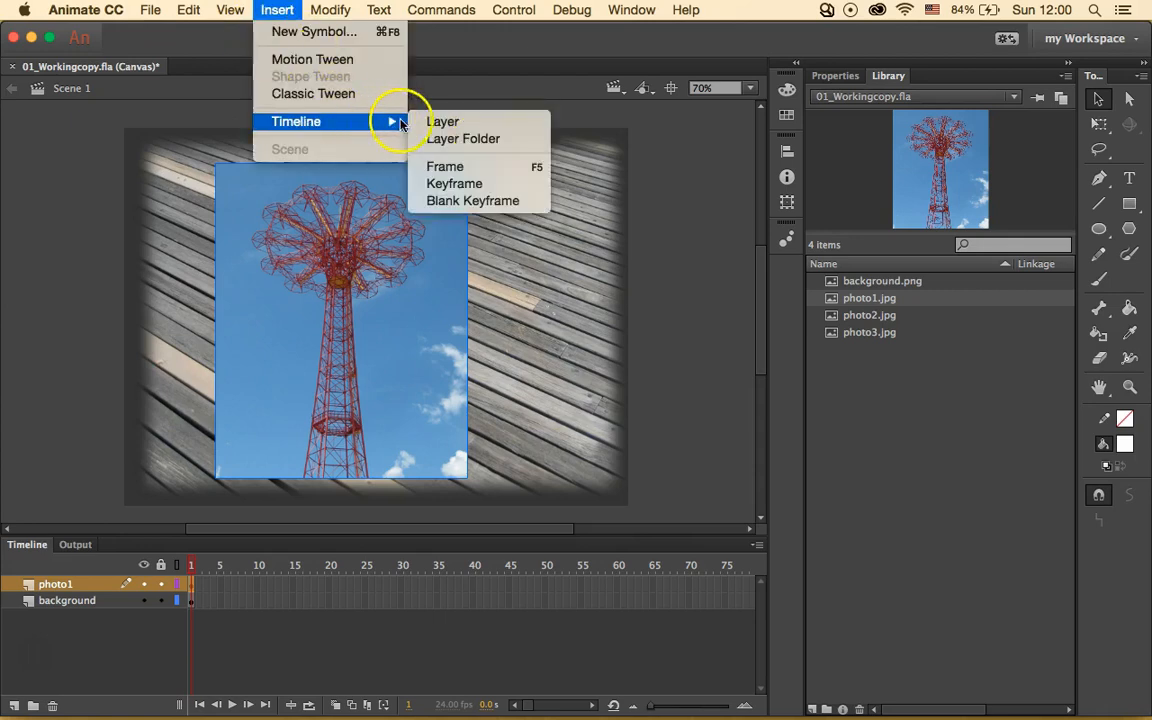
click(432, 122)
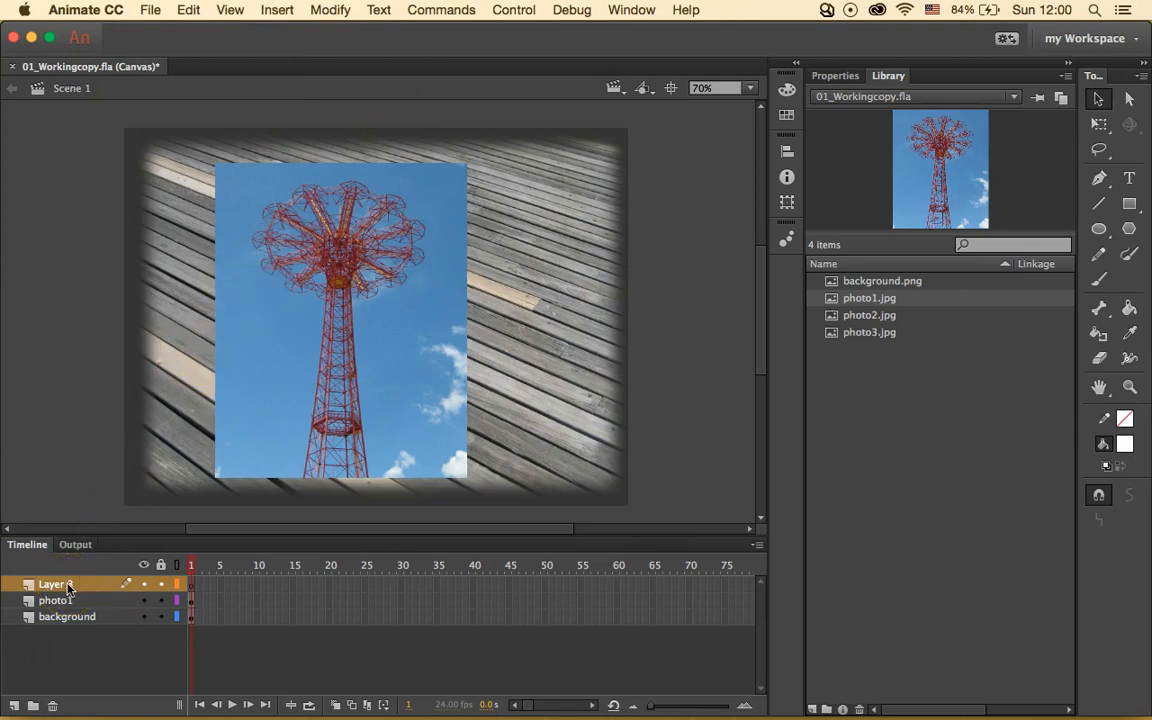
double_click(68, 588)
text(photo2)
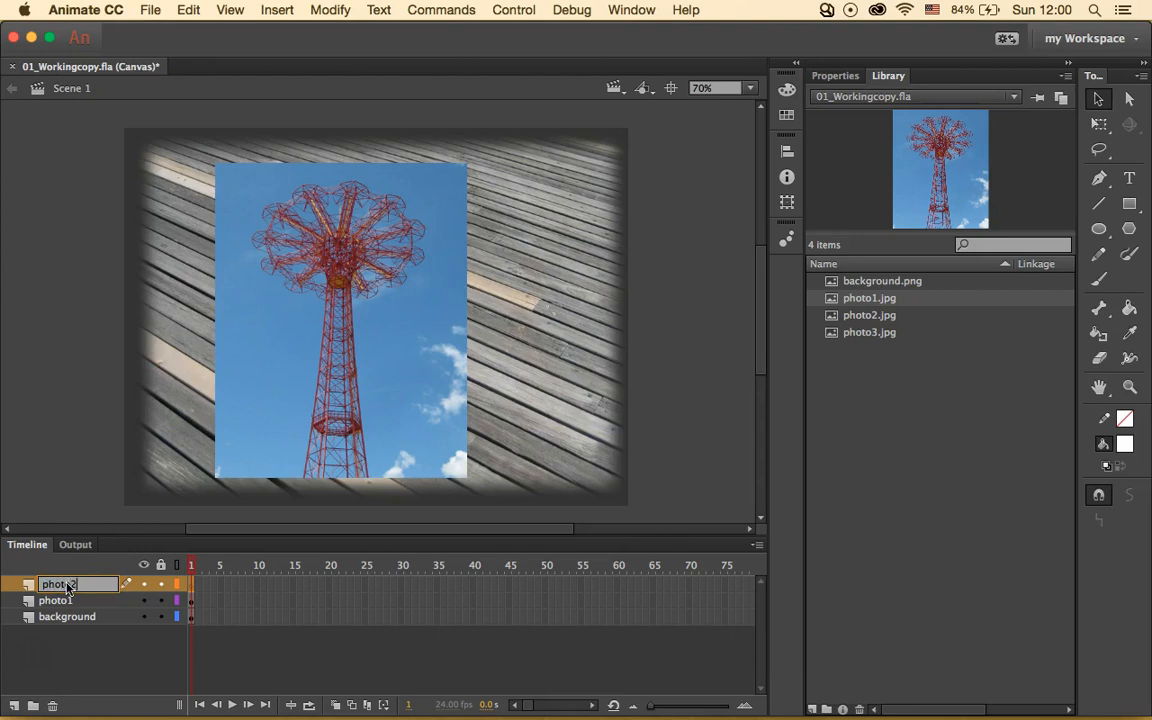
key(Return)
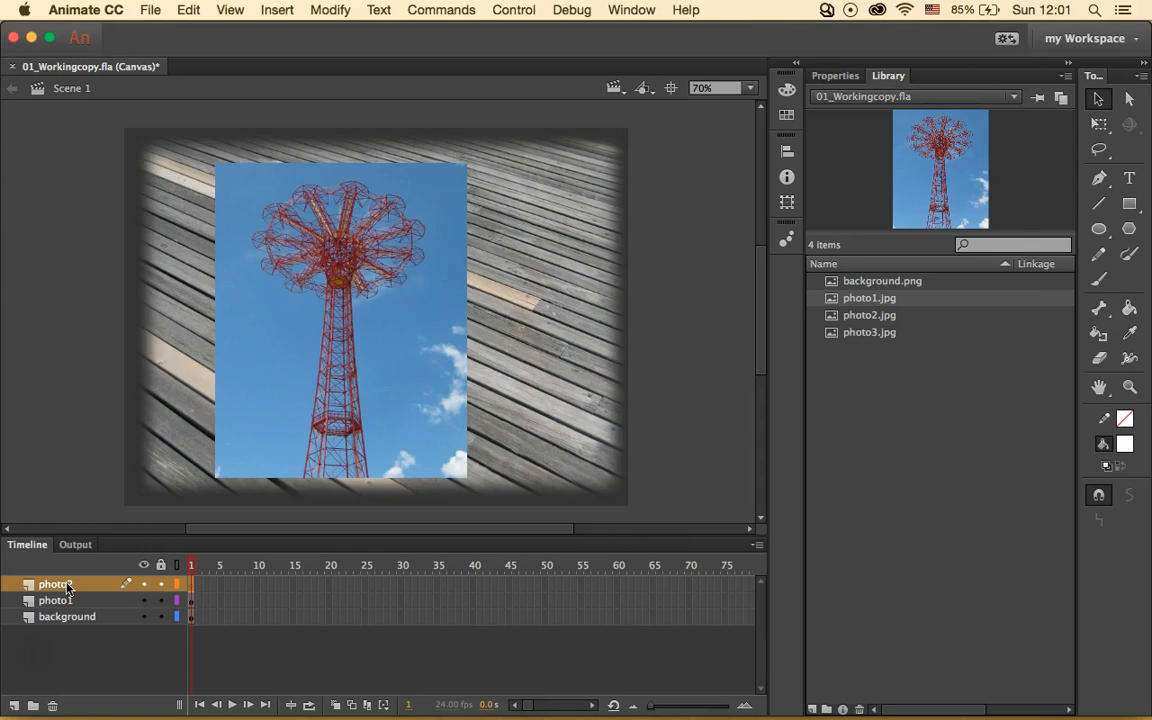
- Extend the background layer to frame 48 by inserting a frame there
click(121, 617)
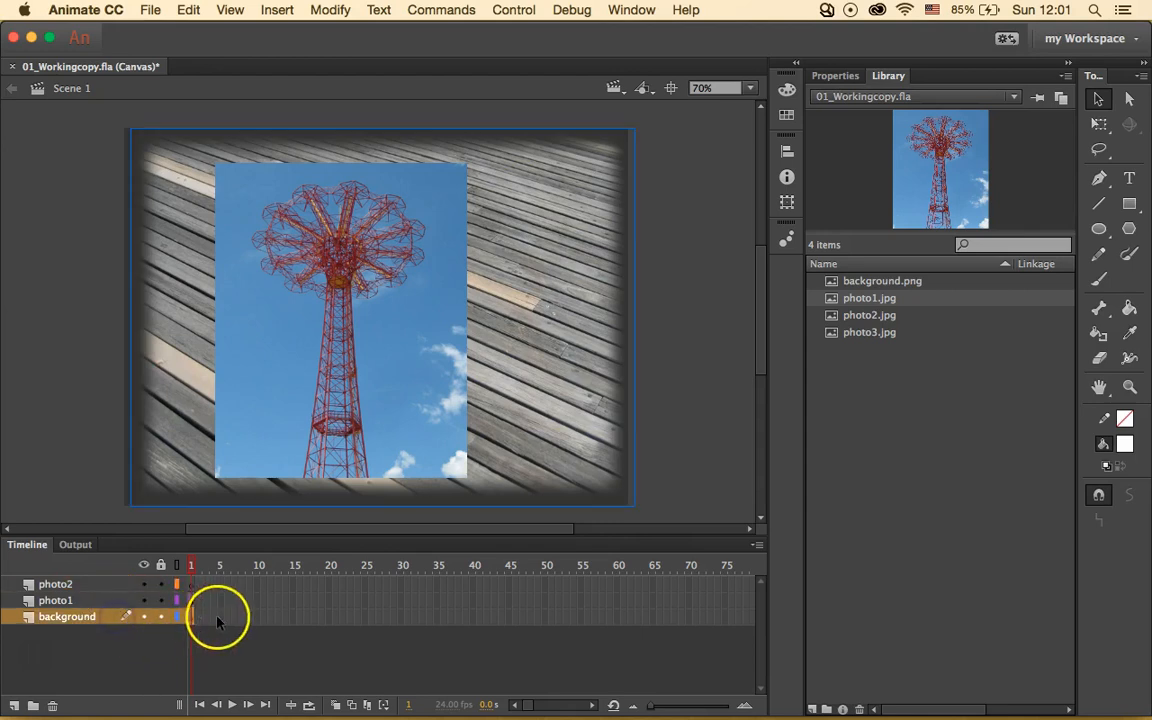
click(483, 621)
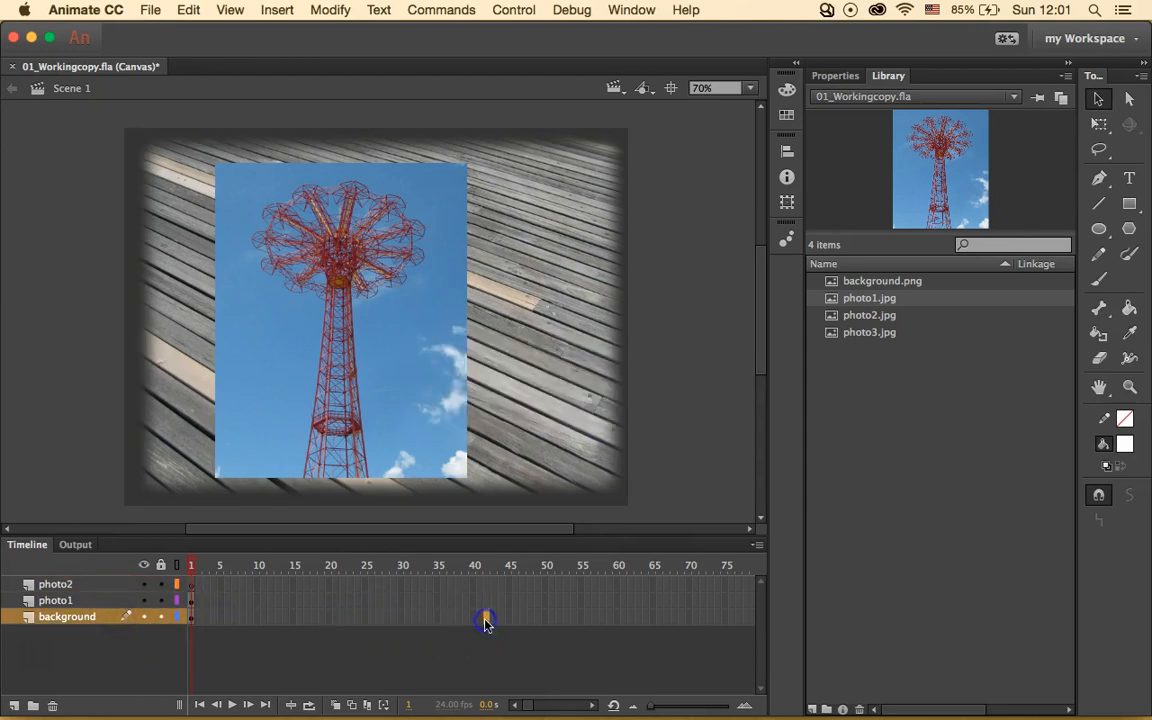
click(514, 617)
click(519, 620)
click(529, 619)
click(411, 705)
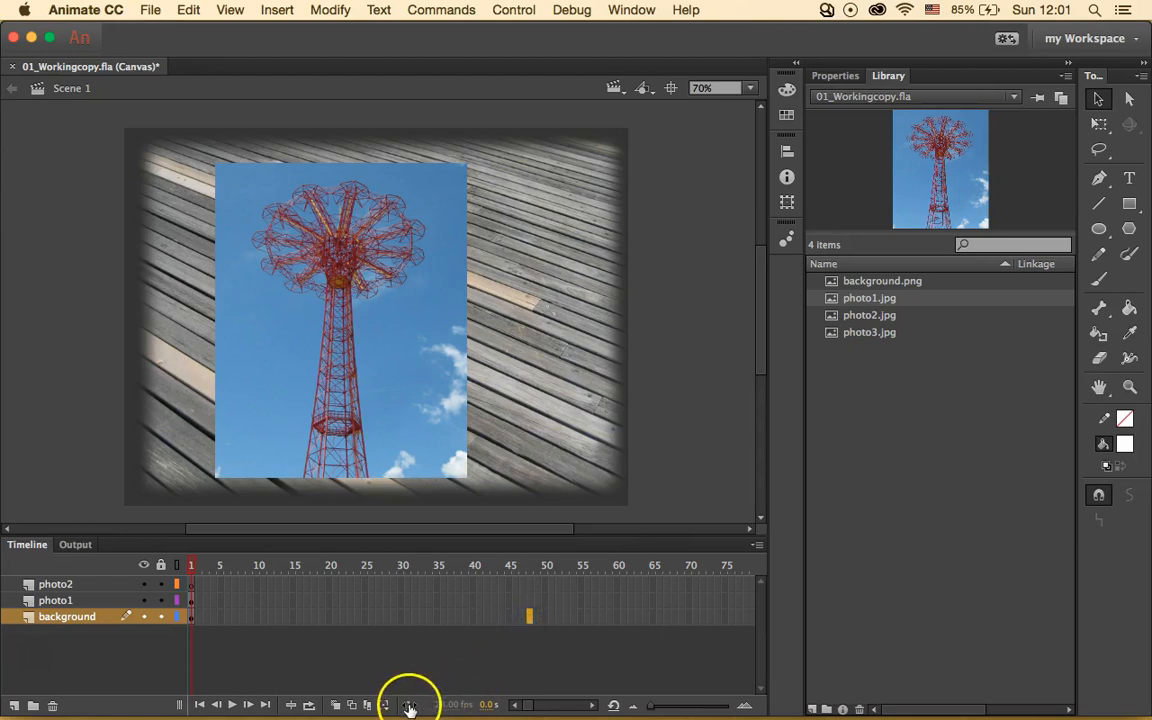
click(533, 620)
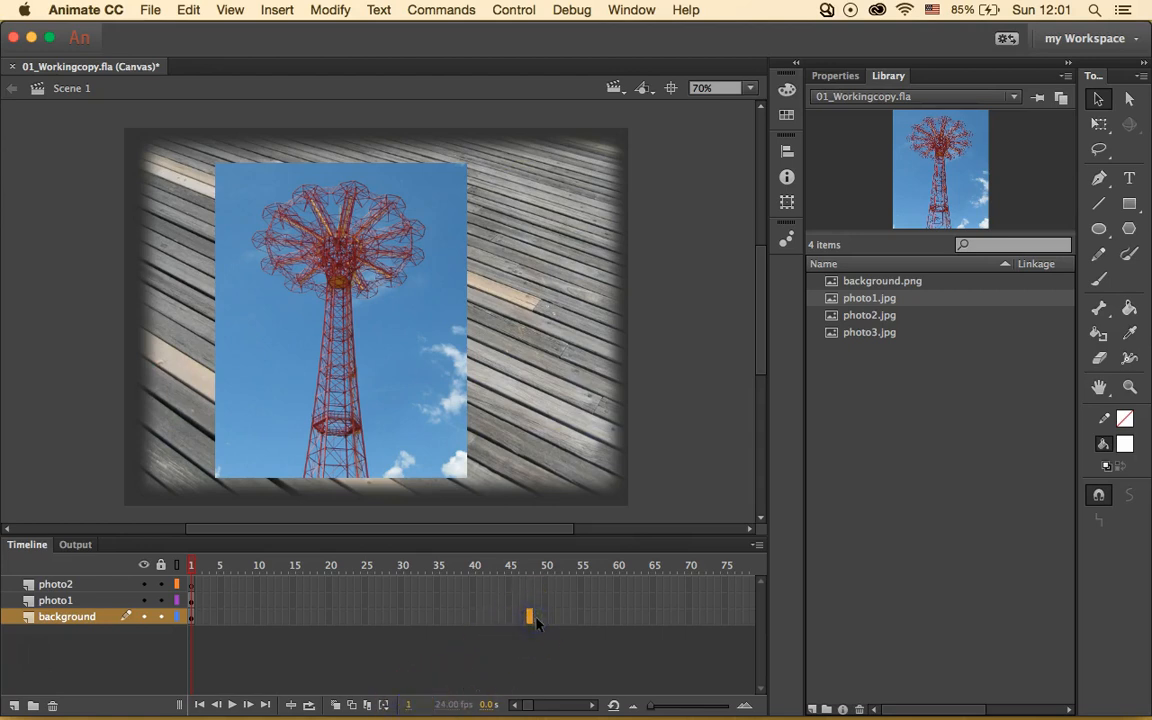
click(530, 619)
click(530, 620)
click(161, 617)
click(208, 190)
click(160, 617)
click(277, 10)
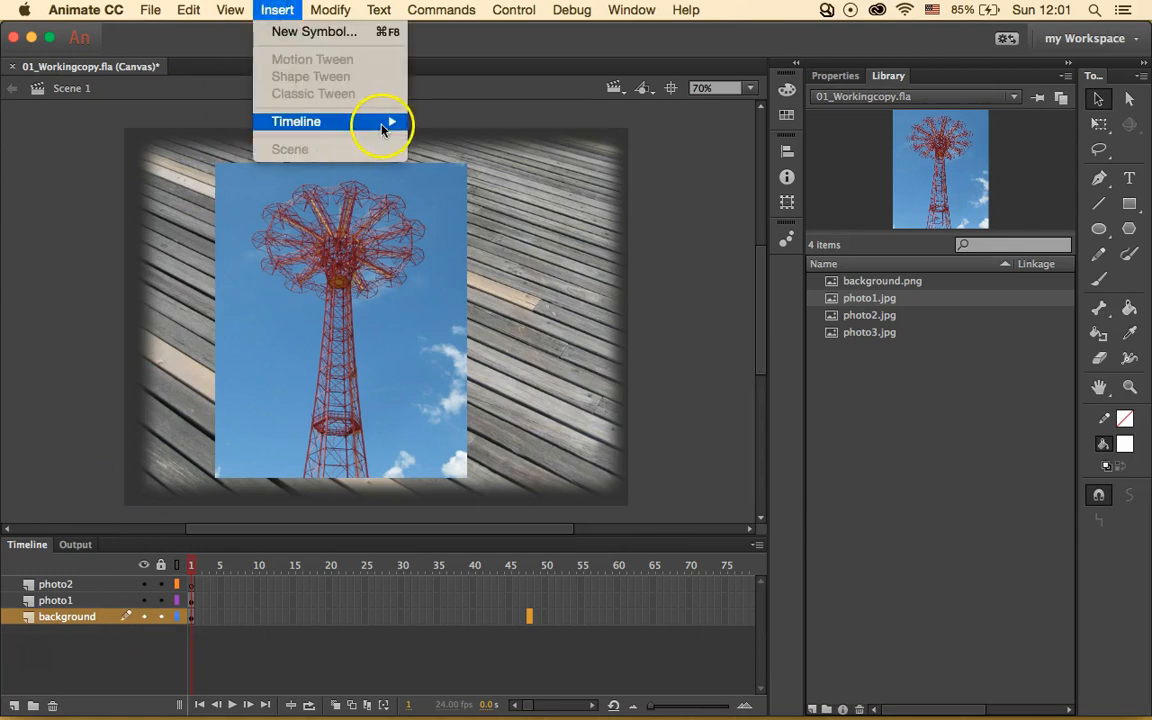
click(381, 125)
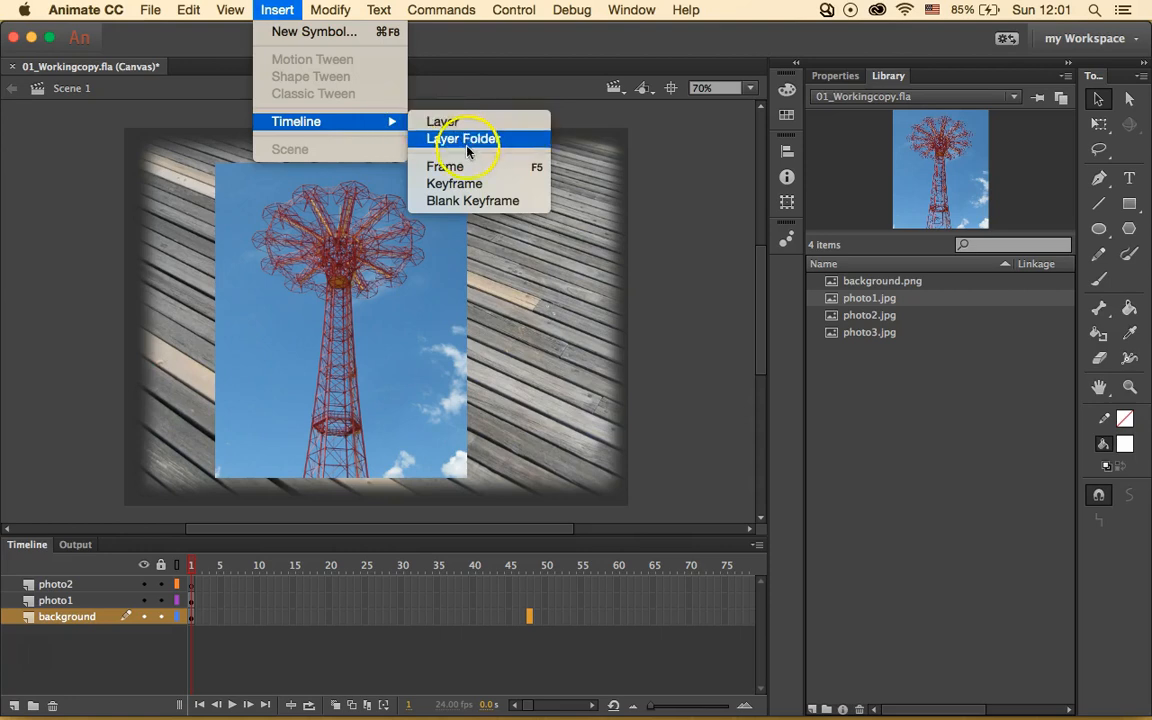
click(485, 167)
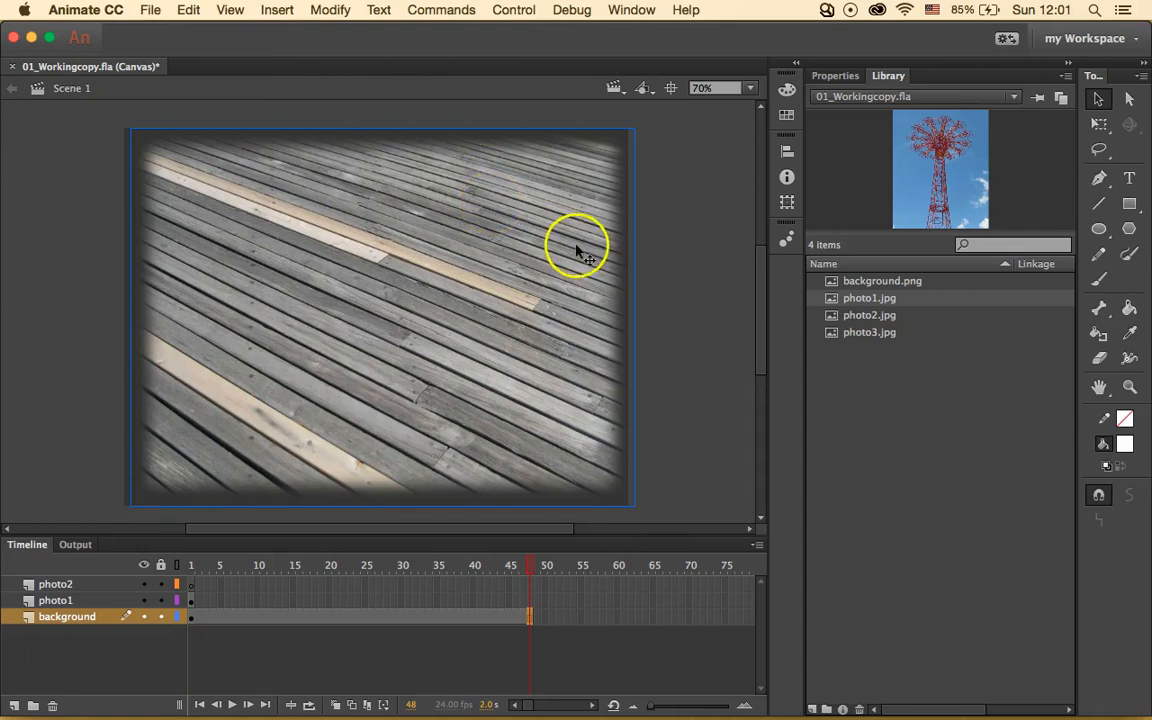
right_click(529, 618)
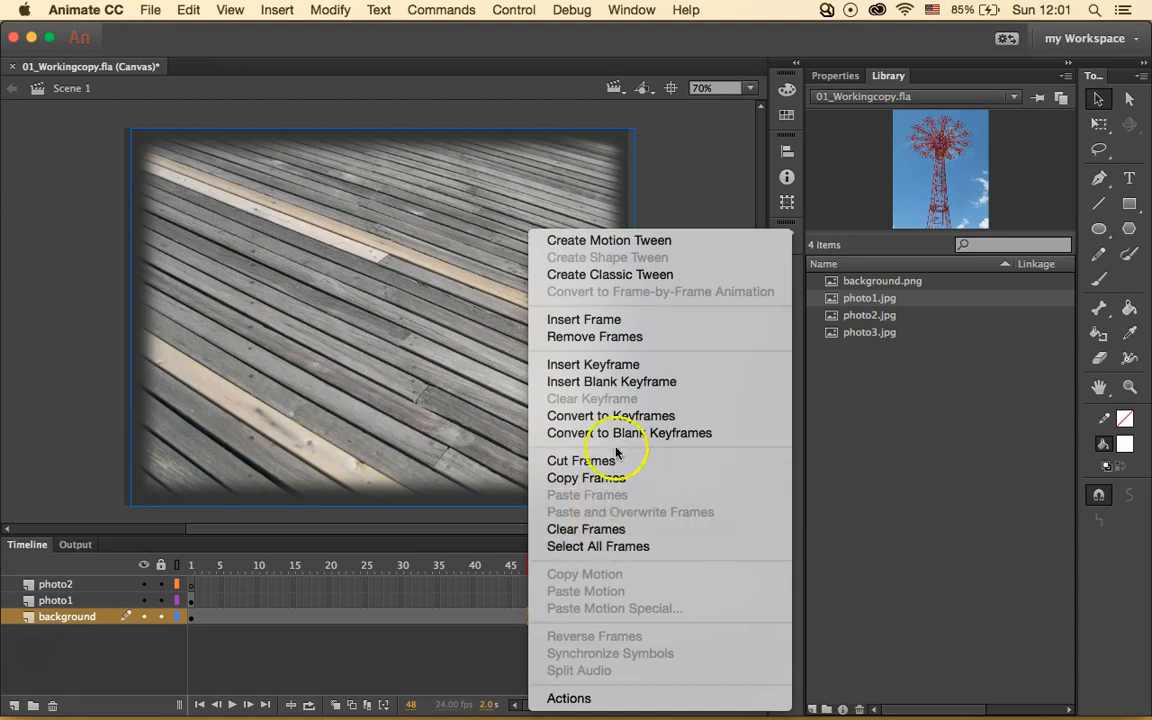
click(626, 321)
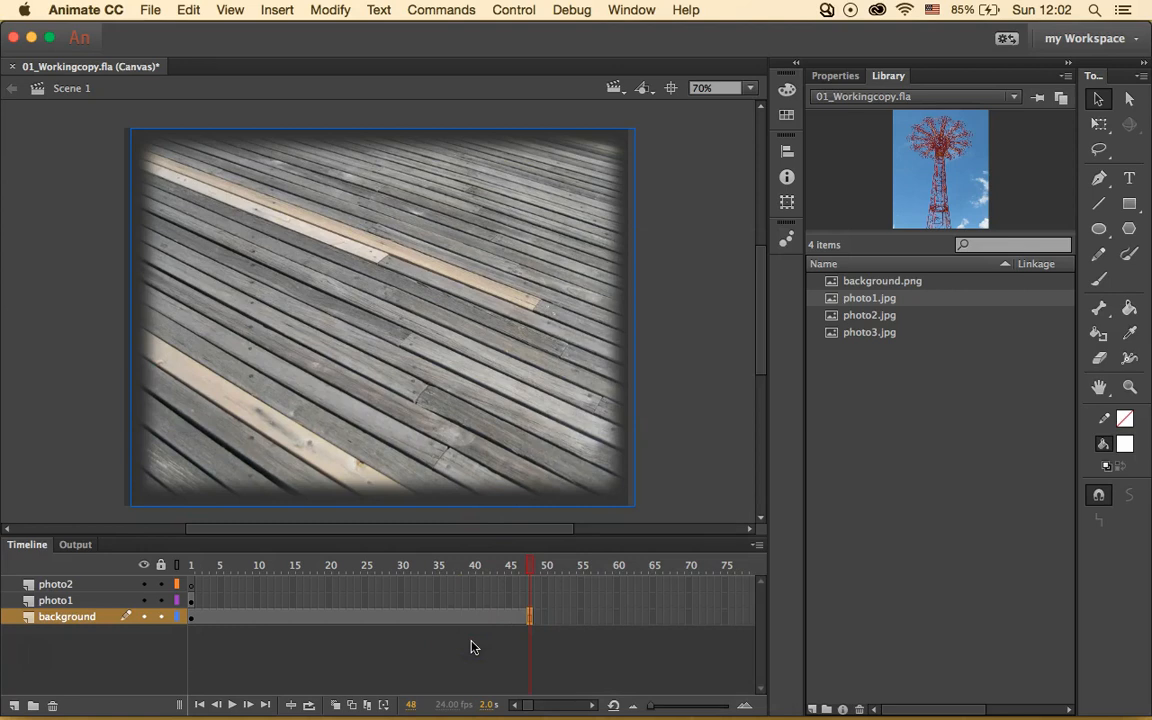
- Insert a frame at frame 48 of the photo1 layer so it spans as long as the background
click(530, 600)
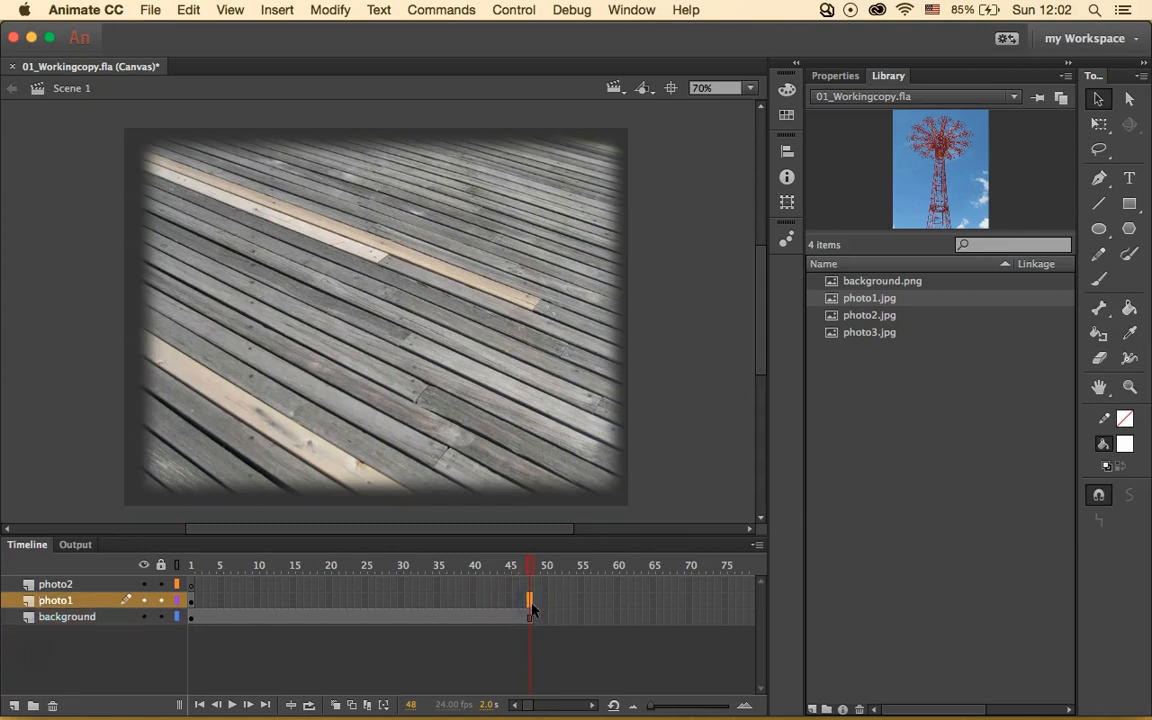
click(277, 10)
mouse_move(375, 121)
click(448, 167)
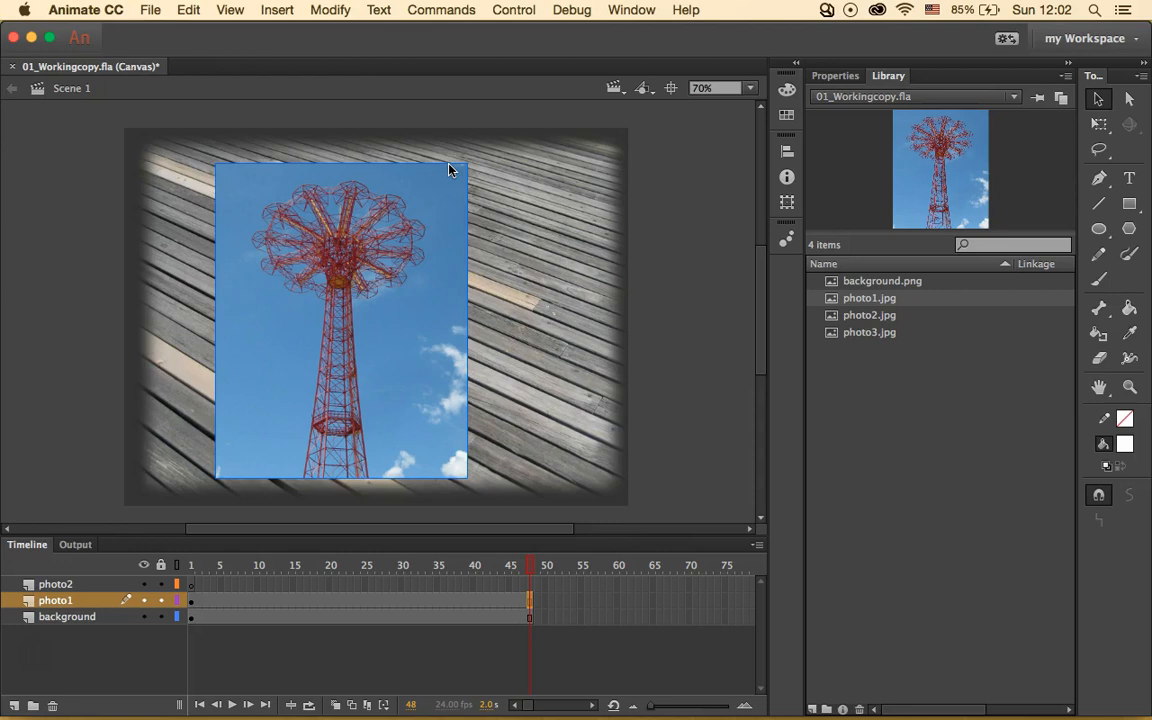
click(533, 582)
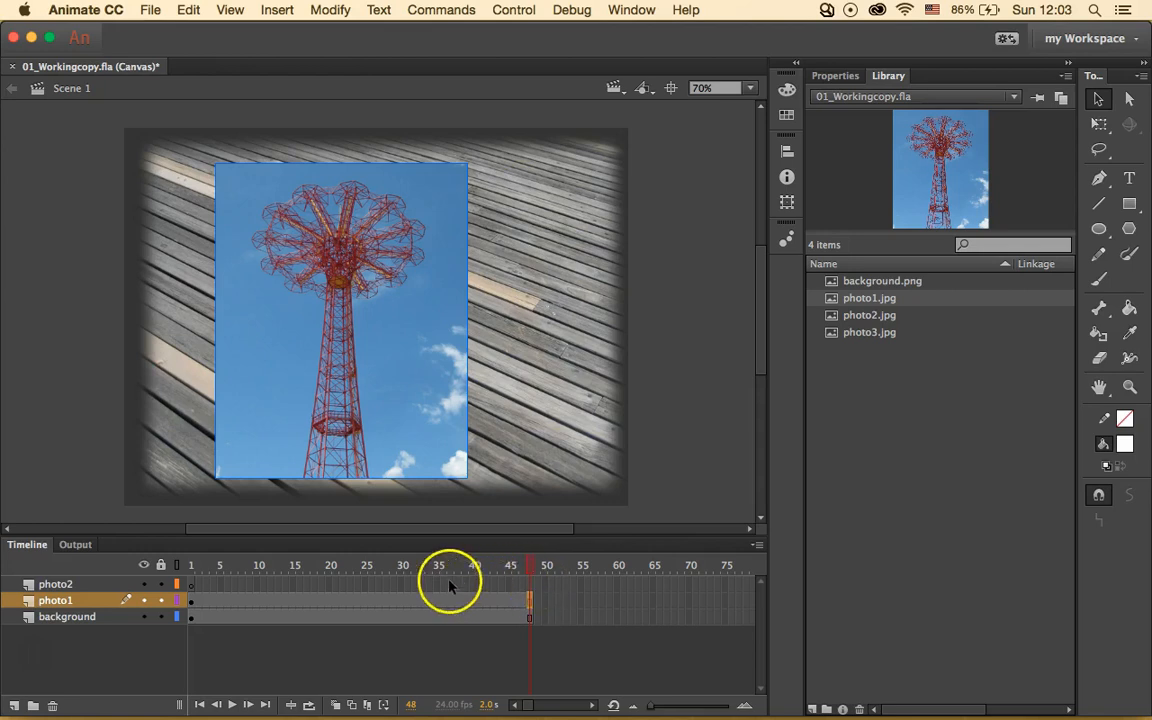
- Compare the first keyframes of the photo1, background and photo2 layers with the frames that follow them
click(191, 602)
click(192, 617)
click(213, 617)
click(192, 602)
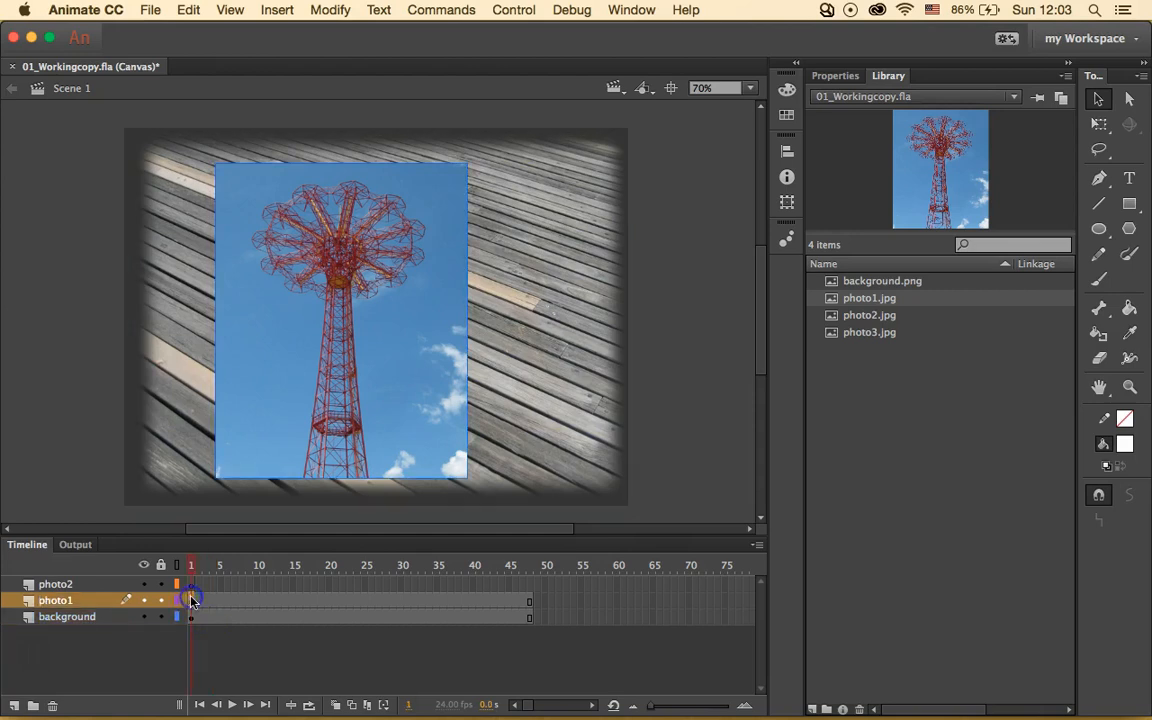
click(191, 617)
click(206, 616)
click(193, 601)
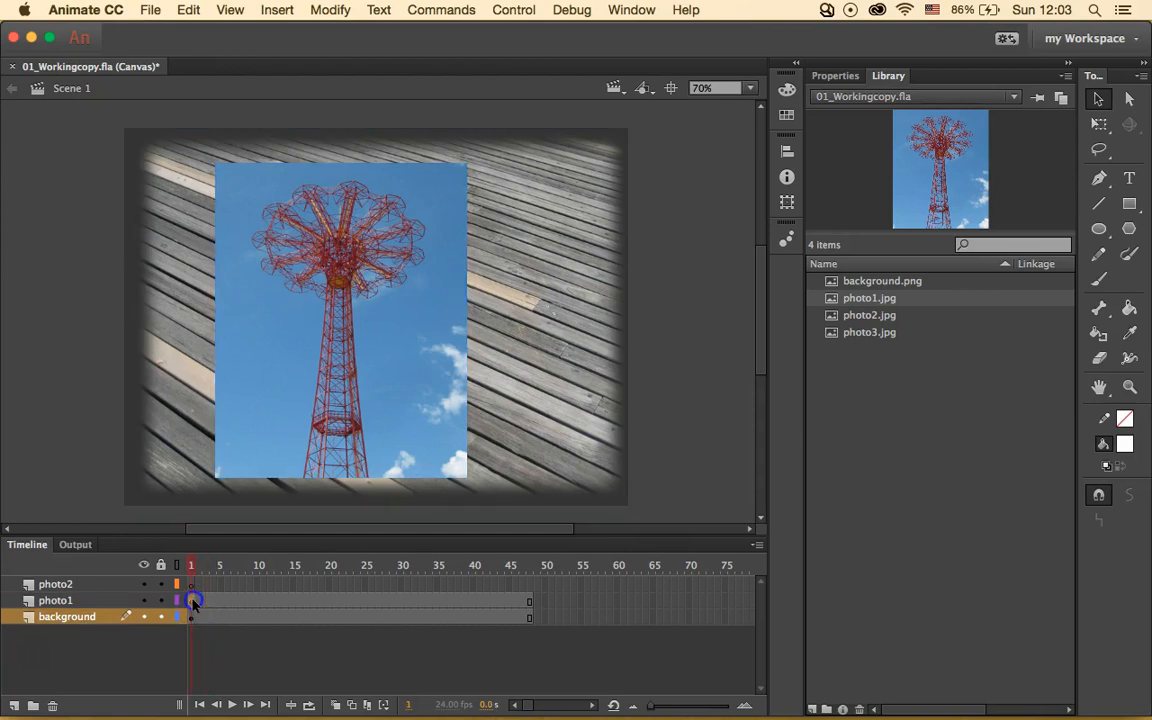
click(192, 617)
click(209, 618)
click(194, 618)
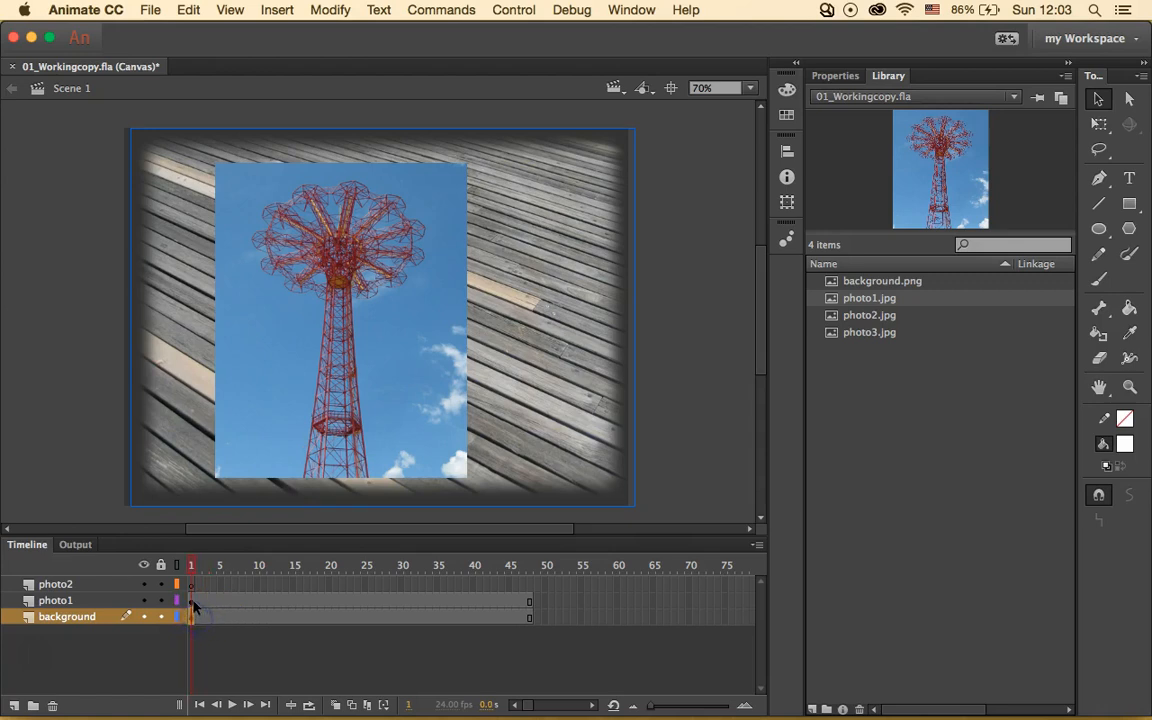
click(192, 601)
click(206, 601)
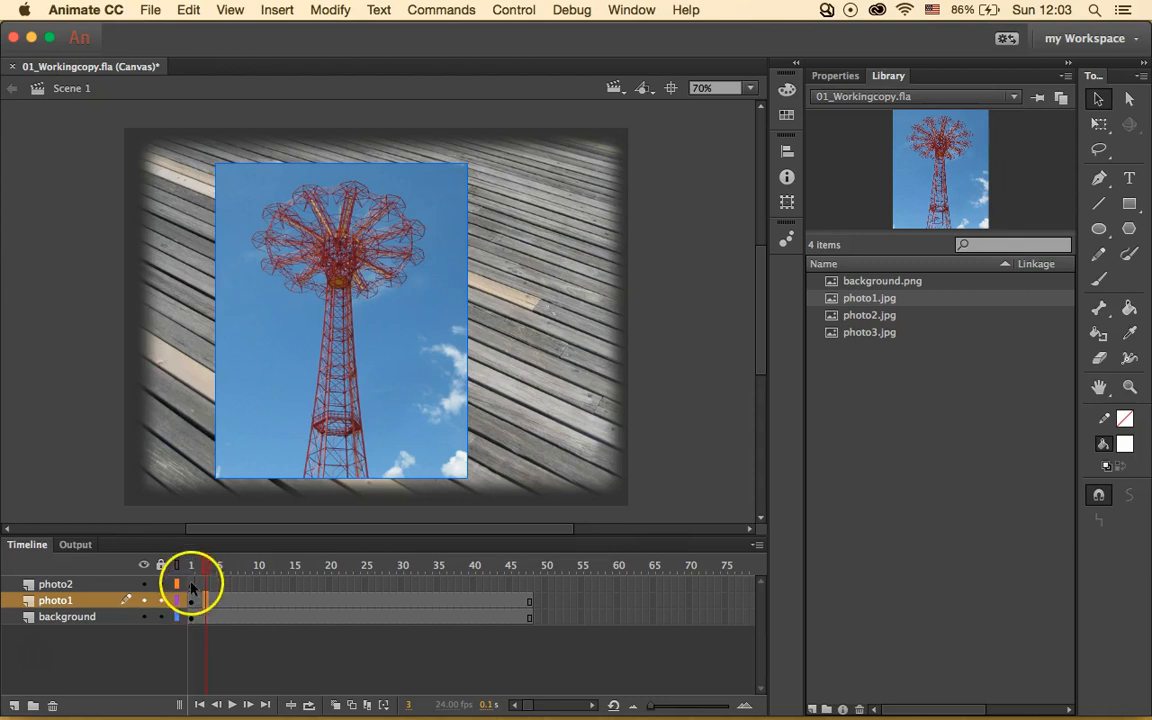
click(191, 585)
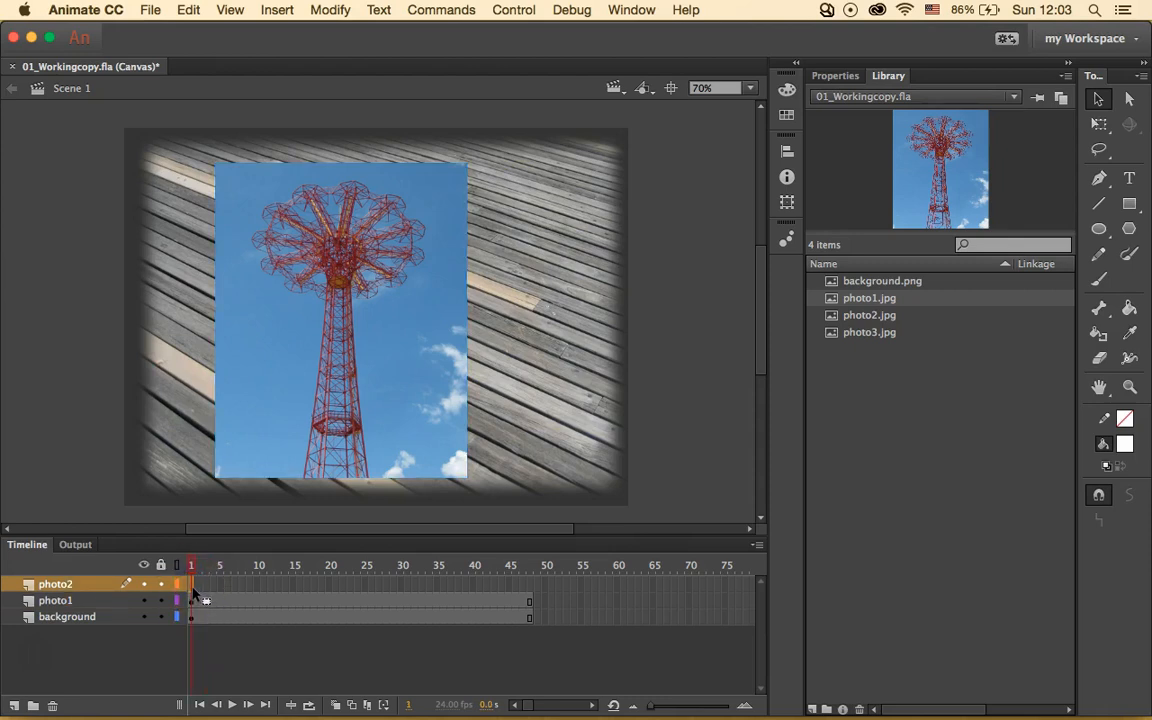
click(198, 600)
- Insert a keyframe at frame 24 of the photo2 layer
click(195, 585)
click(277, 585)
drag(277, 585, 349, 585)
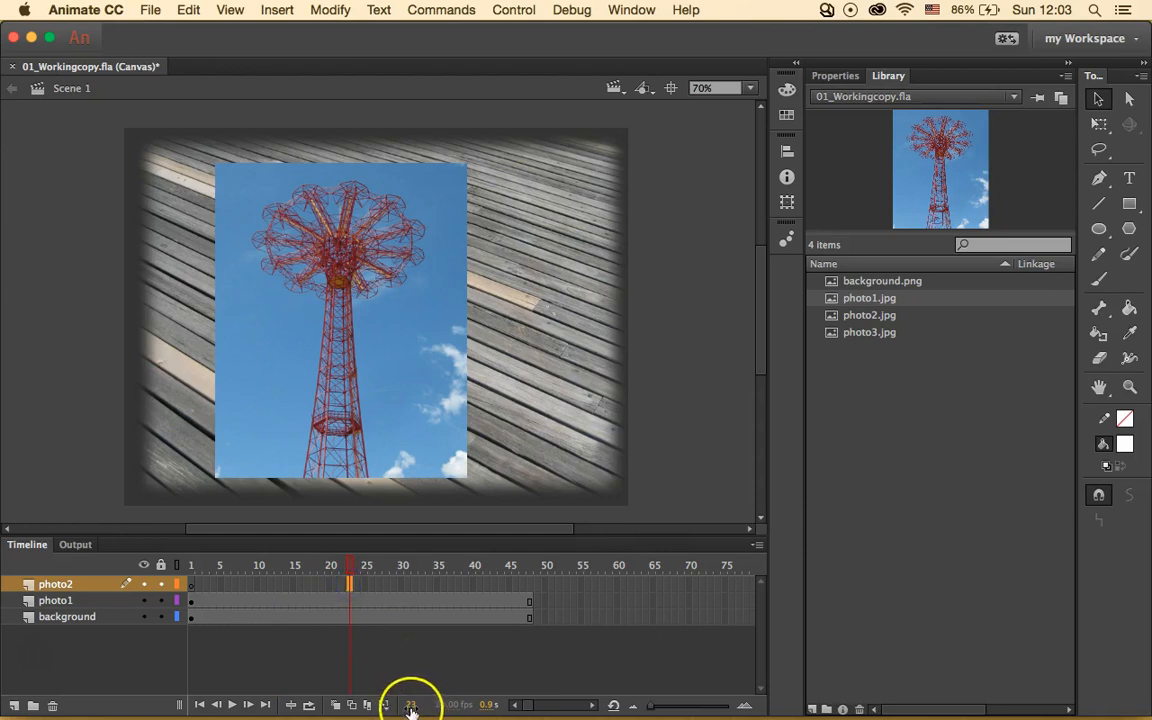
click(356, 585)
click(357, 585)
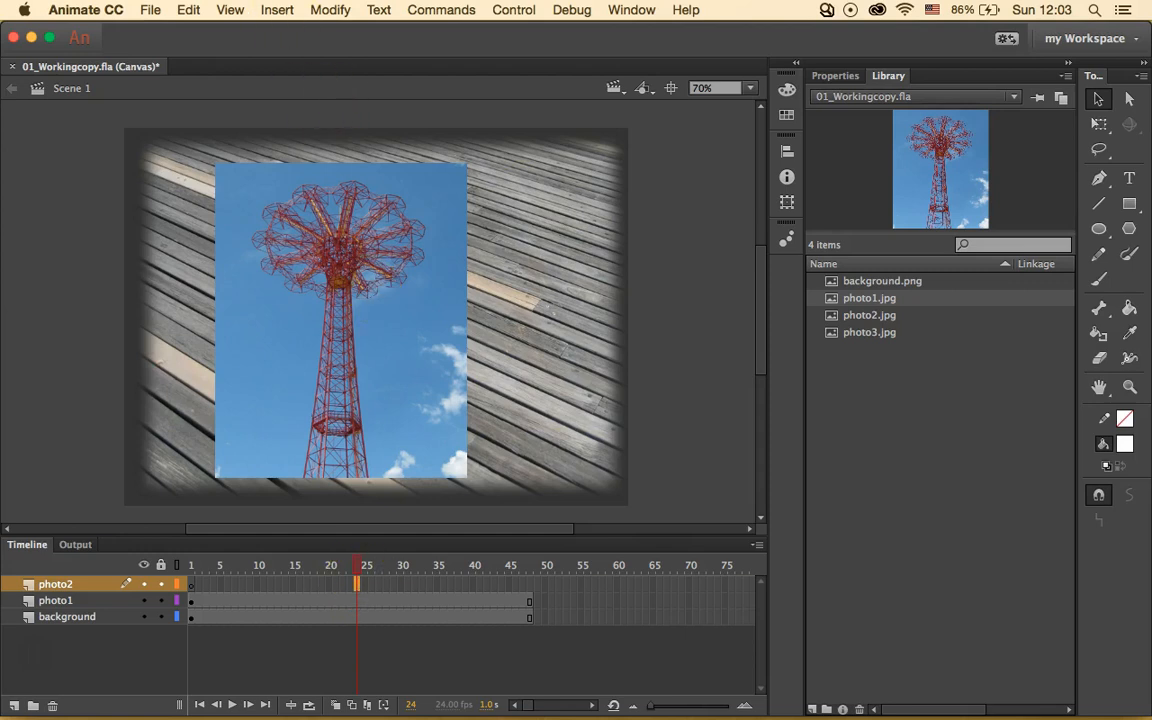
click(277, 10)
mouse_move(366, 125)
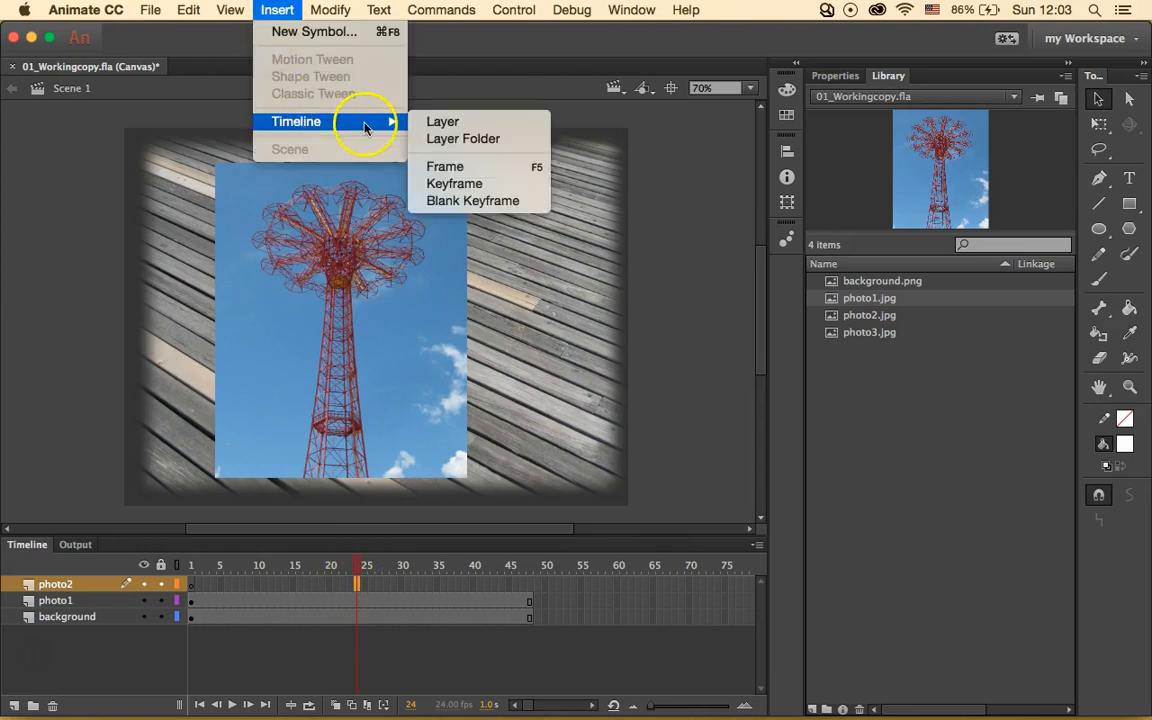
click(458, 184)
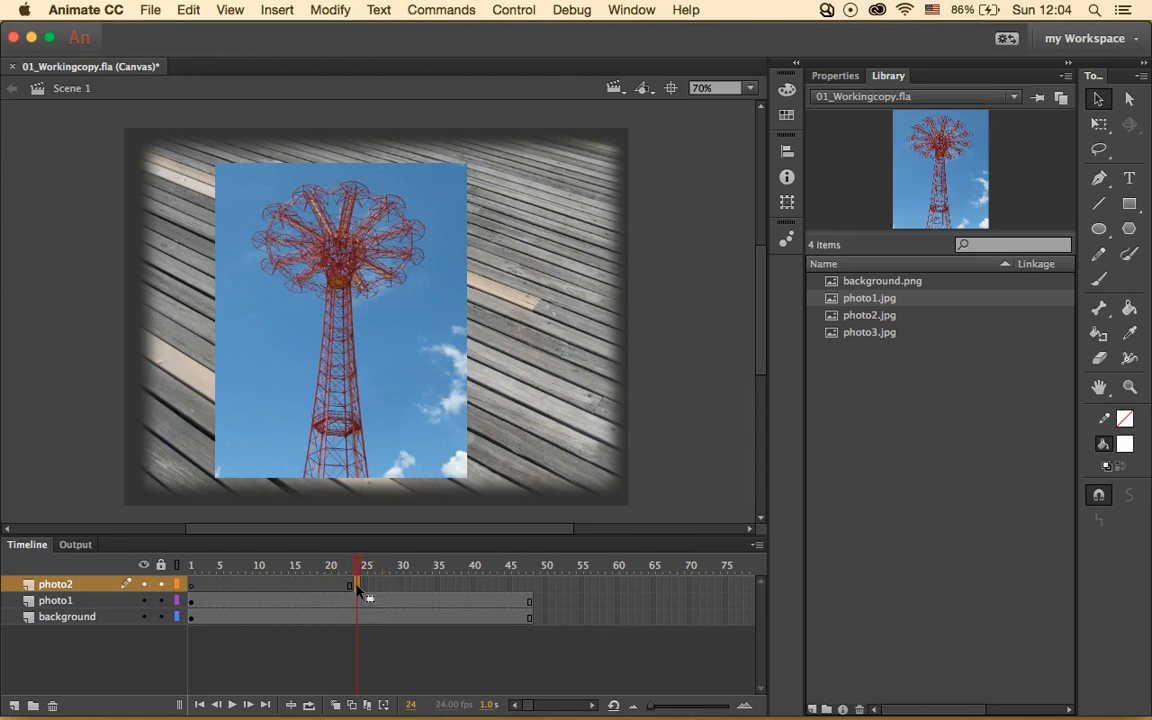
- Place photo2.jpg from the library over the first photo at frame 24 of the photo2 layer
click(915, 320)
drag(923, 319, 405, 297)
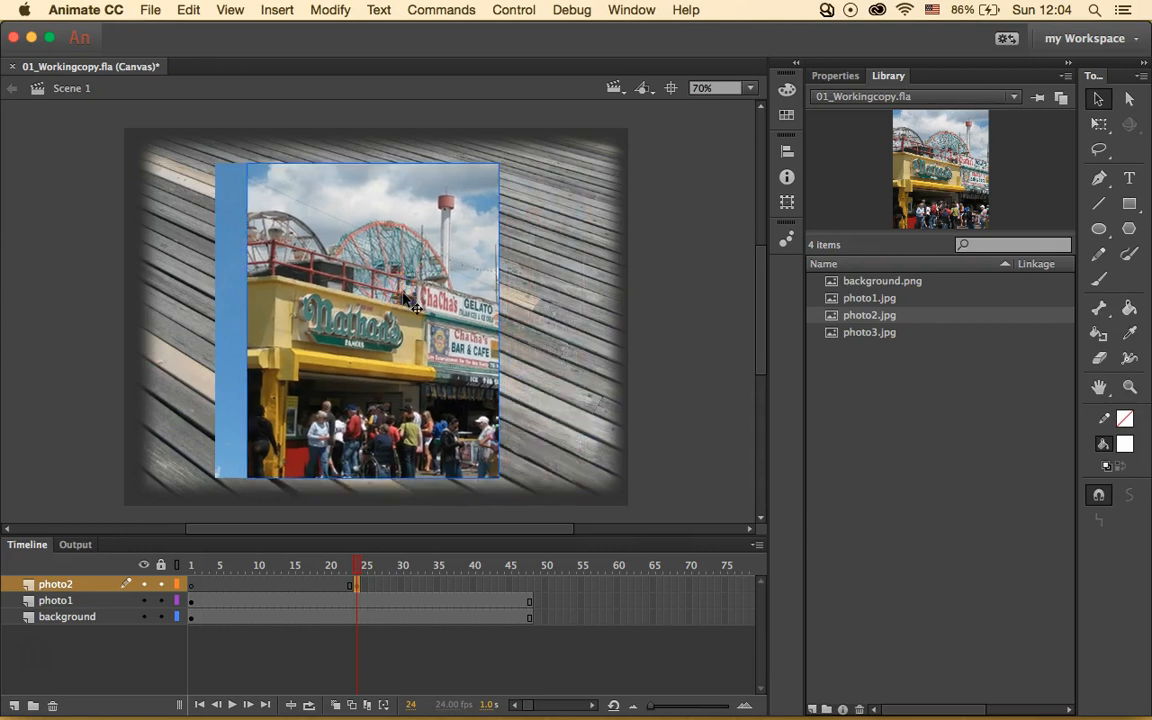
click(415, 617)
click(358, 587)
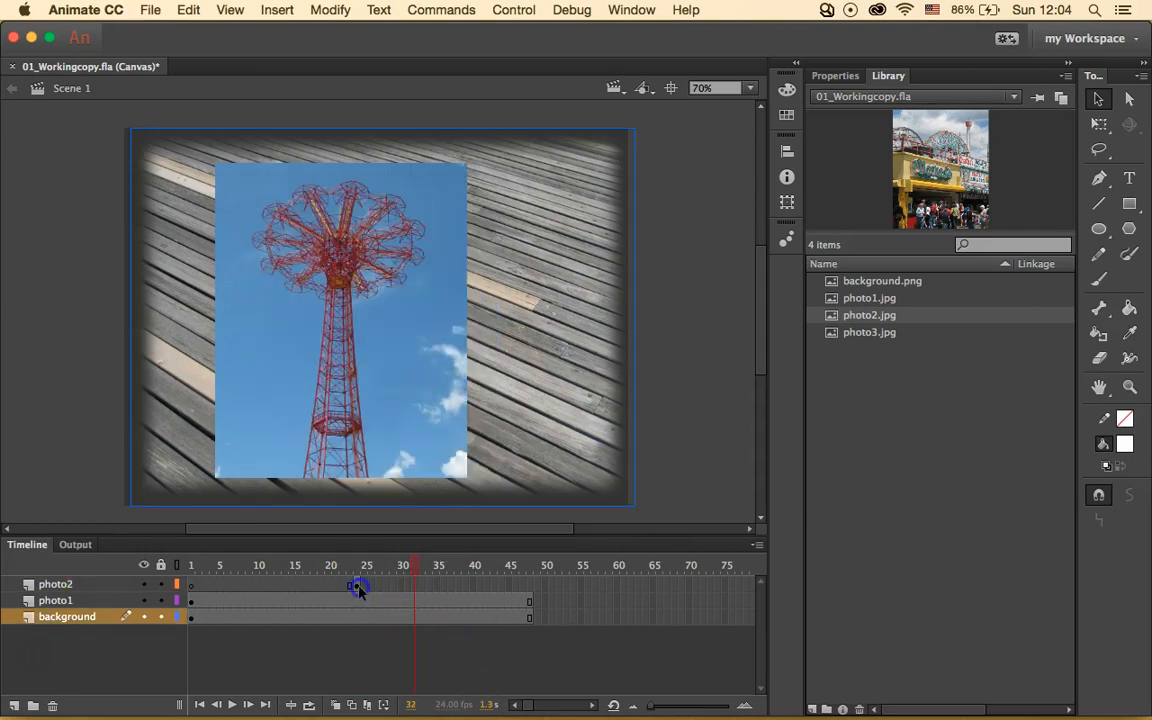
- Move the photo2 layer's keyframe at frame 24 to frame 12
click(373, 588)
click(358, 588)
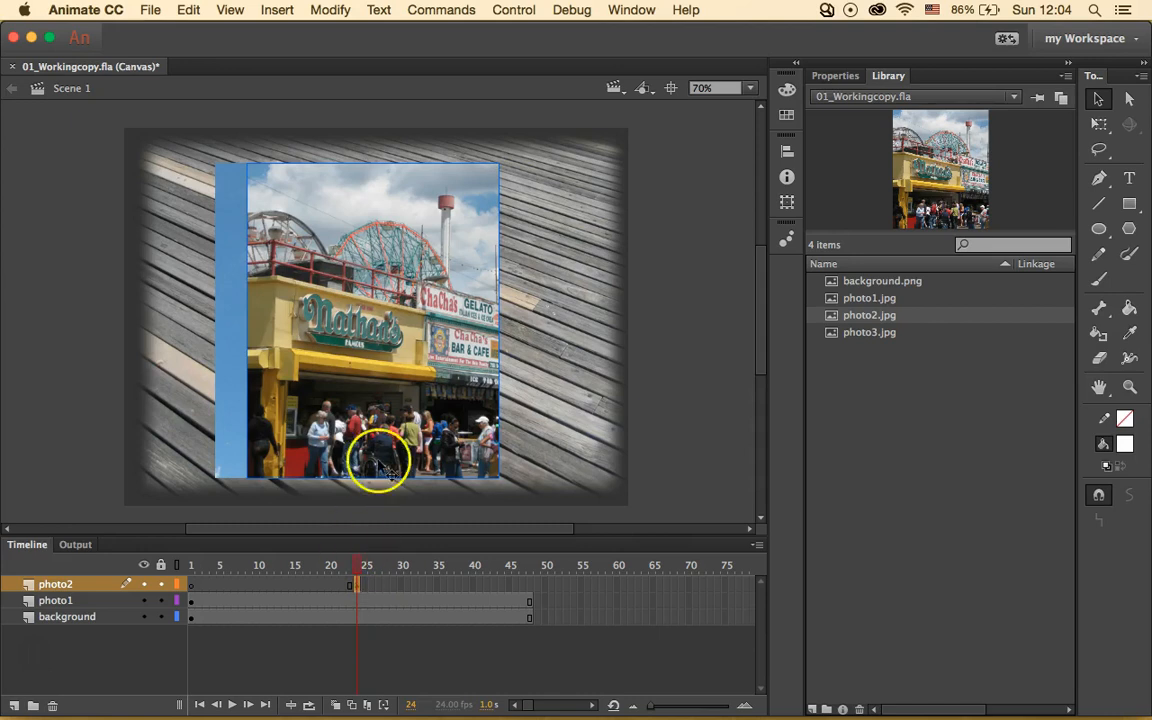
click(366, 617)
click(358, 587)
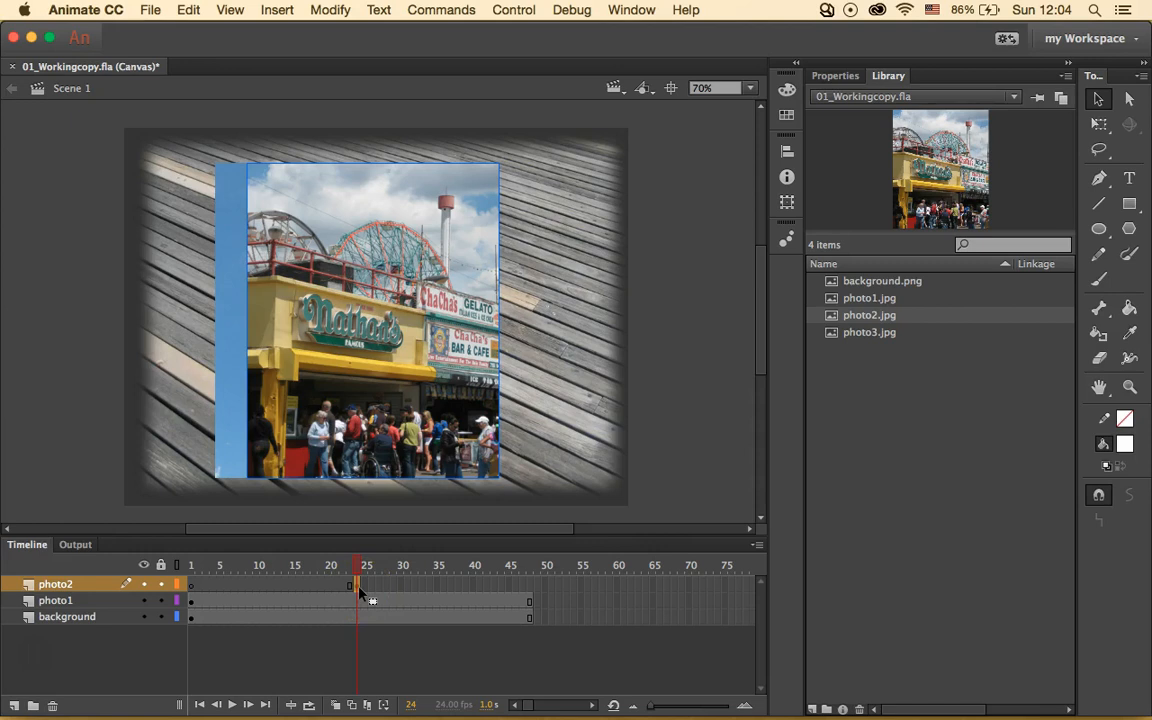
drag(359, 587, 303, 582)
drag(270, 588, 270, 590)
- Compare the photo2 layer's keyframe at frame 12 with the neighbouring frames of the photo1 layer
click(291, 617)
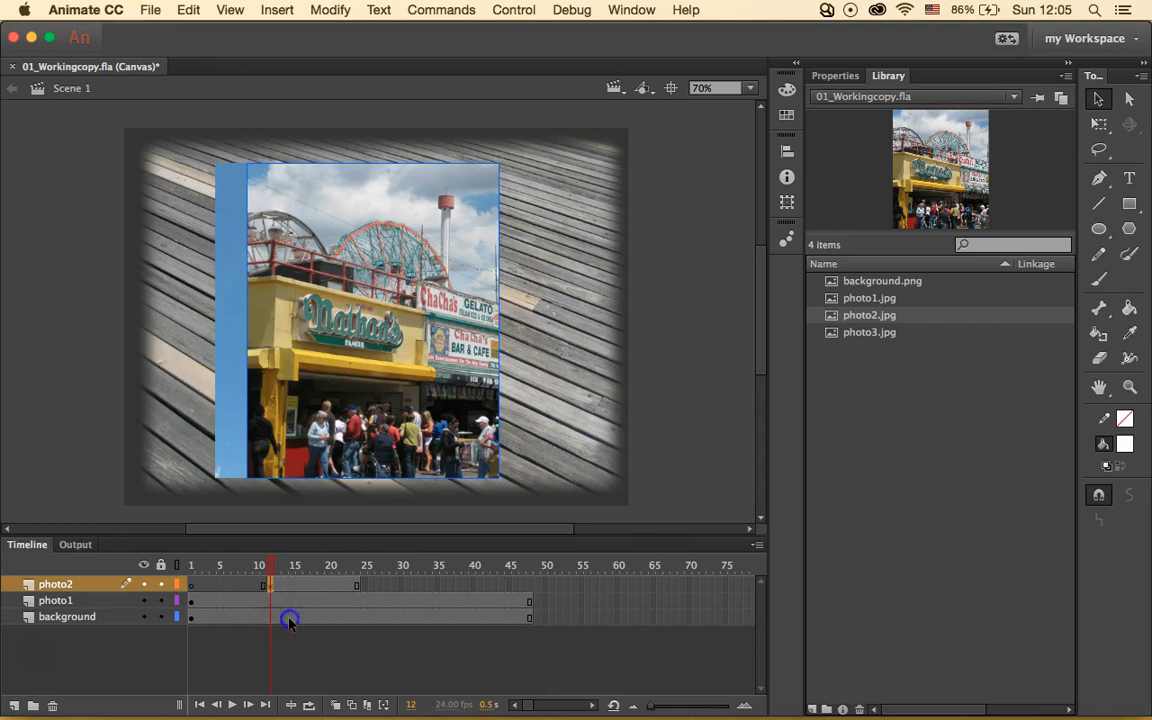
click(270, 586)
click(278, 603)
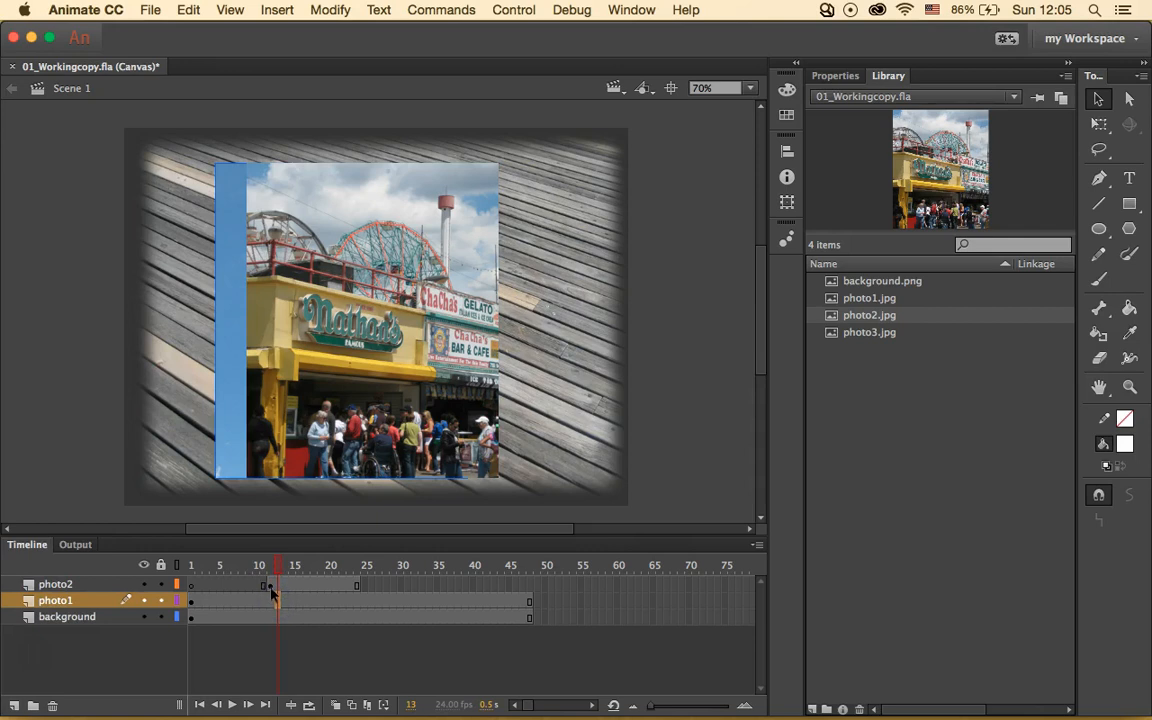
click(271, 588)
click(280, 604)
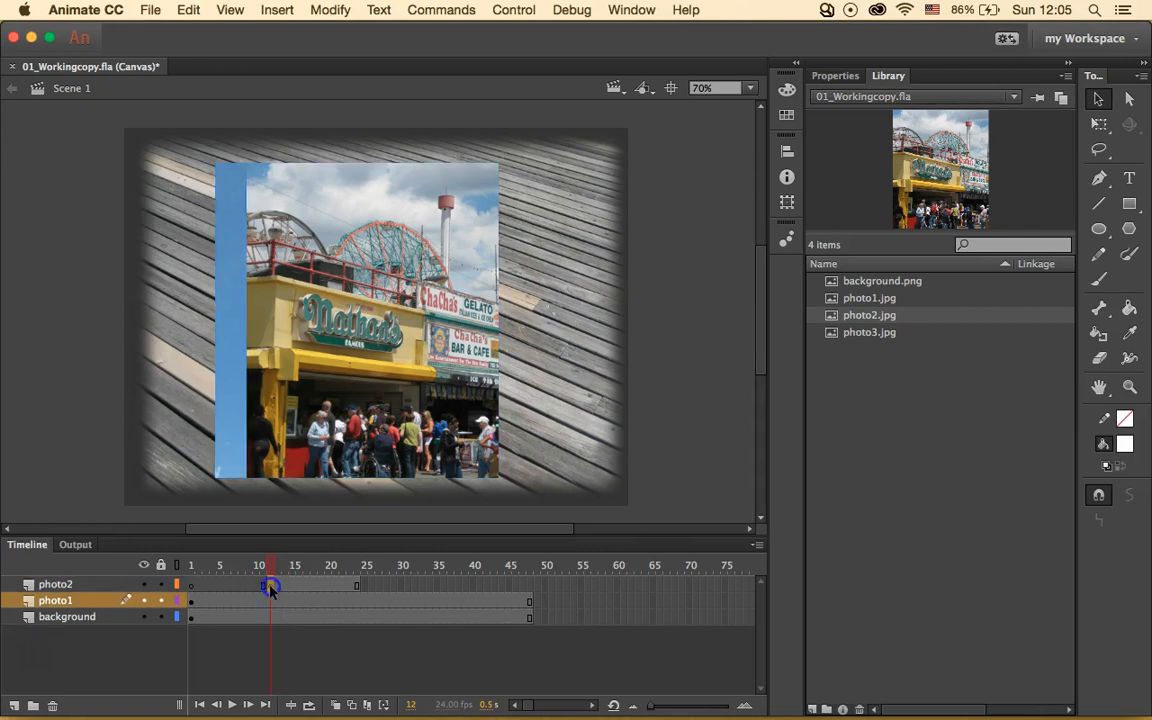
click(270, 586)
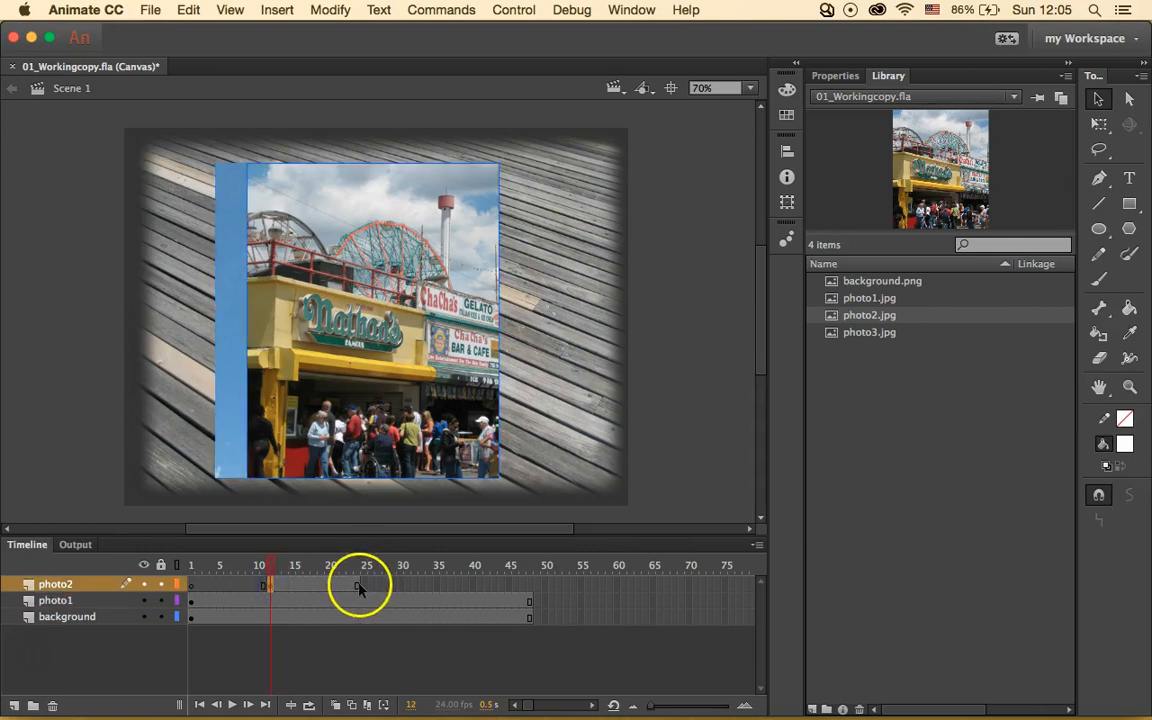
click(296, 610)
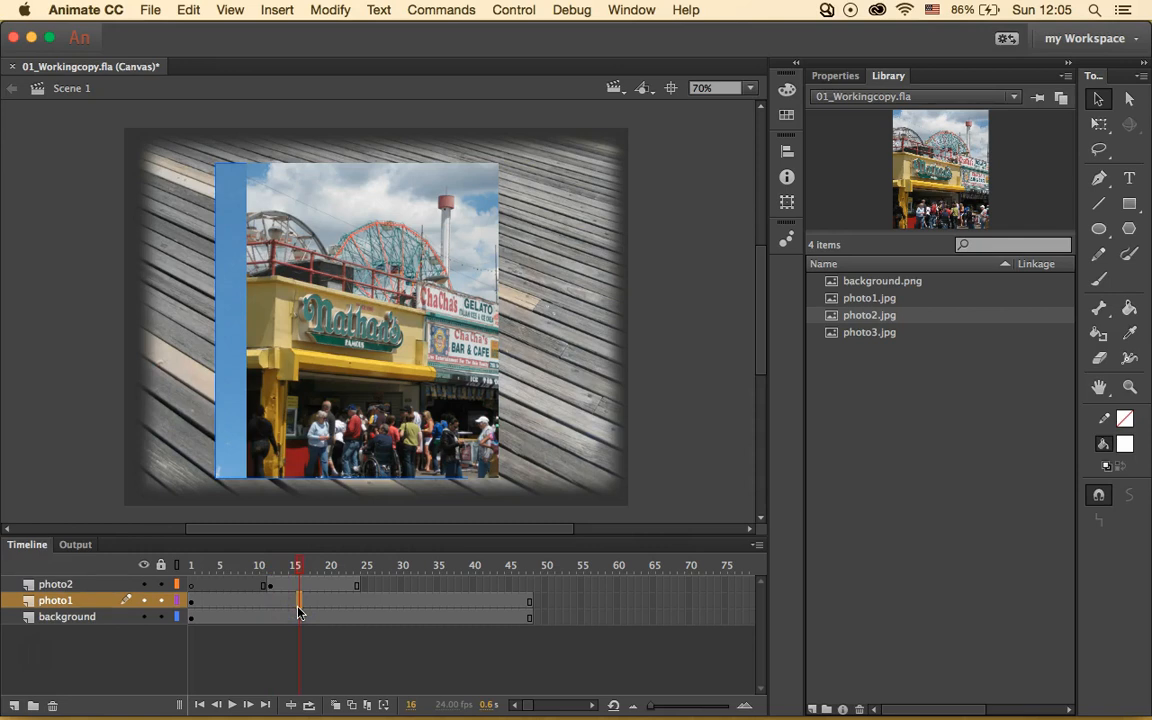
- Add a new layer above the photo2 layer and name it photo3
click(56, 583)
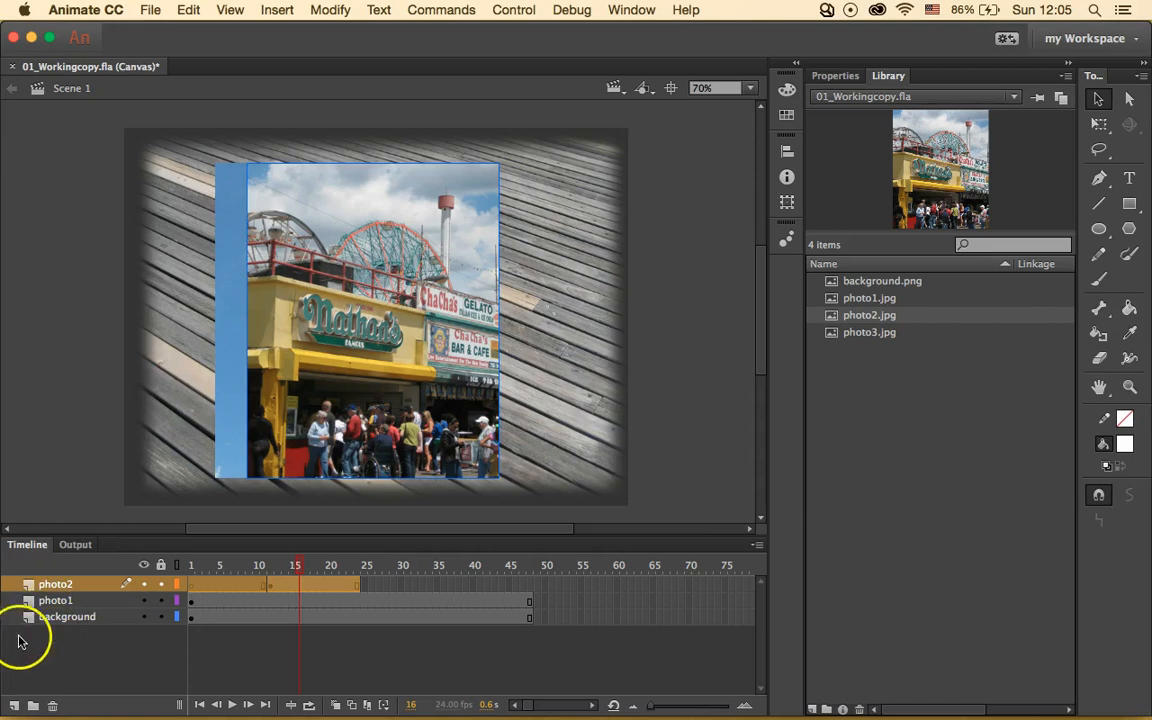
click(13, 707)
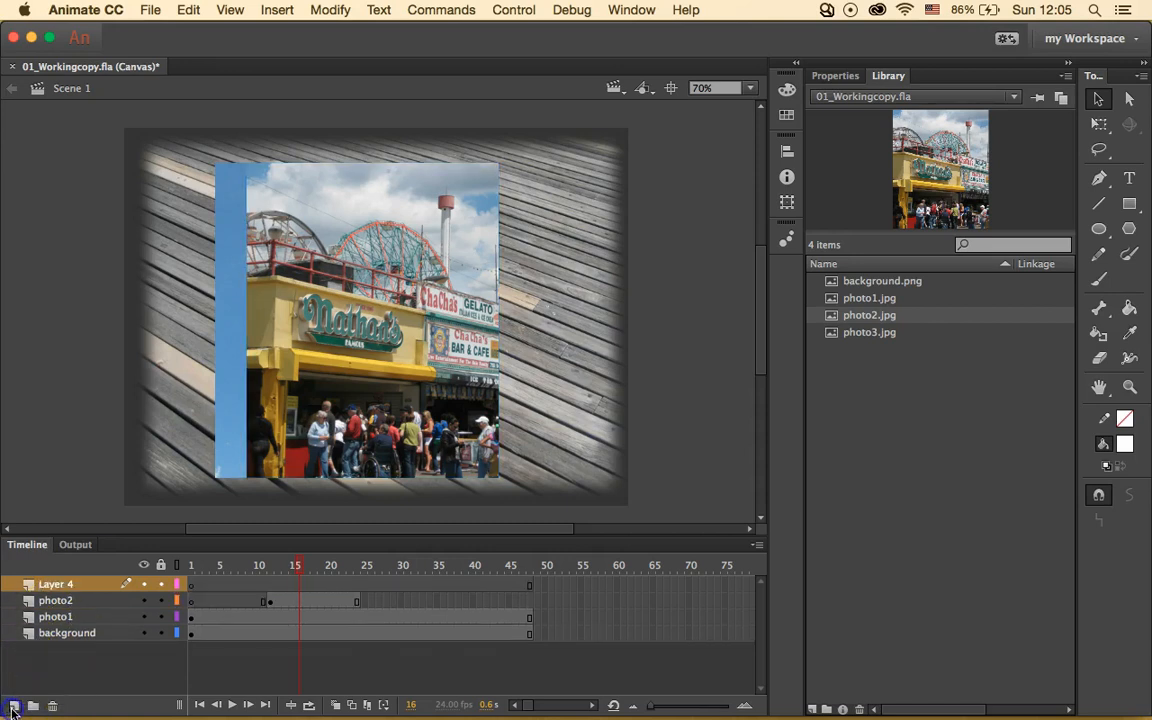
click(68, 588)
double_click(68, 586)
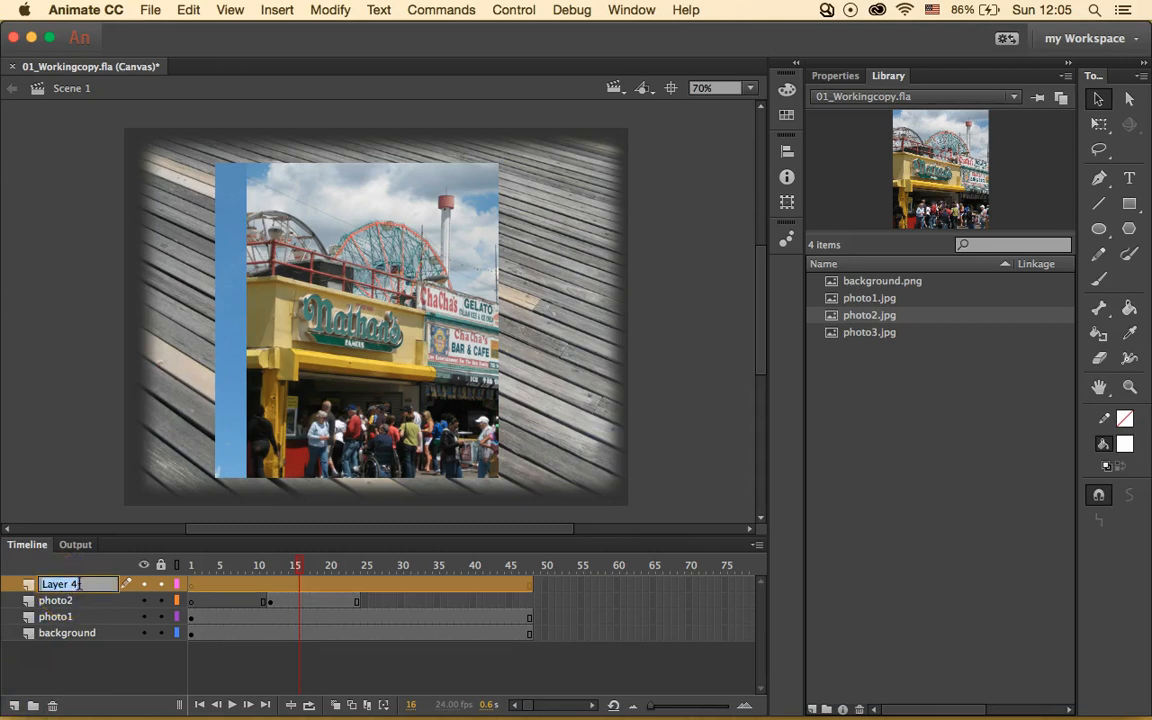
text(photo3)
key(Return)
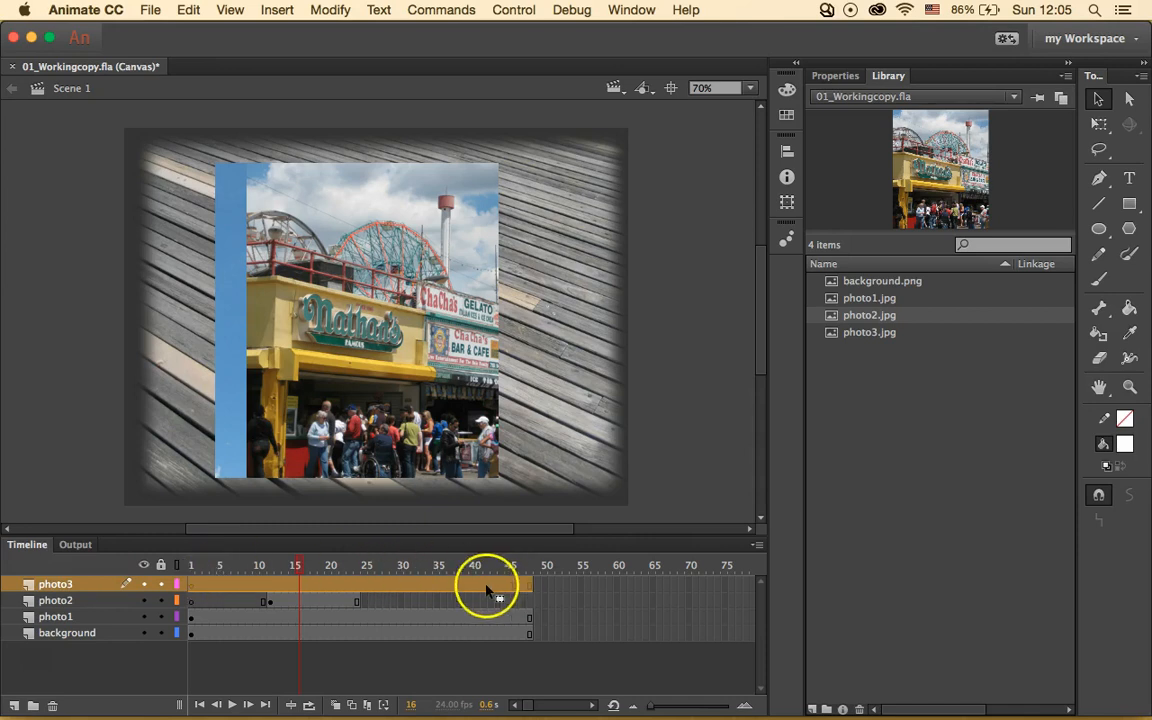
- Insert a keyframe at frame 24 of the photo3 layer and place photo3.jpg from the library there, overlapping the second photo
click(400, 586)
click(365, 586)
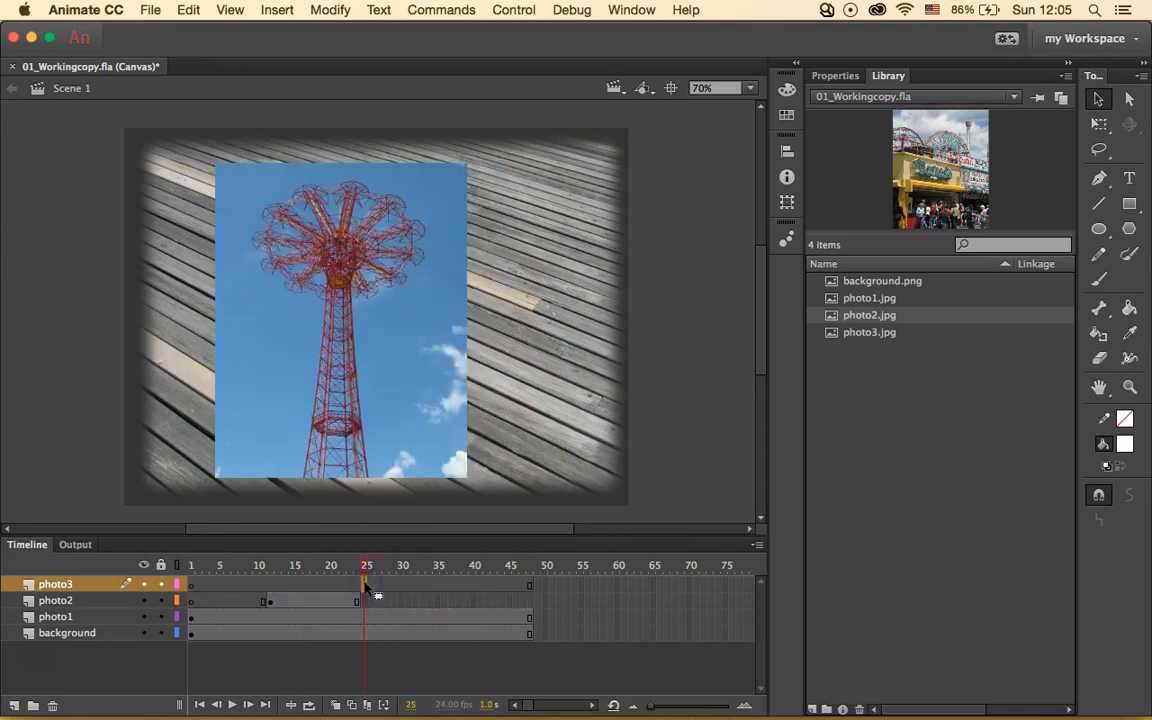
click(360, 586)
right_click(360, 586)
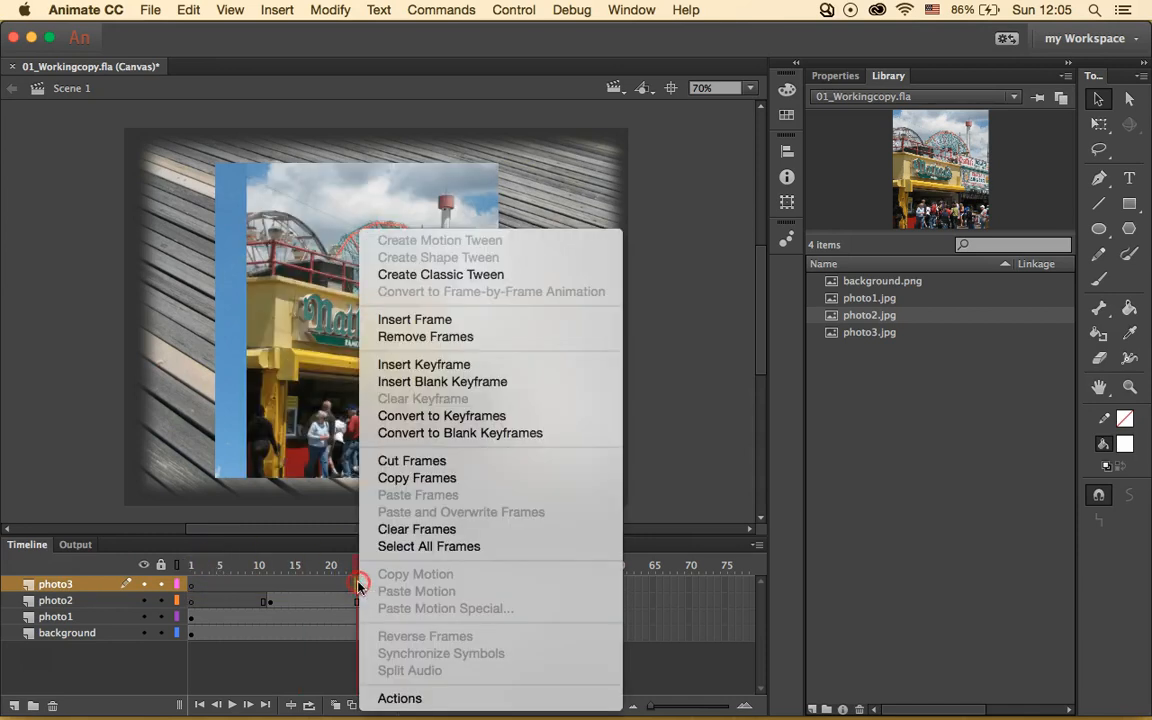
click(452, 368)
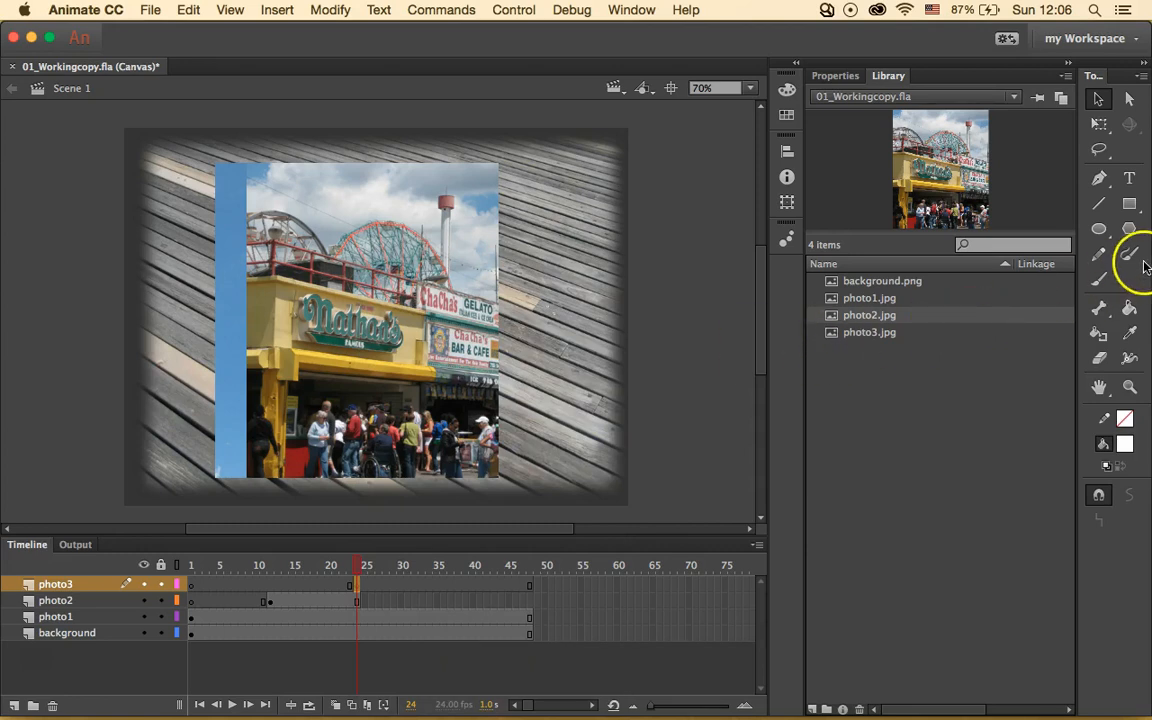
click(923, 331)
drag(949, 334, 431, 301)
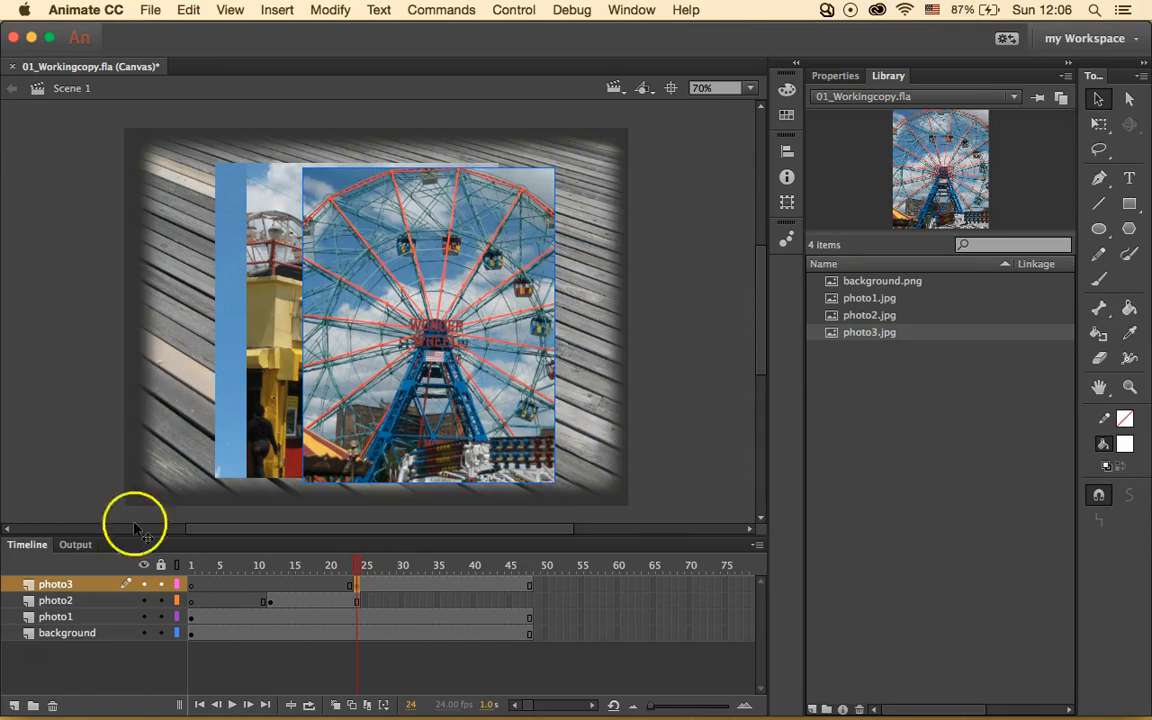
- Create a layer folder above the photo3 layer and name it photos
click(91, 588)
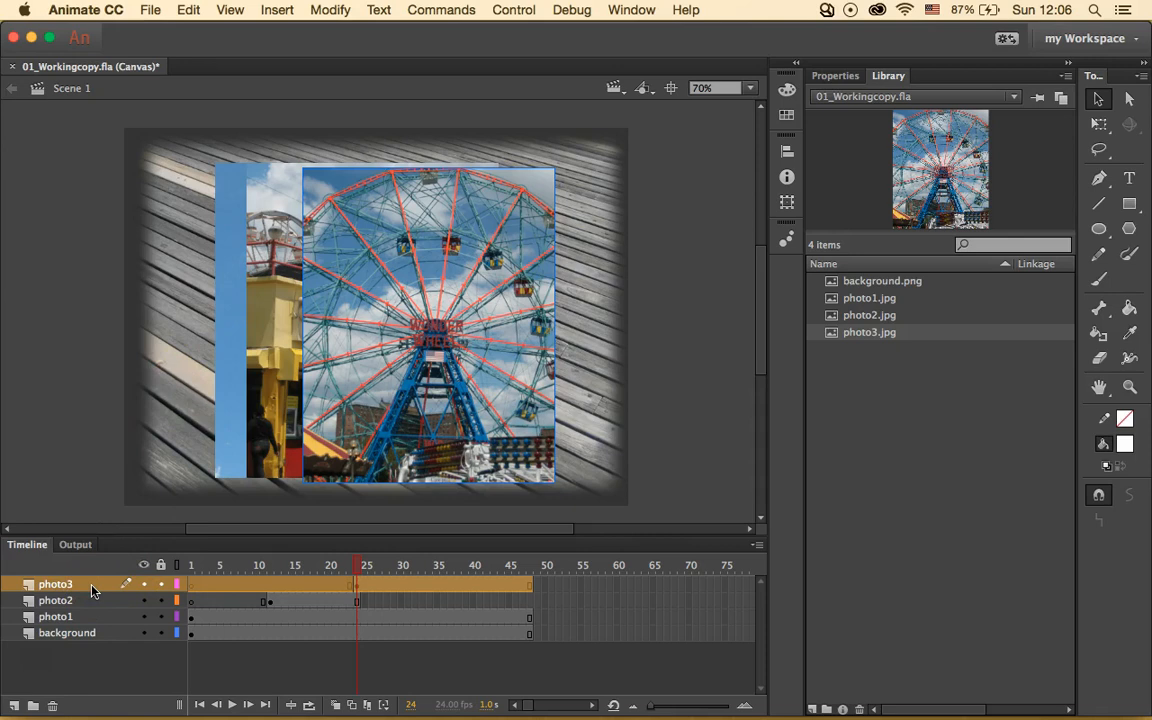
click(34, 707)
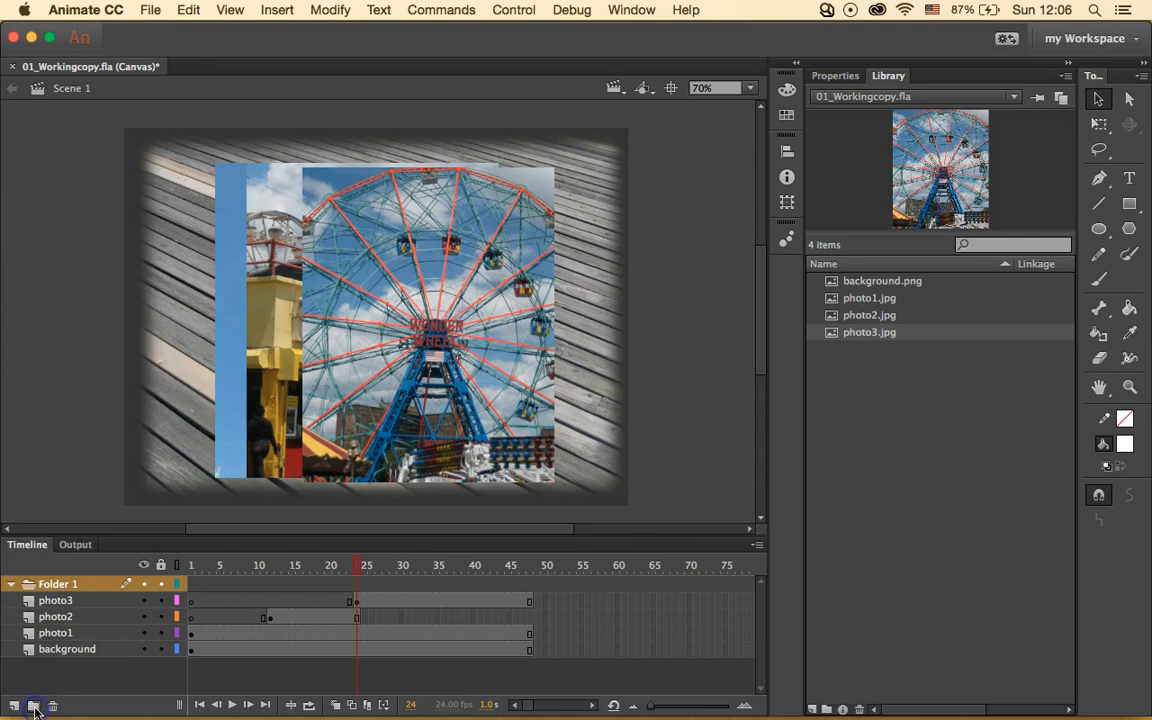
double_click(70, 587)
text(photos)
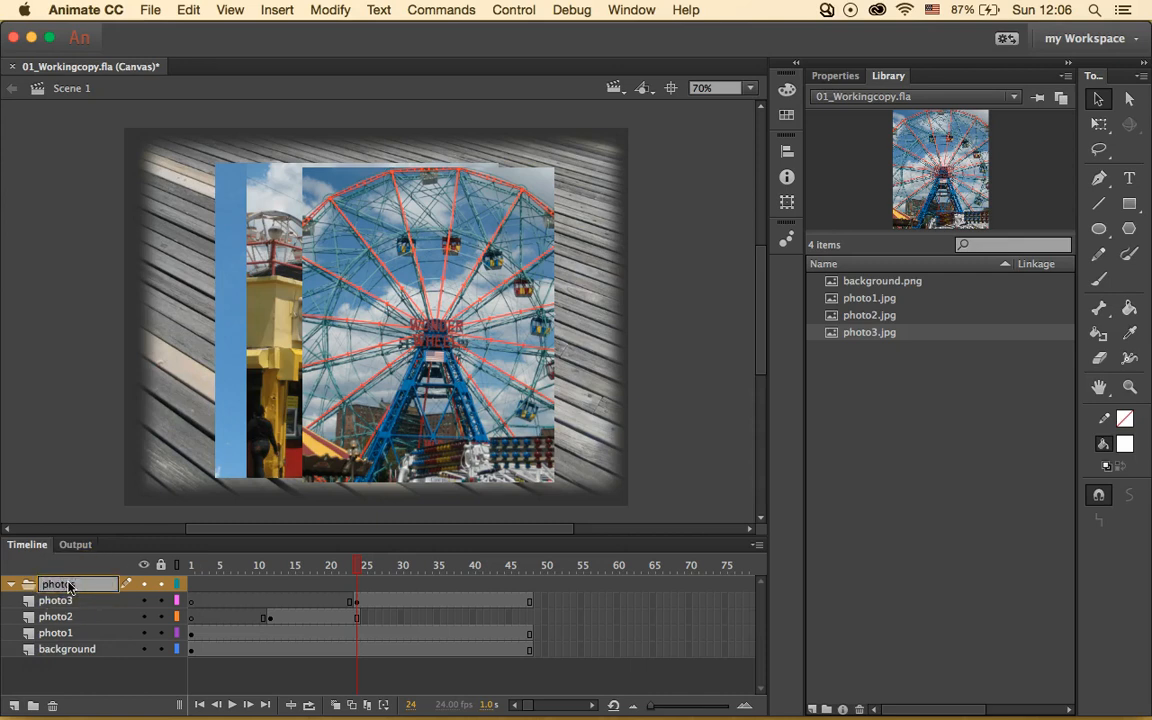
key(Return)
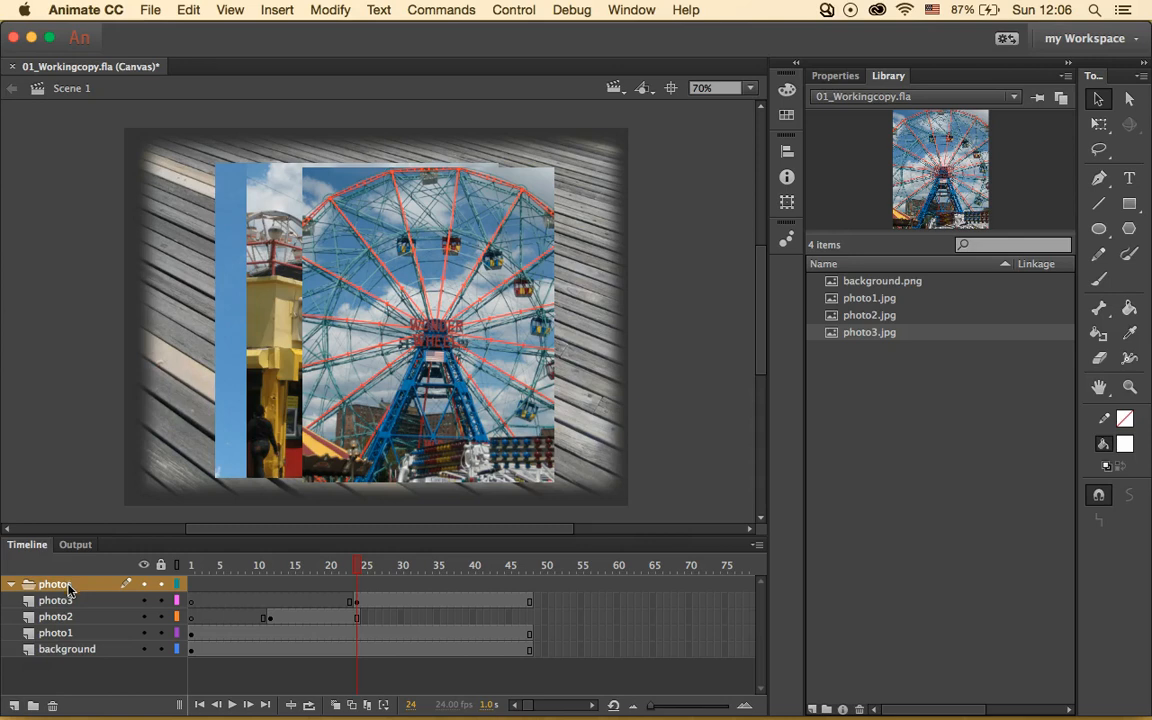
- Move the photo1 layer into the photos folder
click(85, 637)
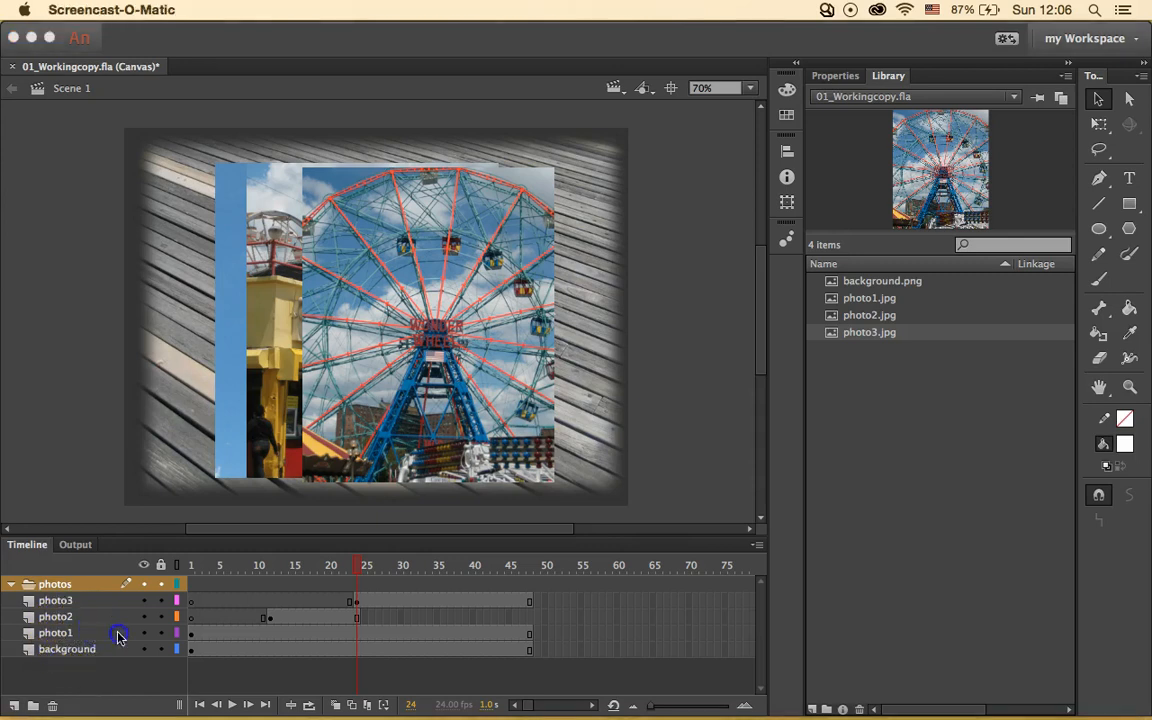
click(46, 586)
click(249, 598)
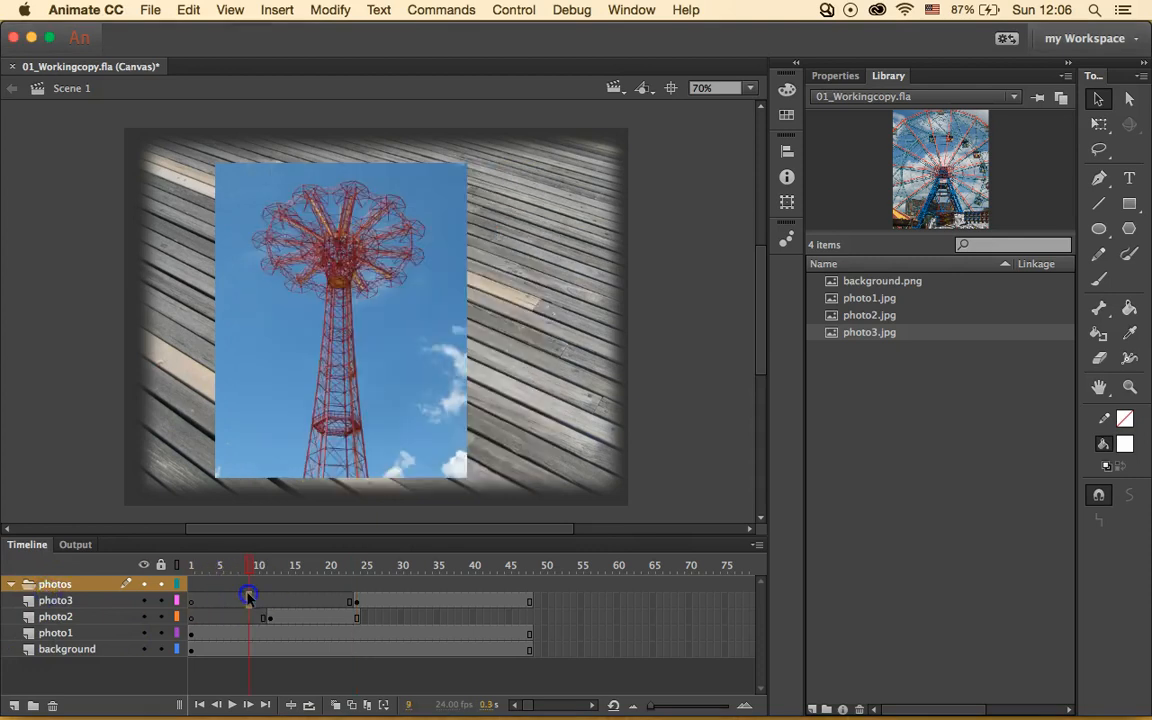
click(103, 633)
click(103, 632)
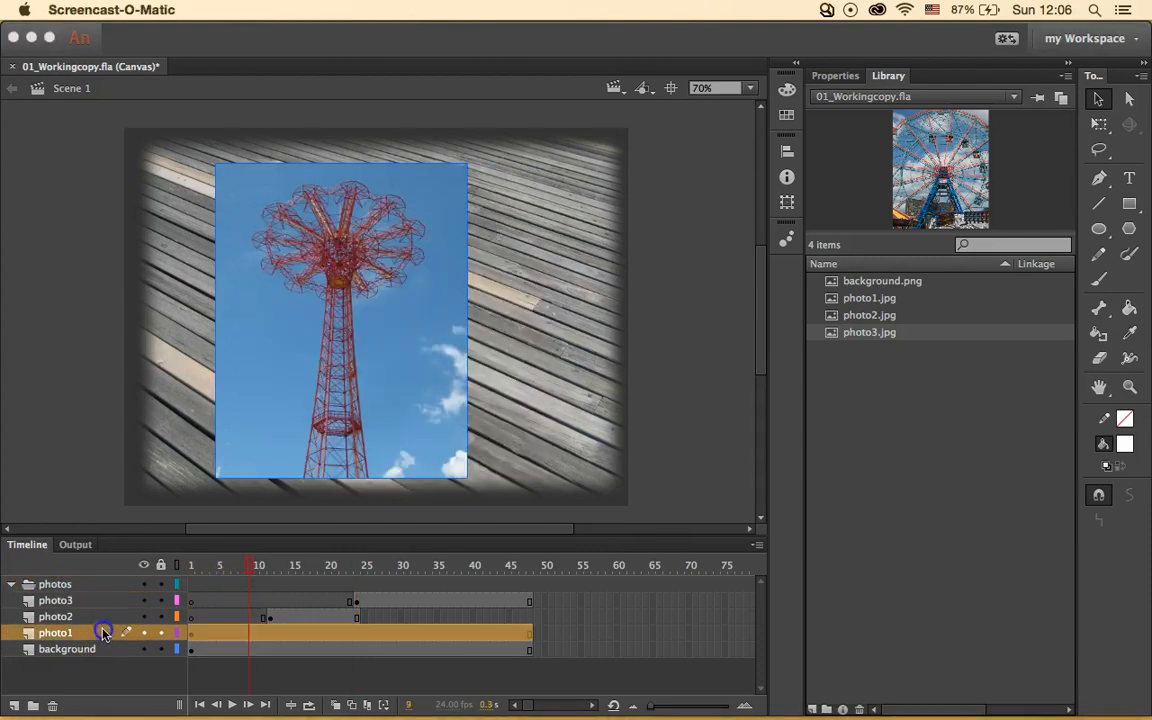
click(72, 630)
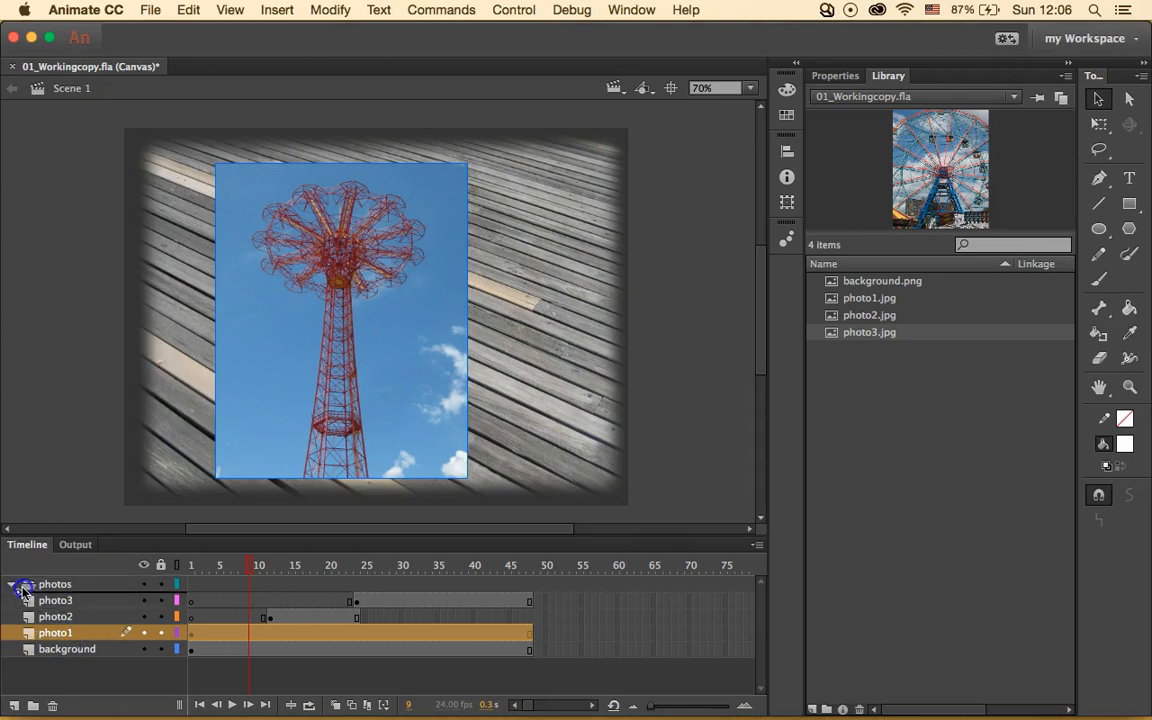
drag(27, 583, 27, 579)
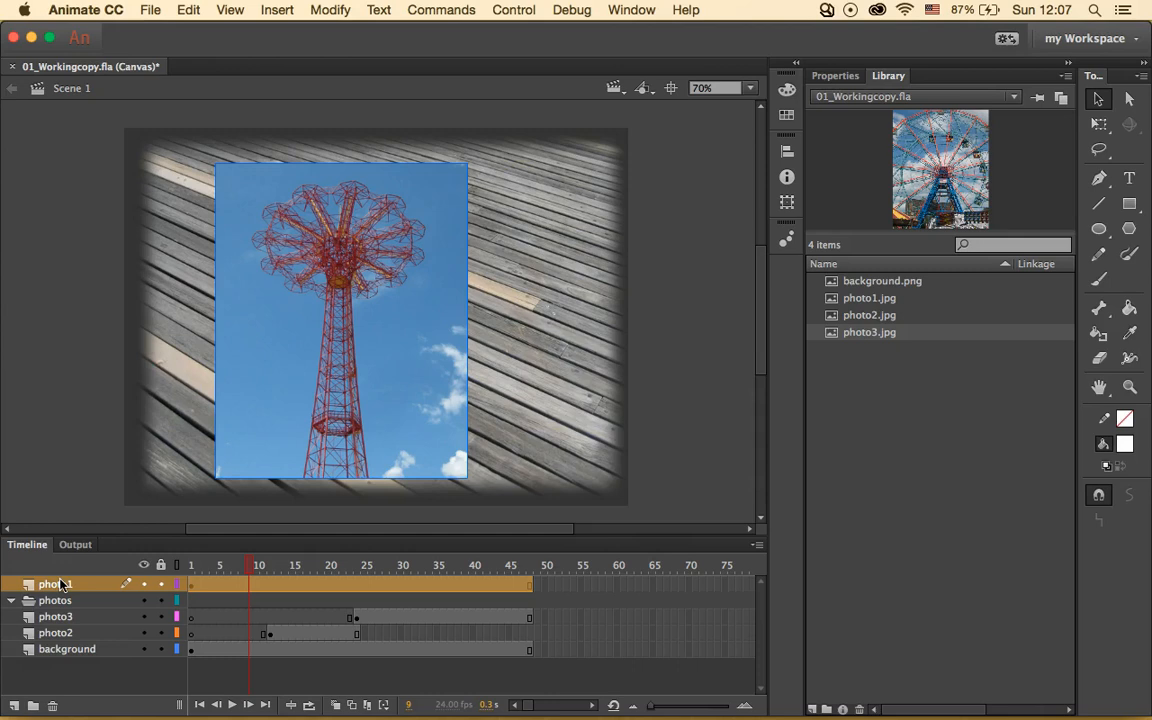
drag(60, 584, 75, 611)
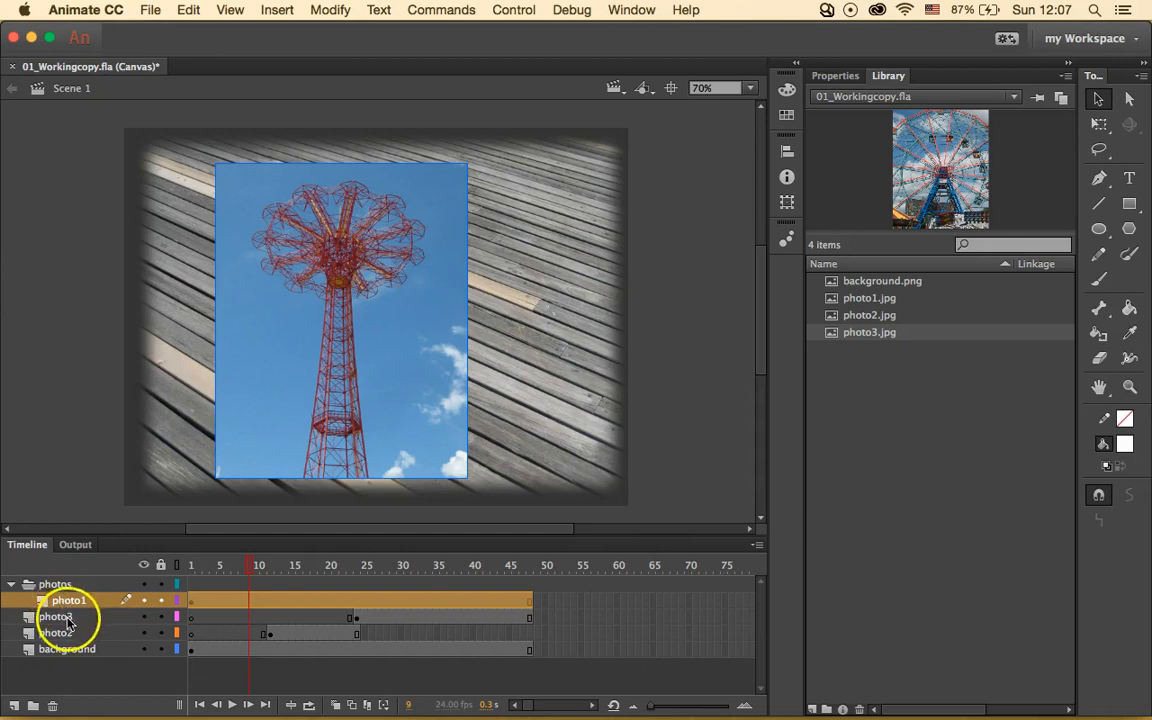
- Move the photo3 and photo2 layers into the photos folder, with photo2 above photo3
drag(88, 617, 91, 600)
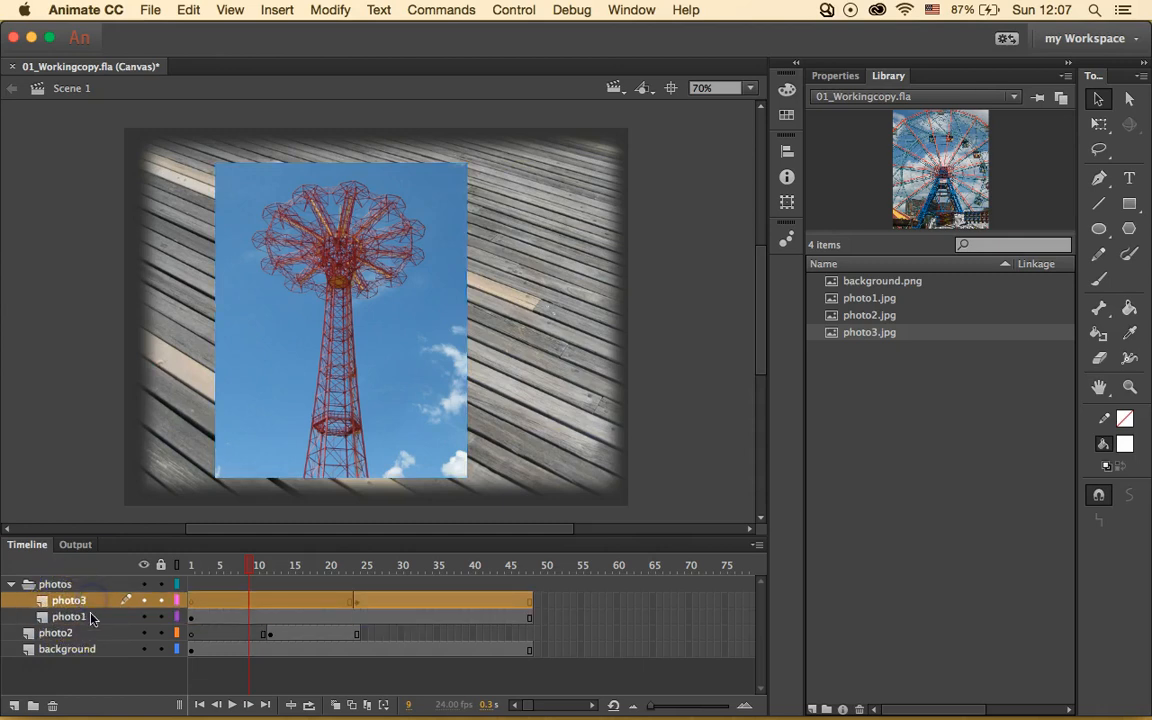
click(90, 632)
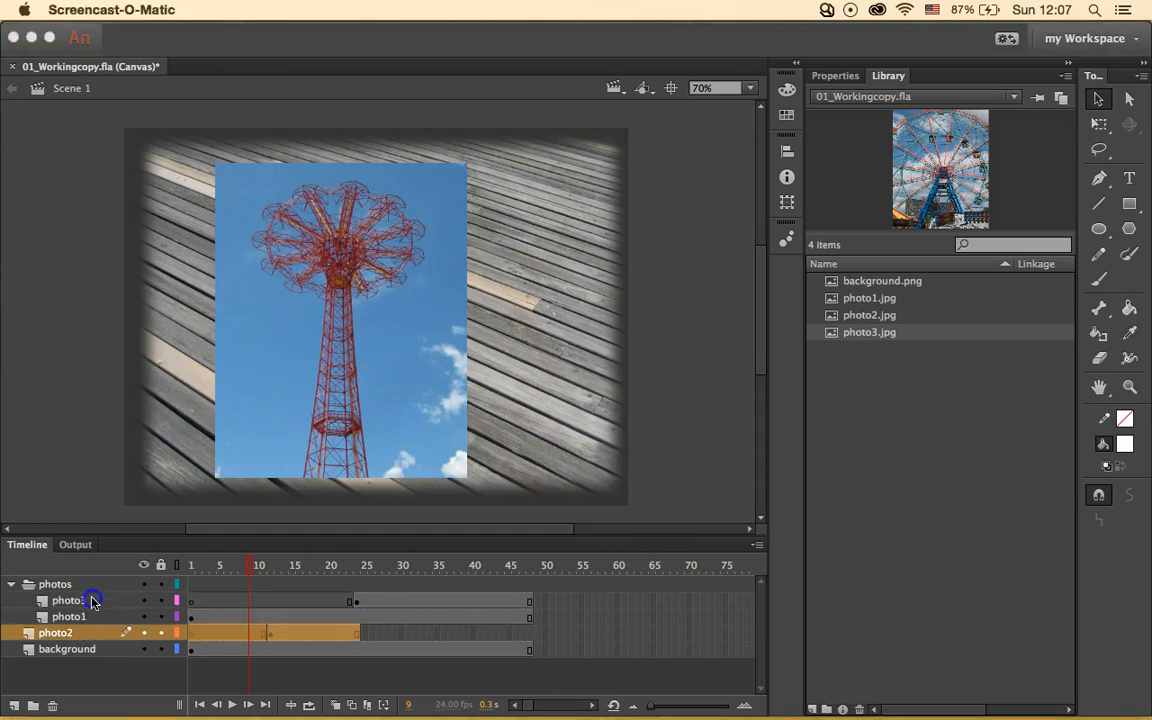
click(12, 637)
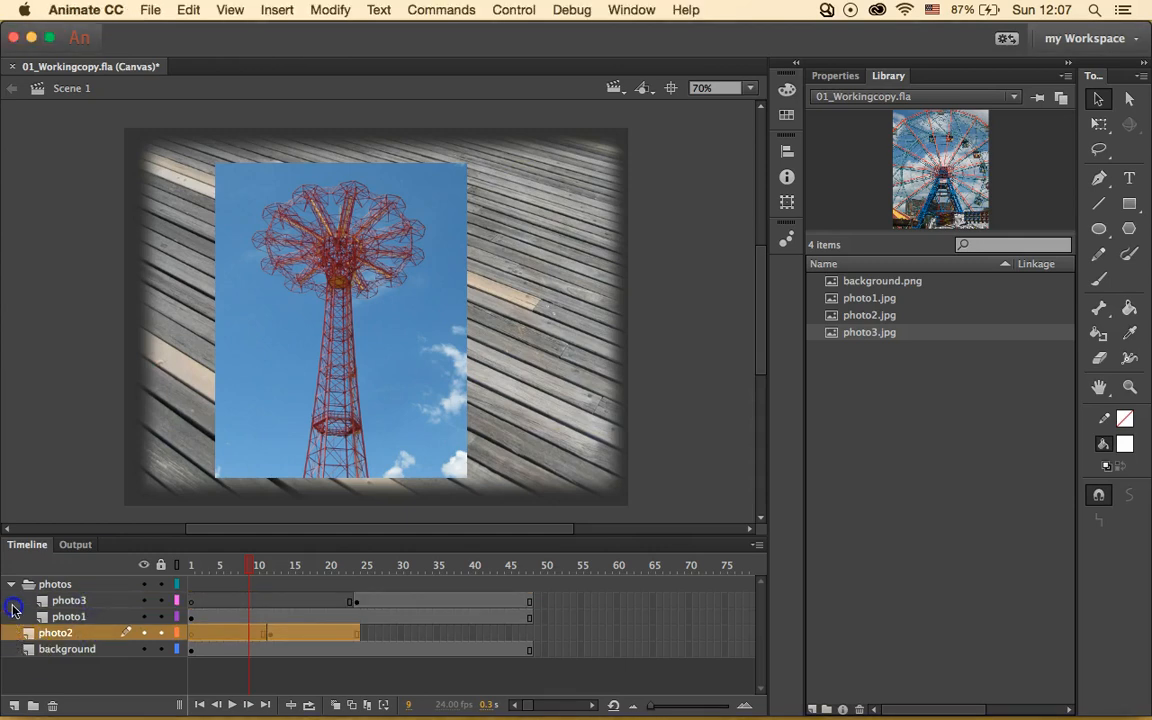
drag(4, 638, 6, 600)
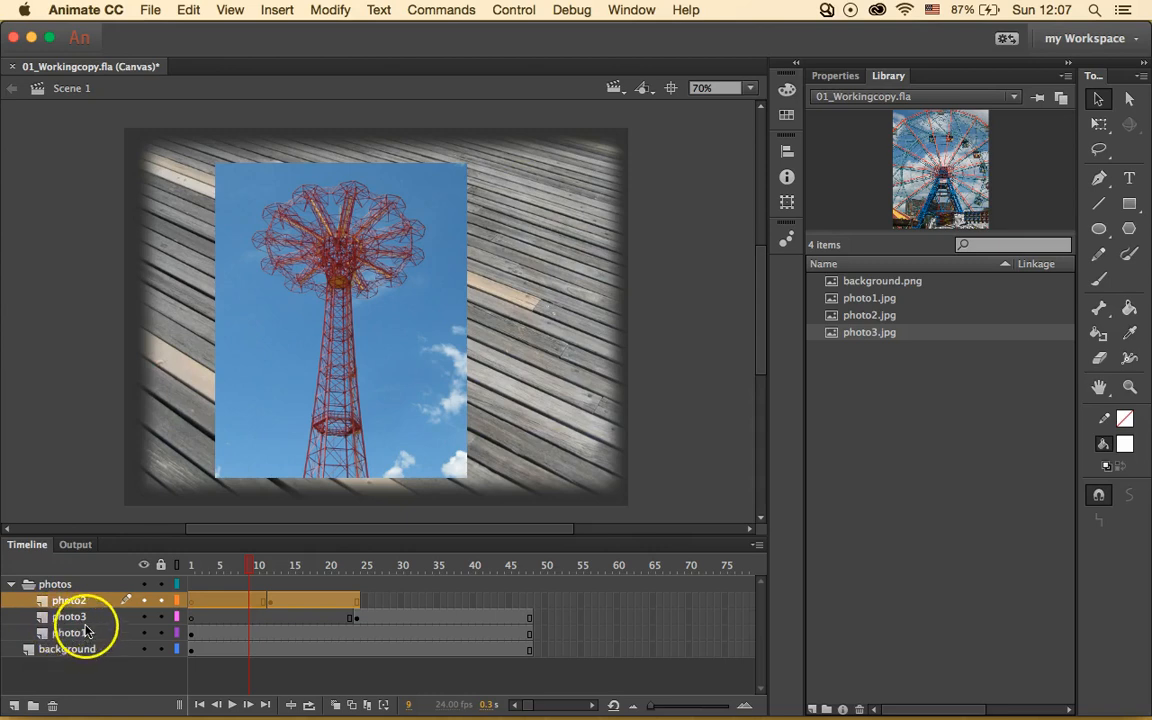
- Collapse the photos folder to hide its layers in the timeline
click(12, 585)
click(12, 584)
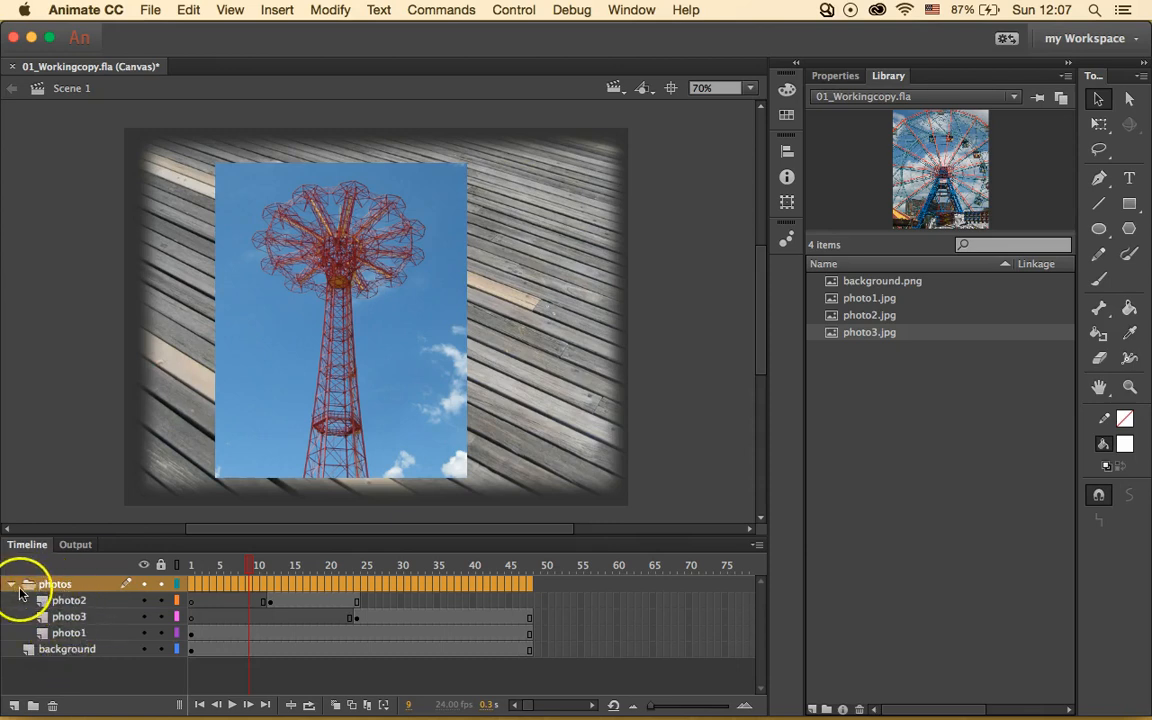
click(13, 585)
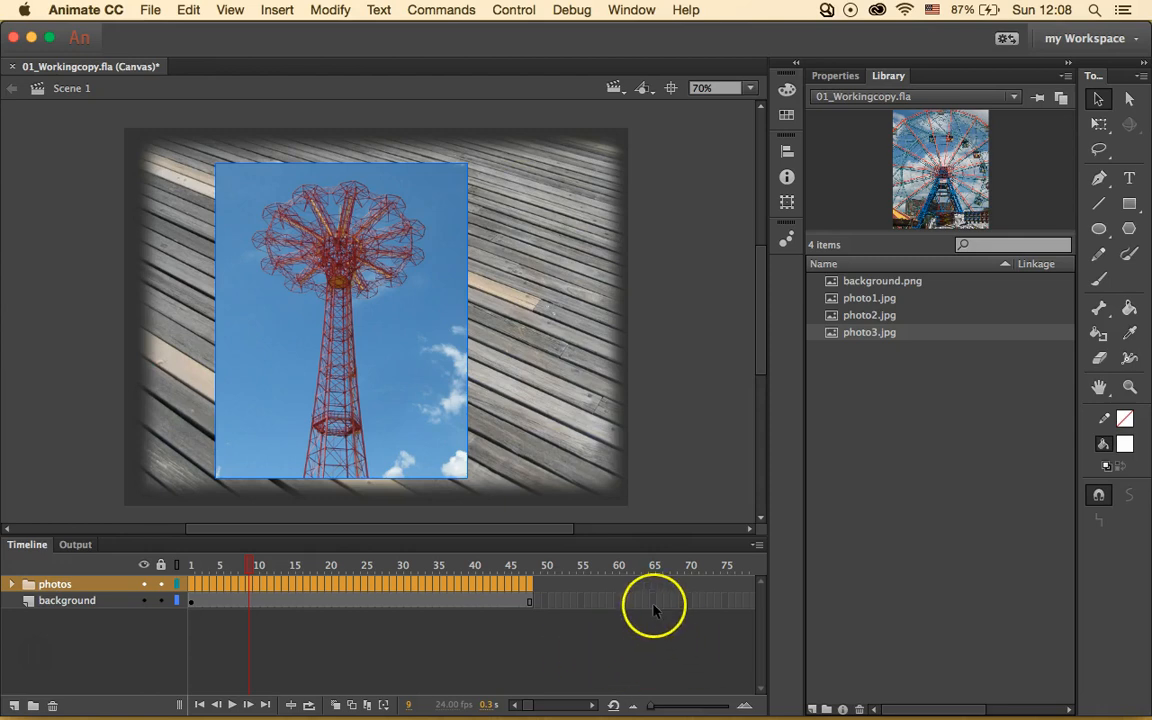
- Try the Large frame size in the timeline at frame 19 and restore the Normal size
click(758, 545)
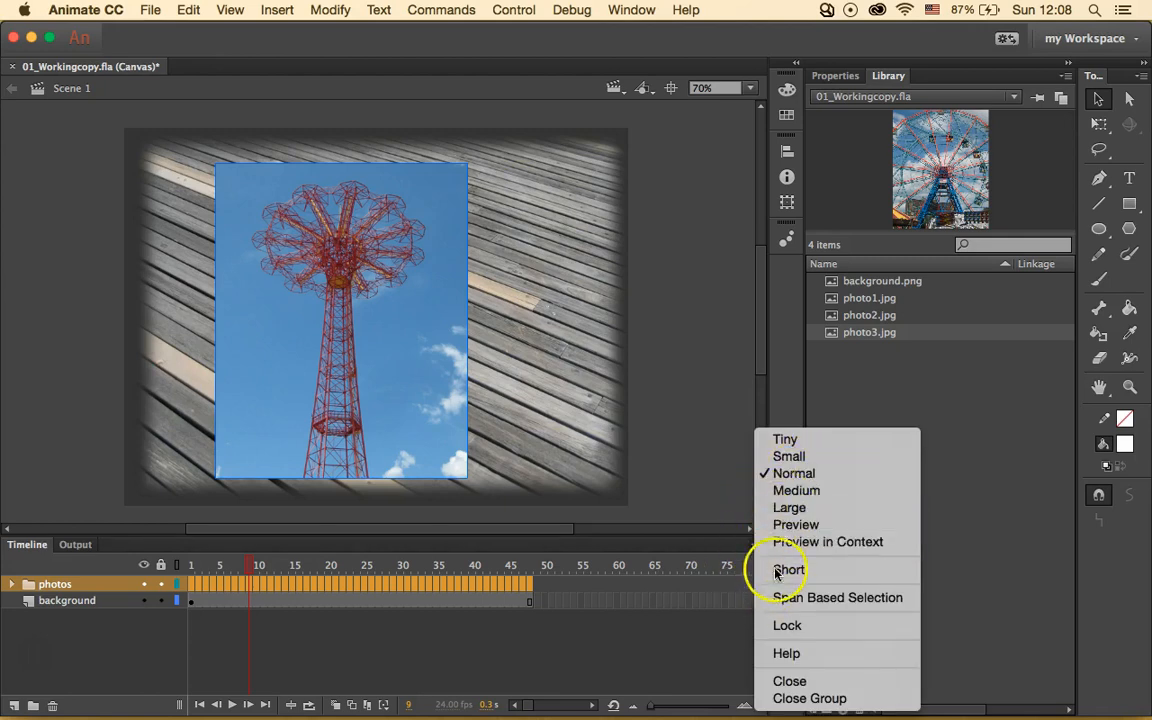
click(789, 507)
click(545, 584)
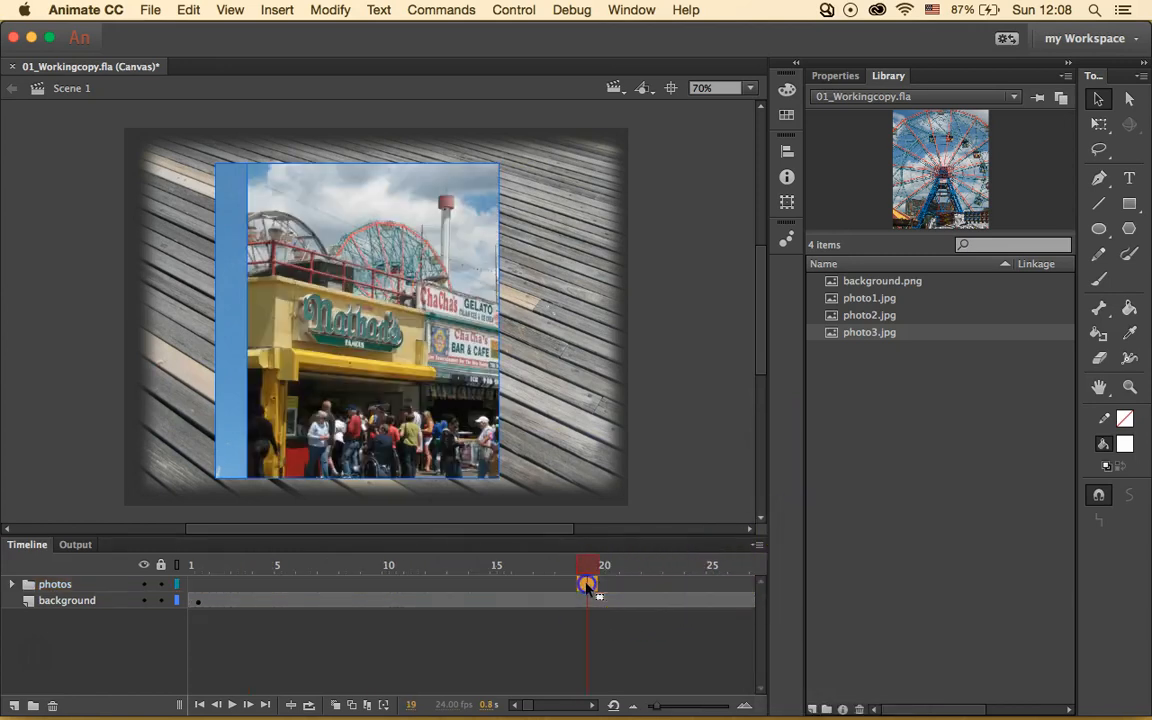
click(590, 586)
click(759, 546)
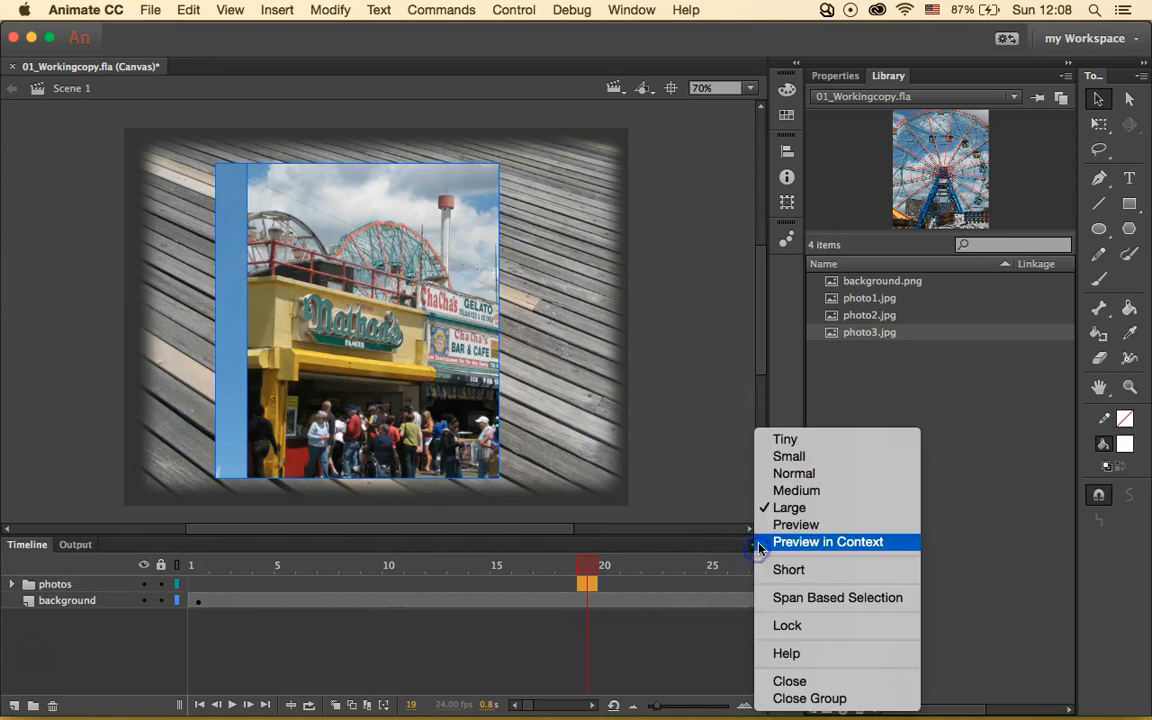
click(801, 473)
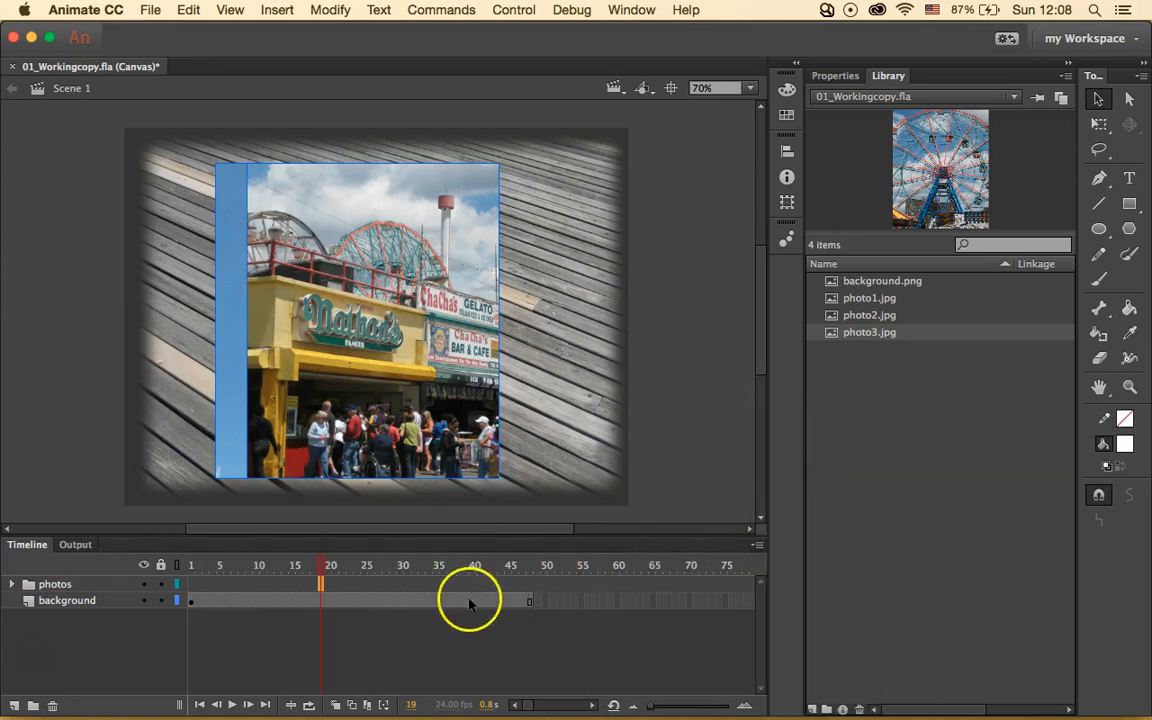
- Check the slideshow at several frames and expand the photos folder to show its layers
click(386, 600)
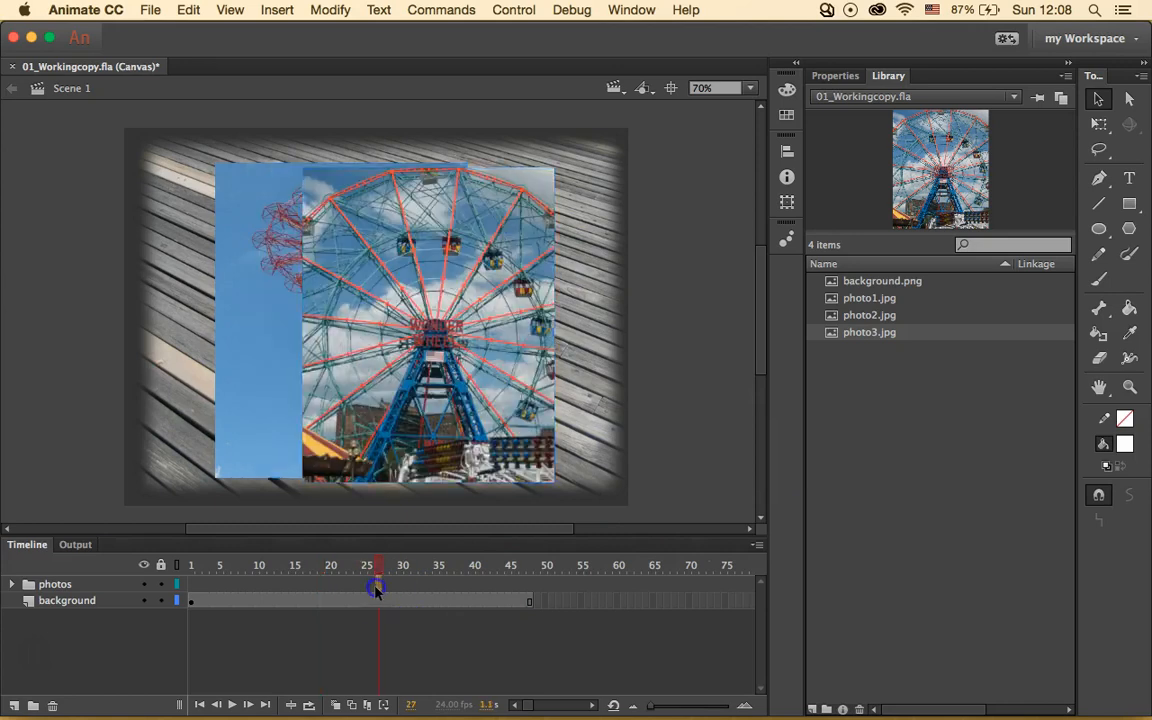
click(302, 583)
click(213, 602)
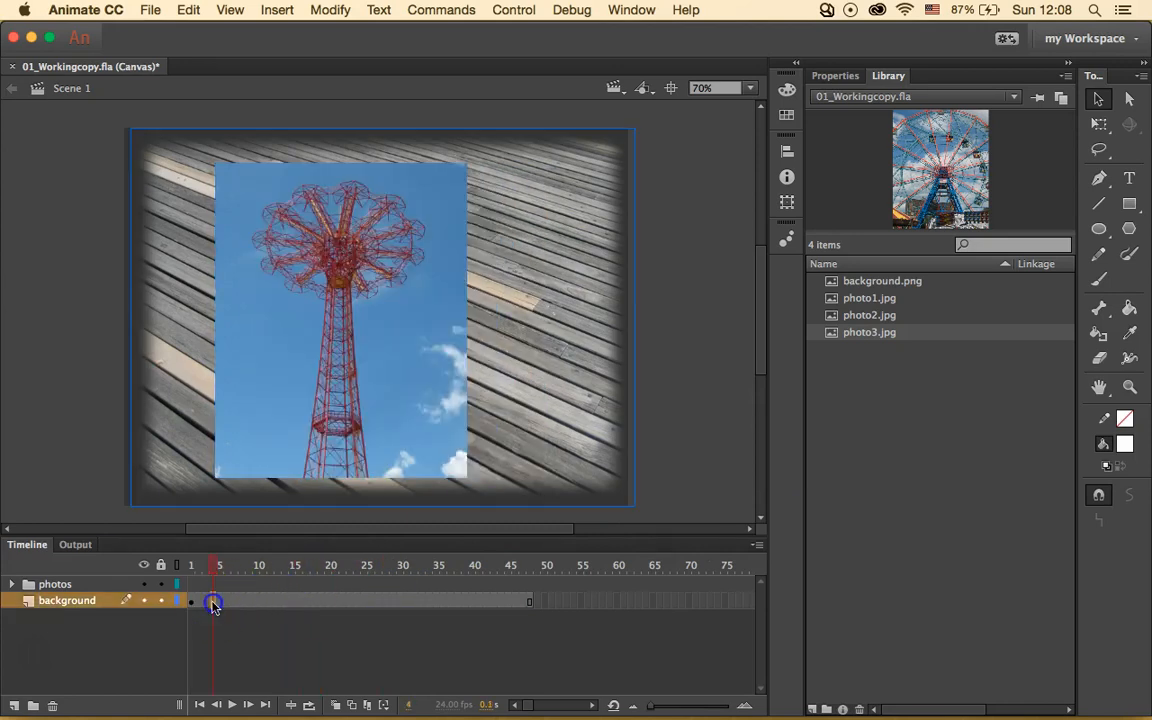
click(228, 582)
click(55, 584)
click(11, 584)
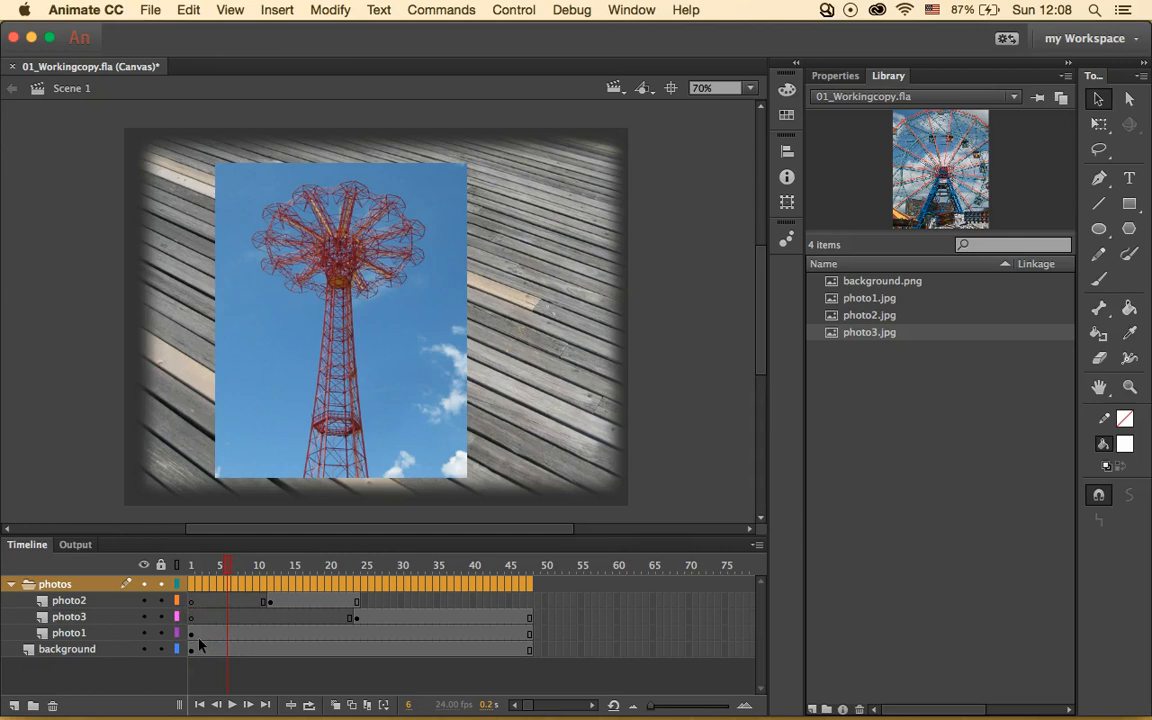
- Position the photo1 image on the stage at X 50 and Y 50
click(329, 360)
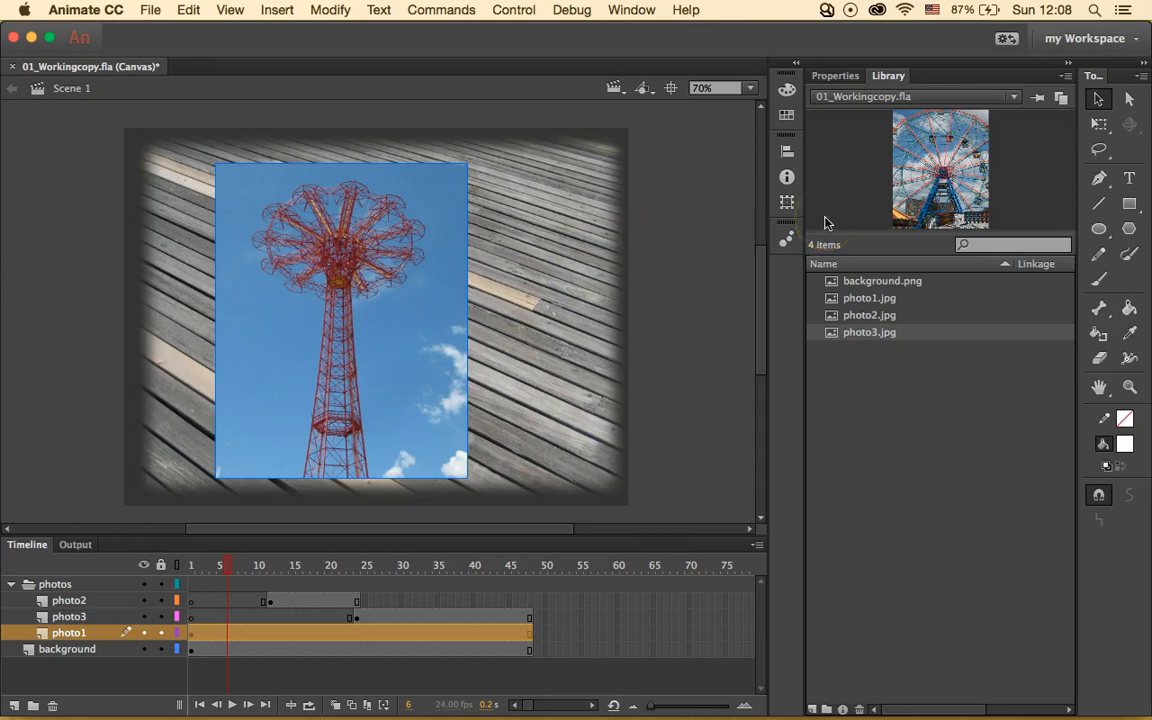
click(829, 78)
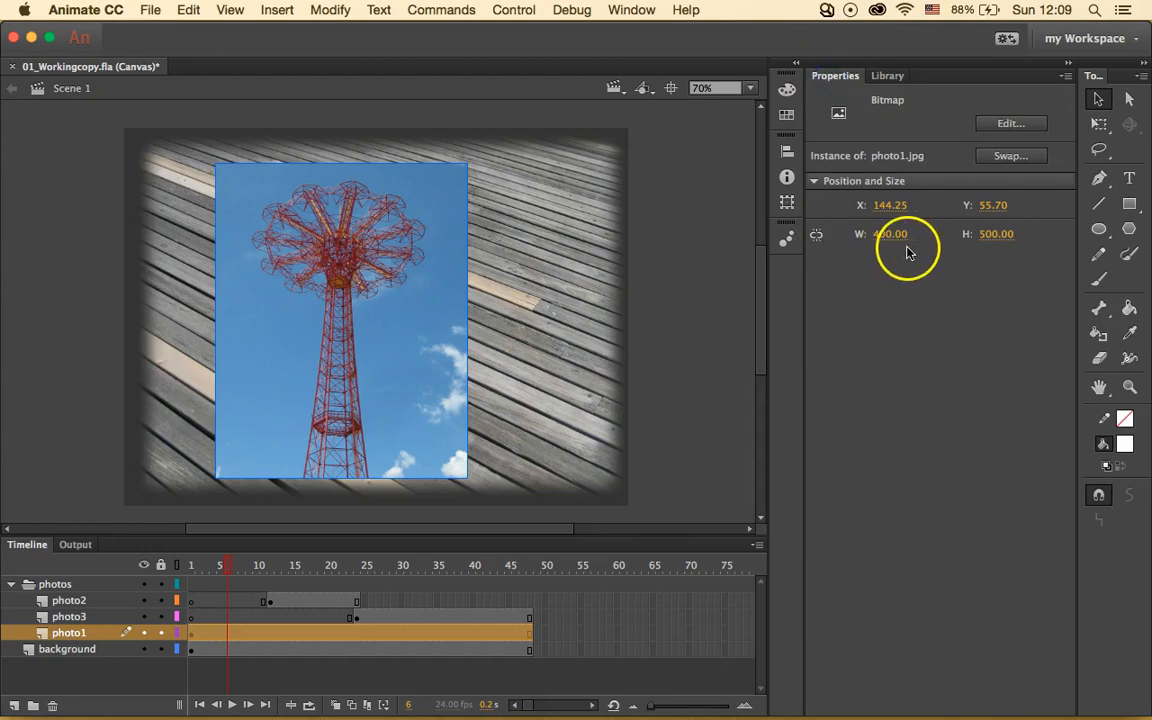
click(434, 254)
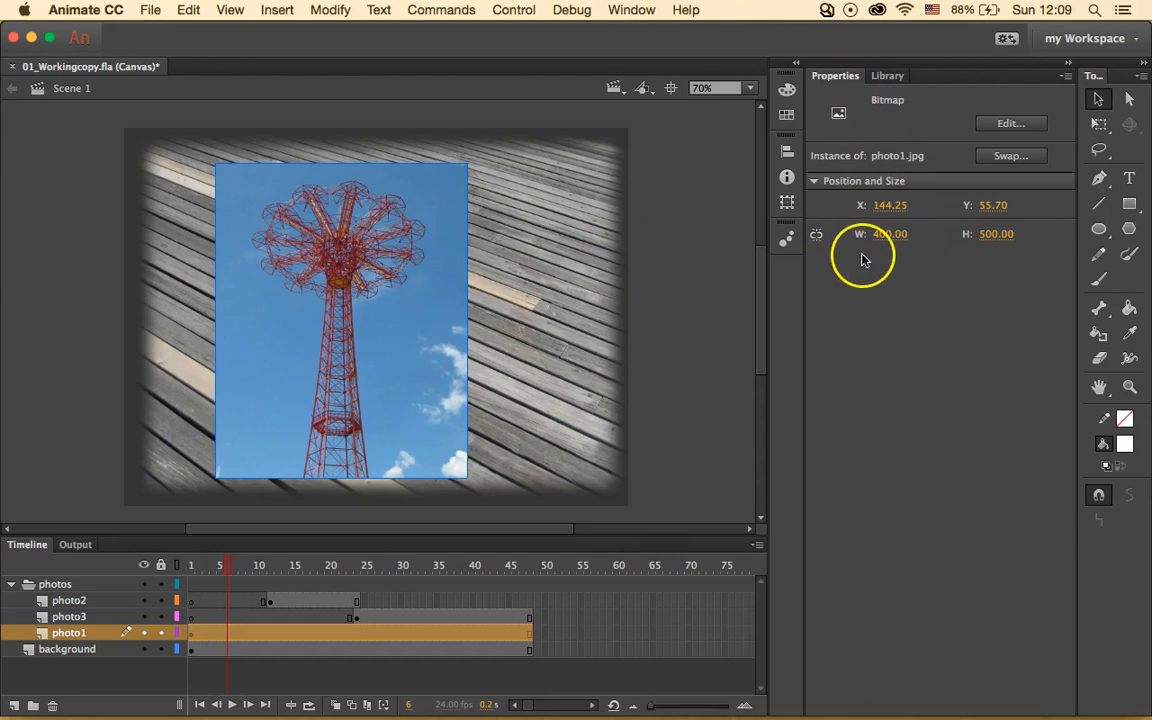
click(890, 207)
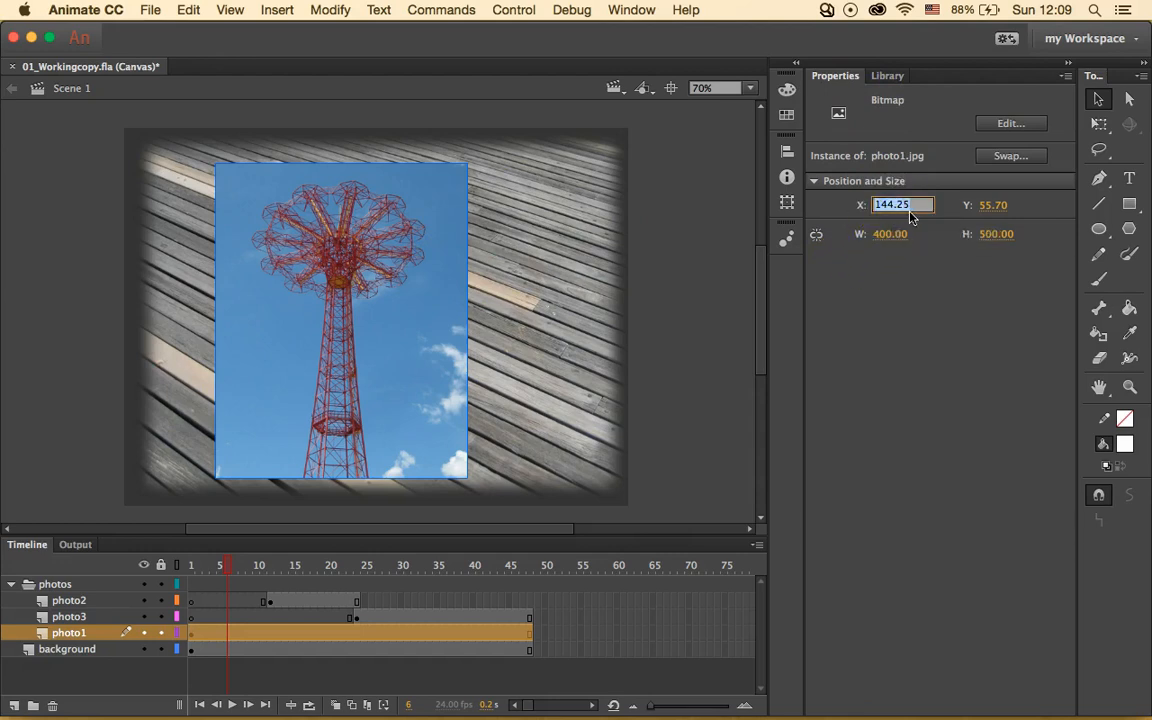
text(50)
click(995, 205)
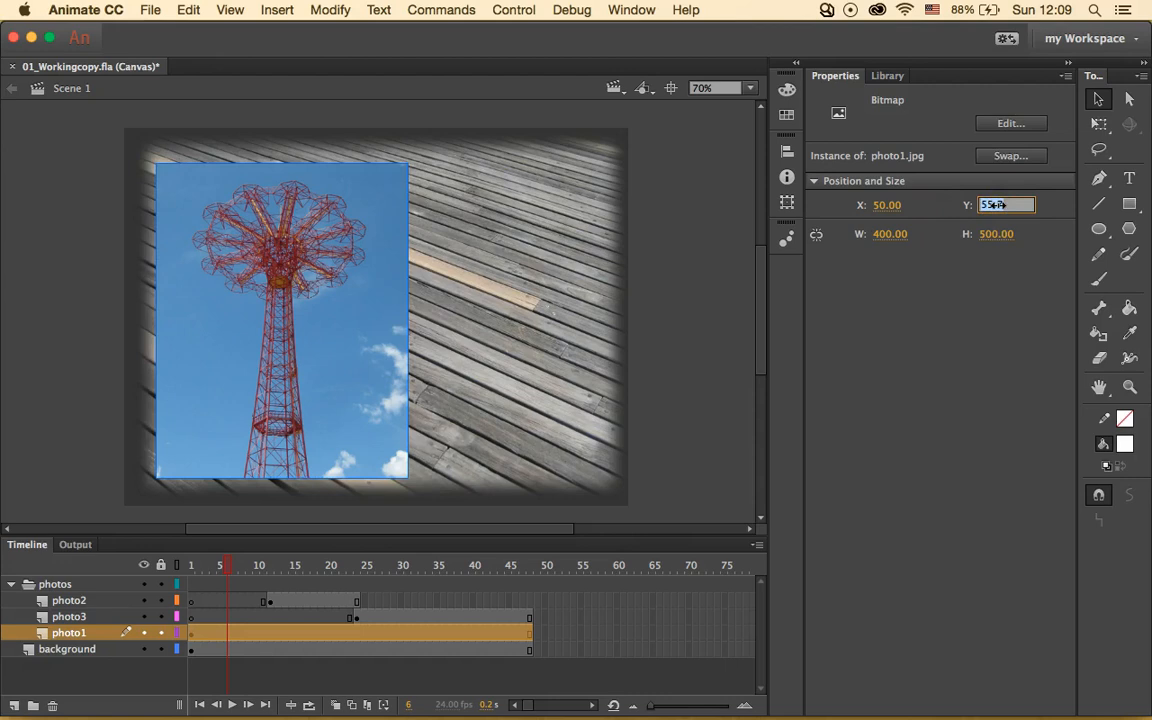
text(50)
key(Return)
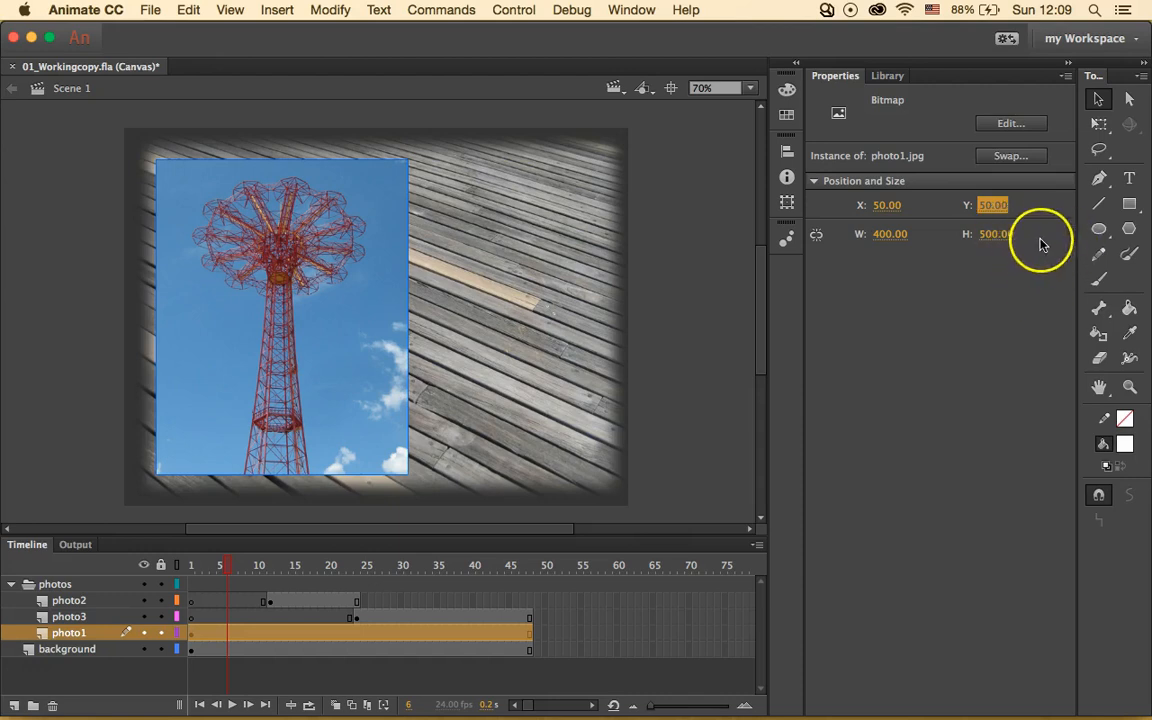
click(897, 205)
mouse_move(897, 205)
mouse_down()
mouse_move(884, 203)
mouse_move(898, 204)
mouse_up()
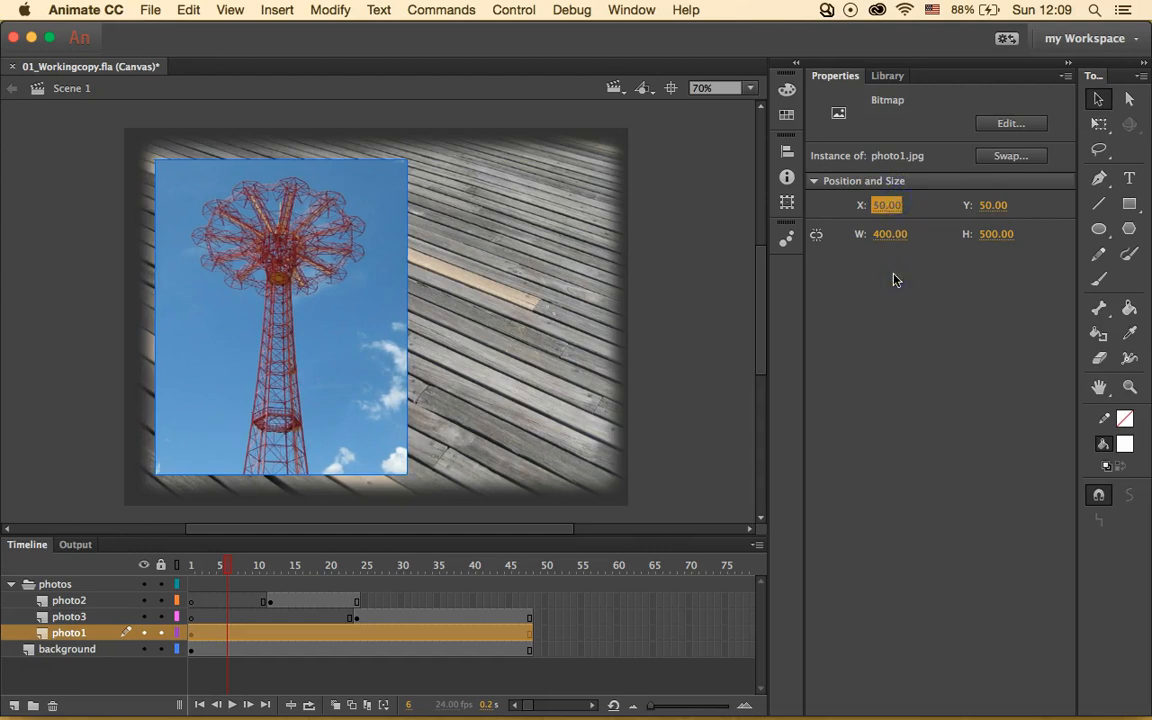
- Rotate the photo1 image by -12 degrees using Transform
click(816, 234)
click(632, 10)
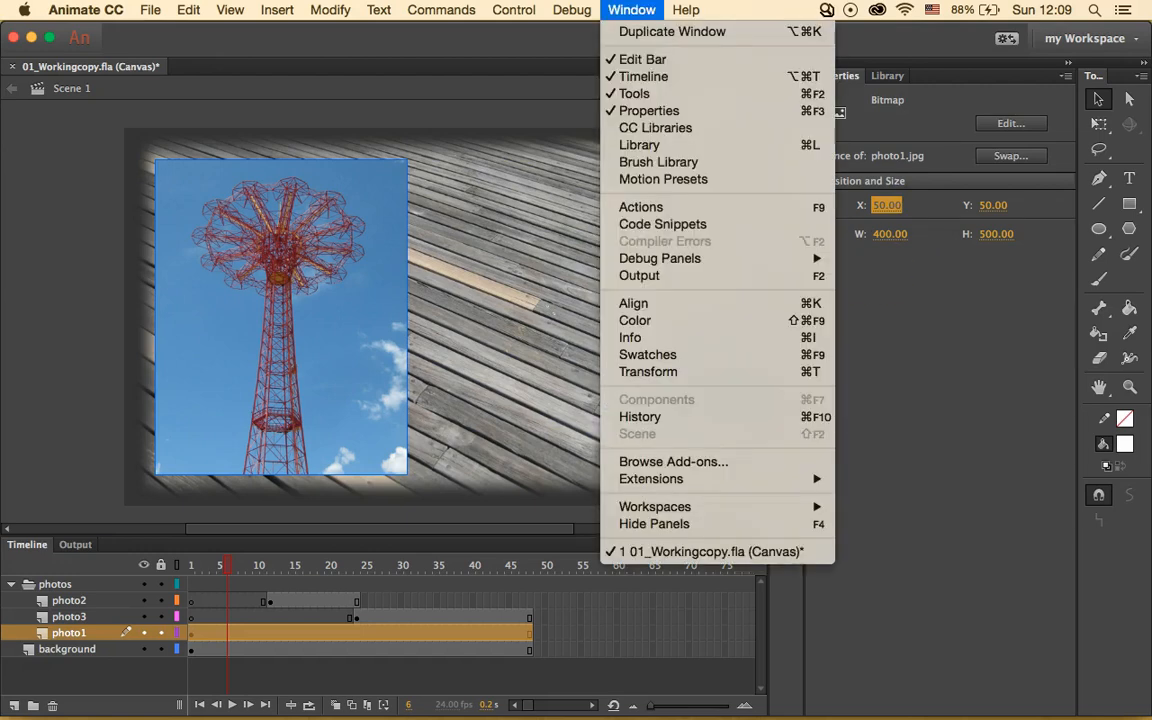
click(727, 376)
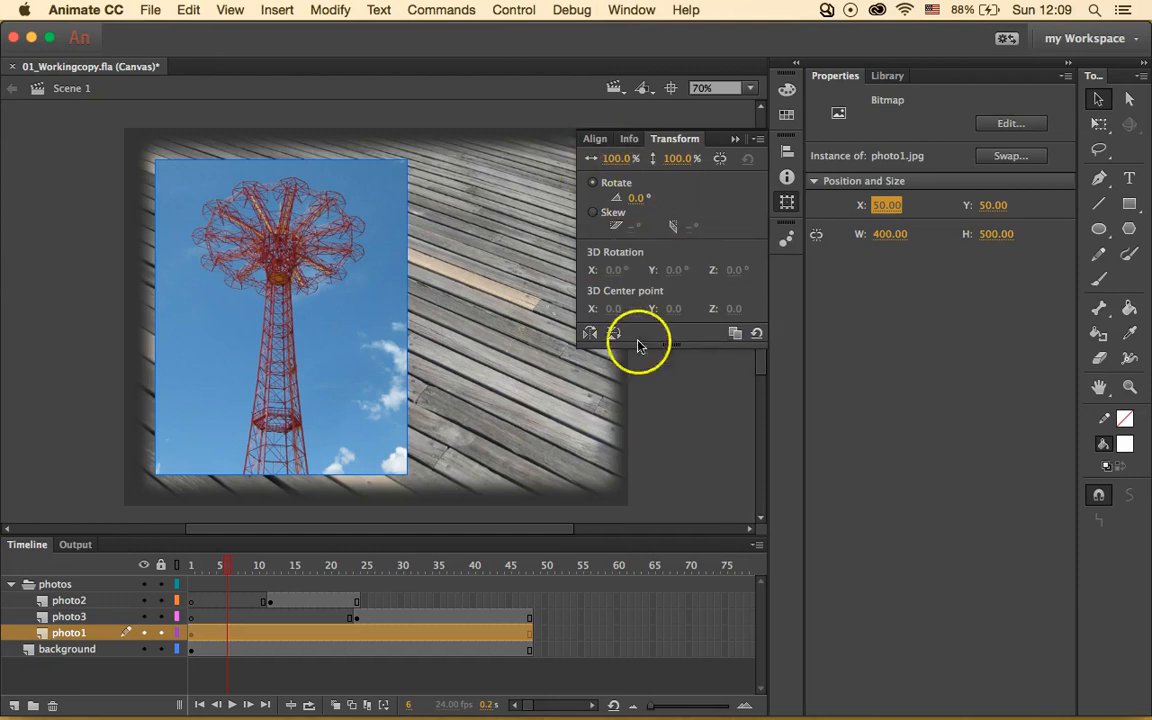
click(633, 197)
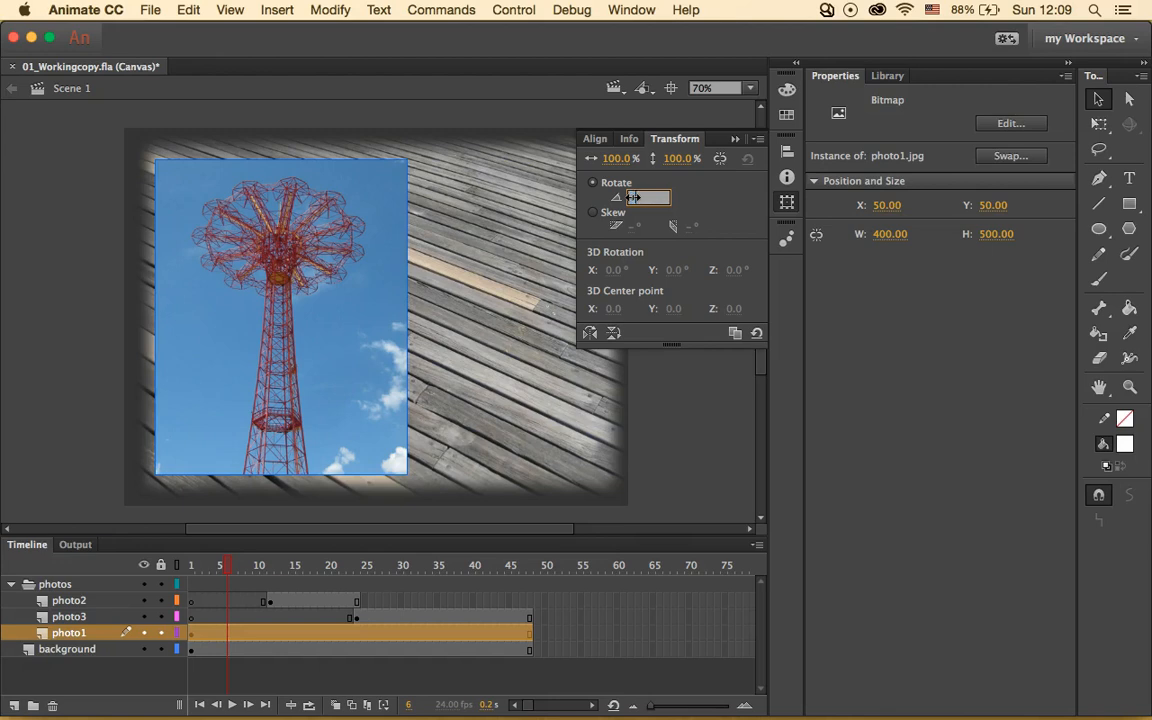
text(12)
key(Return)
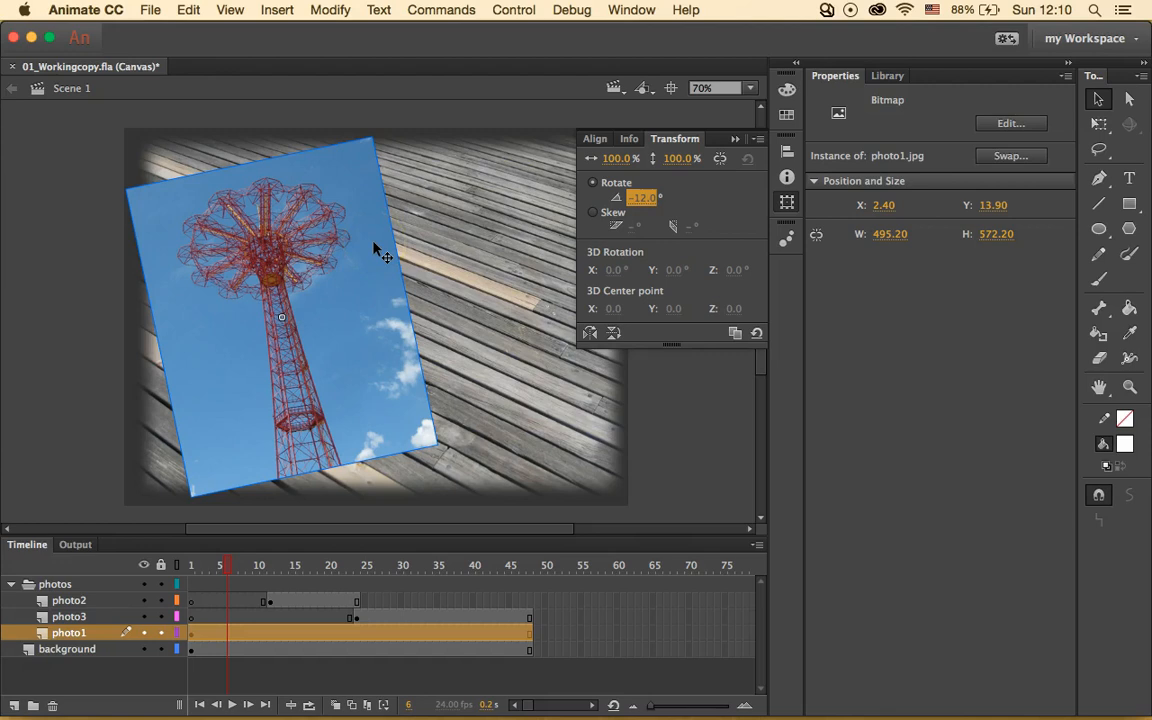
- Set the X position of the photo2 image to 200 at its frame 12 keyframe
click(98, 600)
click(270, 600)
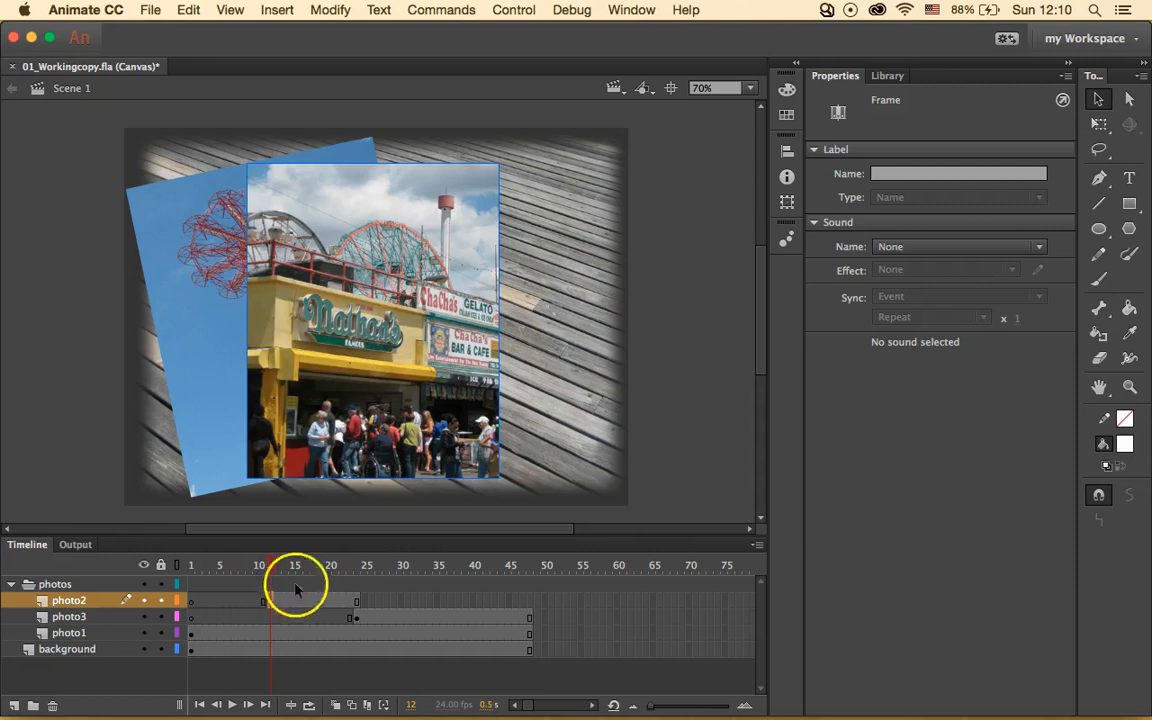
click(376, 366)
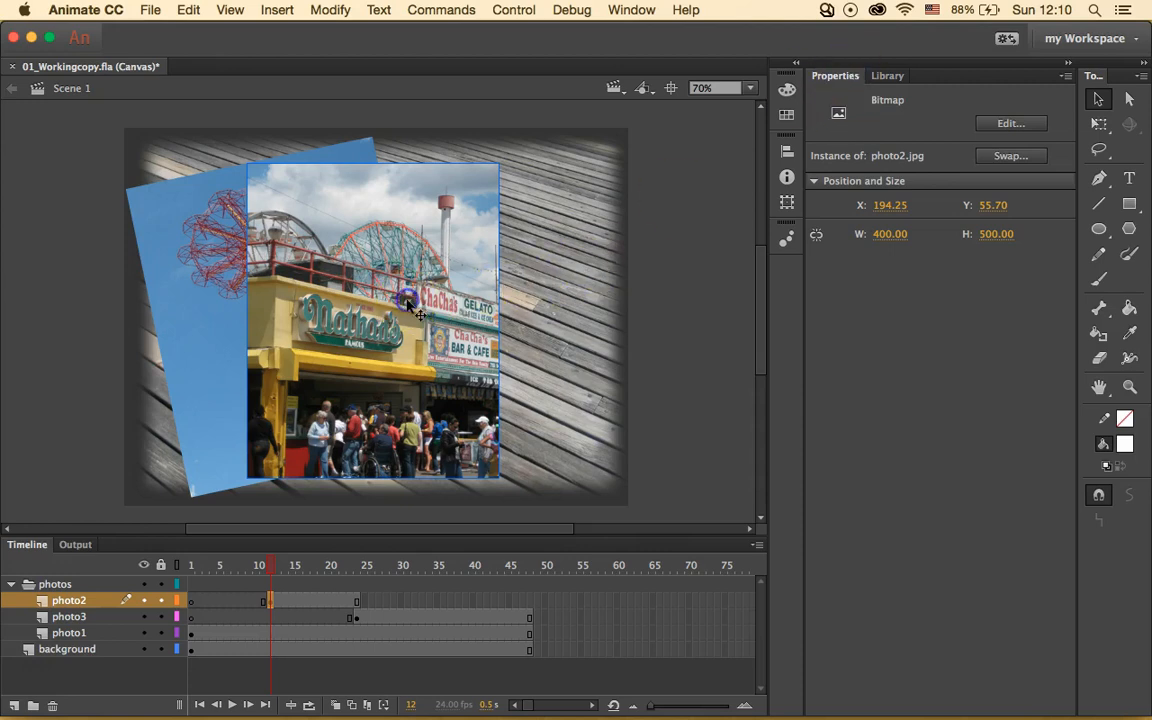
click(890, 205)
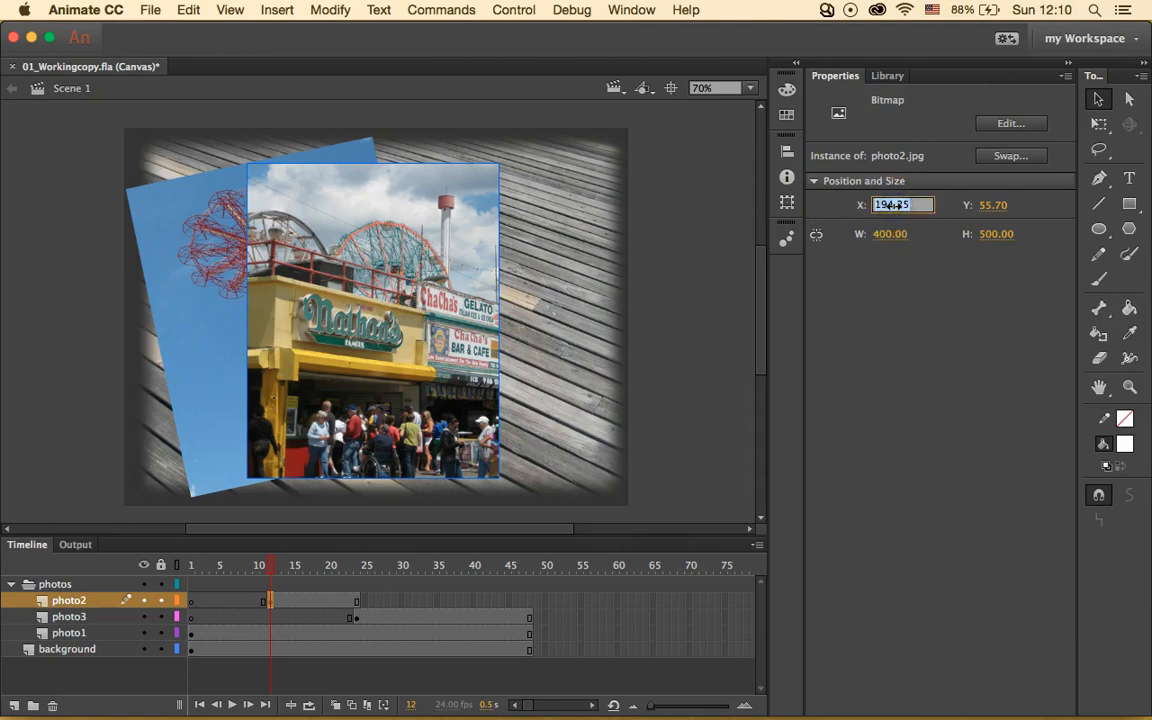
text(200)
click(1000, 205)
text(4)
key(Return)
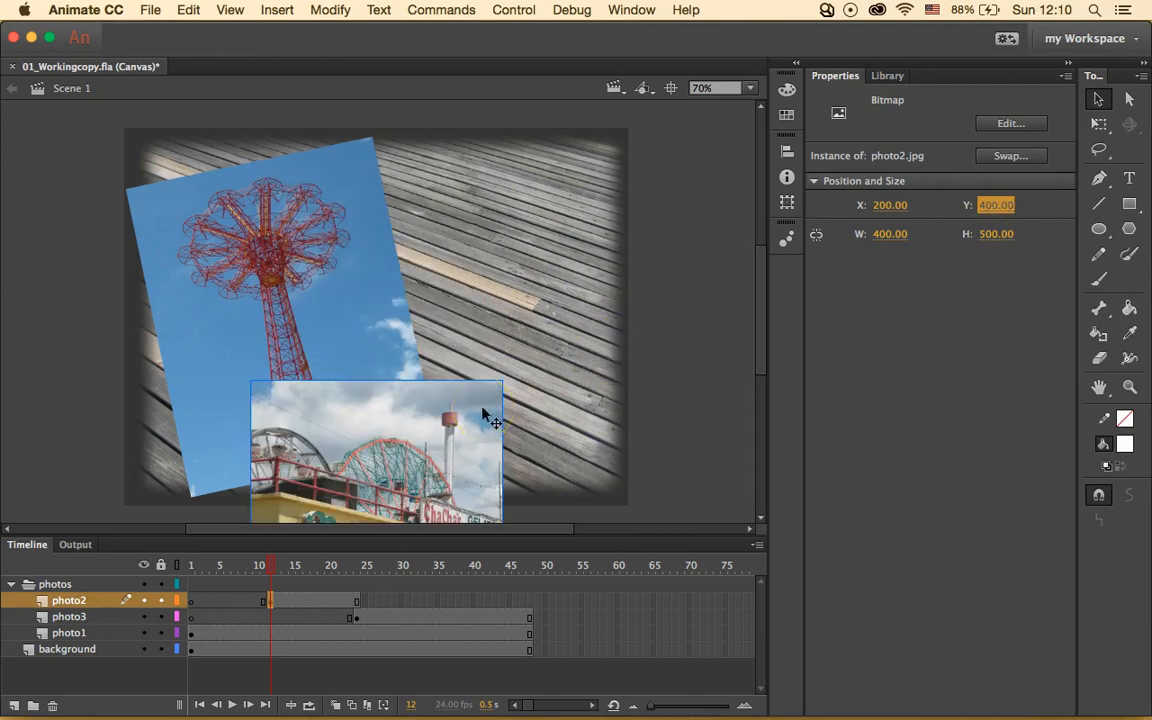
- Set the Y position of the photo2 image to 40
click(995, 205)
text(4)
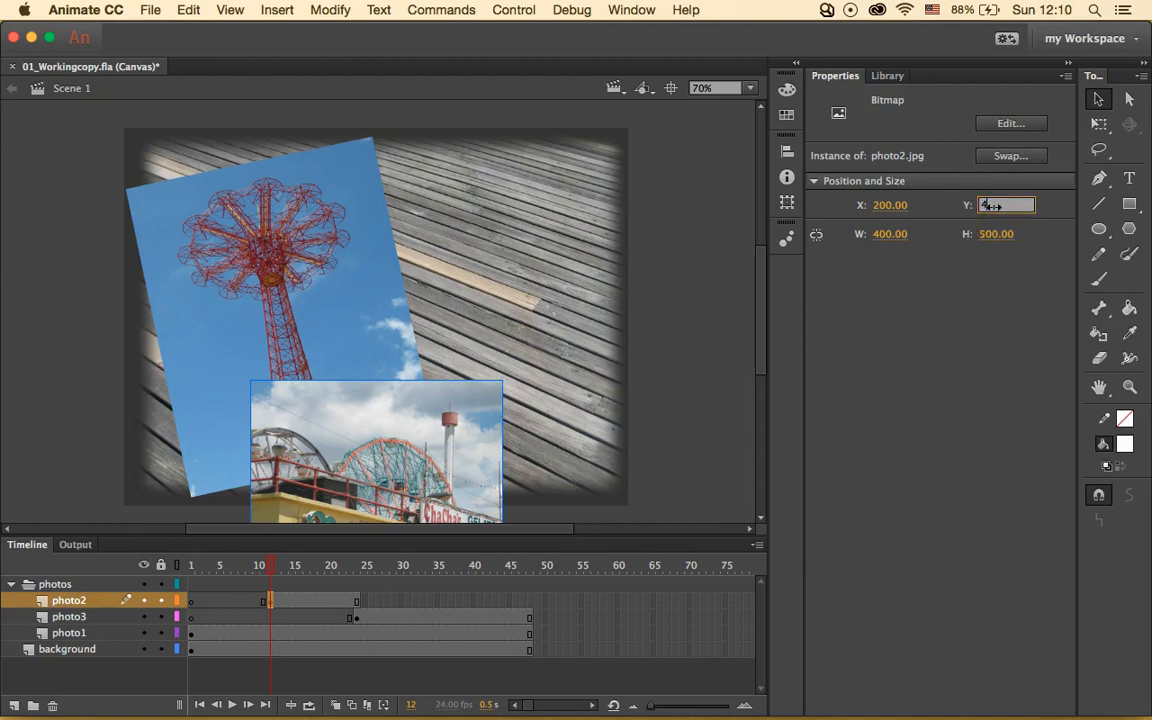
text(0)
key(Return)
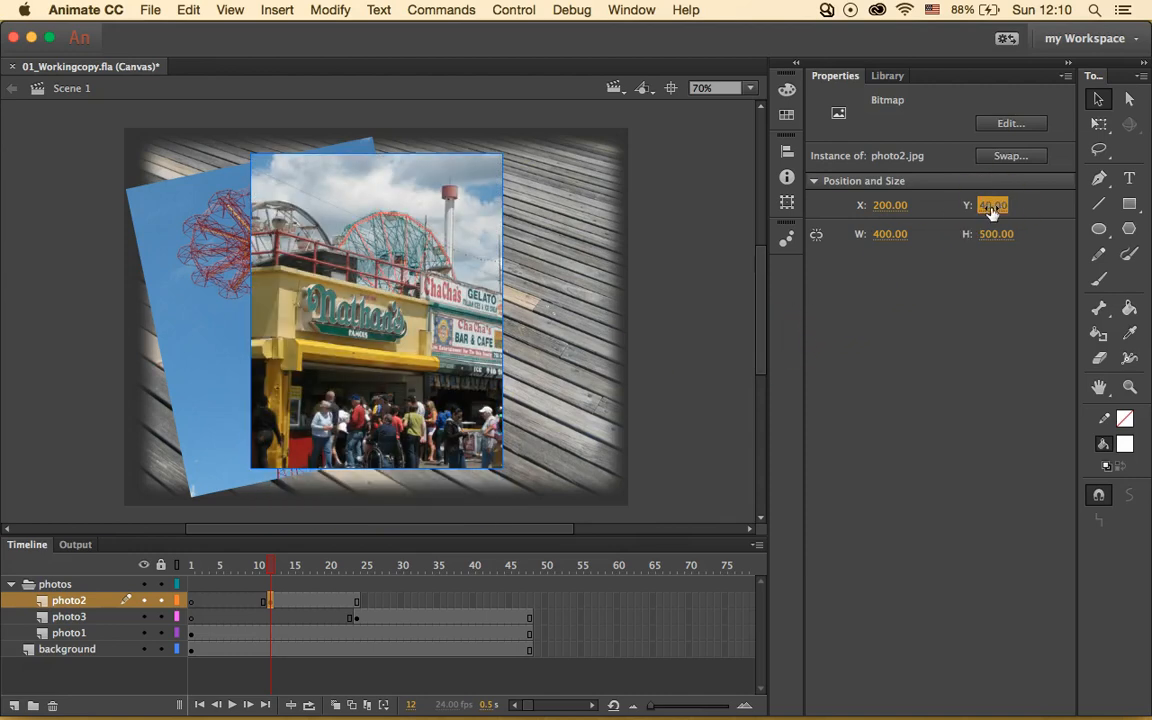
- Rotate the photo2 image by 6 degrees using Transform
click(632, 10)
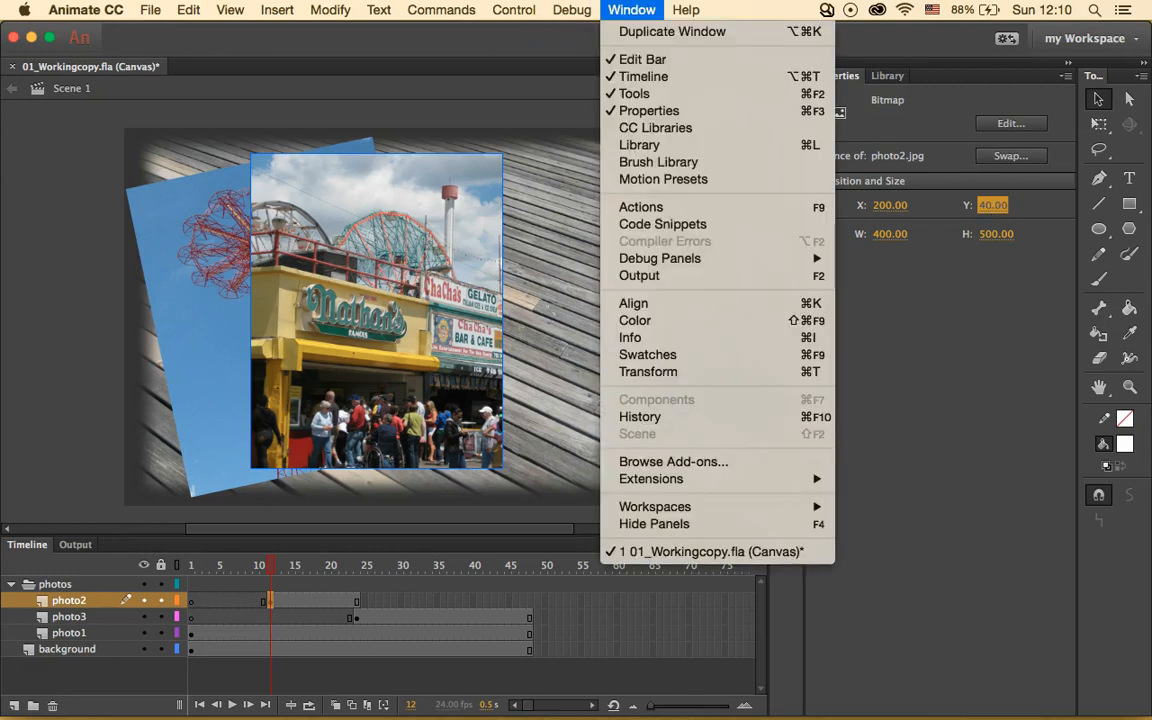
click(666, 373)
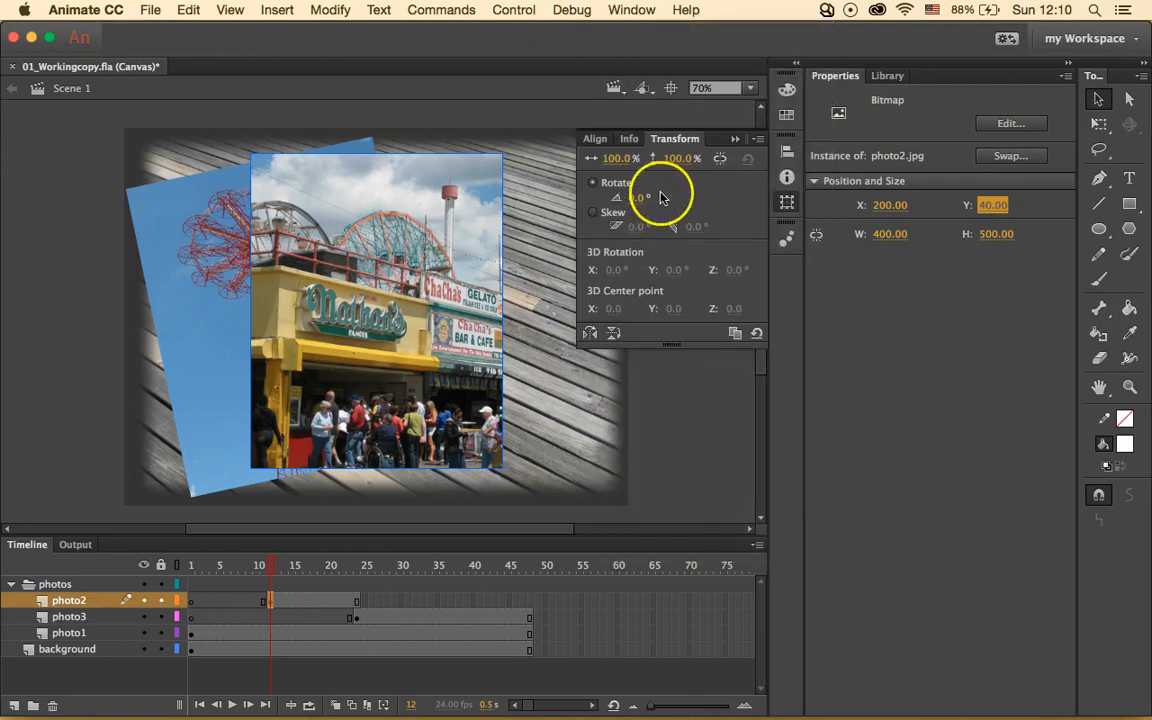
click(638, 200)
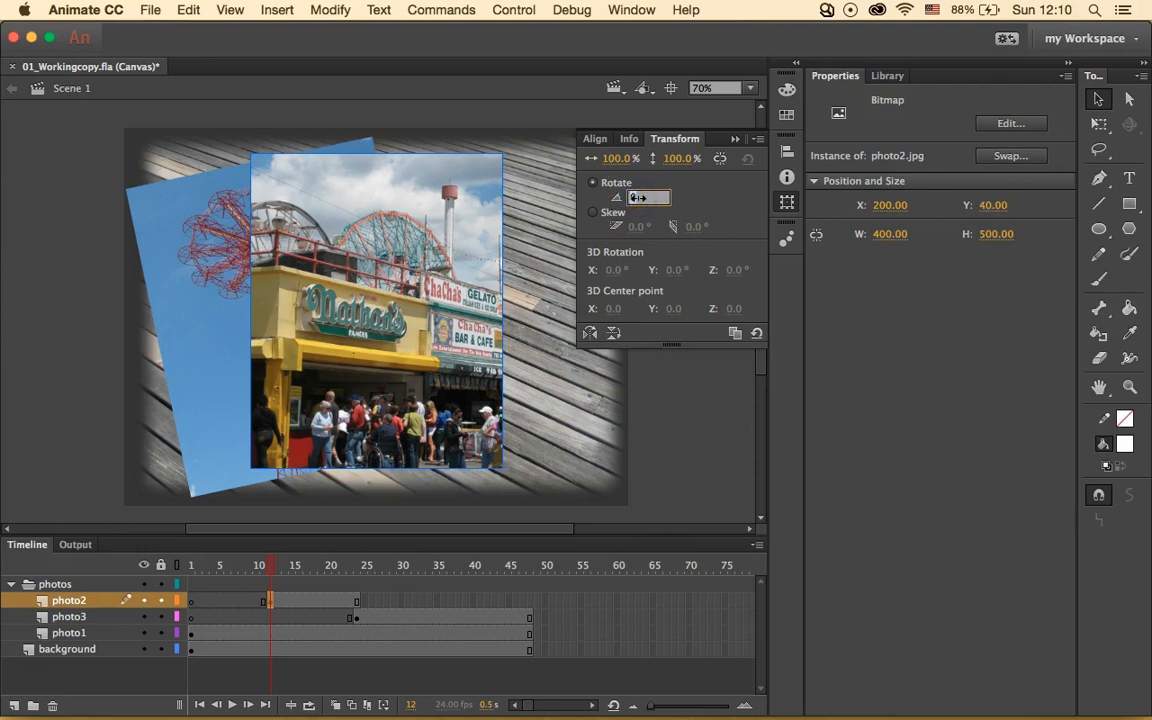
text(6)
key(Return)
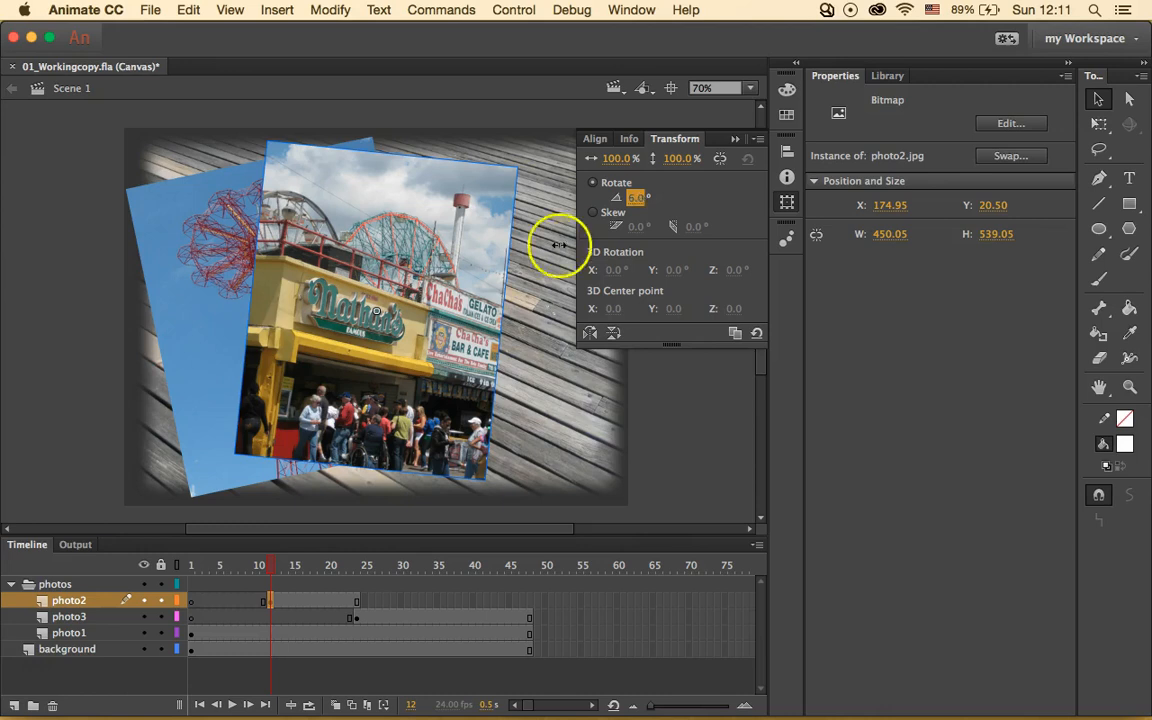
- Select the photo3 image at frame 48 and position it at X 360 and Y 65
click(104, 618)
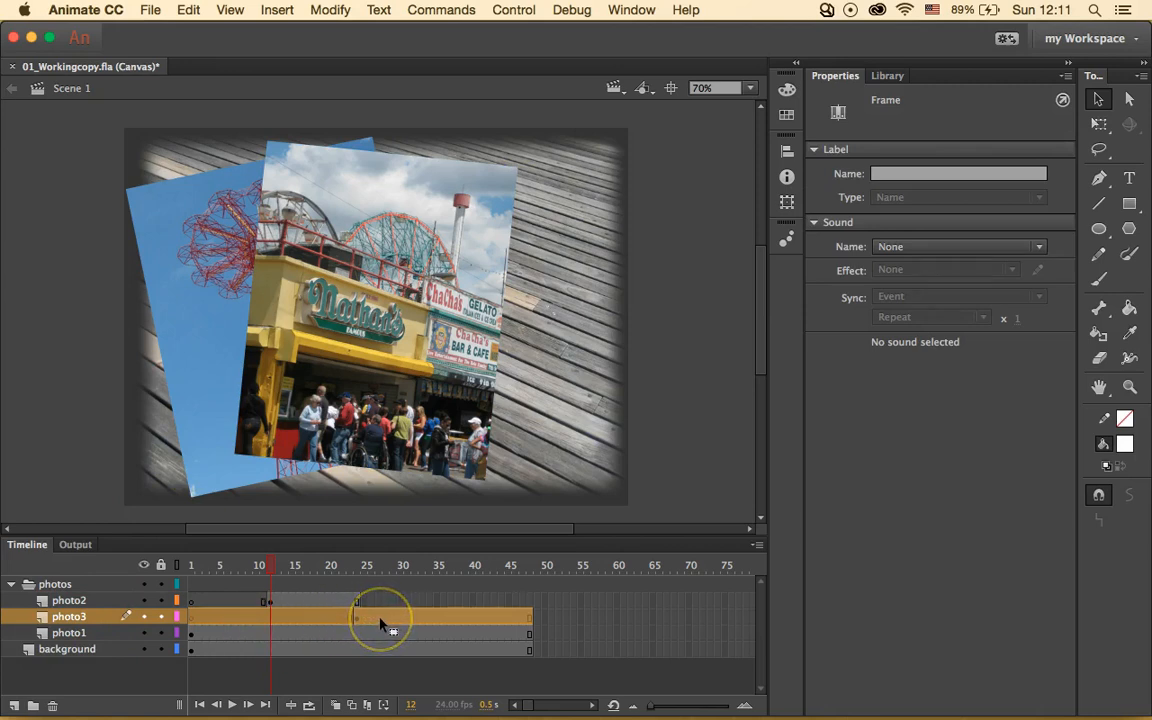
click(530, 617)
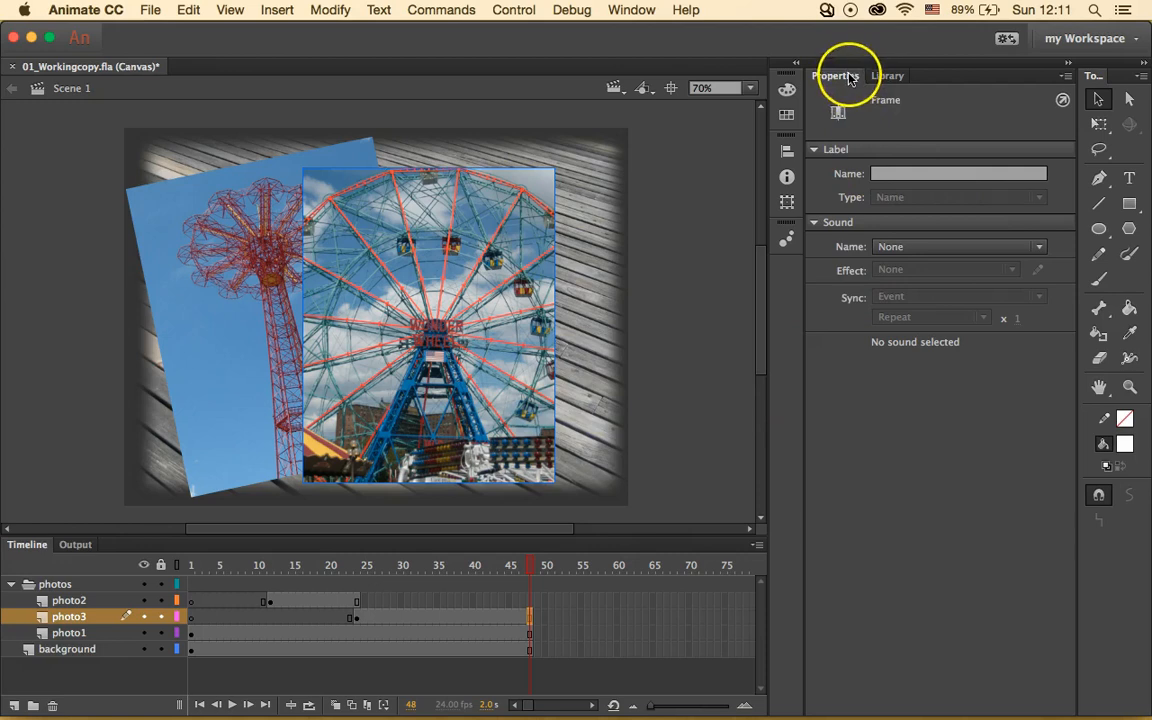
click(442, 333)
click(893, 205)
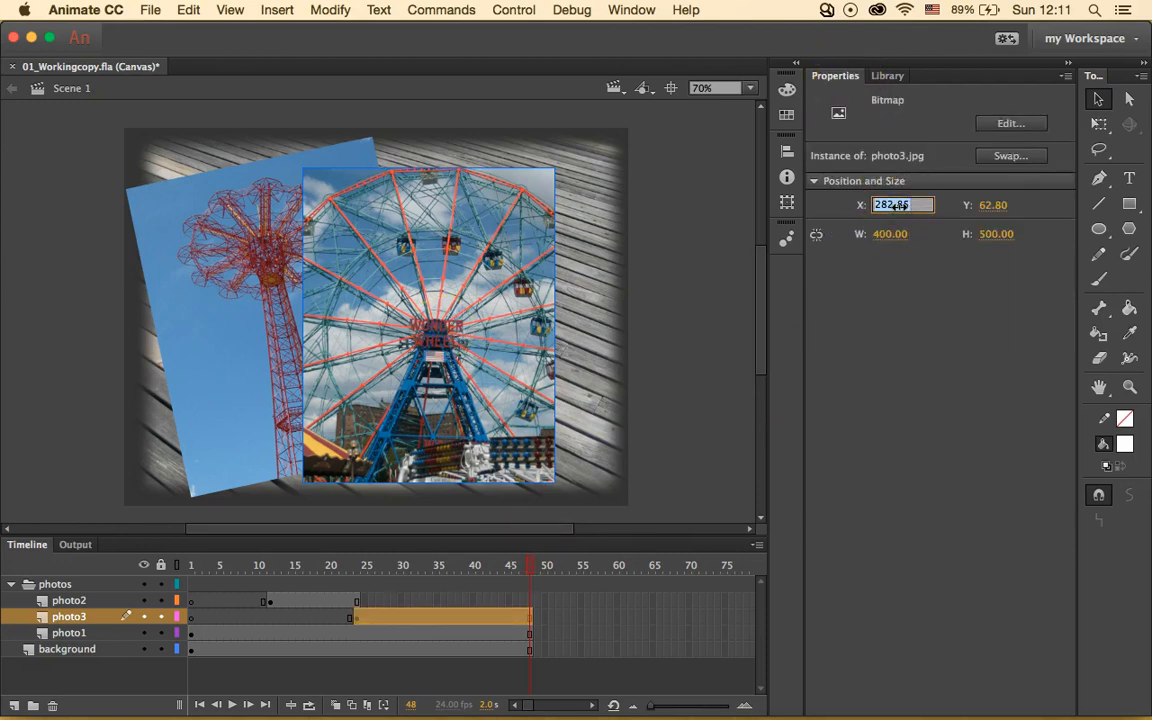
text(360)
key(Return)
click(992, 205)
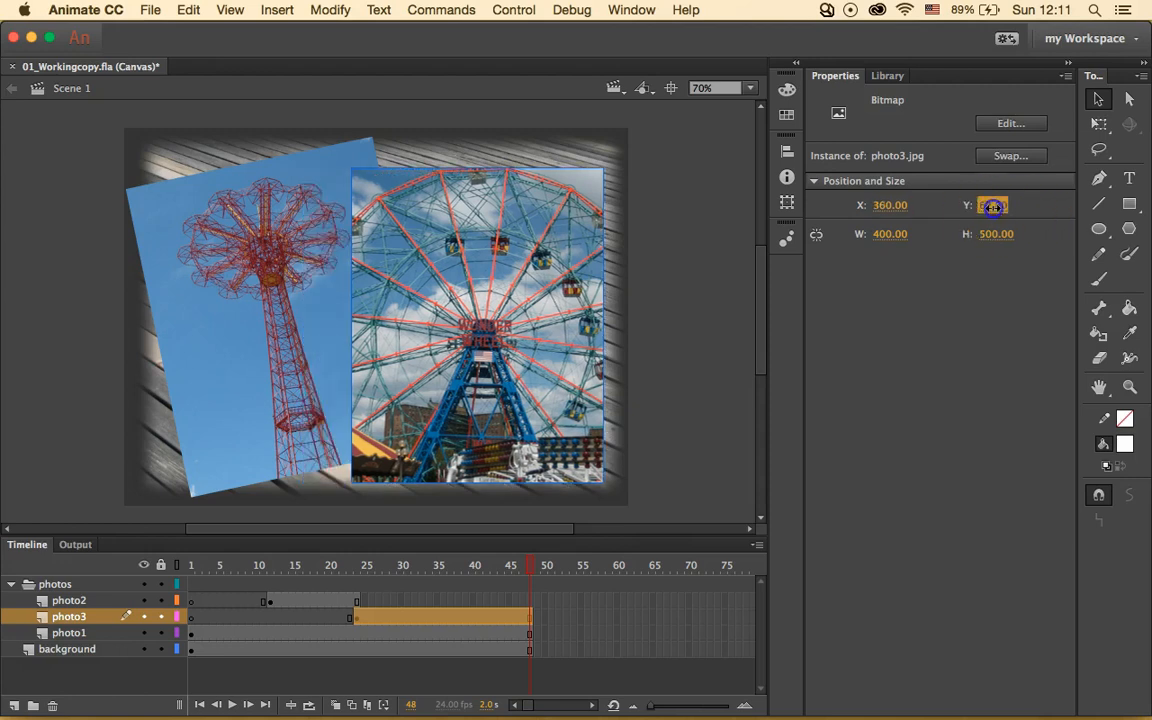
text(65)
key(Return)
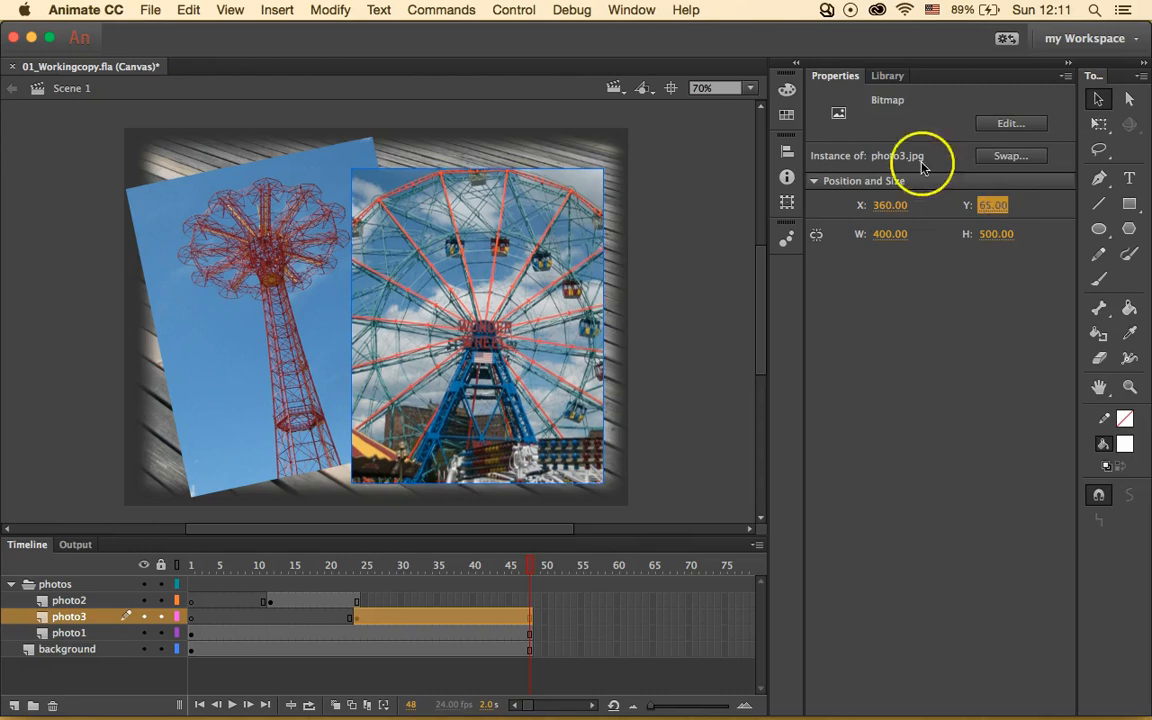
- Rotate the photo3 image by -2 degrees using Transform
click(638, 11)
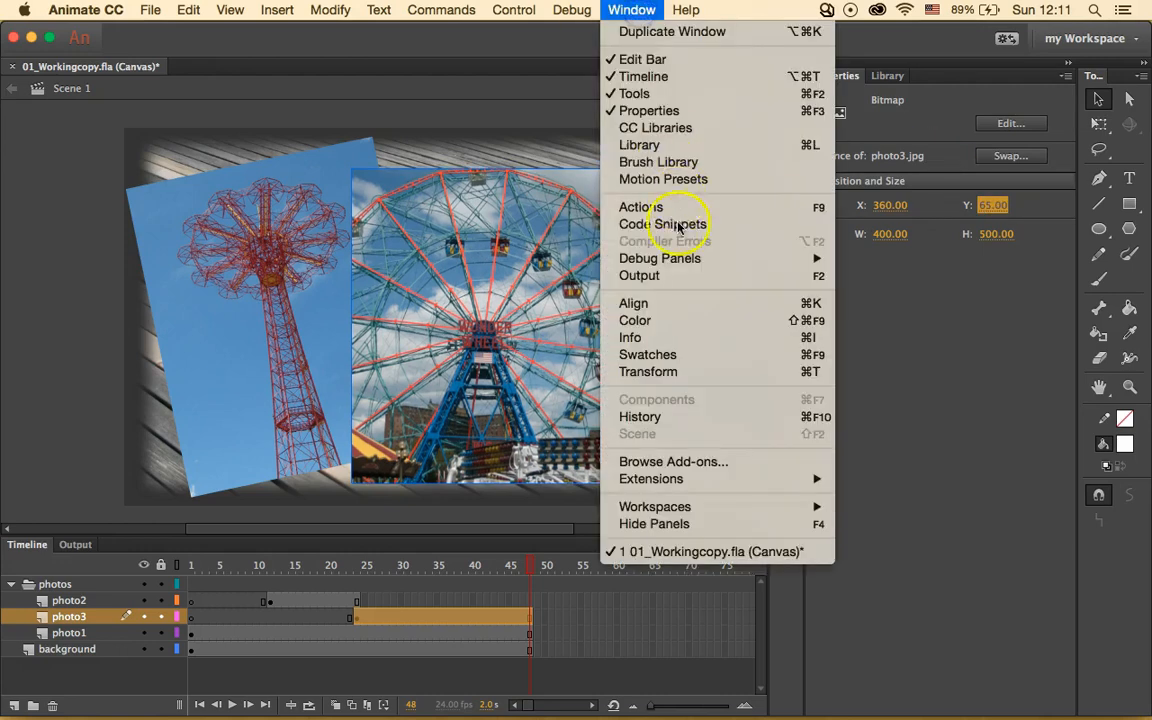
click(710, 372)
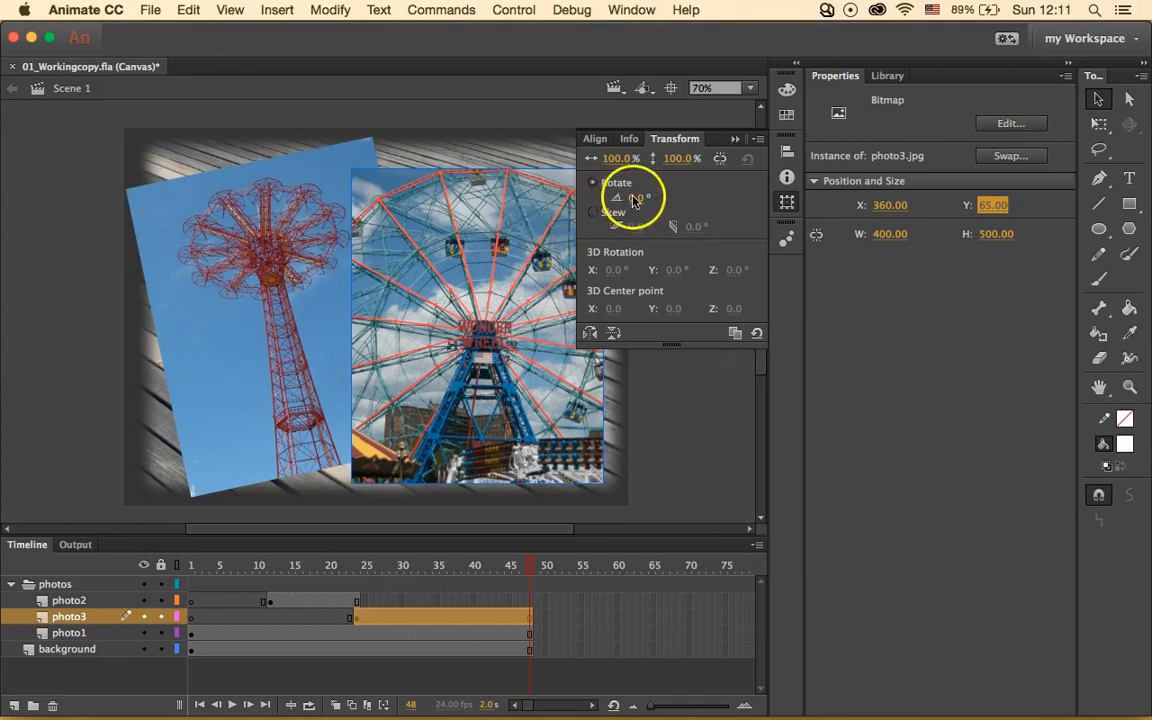
click(639, 197)
text(-2)
key(Return)
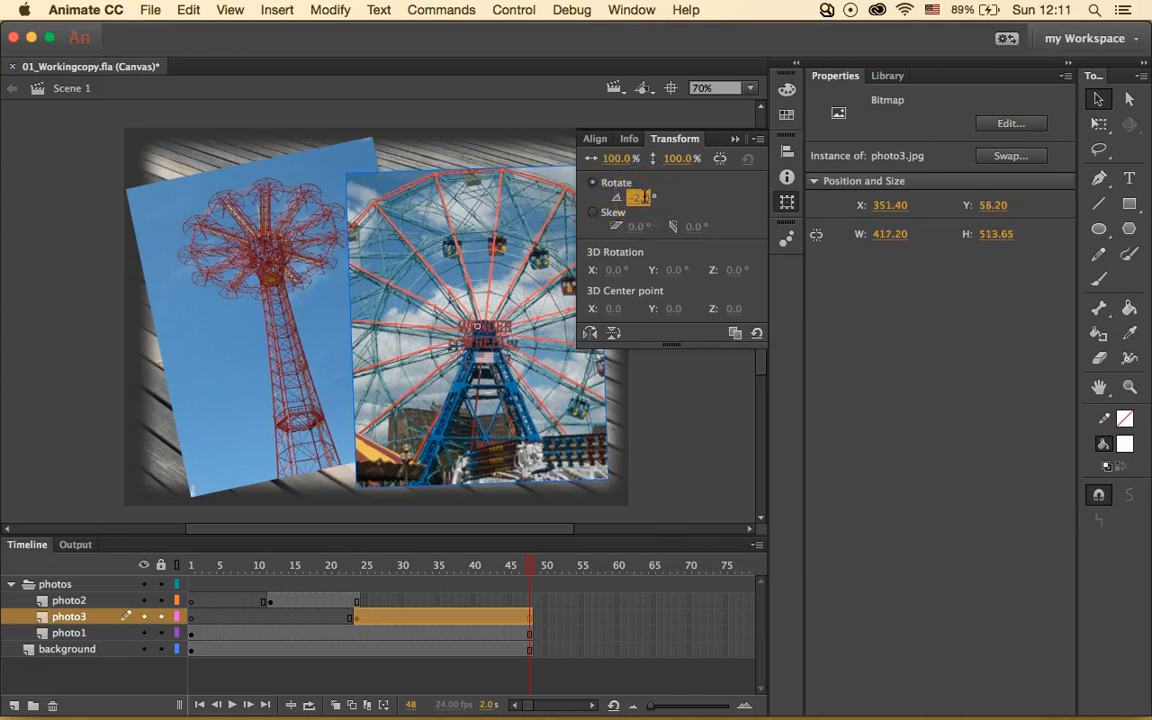
- Try moving the photo3 layer above photo2 in the photos folder and restore photo2 above photo3
click(85, 617)
drag(85, 617, 95, 600)
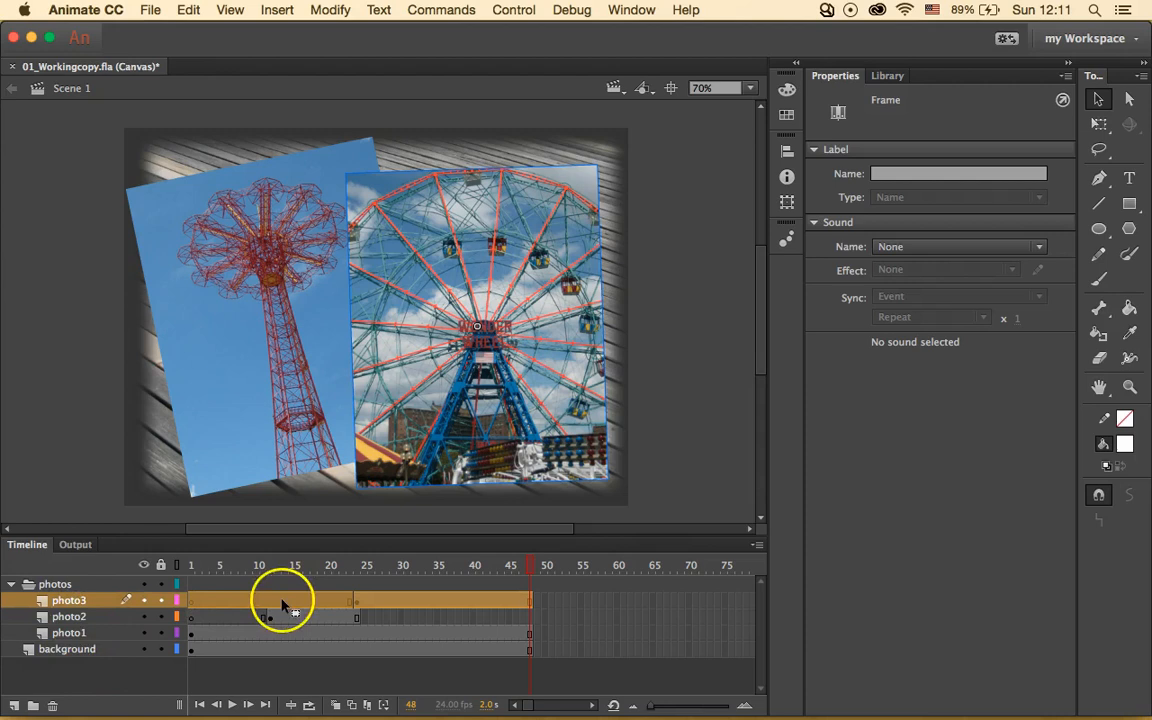
click(84, 617)
drag(84, 617, 85, 601)
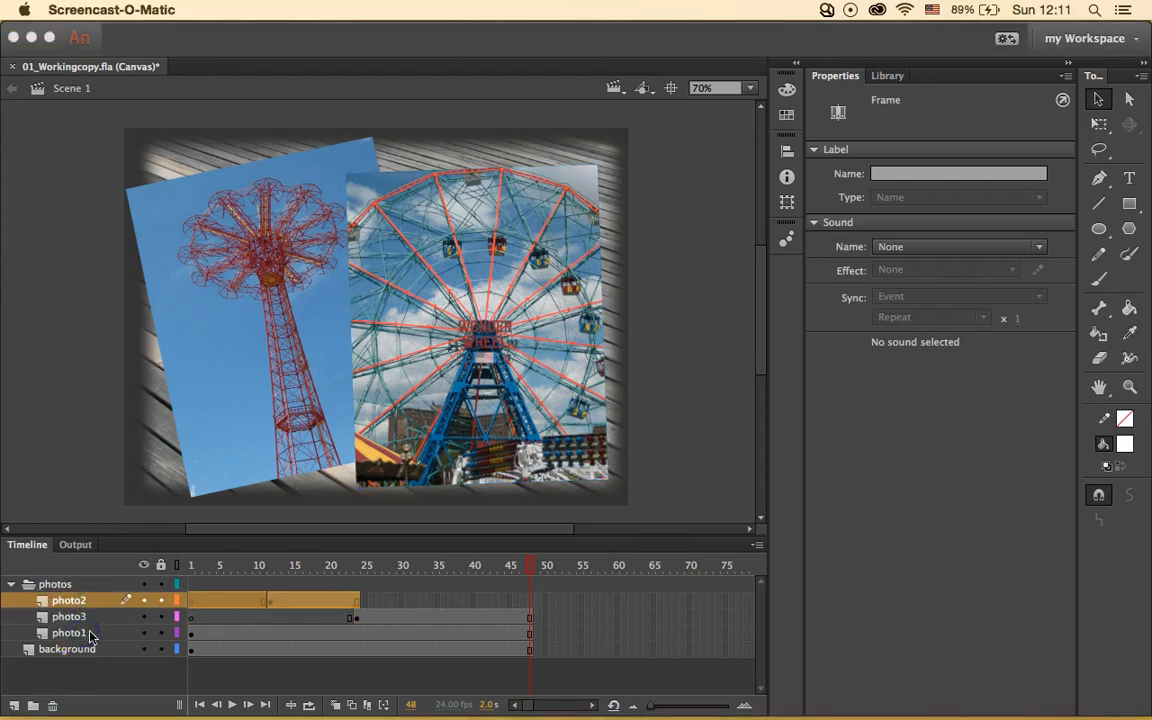
click(99, 602)
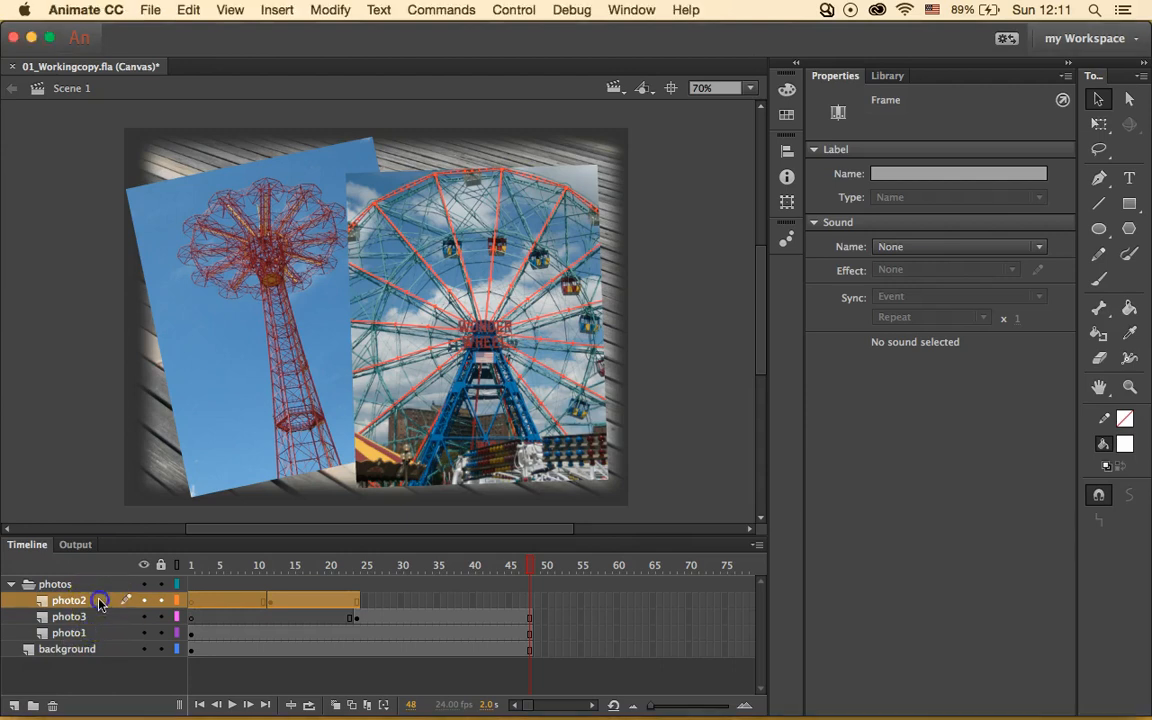
- Move the photo2 layer below photo3 in the photos folder and check the photo stacking at frames 31 and 24
click(24, 601)
drag(24, 601, 12, 621)
click(408, 617)
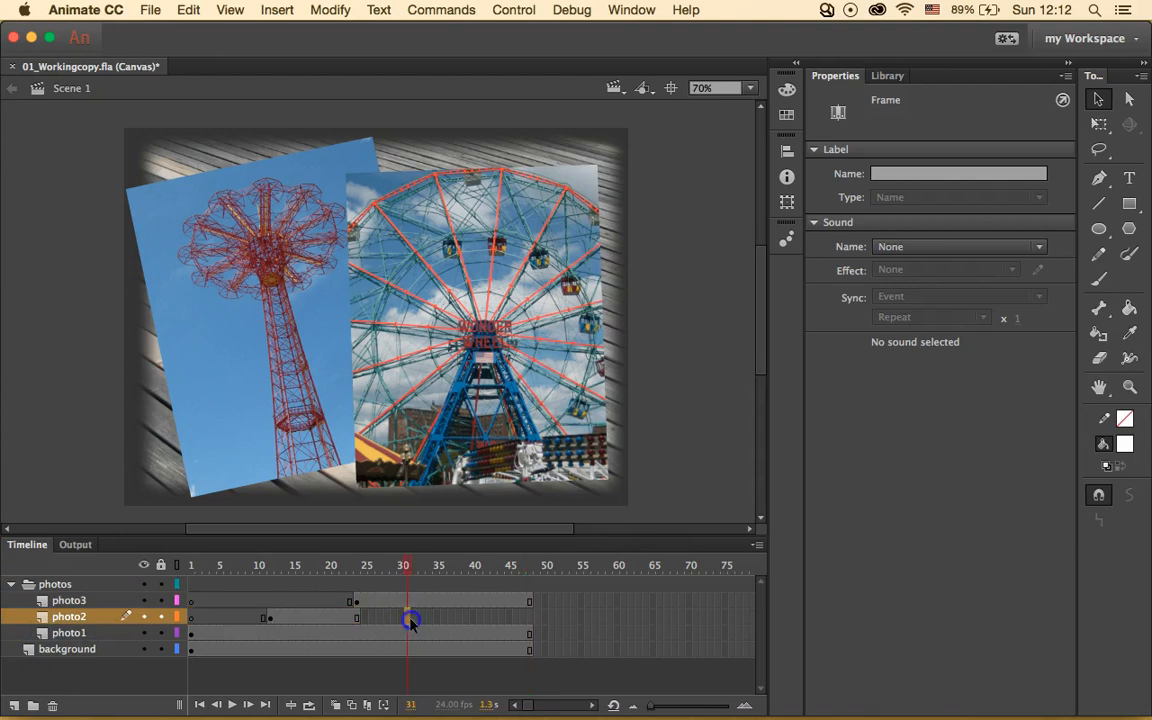
click(357, 602)
click(408, 602)
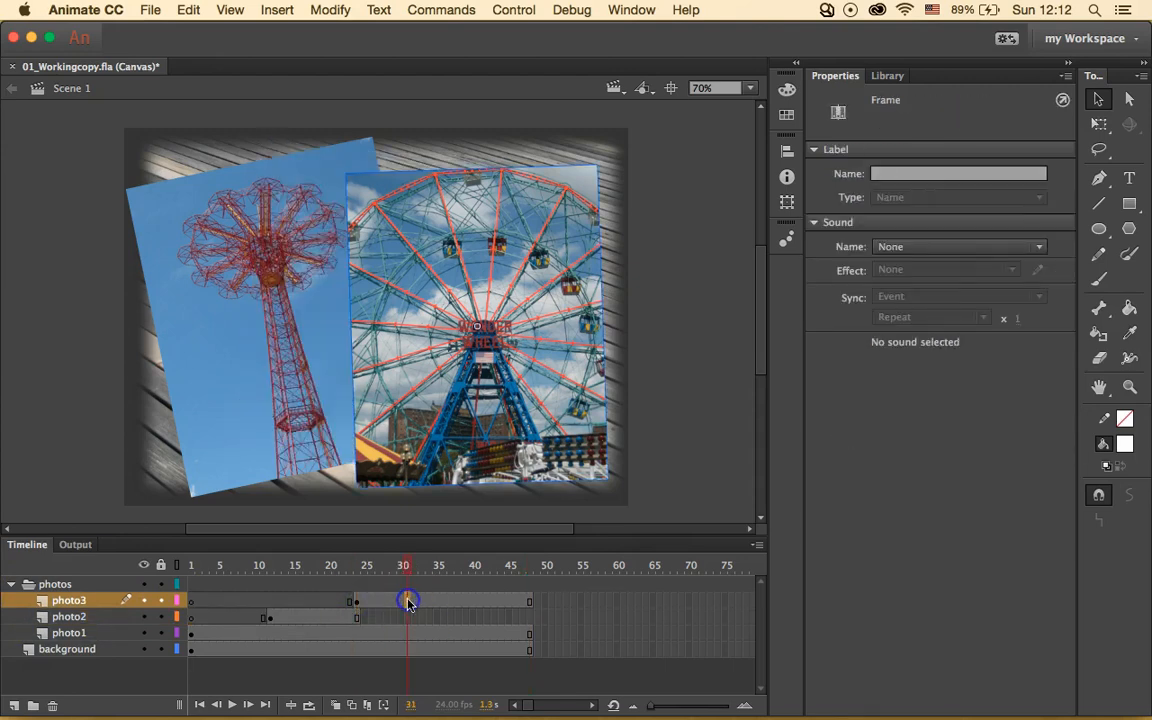
click(358, 601)
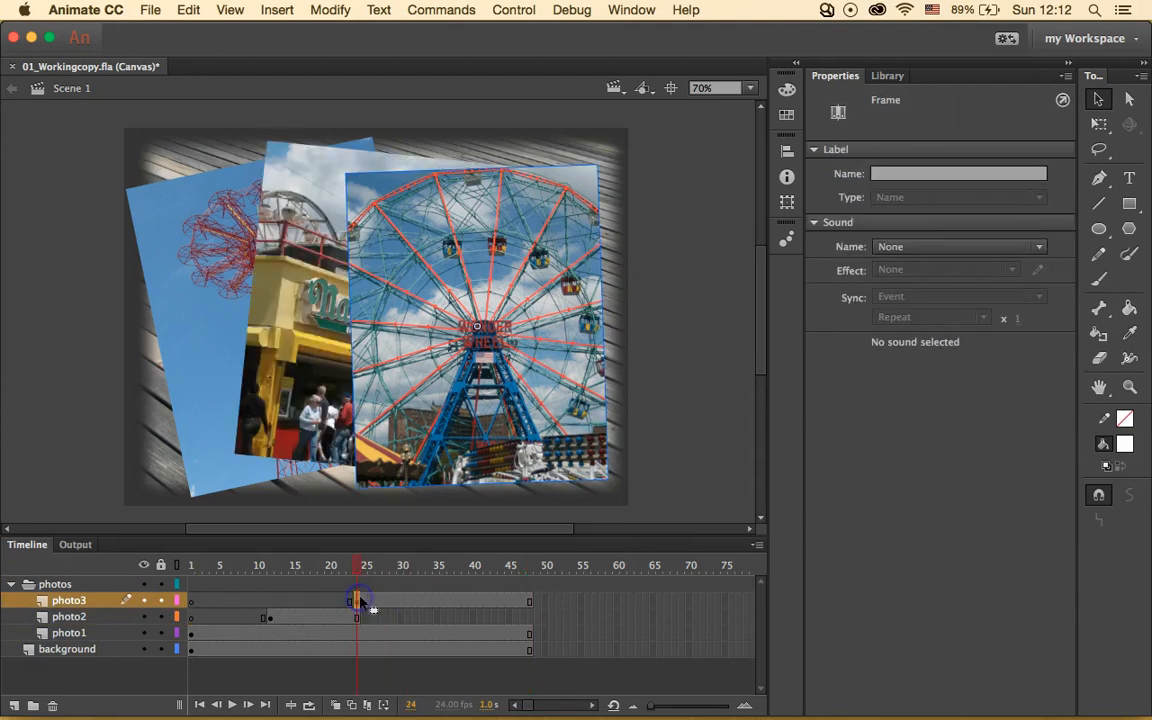
click(579, 618)
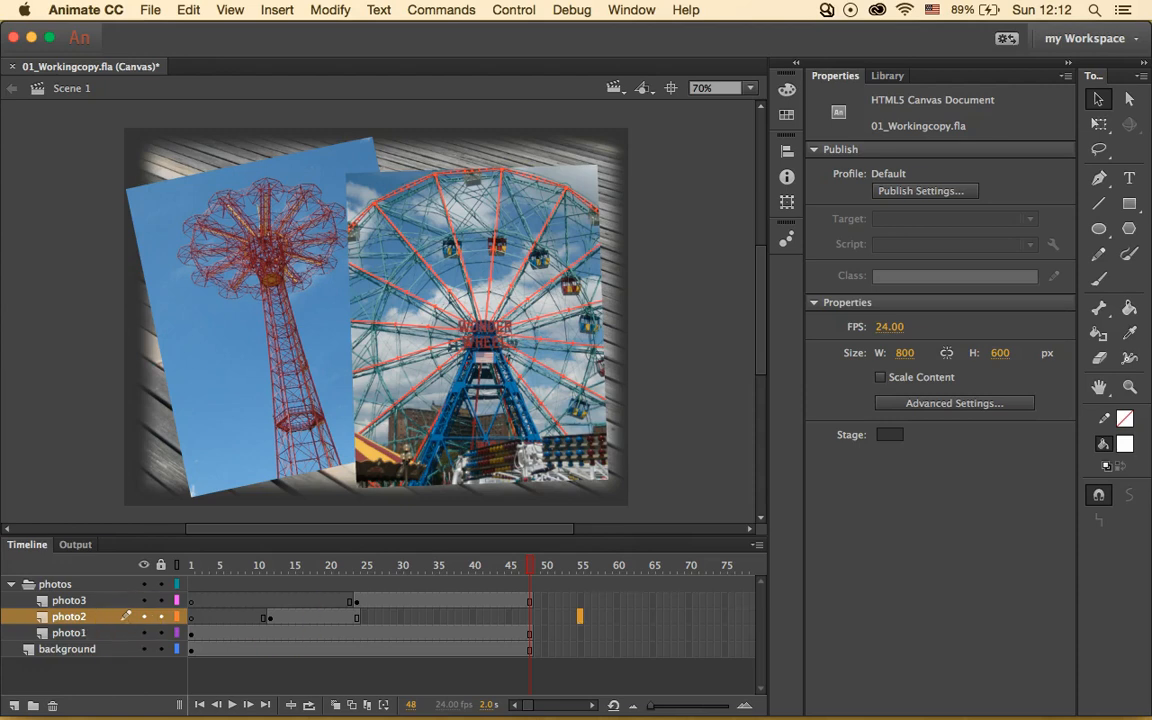
- Add a new layer above the photos folder and name it stars
click(82, 585)
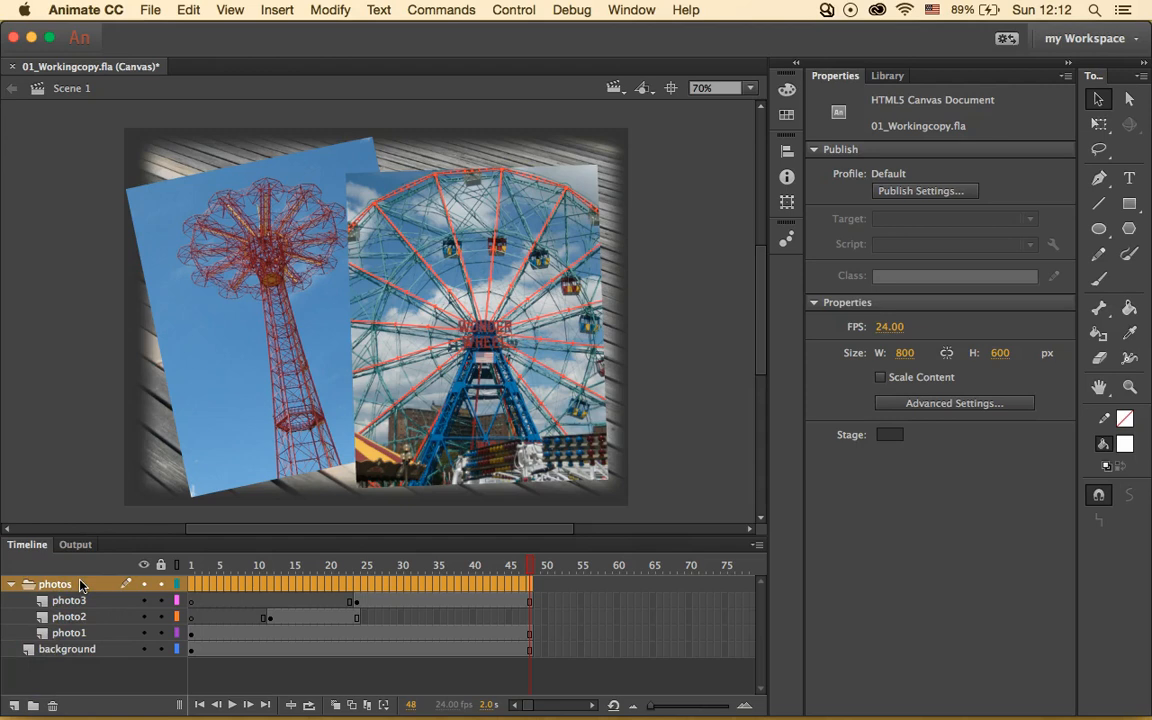
click(14, 705)
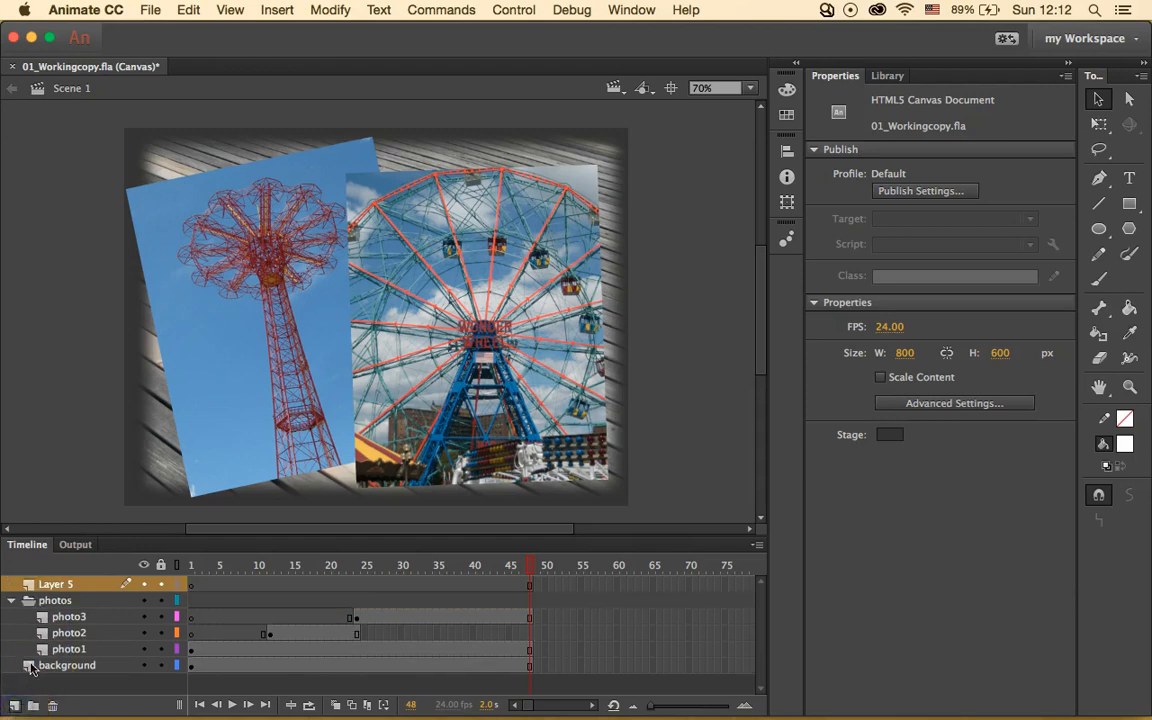
double_click(60, 583)
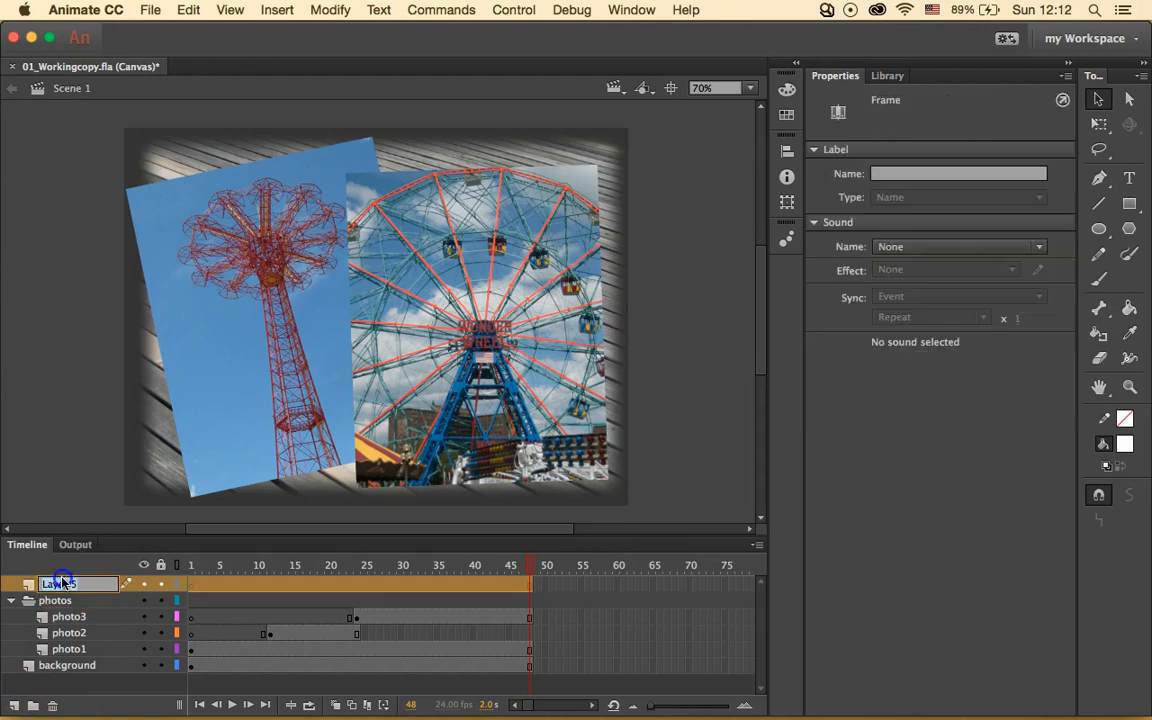
text(stars)
key(Return)
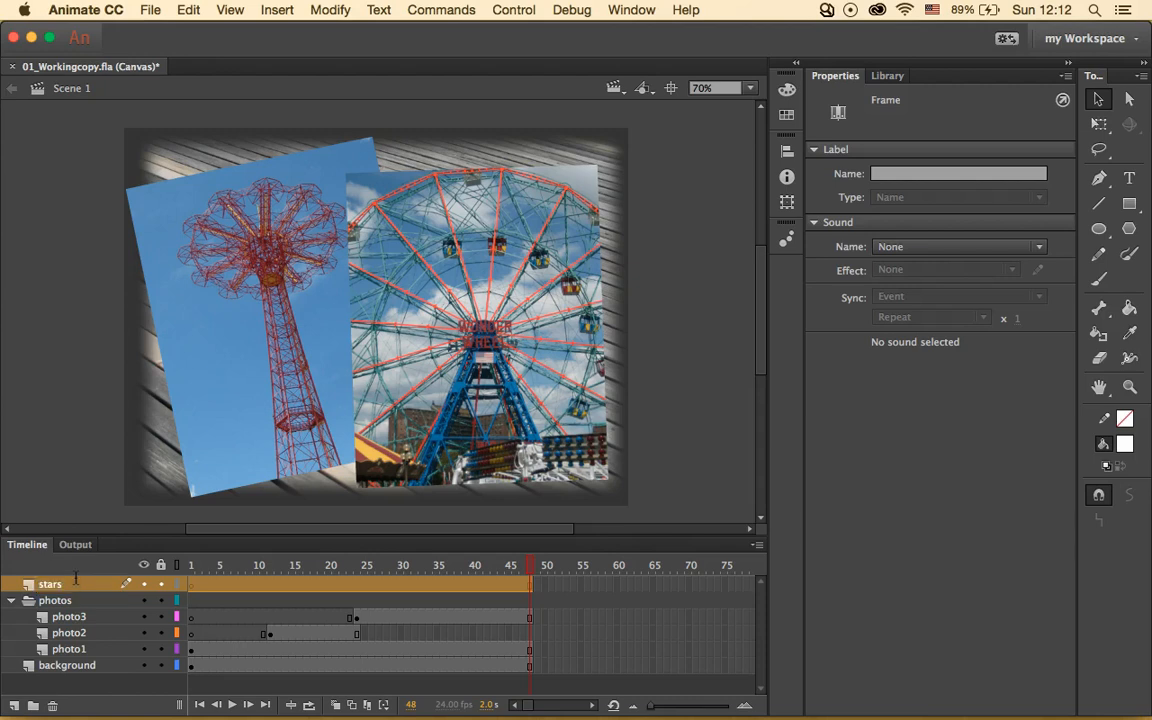
- Examine when the photos appear on the timeline, stepping through frames up to the photo3 keyframe at frame 24
click(268, 637)
click(243, 586)
click(270, 617)
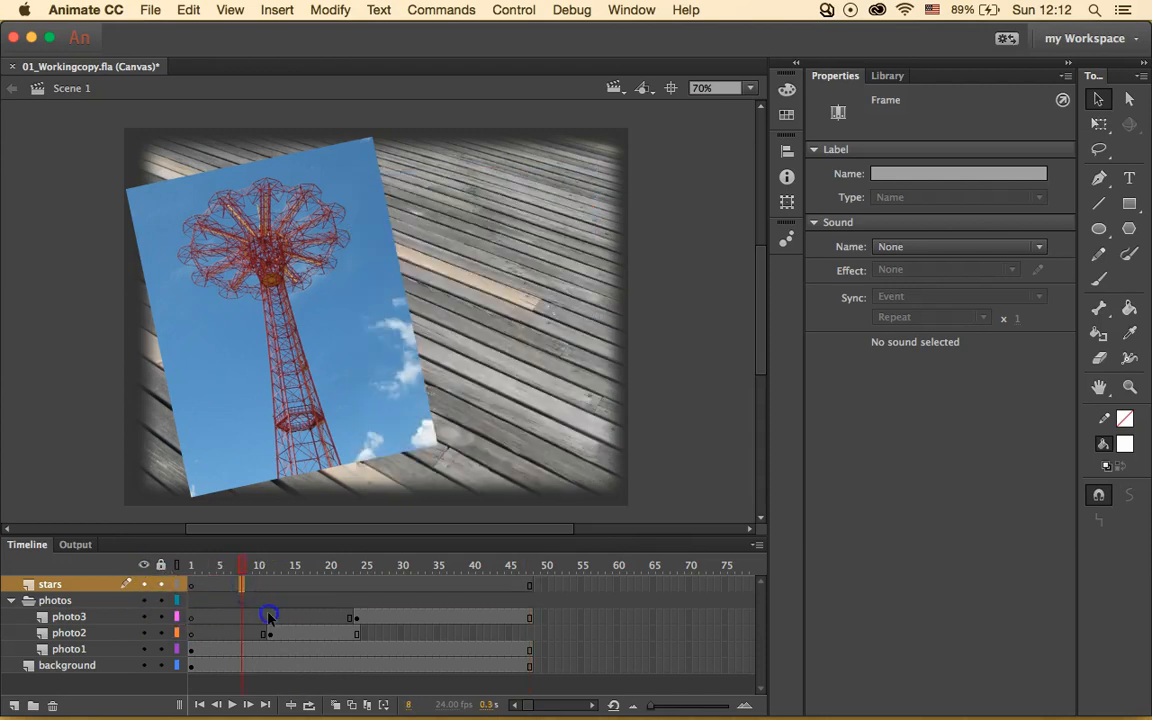
click(302, 634)
click(330, 617)
click(358, 618)
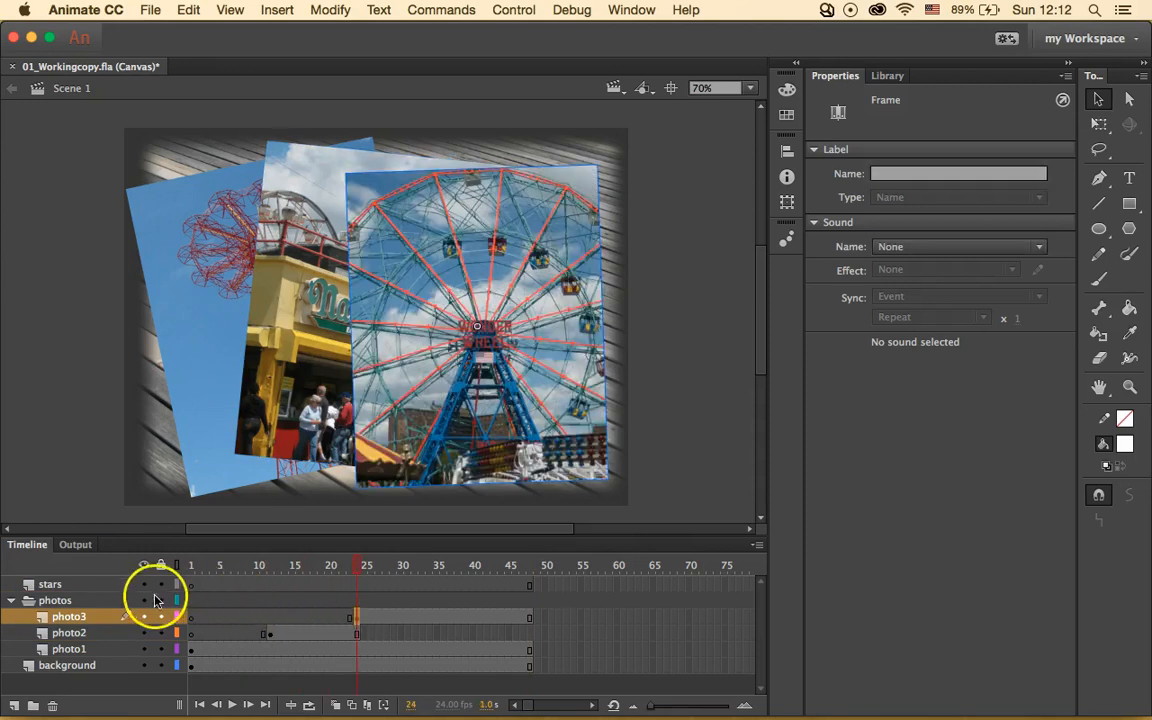
- Make the stars layer active and lock the photos folder and the background layer
click(88, 586)
click(159, 600)
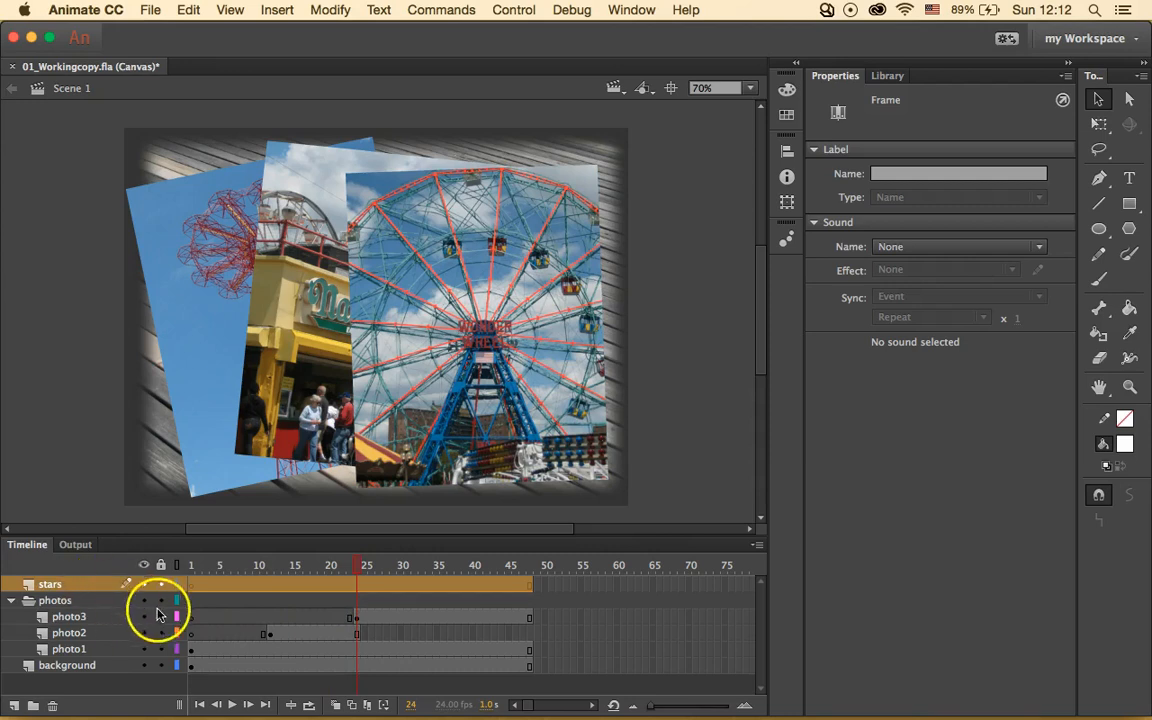
click(159, 665)
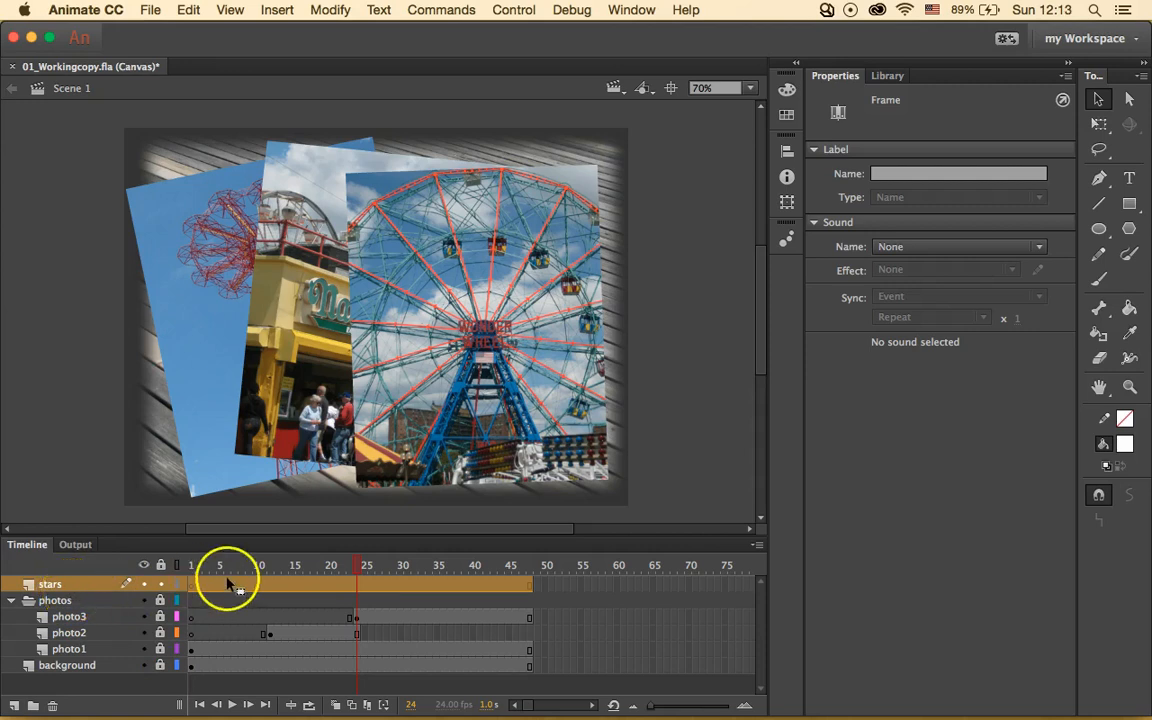
- Insert a keyframe at frame 36 on the stars layer
click(442, 585)
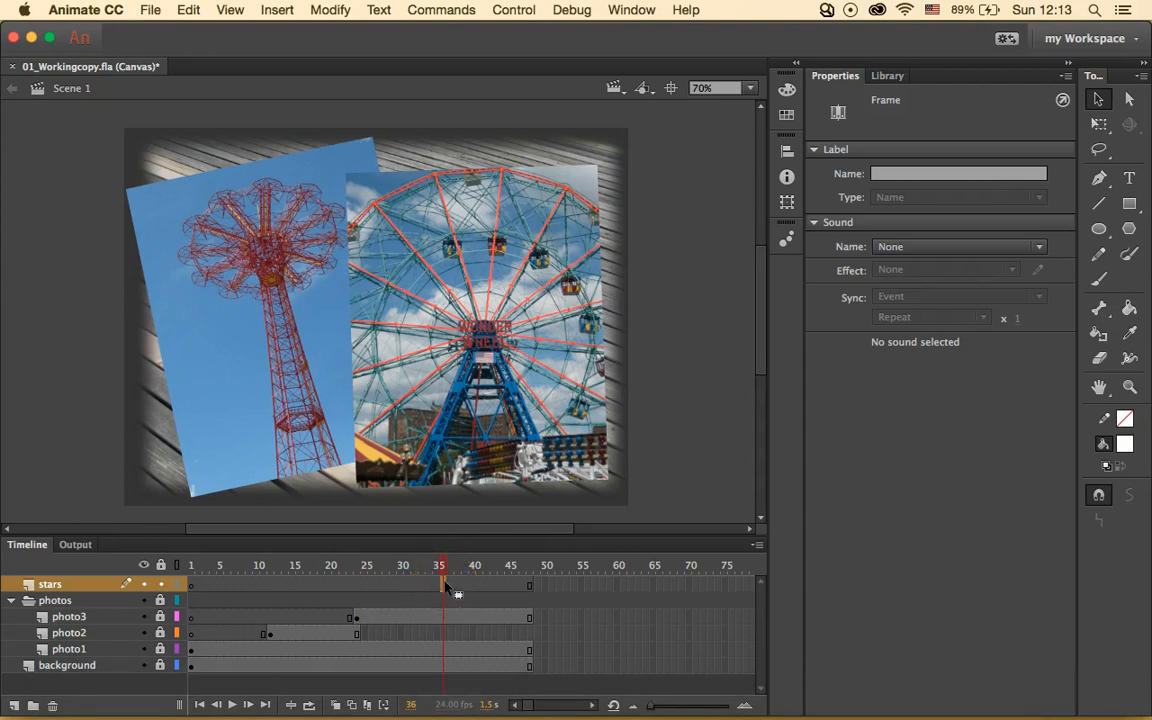
click(277, 10)
click(370, 122)
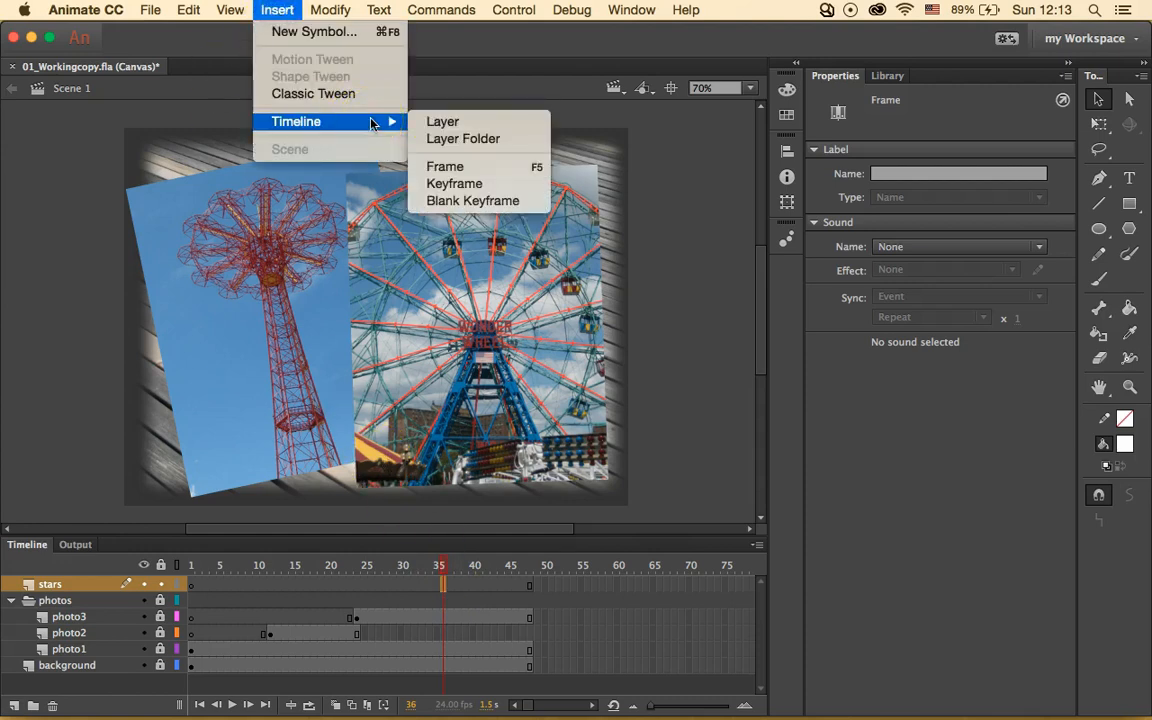
click(492, 182)
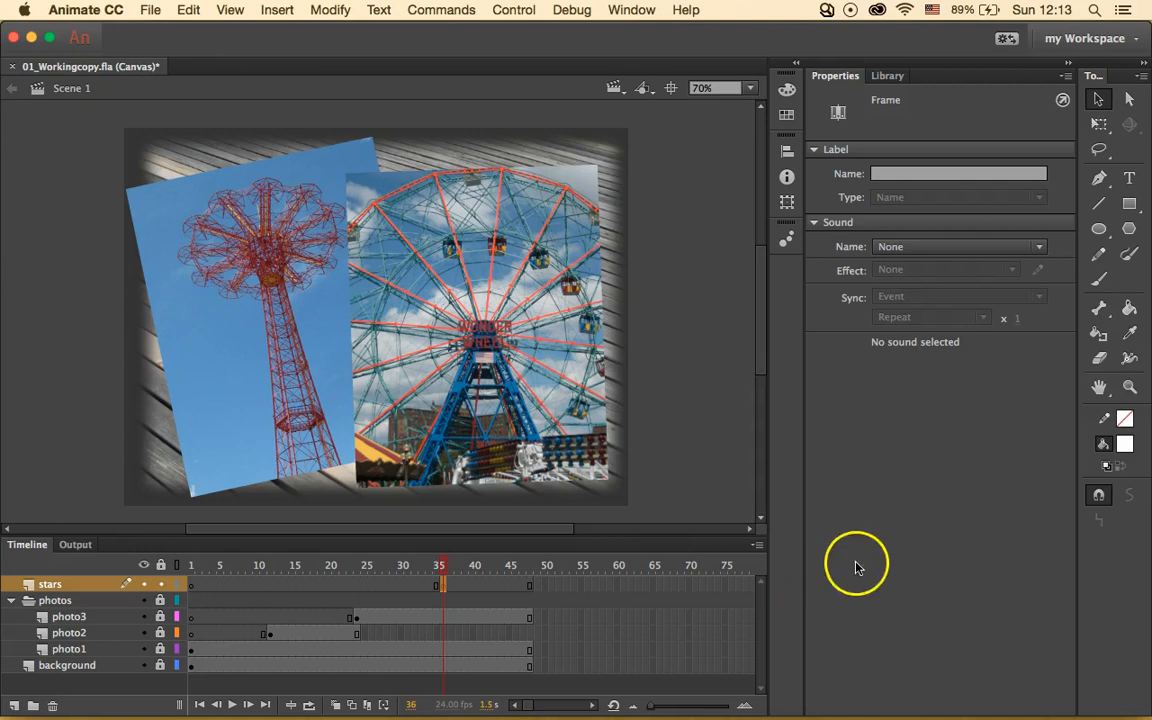
- Activate the PolyStar tool with no stroke and a yellow #FFFF00 fill
click(1131, 232)
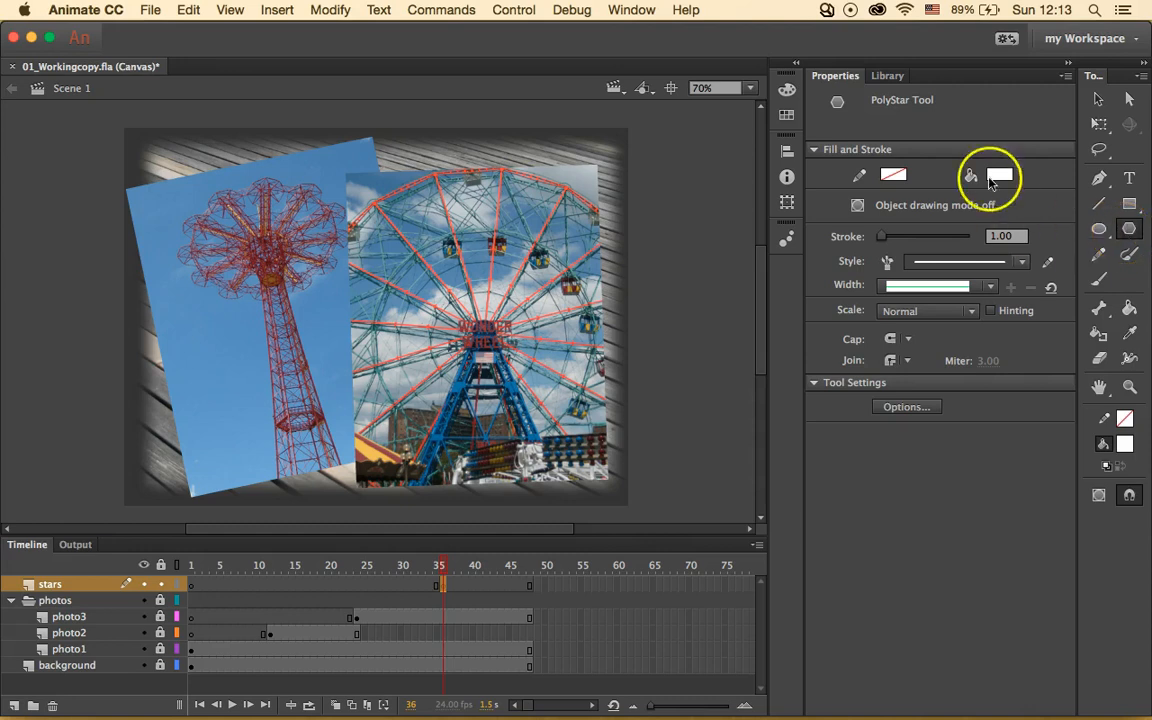
click(894, 176)
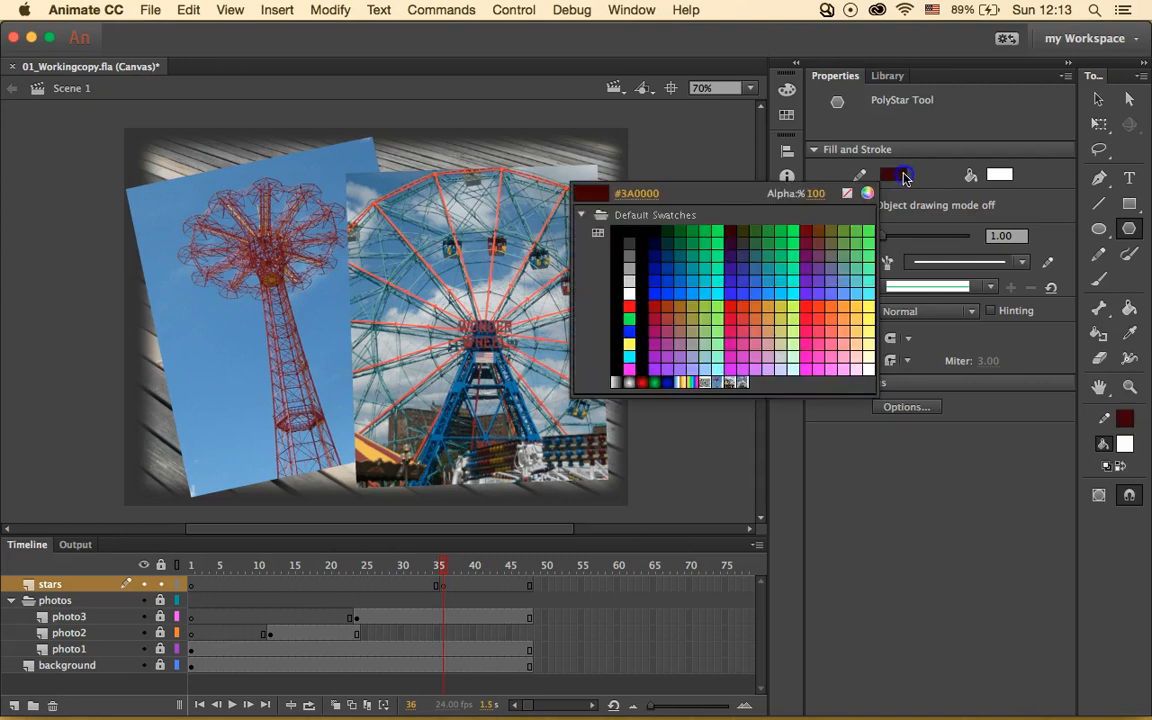
click(847, 193)
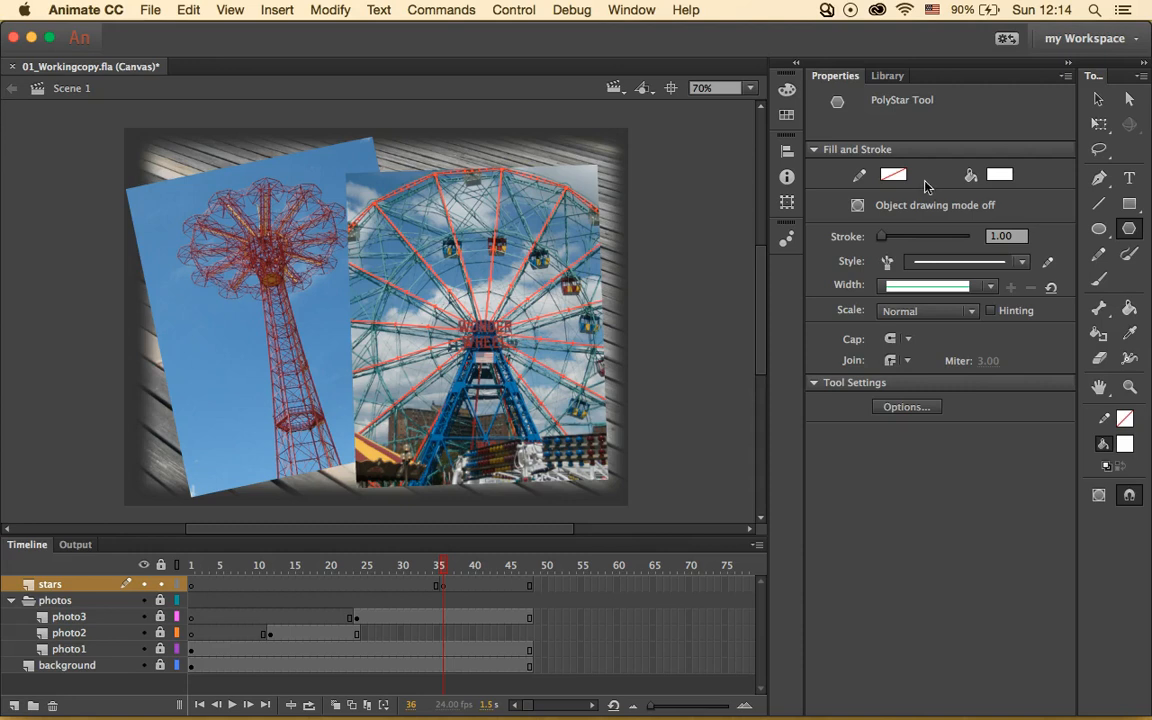
click(1000, 175)
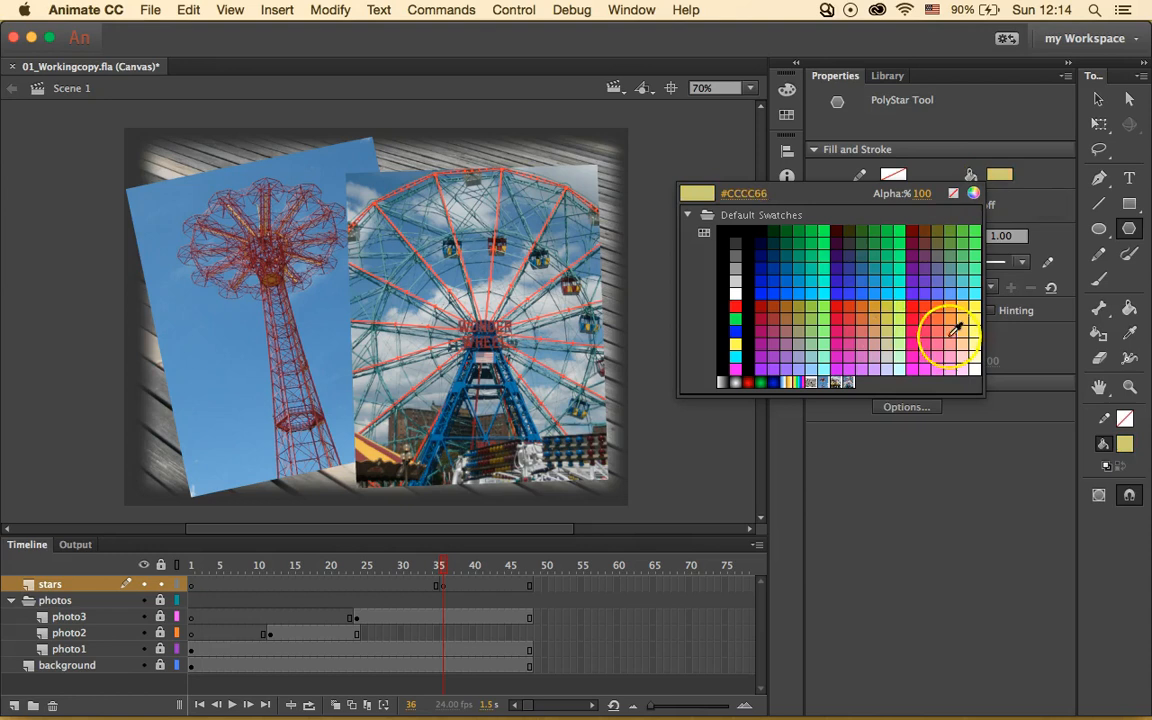
click(977, 307)
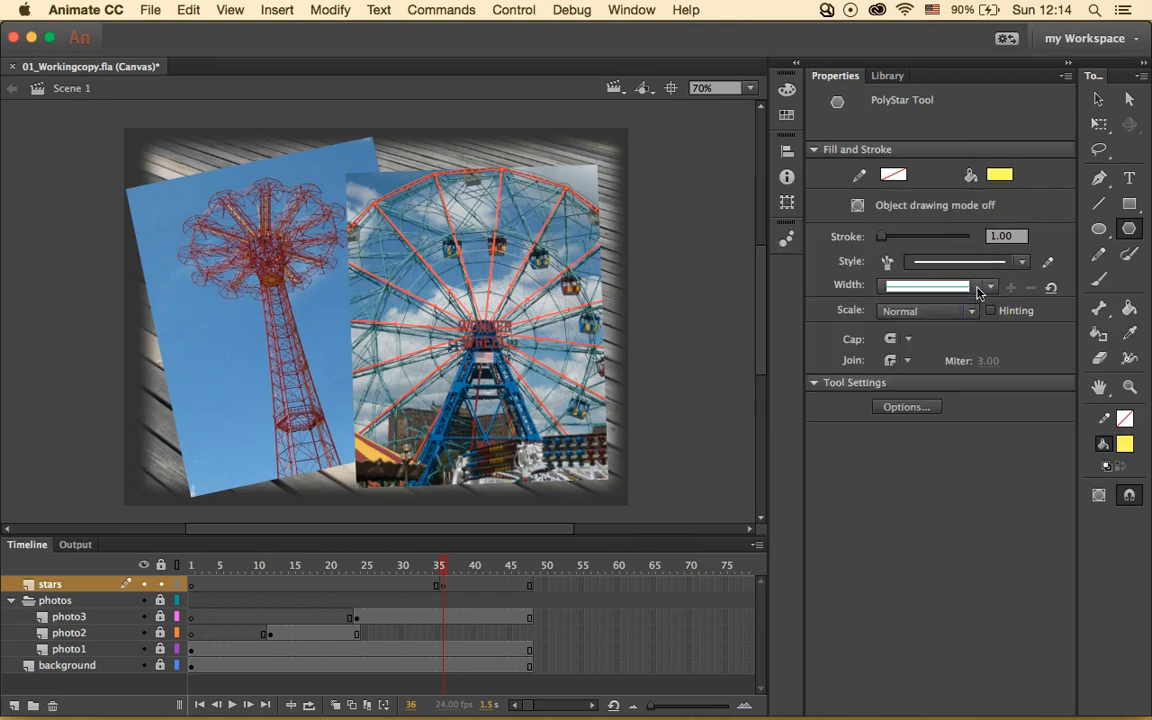
- Look into the custom color picker and alpha option for the fill, and reapply the yellow swatch
click(990, 245)
click(1000, 176)
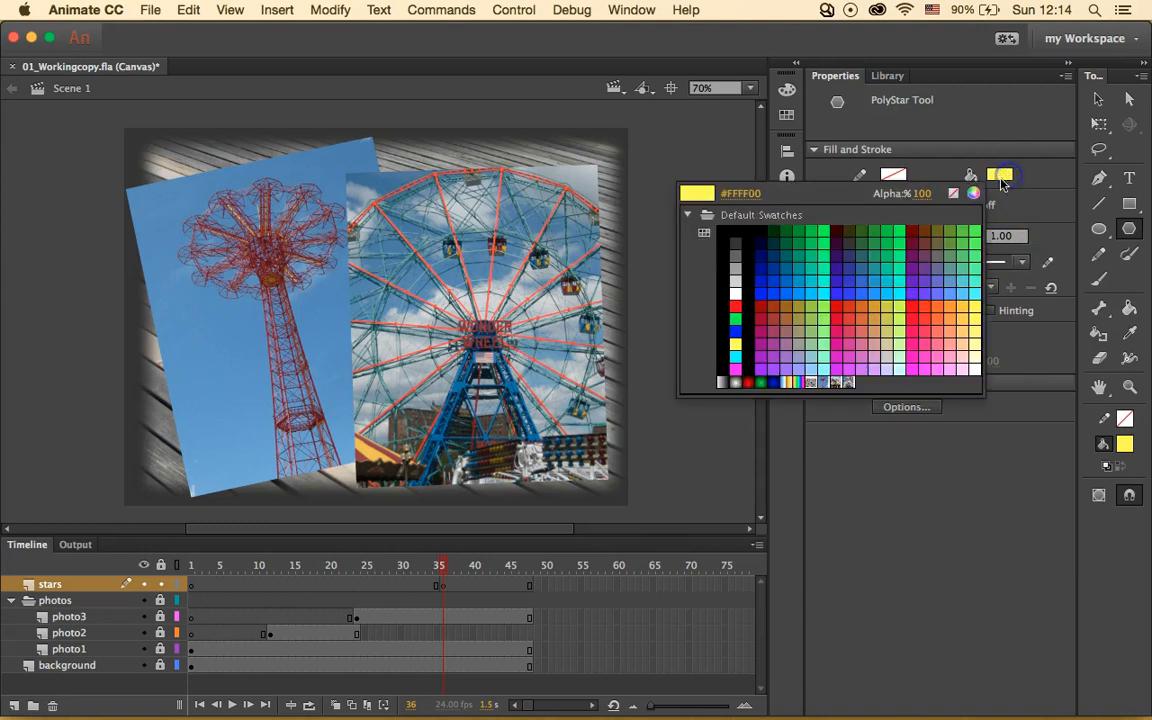
click(974, 193)
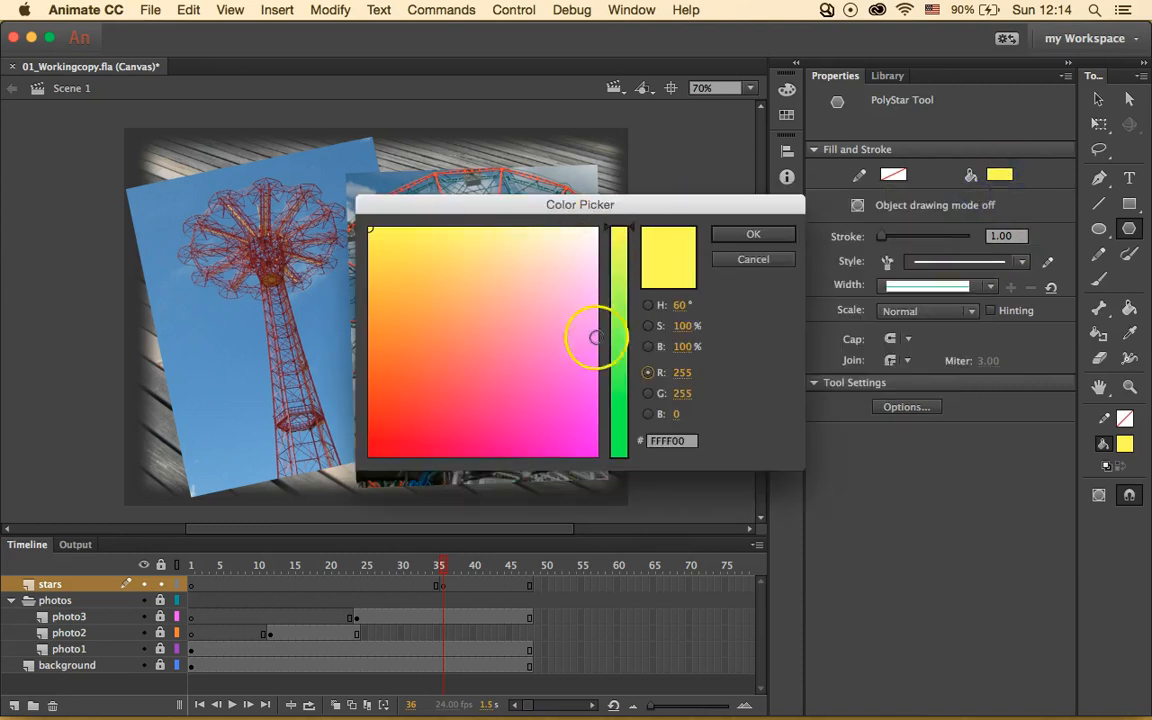
click(756, 261)
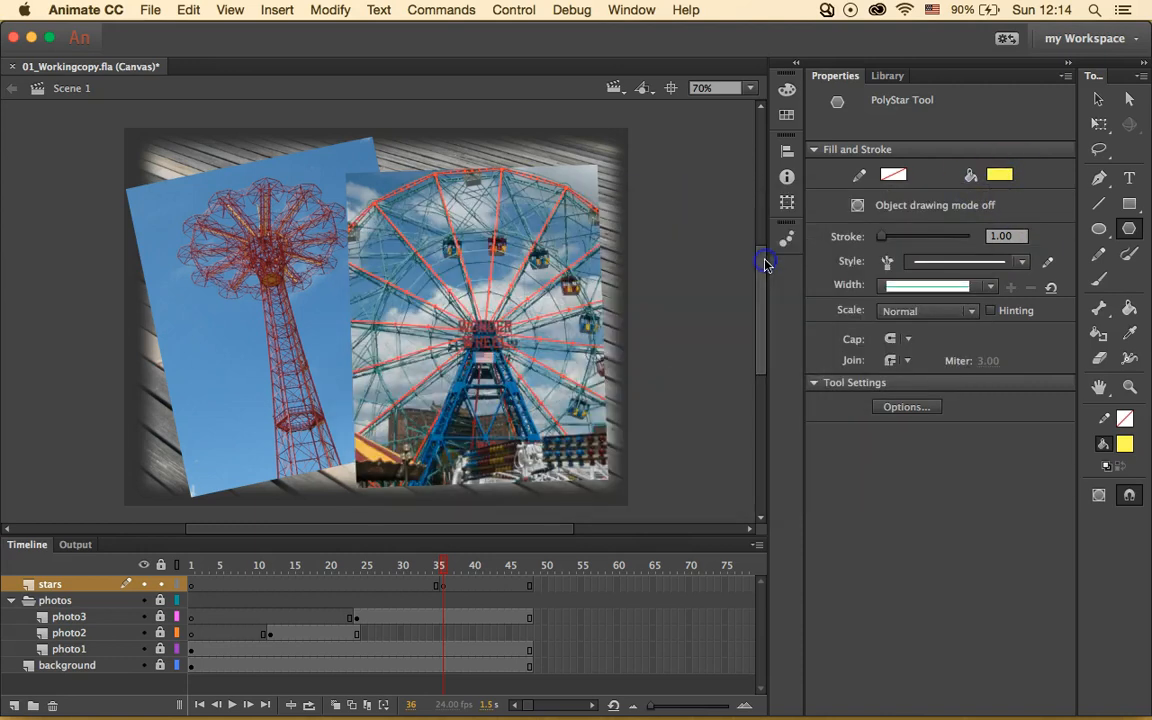
click(1000, 177)
click(918, 194)
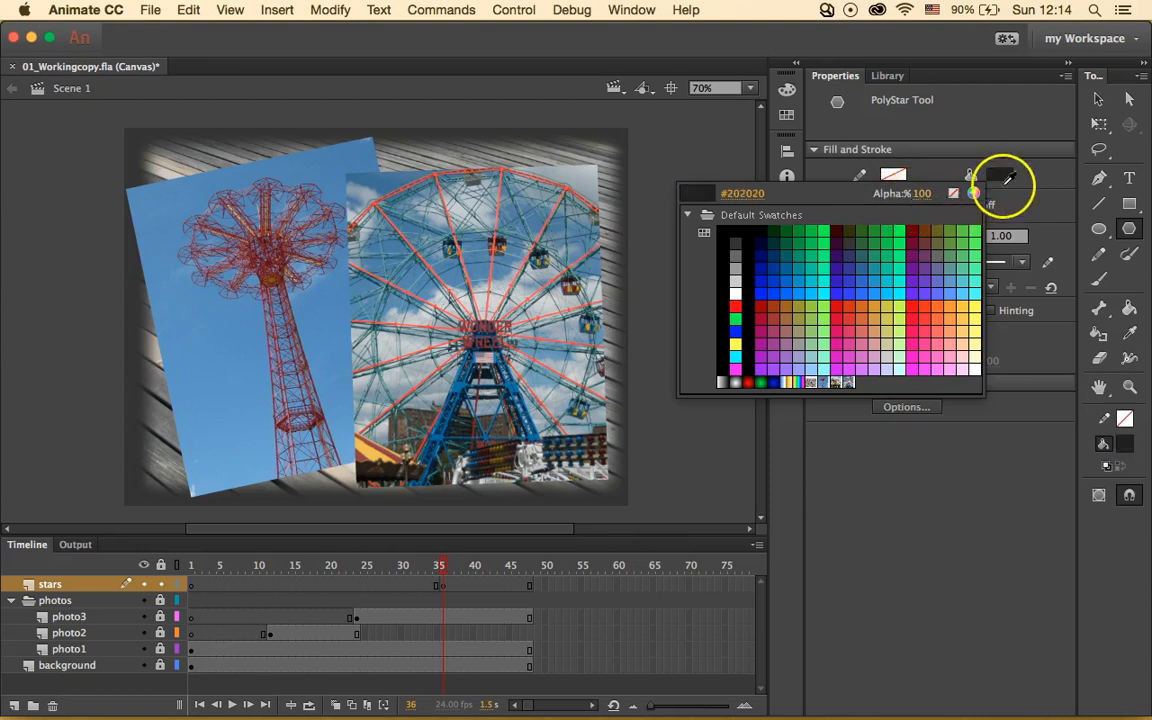
click(1005, 174)
click(1000, 176)
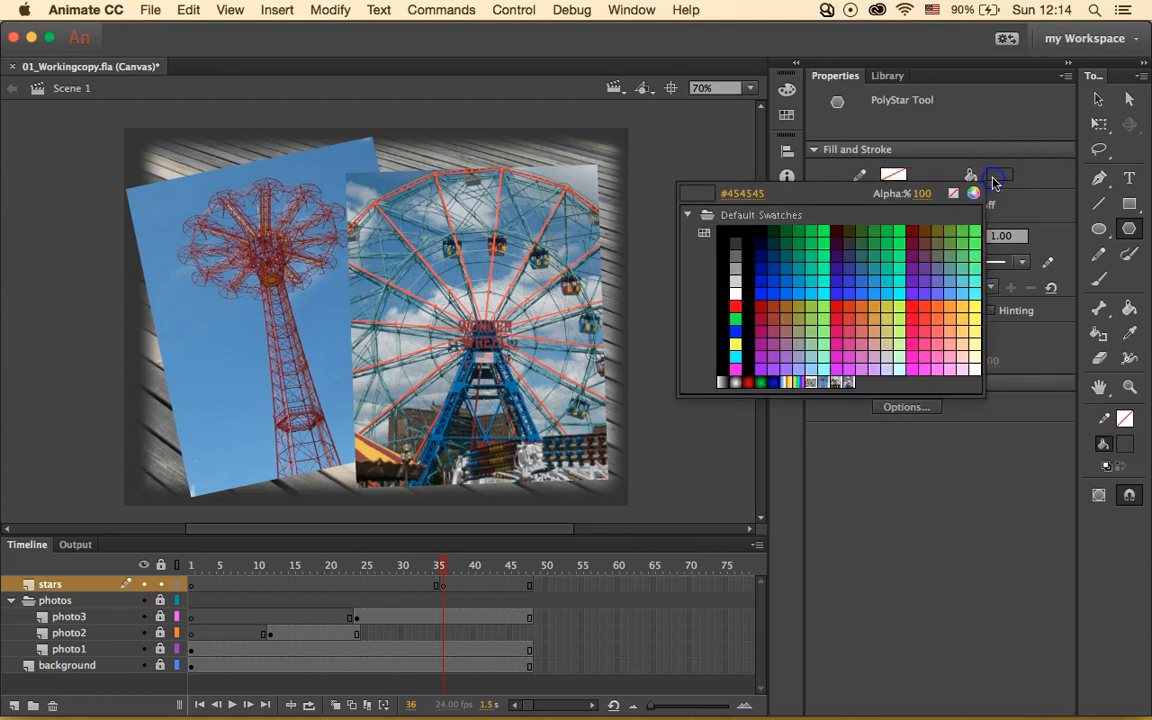
click(975, 300)
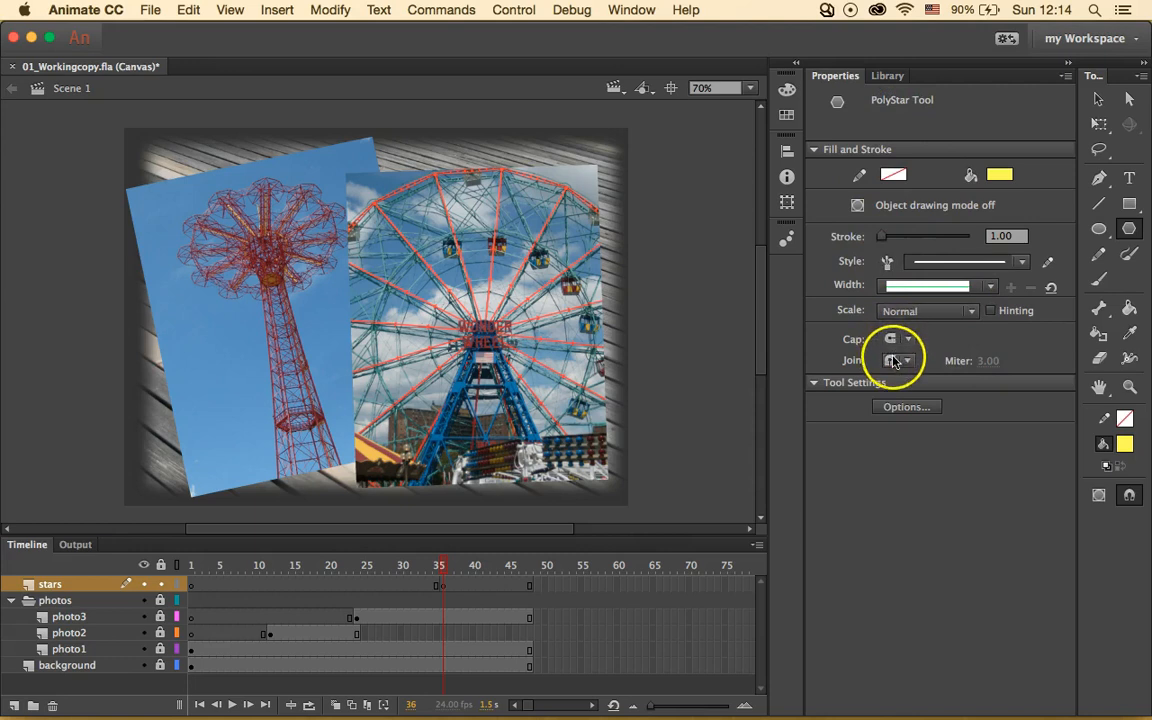
- Set the PolyStar tool style to star with 5 sides and a star point size of 0.50
click(915, 405)
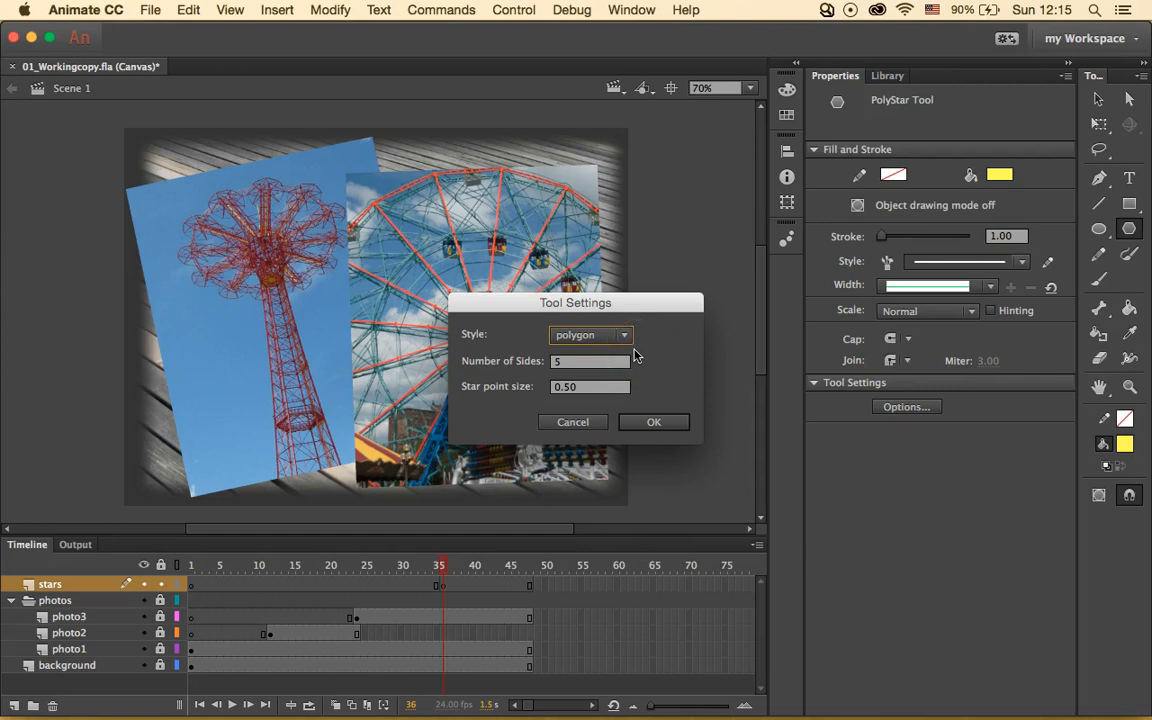
click(624, 335)
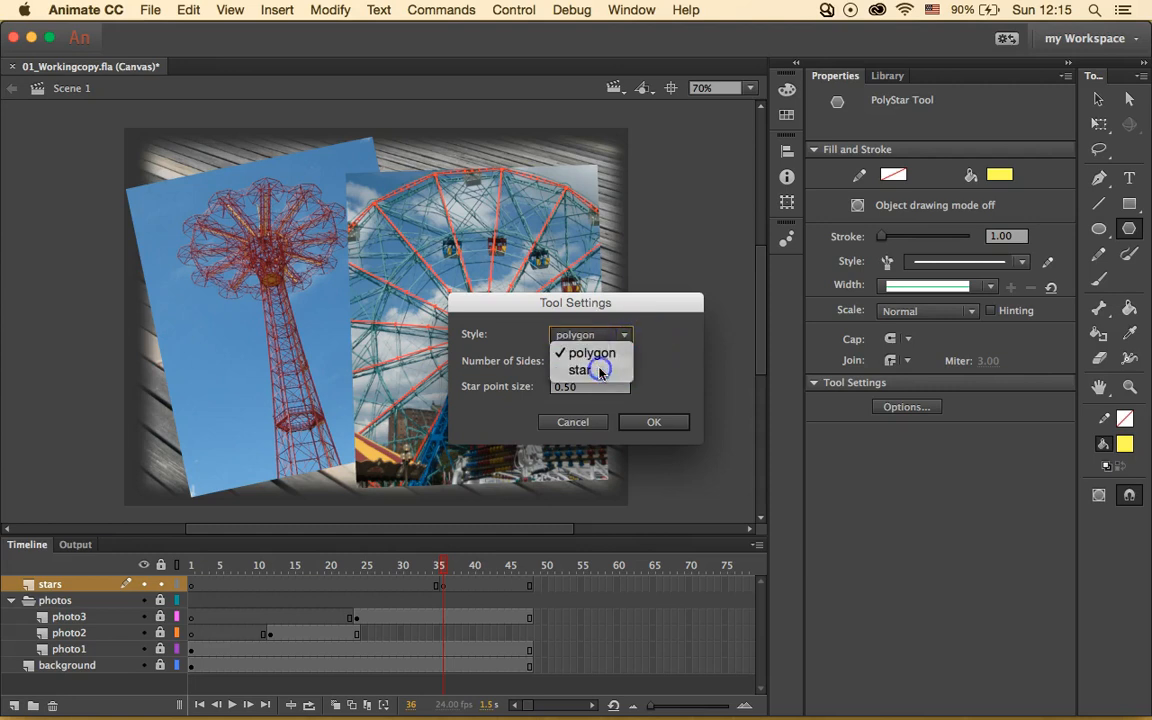
click(603, 344)
click(617, 369)
click(589, 366)
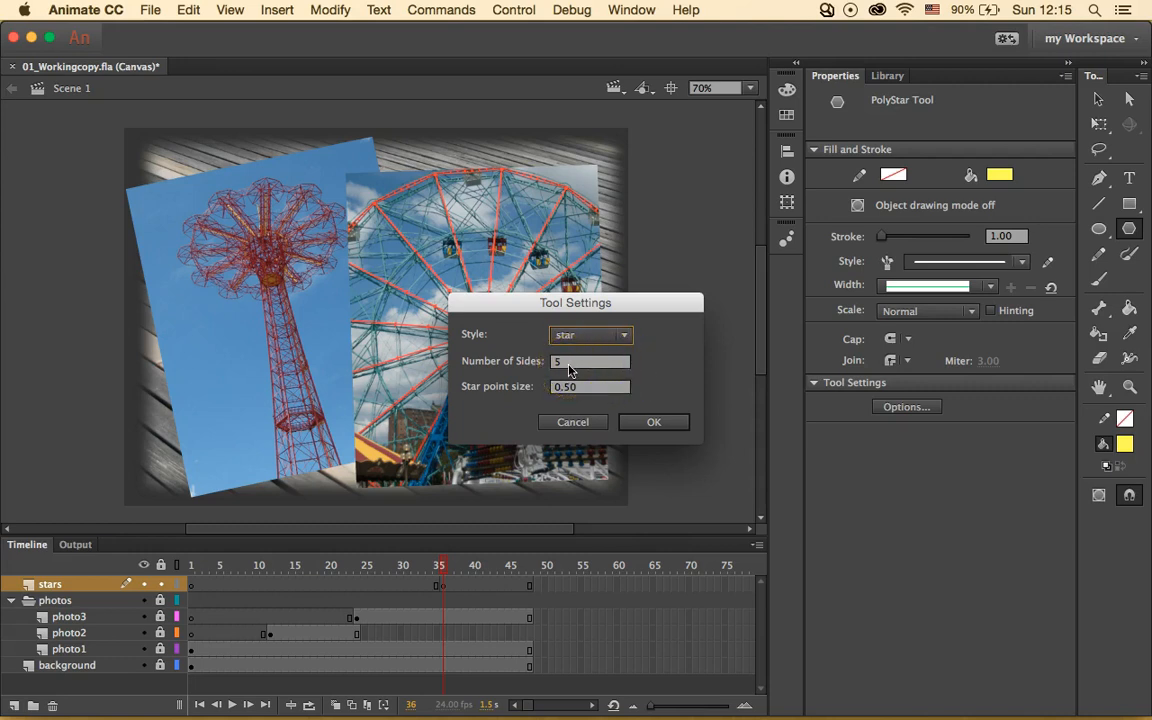
click(564, 386)
click(674, 424)
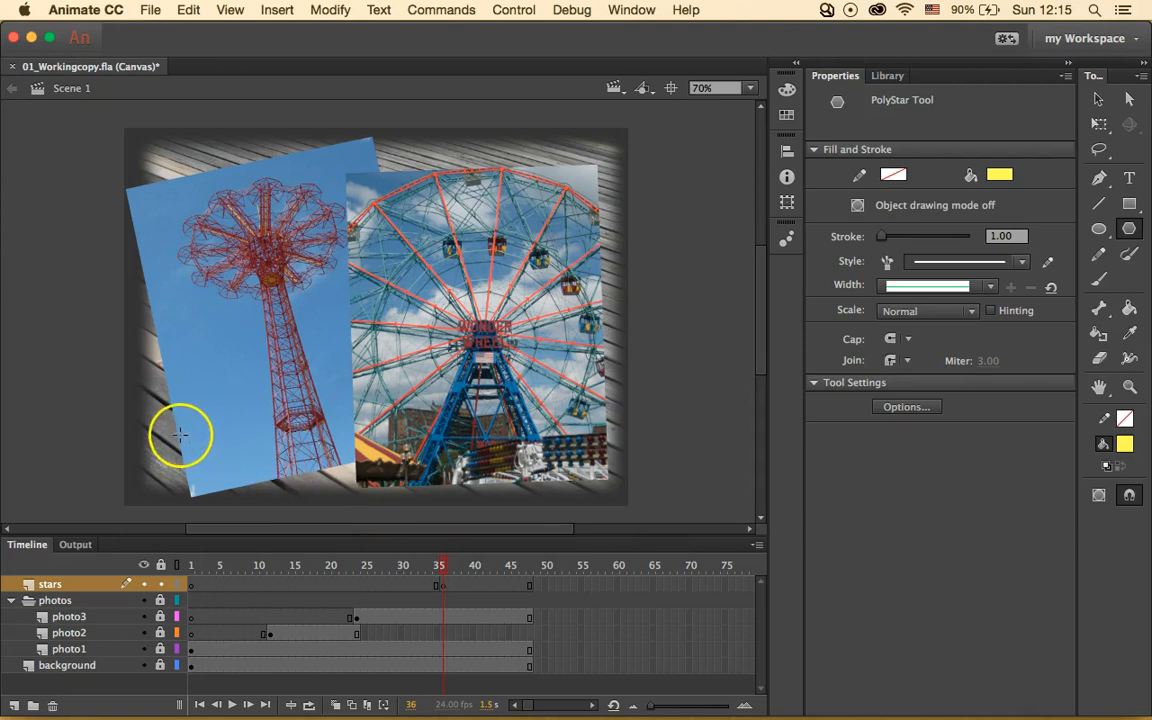
- Draw six yellow stars of varying sizes and angles over the photos, with two overlapping on the Ferris wheel
drag(140, 325, 170, 365)
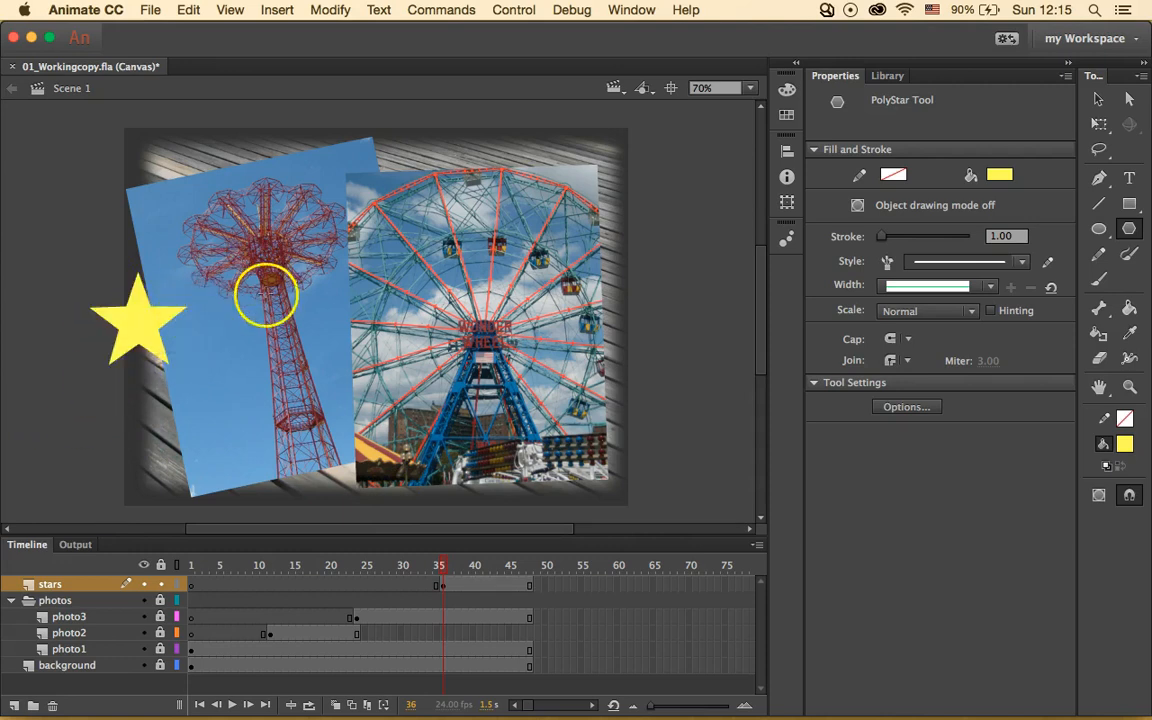
drag(322, 405, 300, 455)
drag(511, 178, 463, 248)
drag(509, 290, 553, 335)
drag(303, 258, 312, 271)
drag(190, 195, 217, 229)
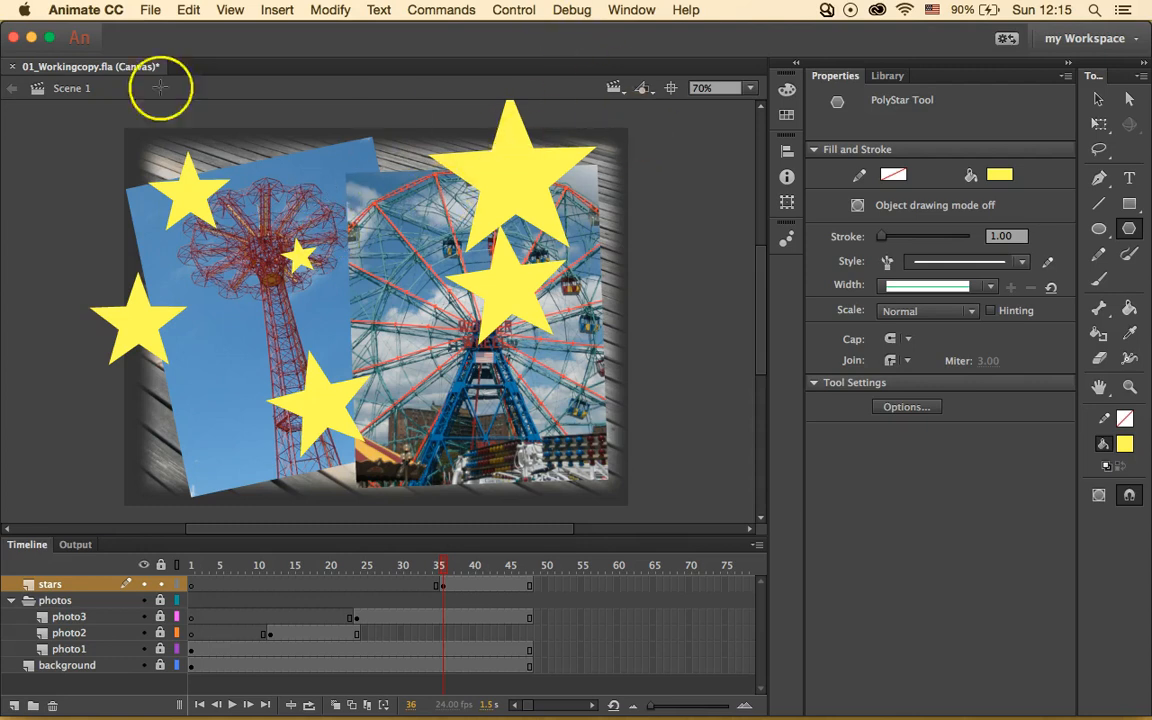
- Rotate the two overlapping stars on the Ferris wheel together slightly clockwise using the Transform settings
click(1098, 100)
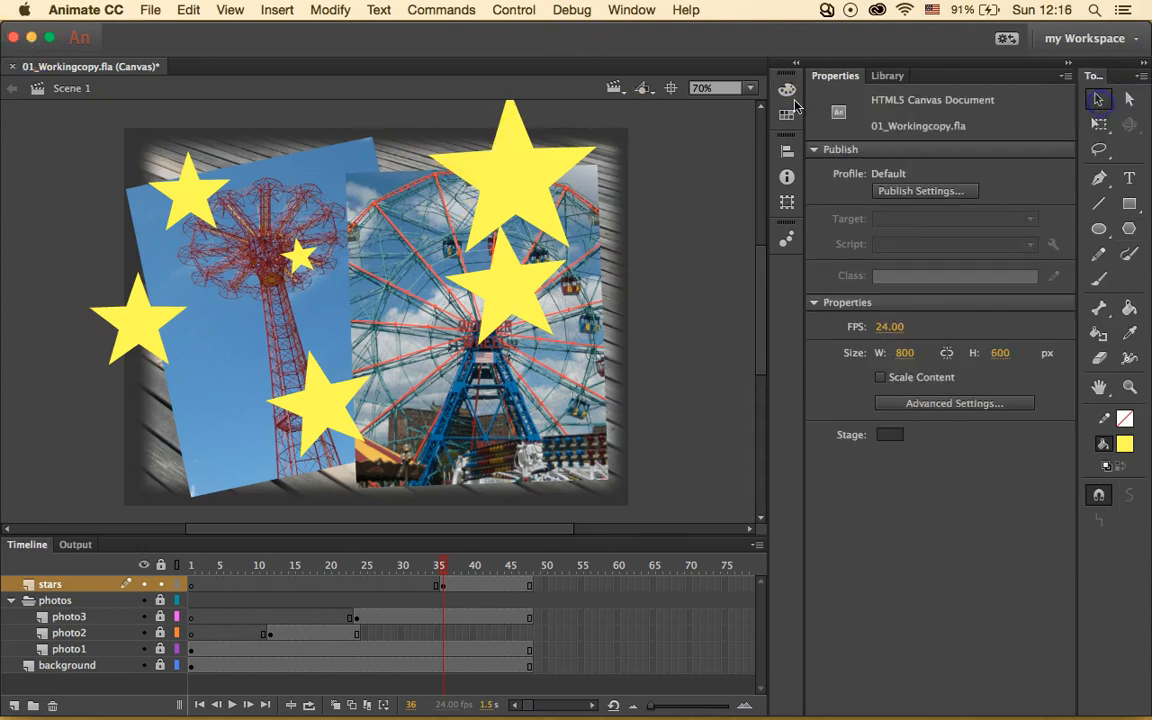
click(487, 152)
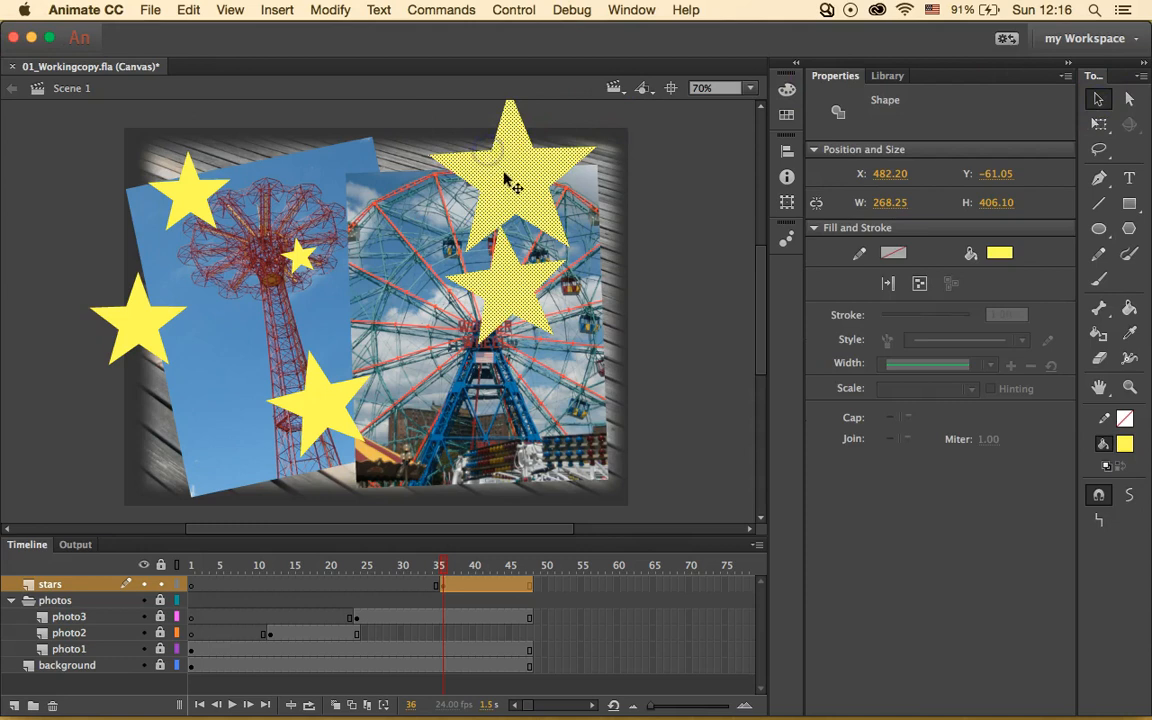
click(632, 9)
click(674, 375)
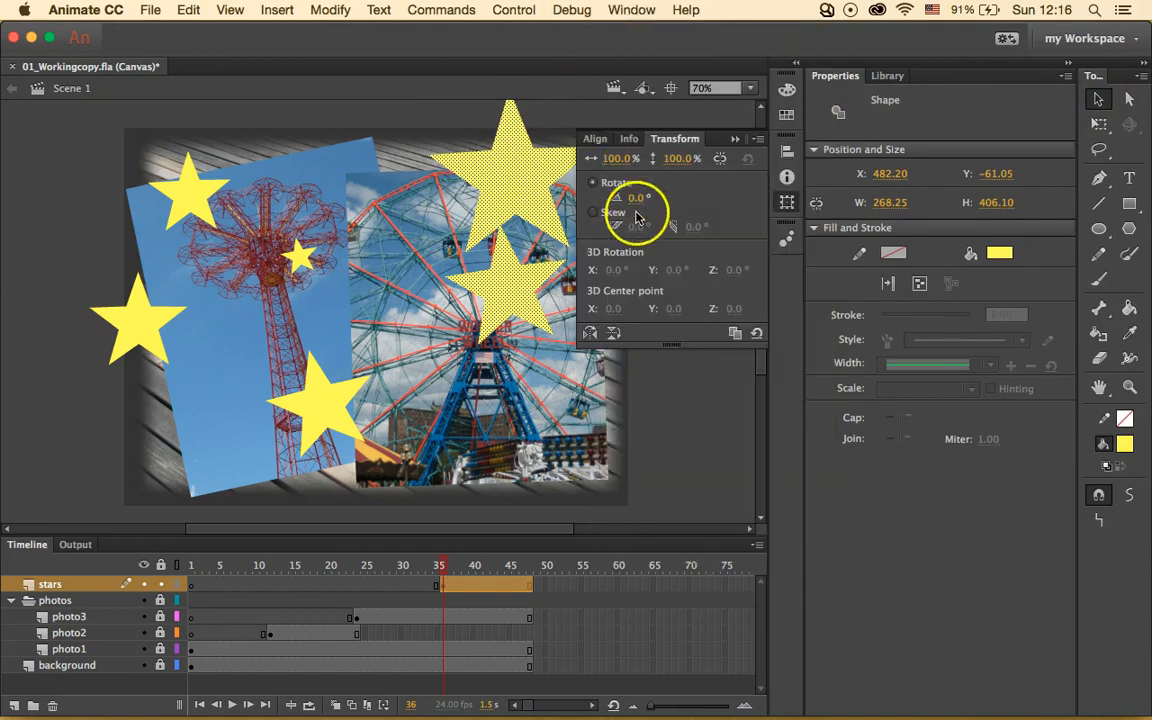
mouse_move(640, 196)
mouse_down()
mouse_move(660, 190)
mouse_move(645, 190)
mouse_up()
click(565, 117)
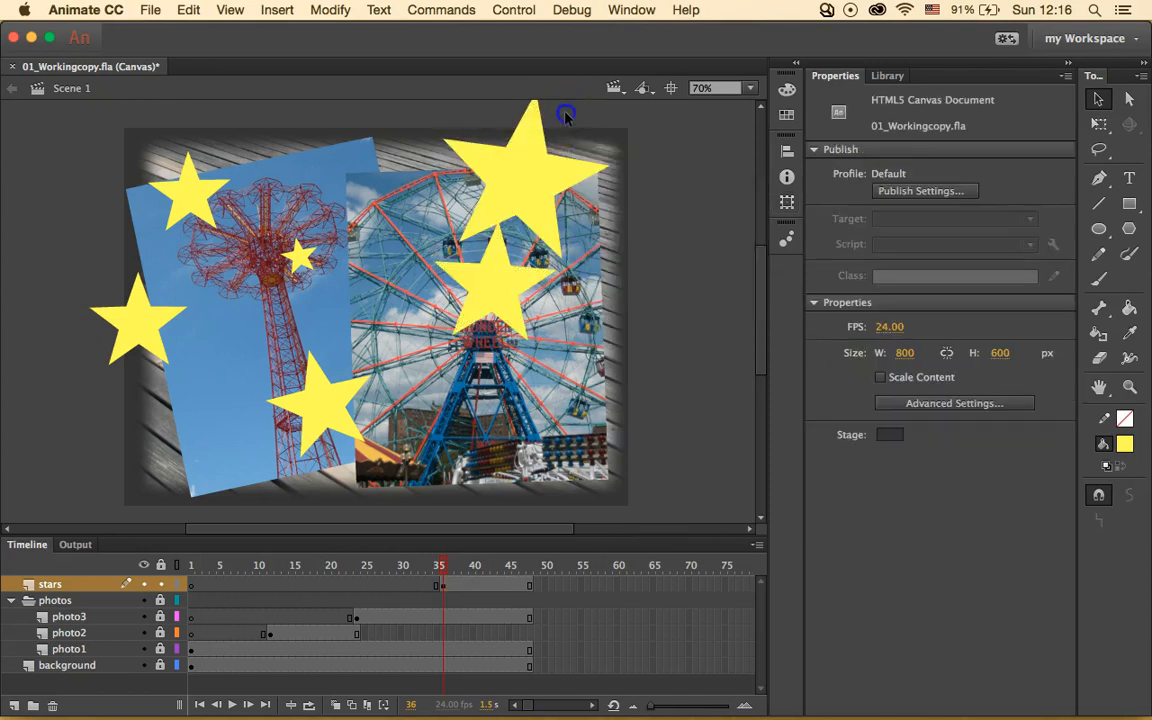
- Rotate the star at the base of the red tower by 50 degrees using the Transform settings
click(316, 402)
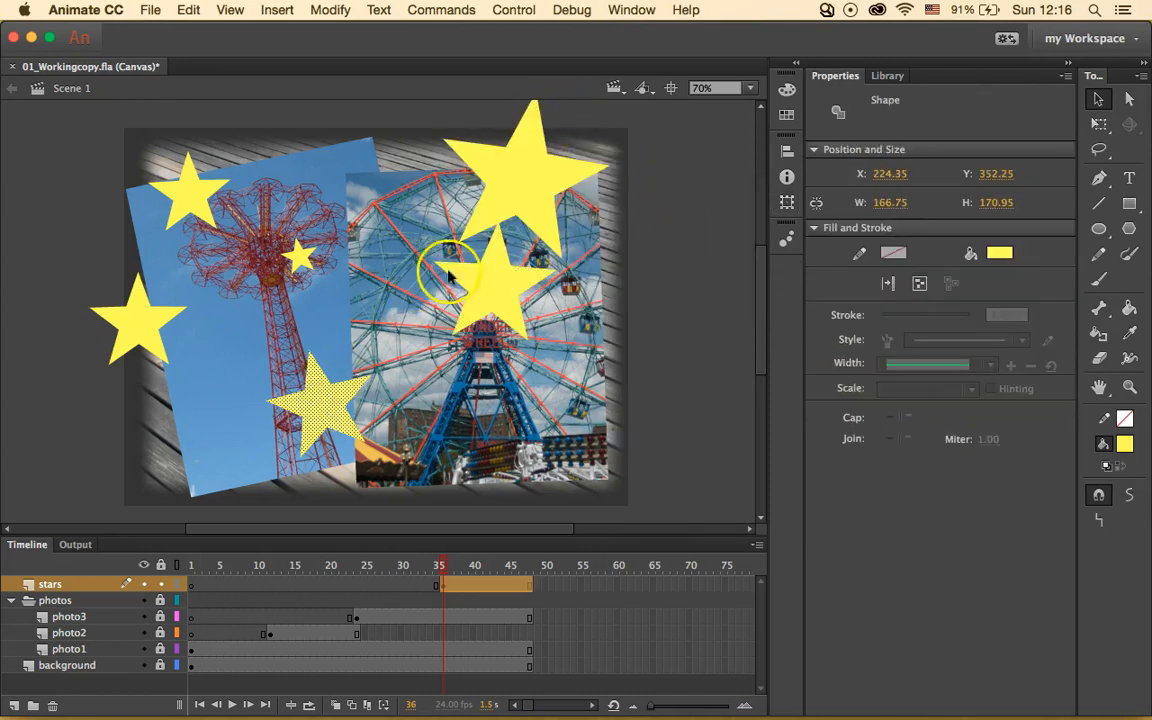
click(631, 10)
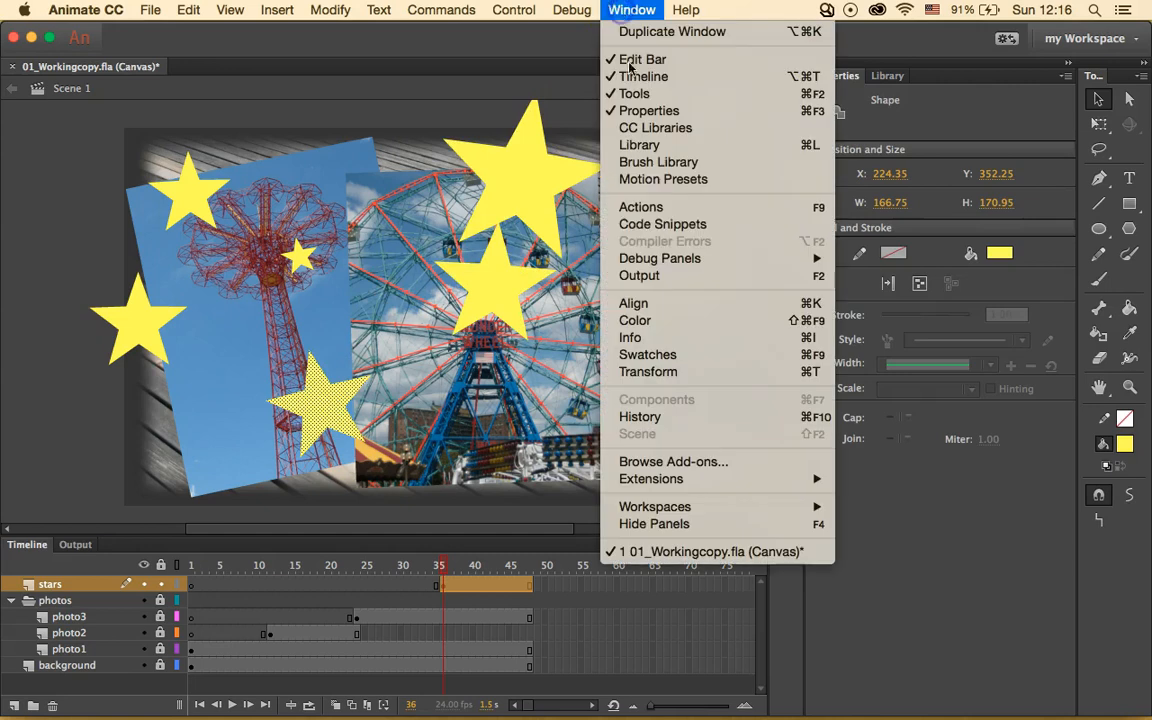
click(679, 372)
drag(638, 198, 686, 197)
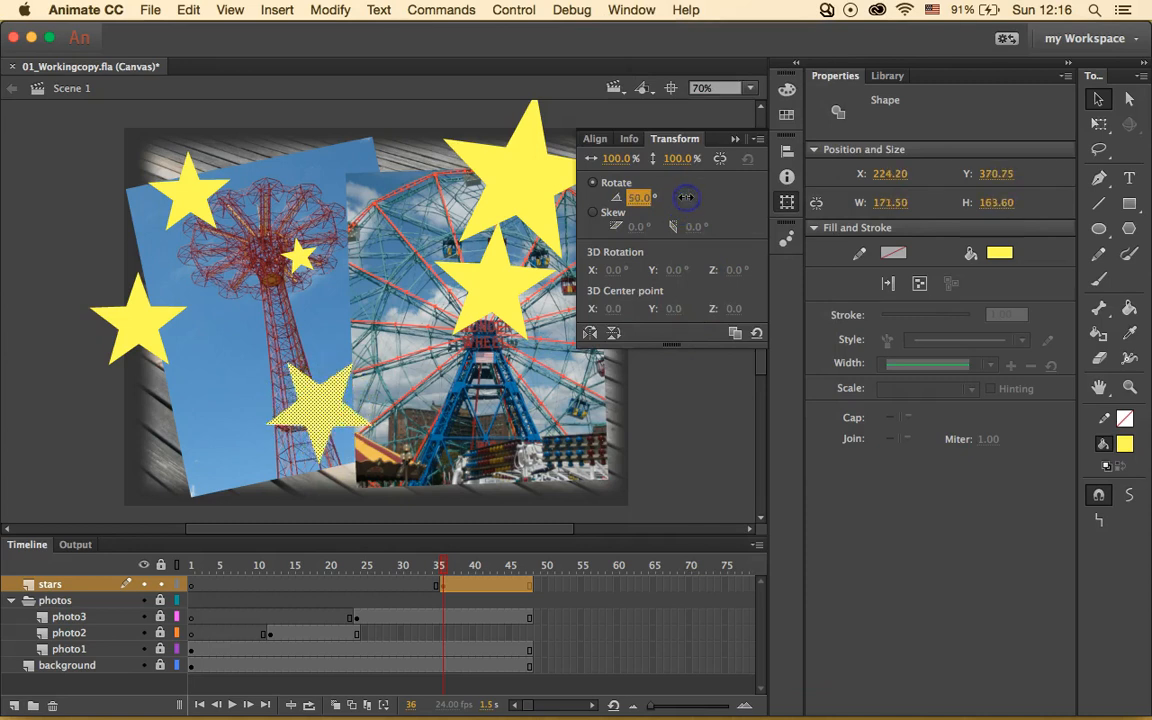
click(604, 109)
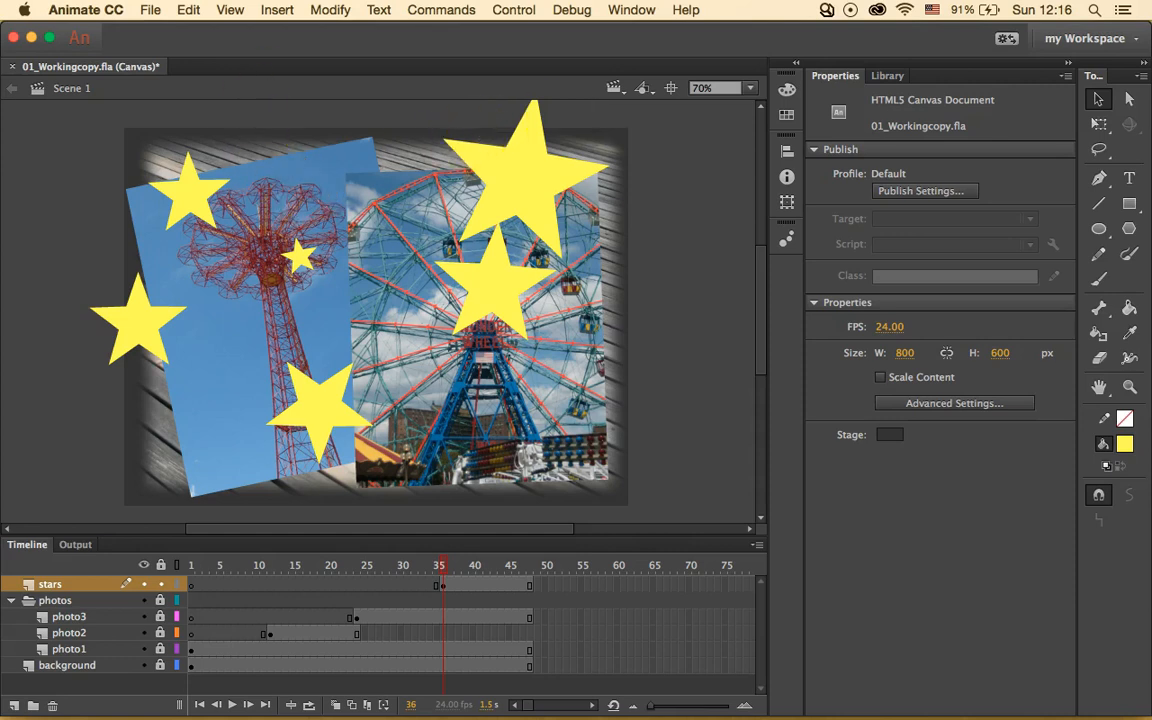
- Test the slideshow movie in the browser, watch it play, and return to Animate CC
click(513, 10)
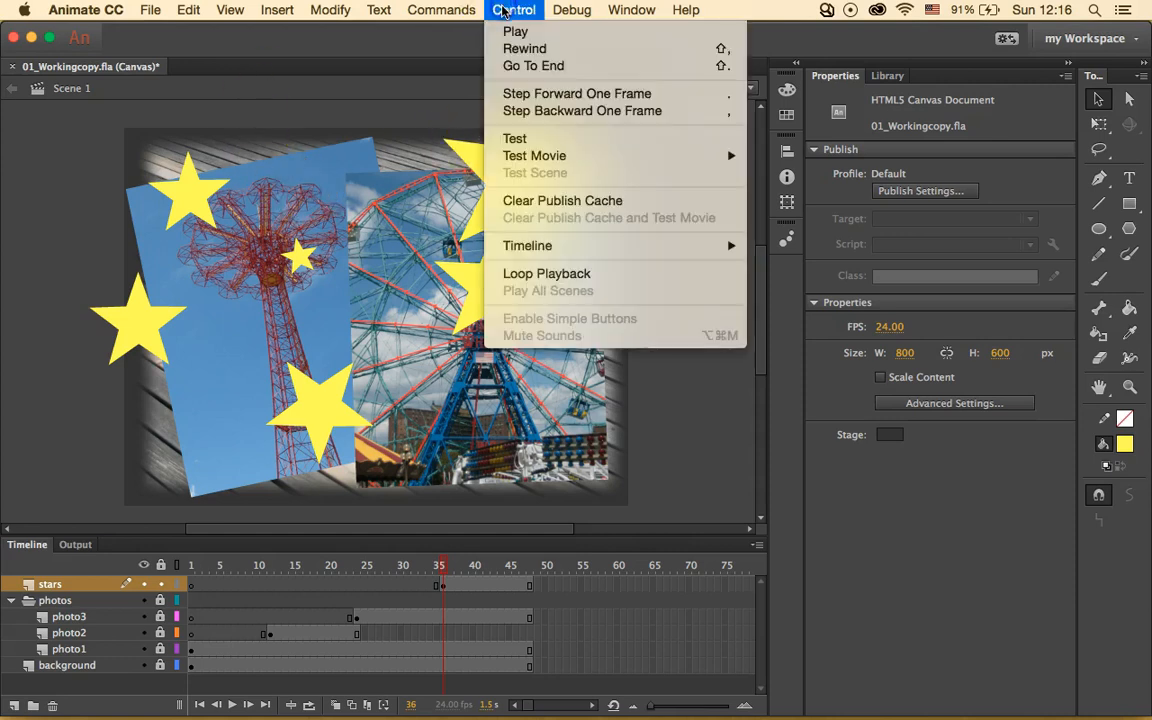
click(660, 146)
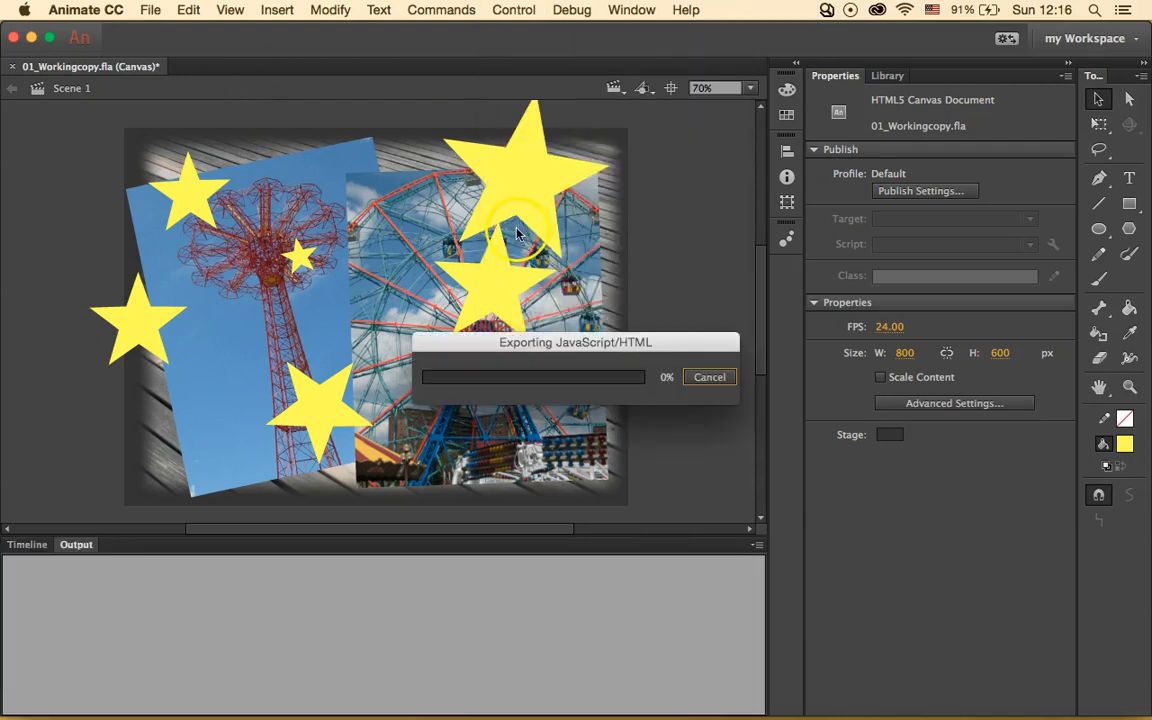
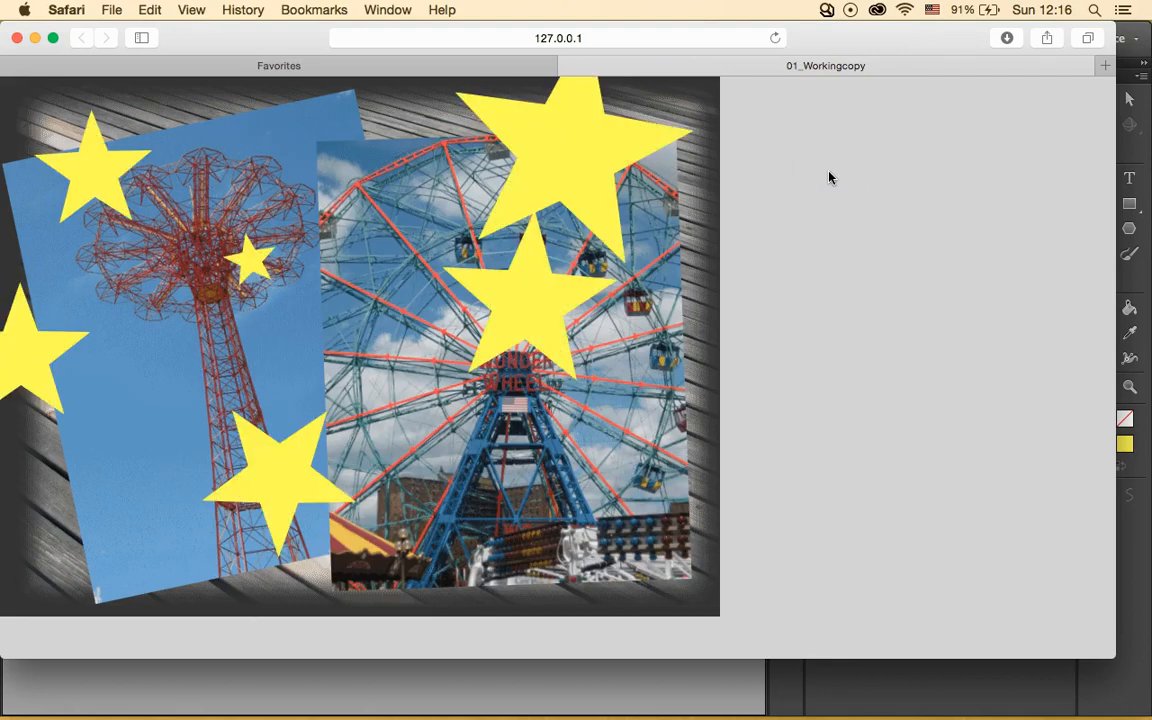
click(681, 279)
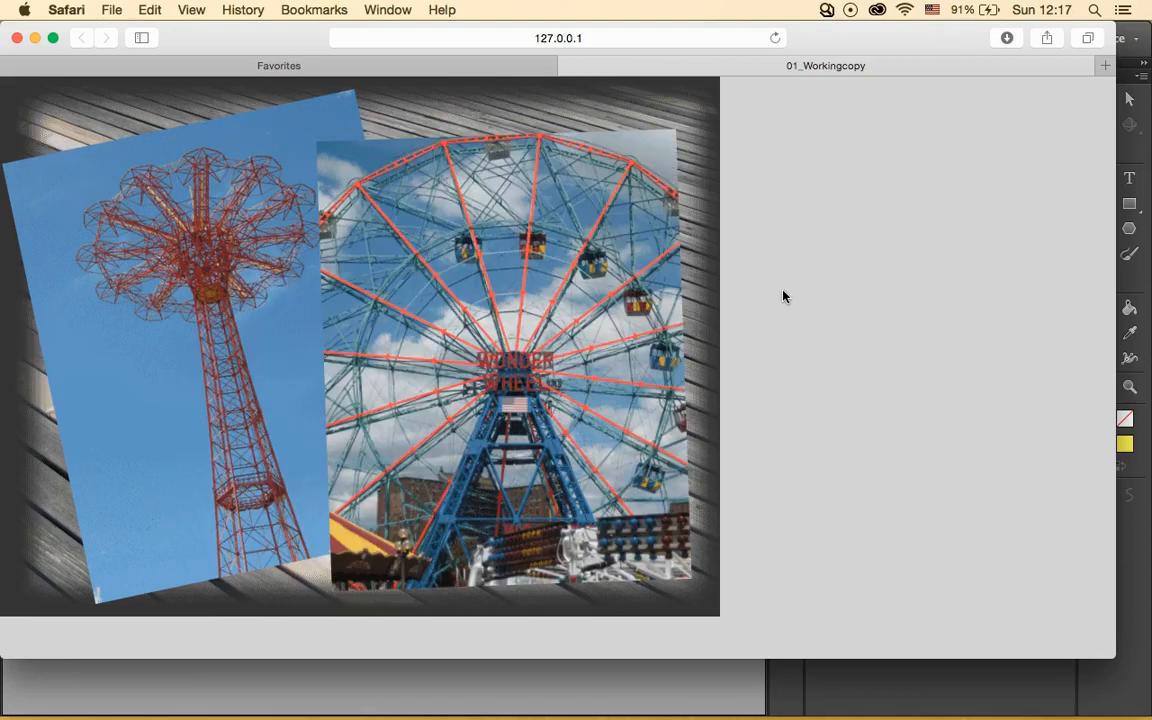
mouse_move(776, 717)
click(788, 695)
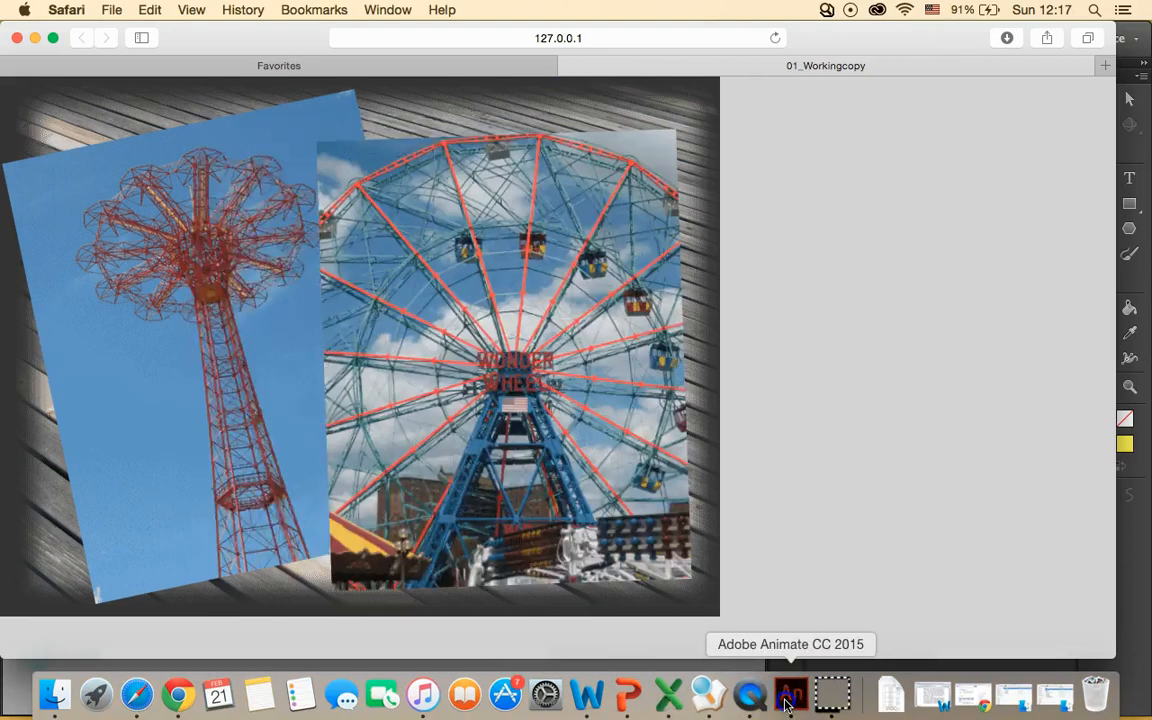
- Turn off Loop Timeline in the JavaScript/HTML publish settings
click(150, 9)
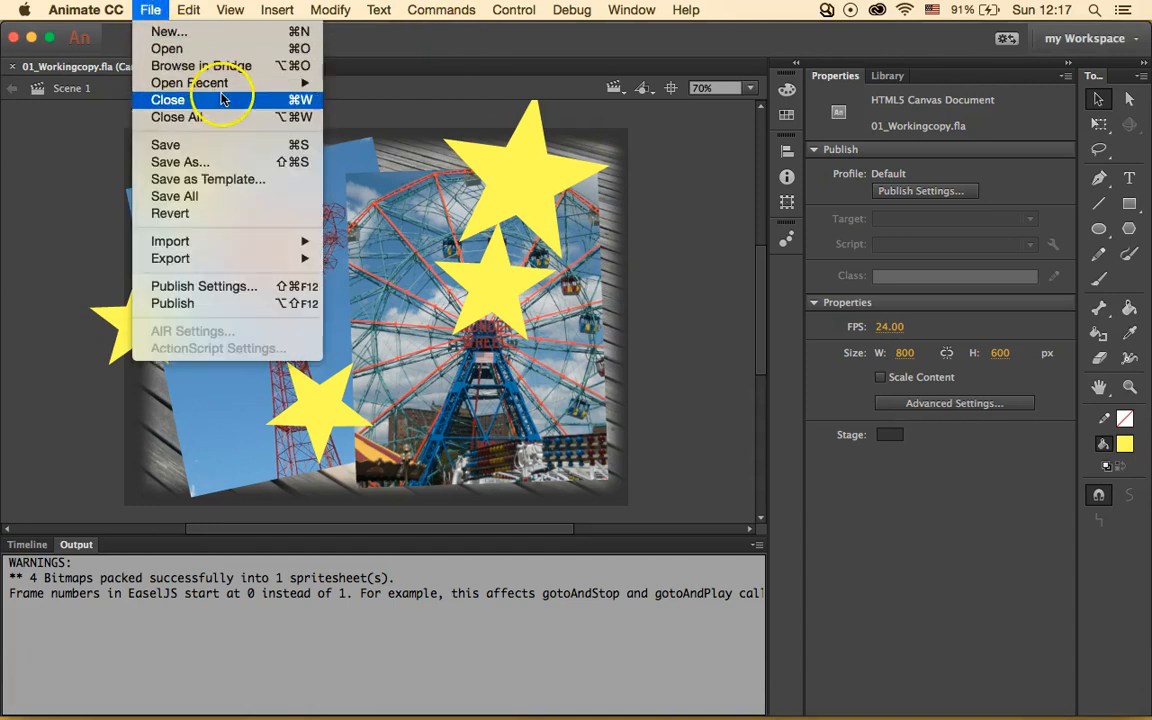
click(316, 290)
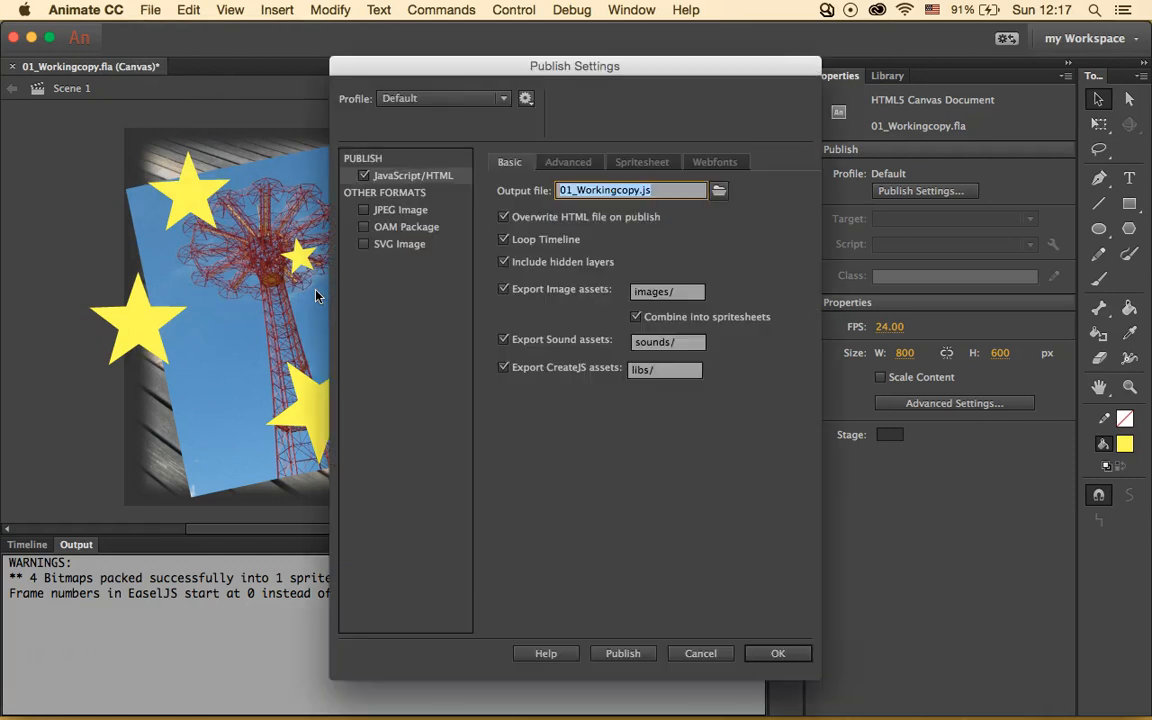
click(505, 241)
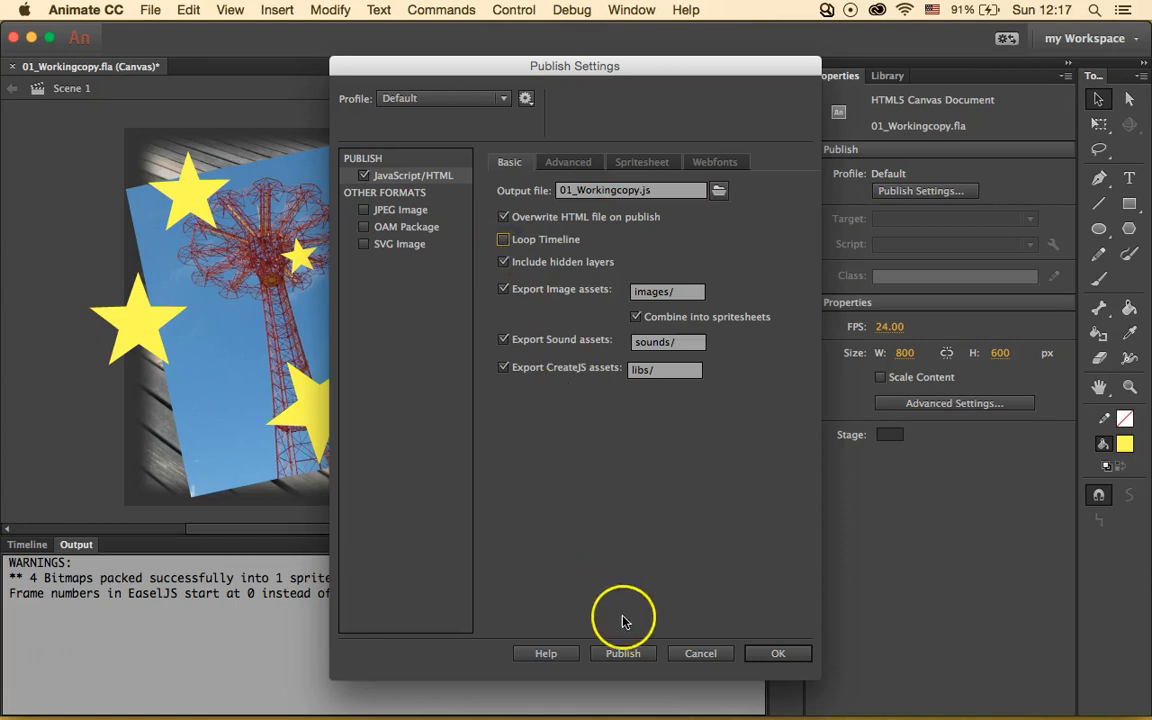
click(776, 653)
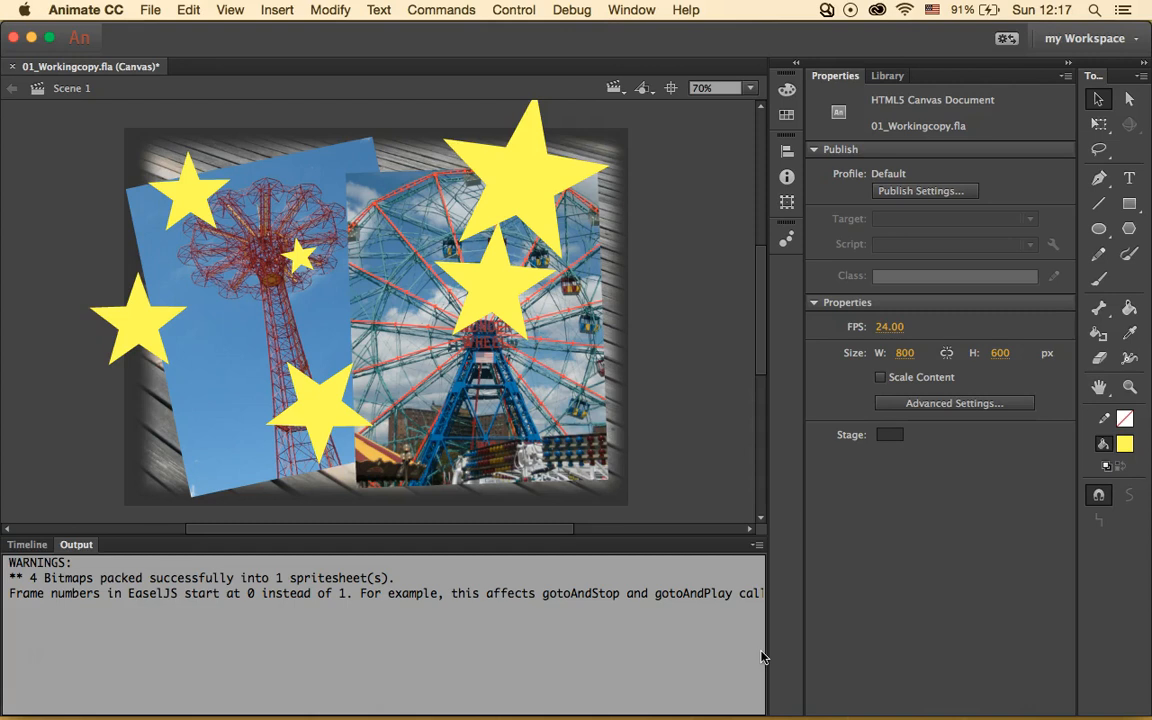
click(681, 682)
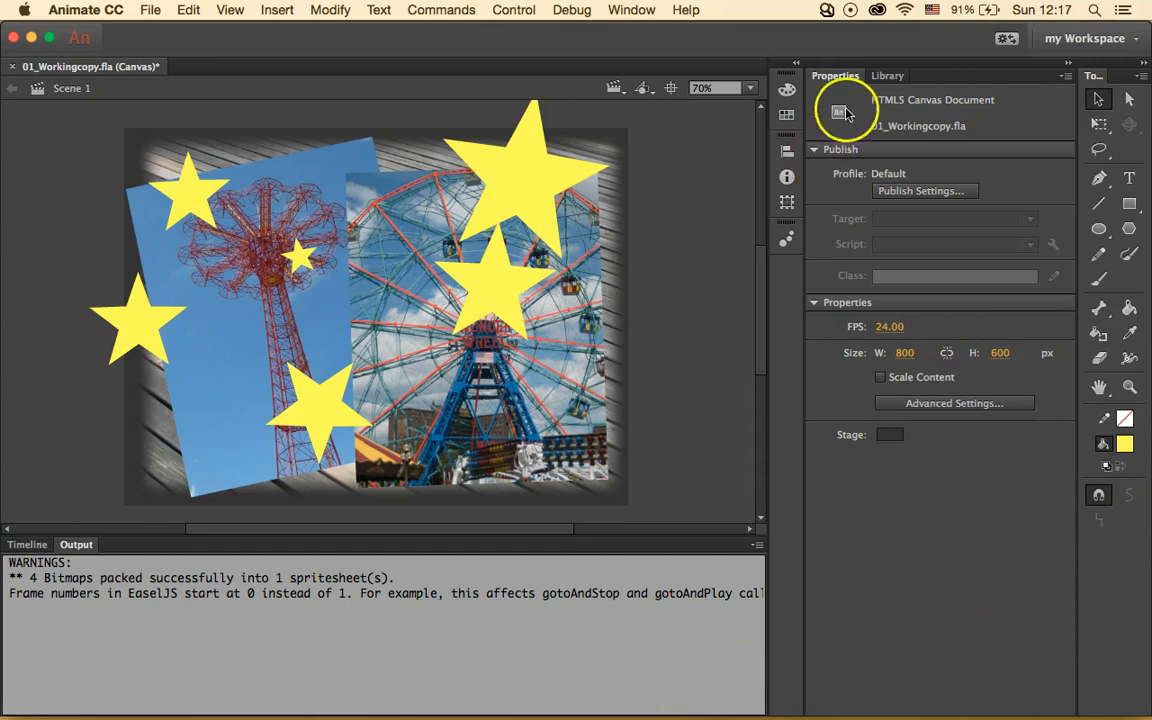
- Resize the stage to 400 by 300 px with Scale content on, including locked and hidden layers
click(27, 544)
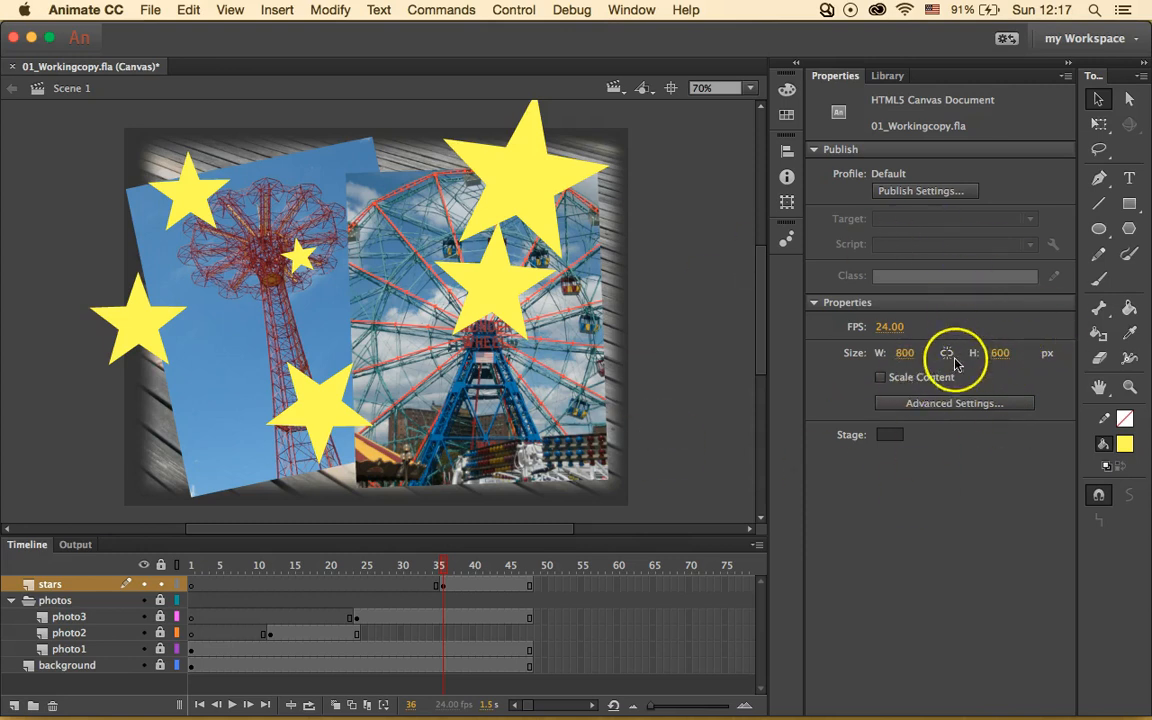
click(960, 405)
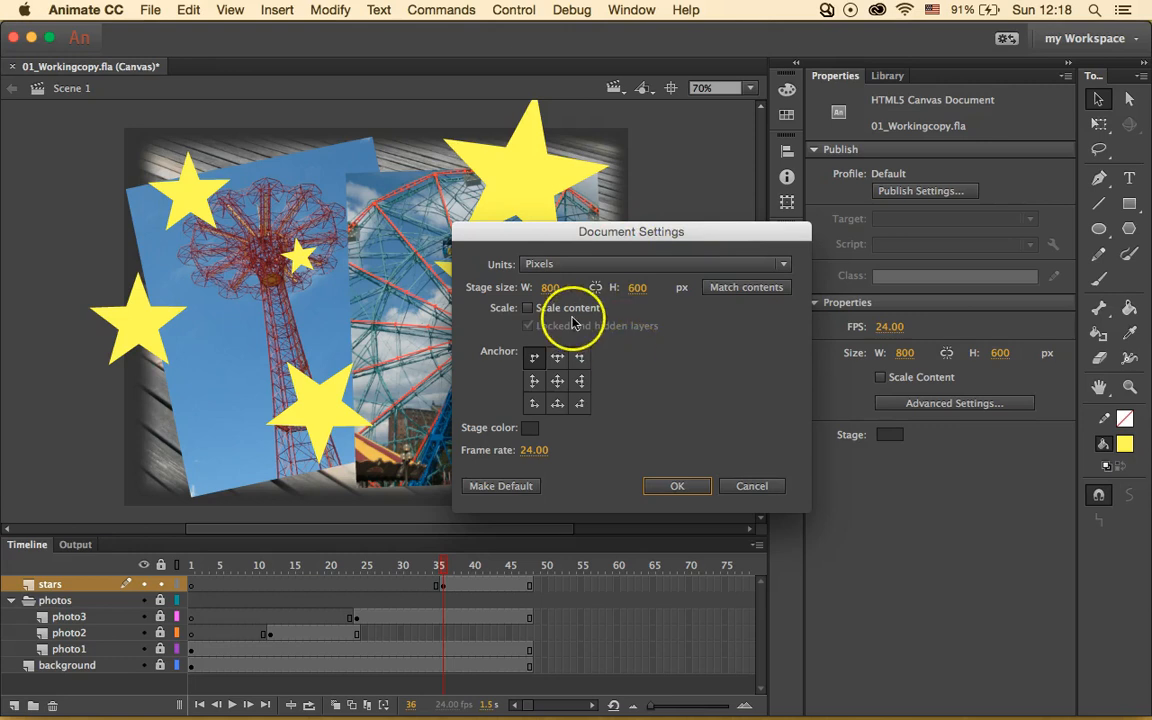
click(551, 288)
text(400)
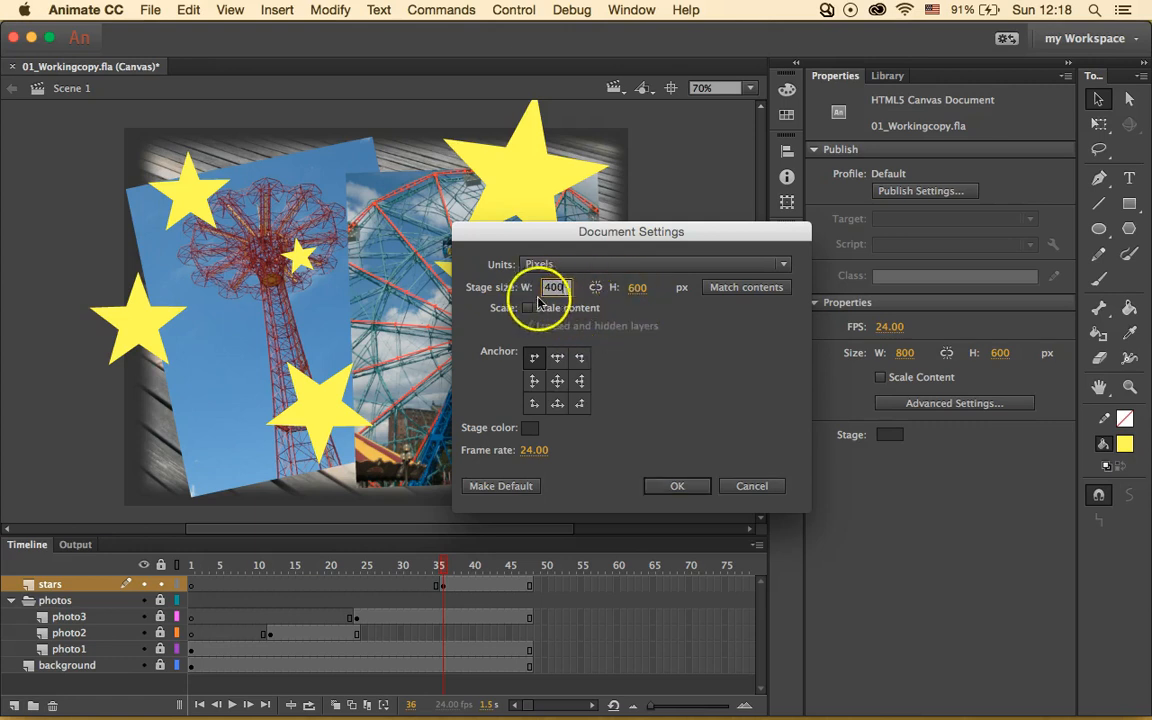
click(640, 287)
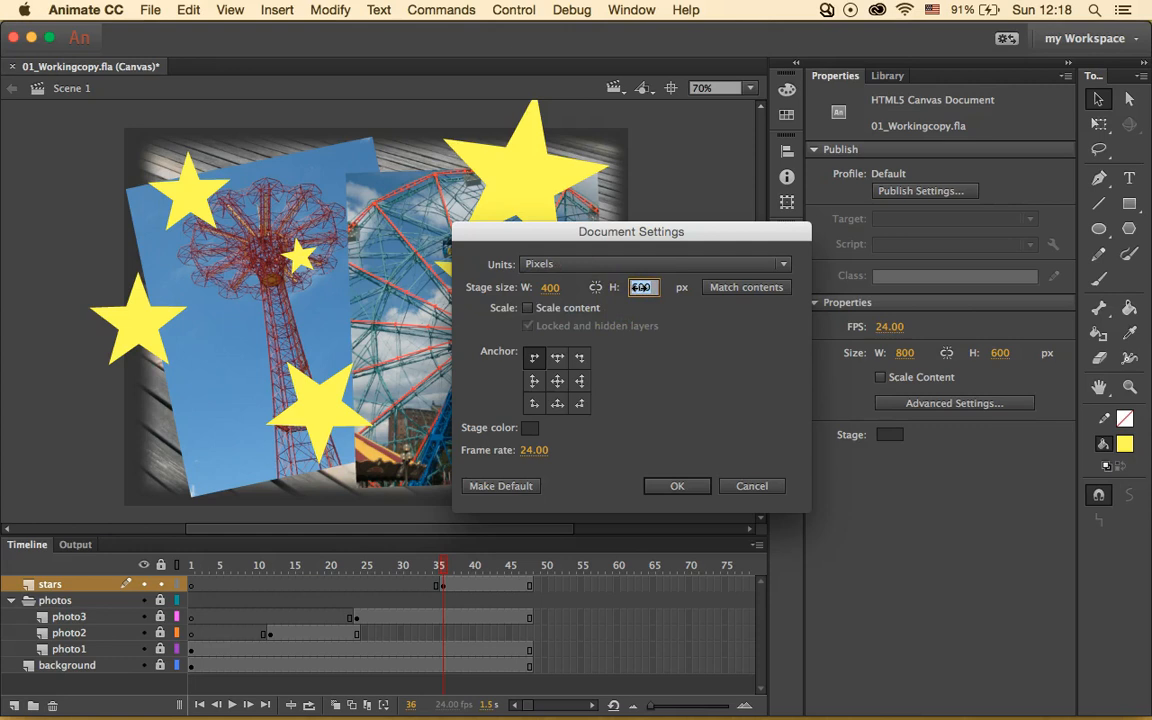
text(300)
click(625, 320)
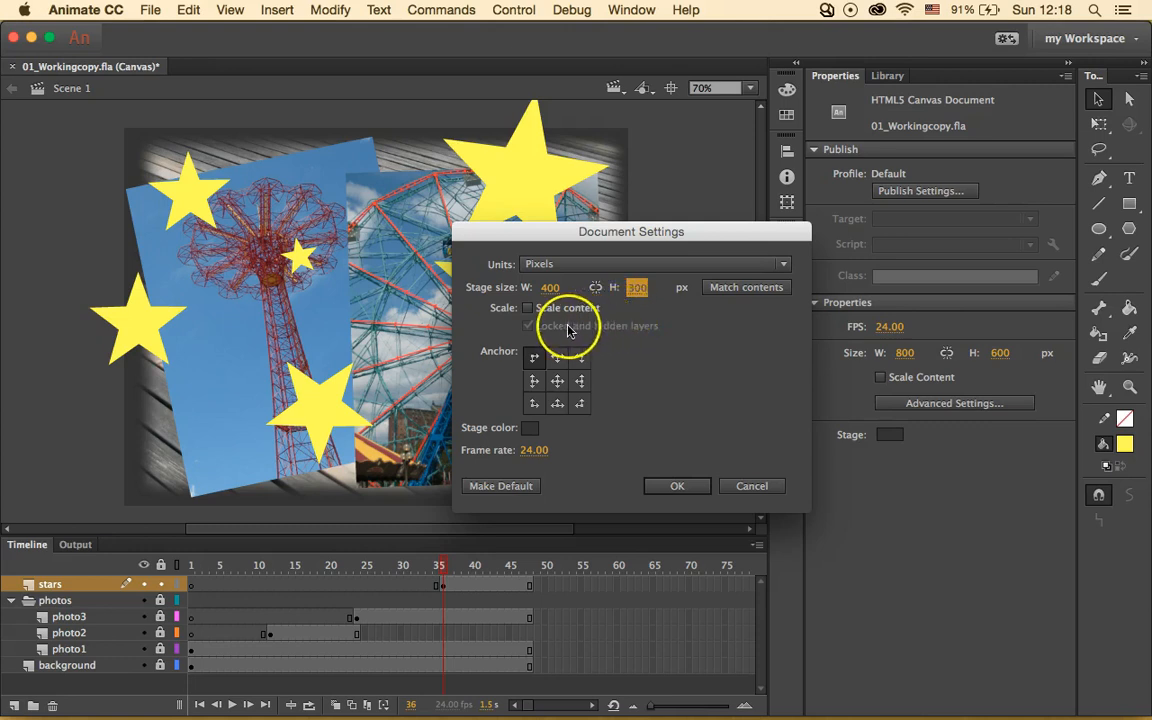
click(527, 308)
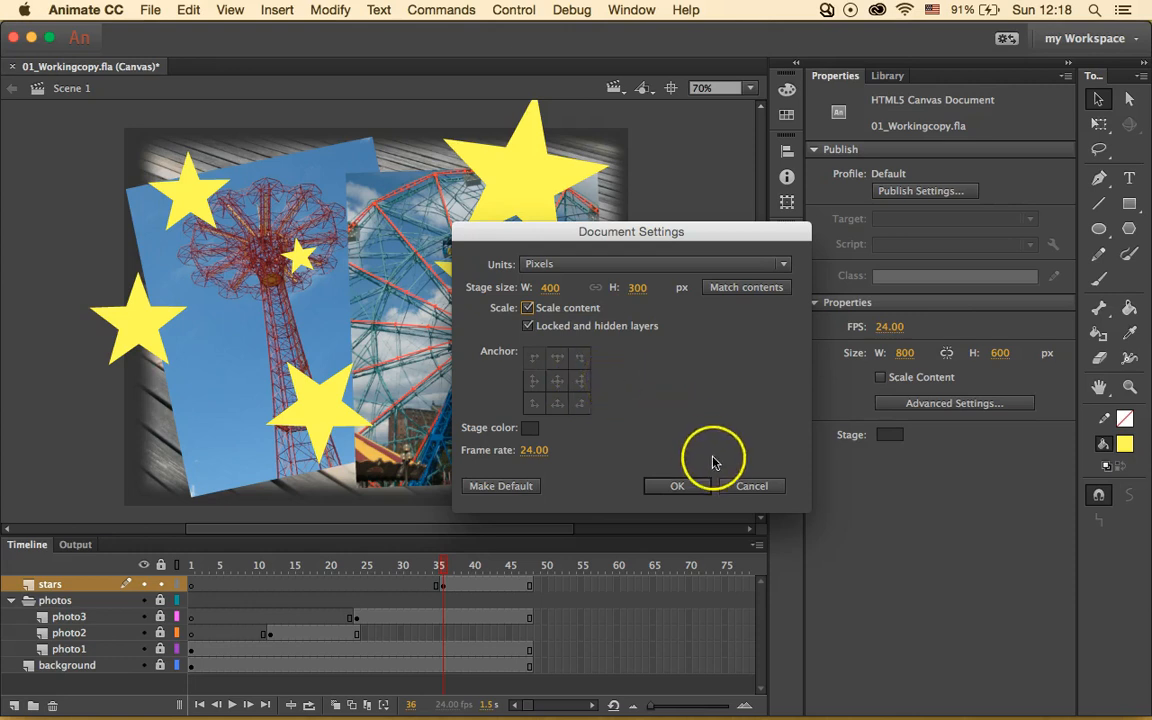
click(697, 487)
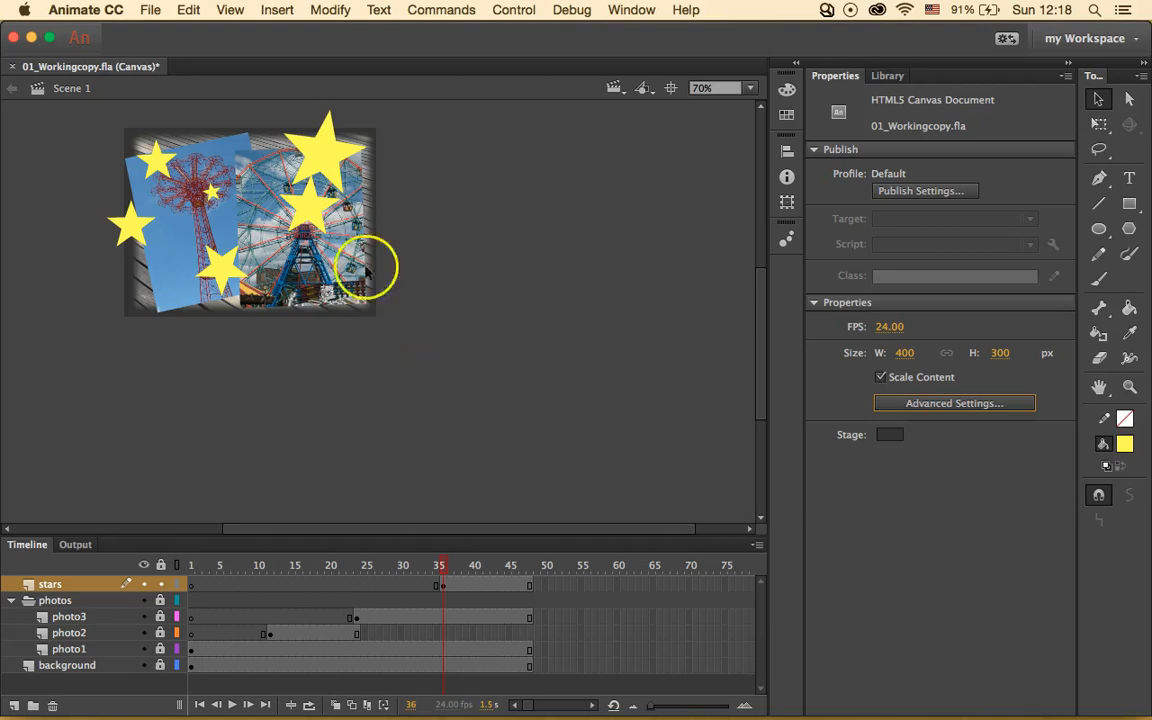
- Save the document as a new Animate file named 01_Workingcopy_resized in the 01End folder
click(150, 9)
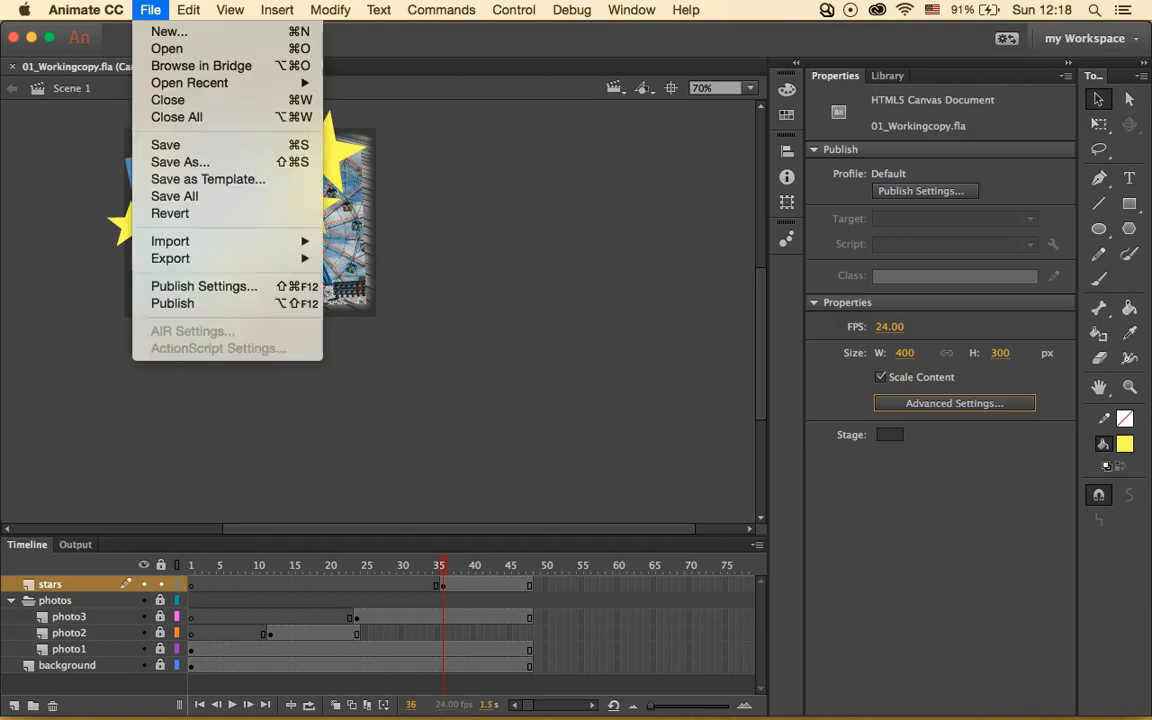
click(230, 161)
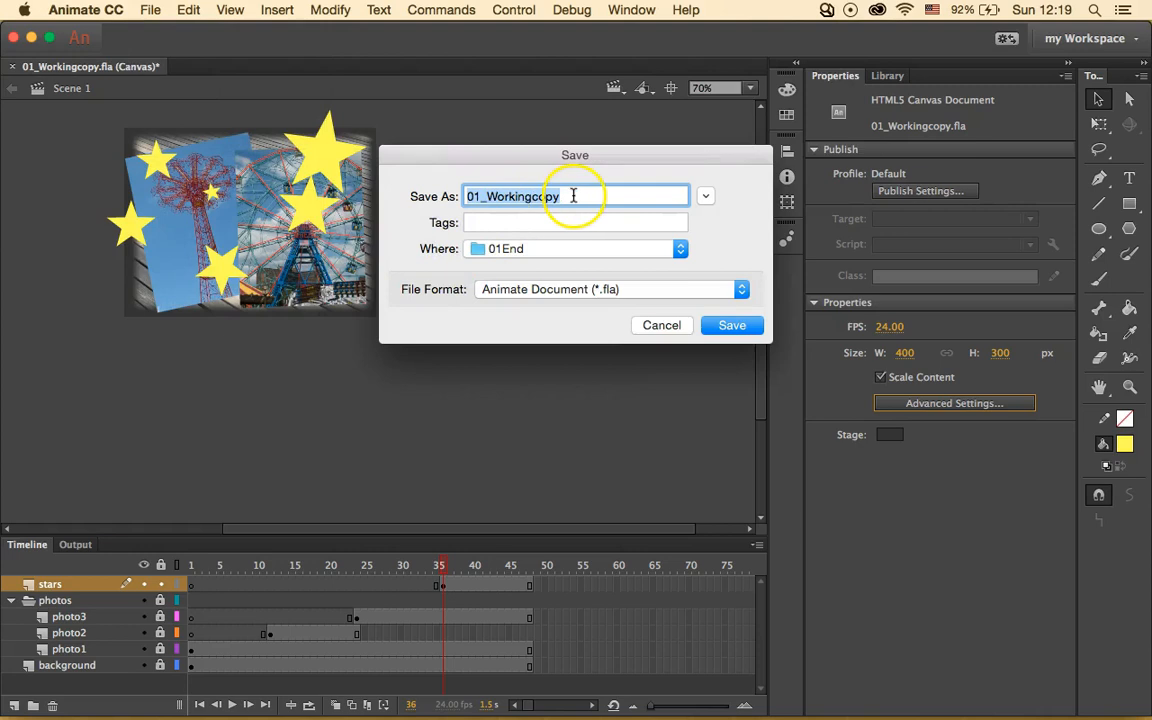
click(573, 196)
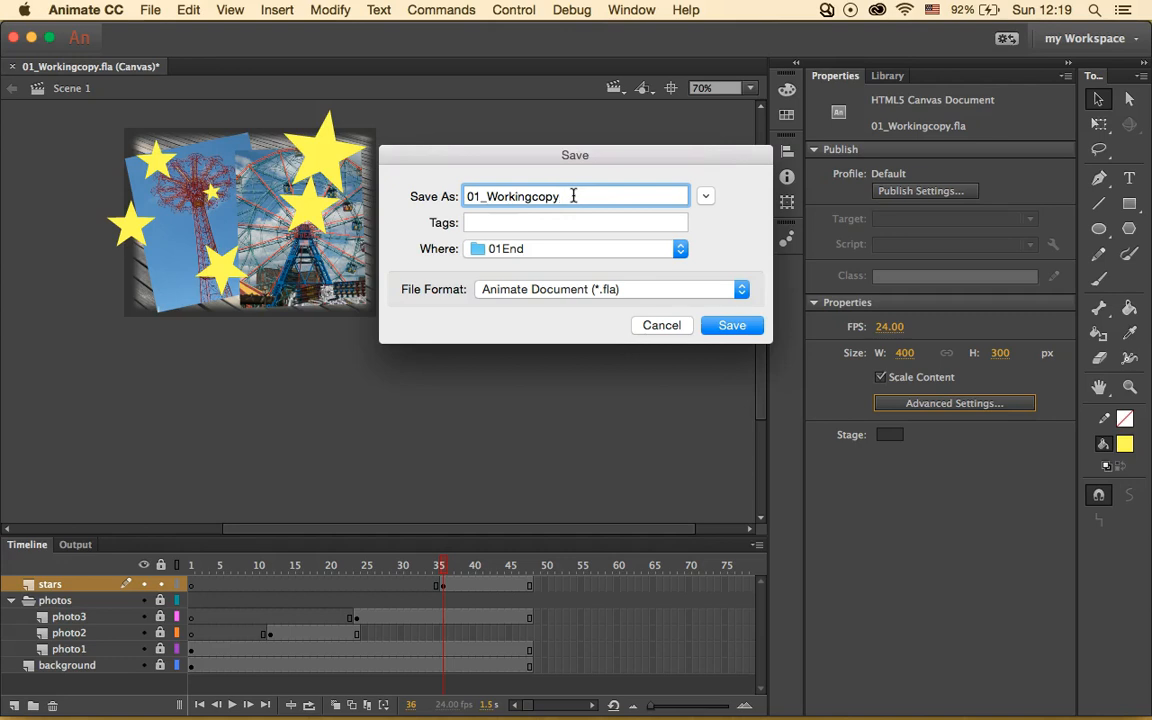
text(_resized)
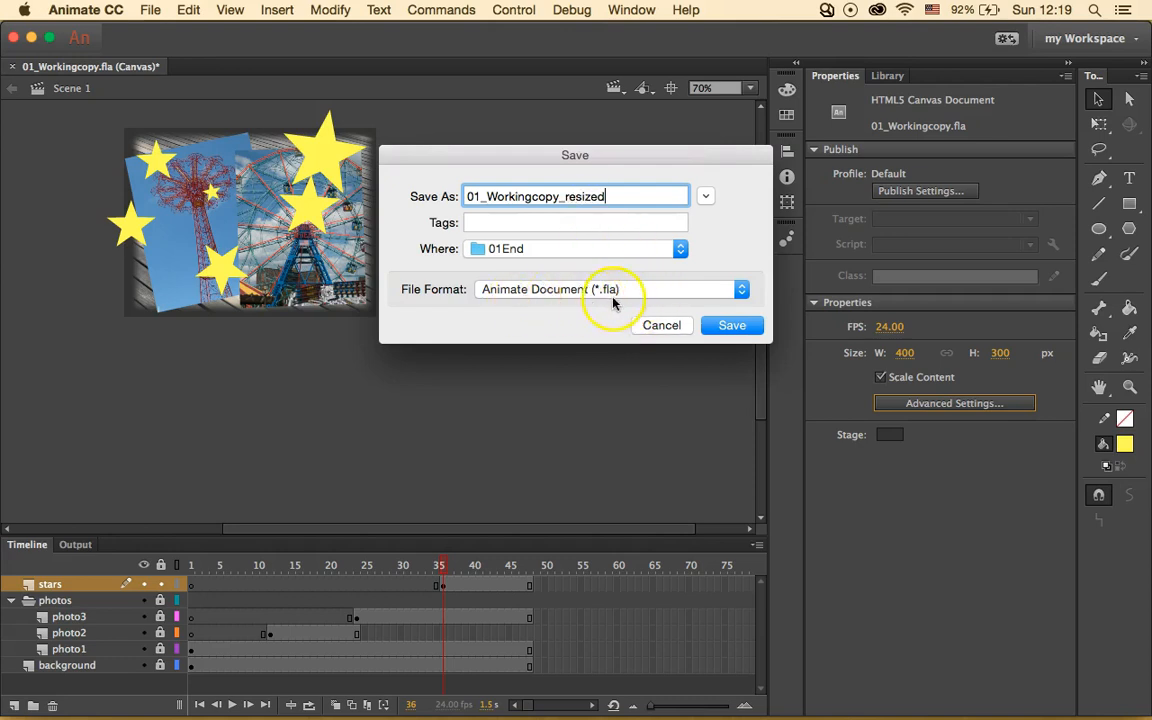
click(732, 326)
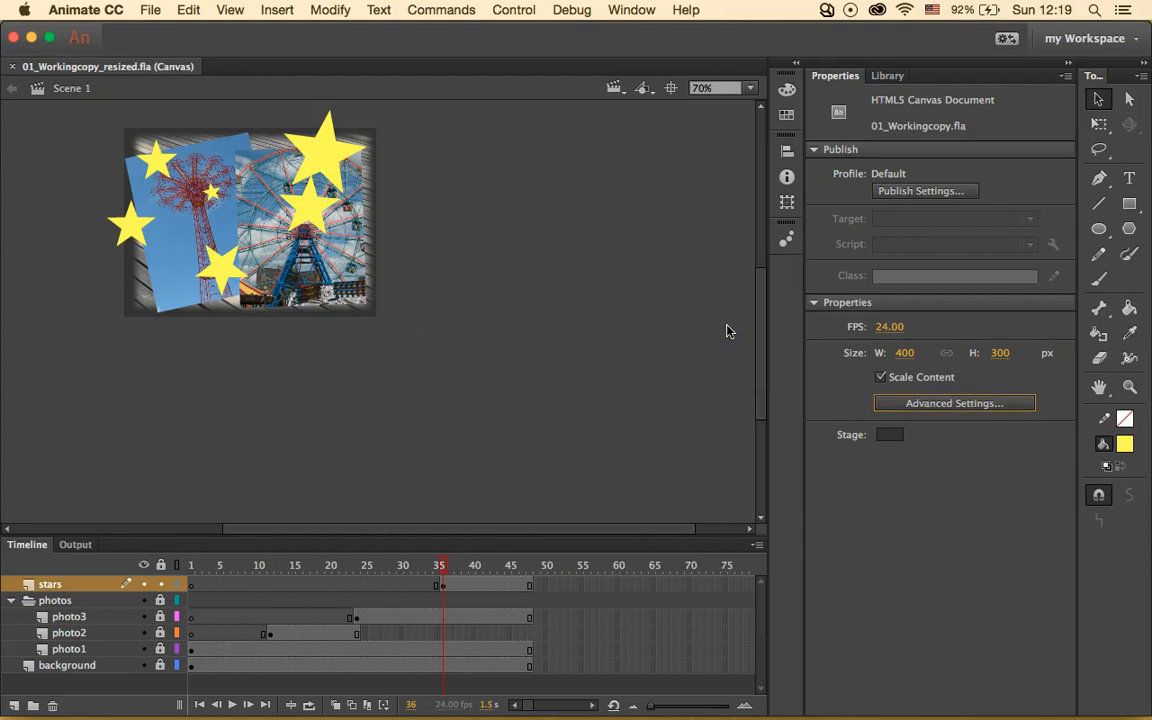
click(577, 366)
- Review the General preferences, including the Auto-Recovery setting
click(84, 11)
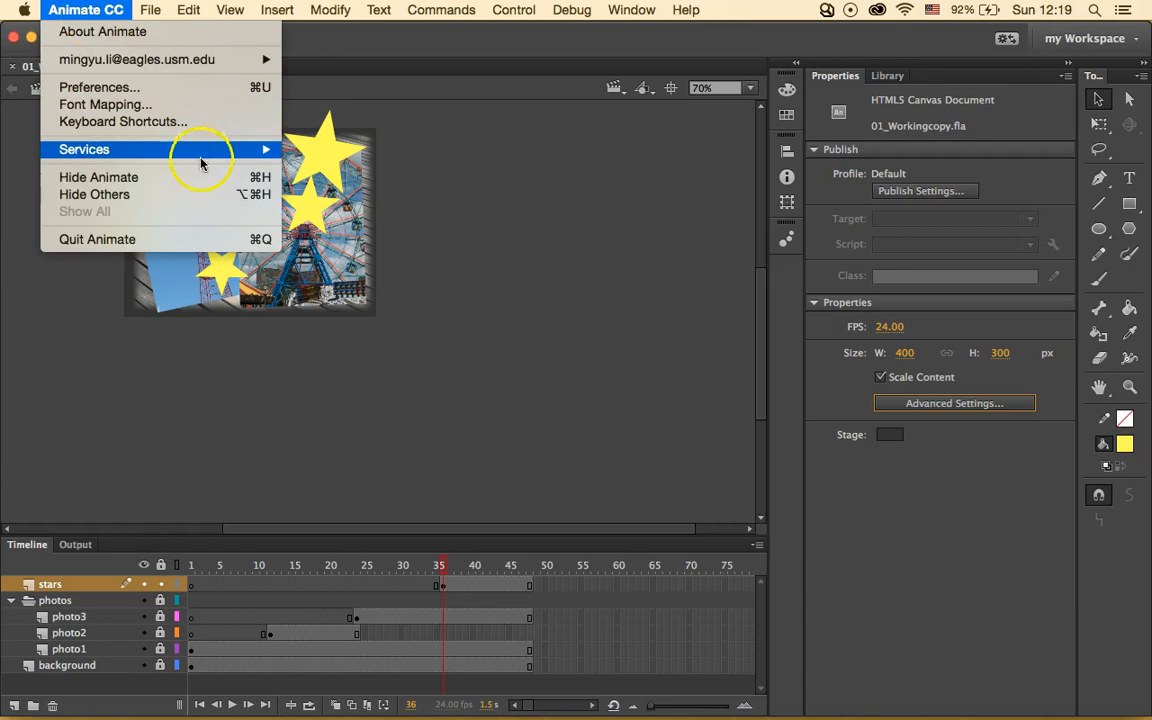
click(239, 87)
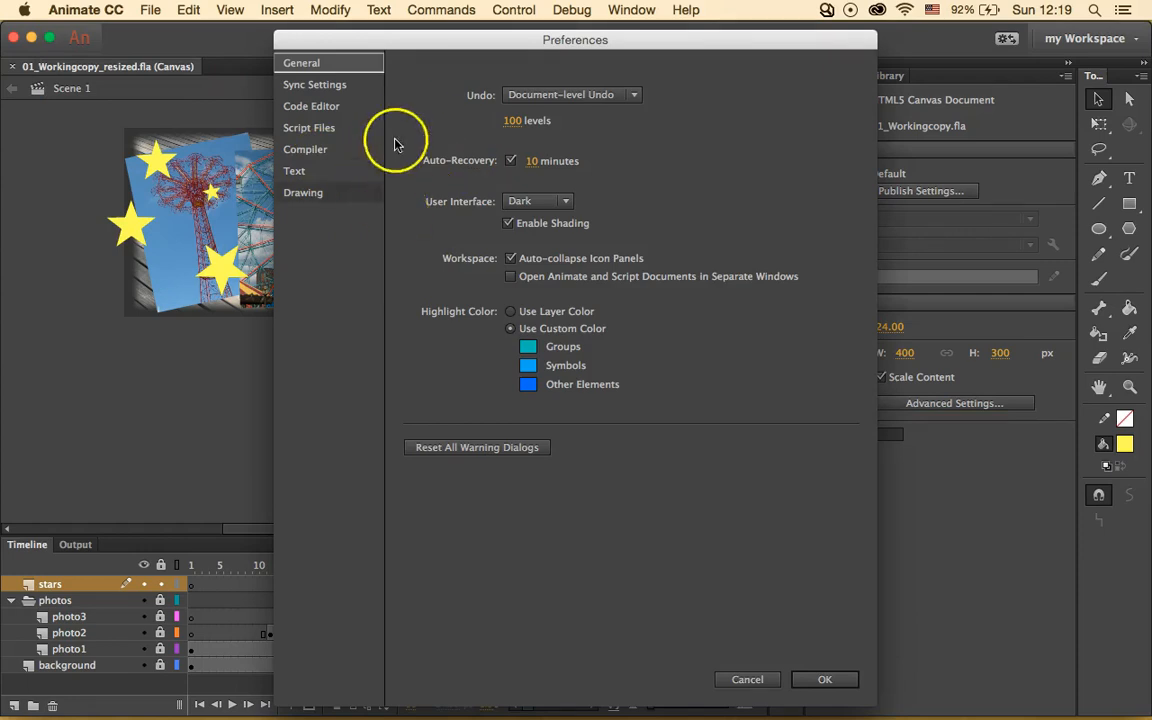
click(329, 68)
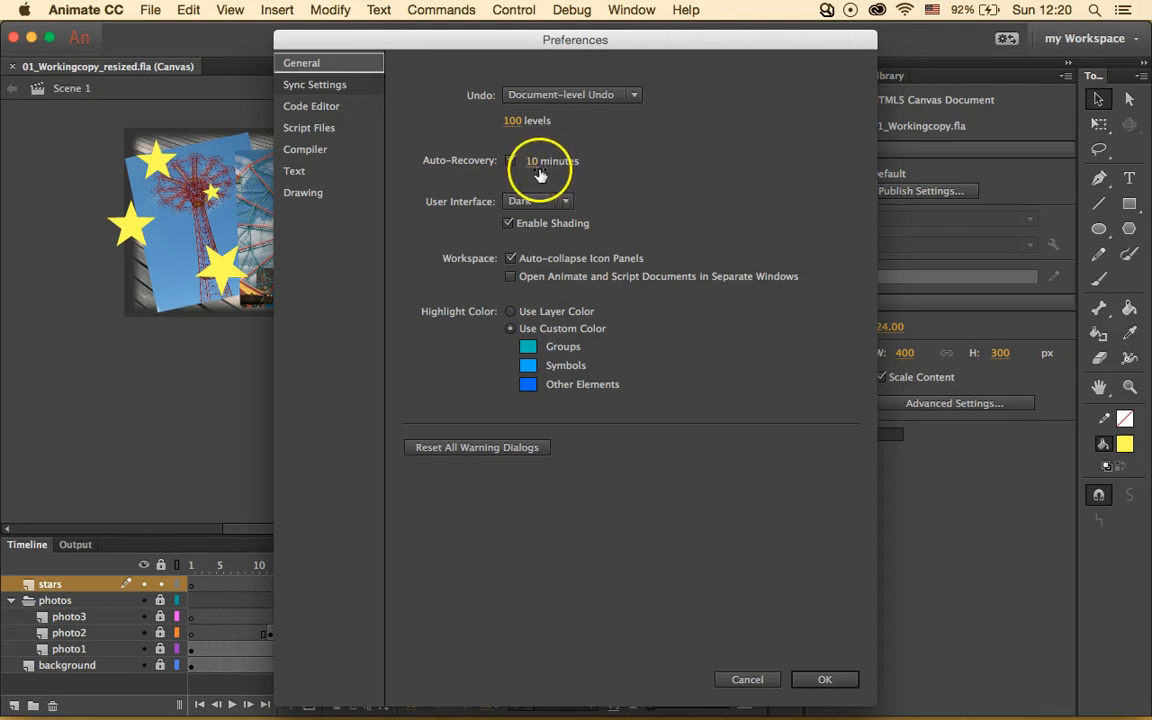
click(806, 678)
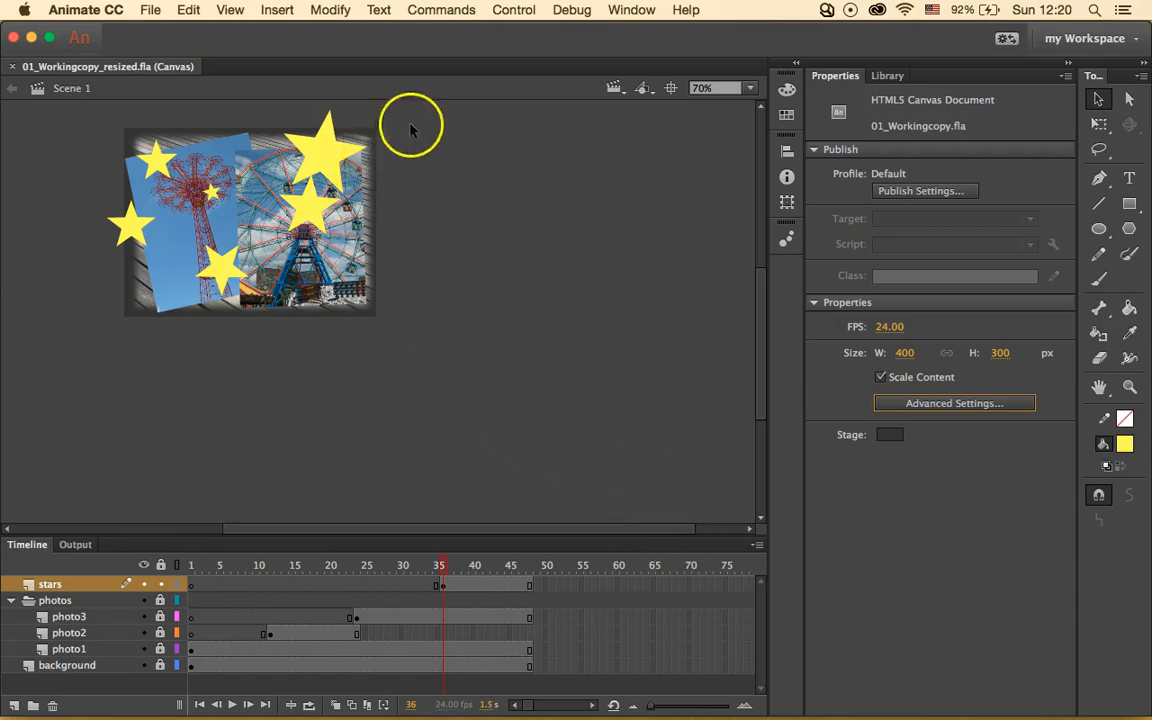
- Open 01_Workingcopy.fla from the 01End folder and check it alongside the resized document
click(150, 9)
click(183, 58)
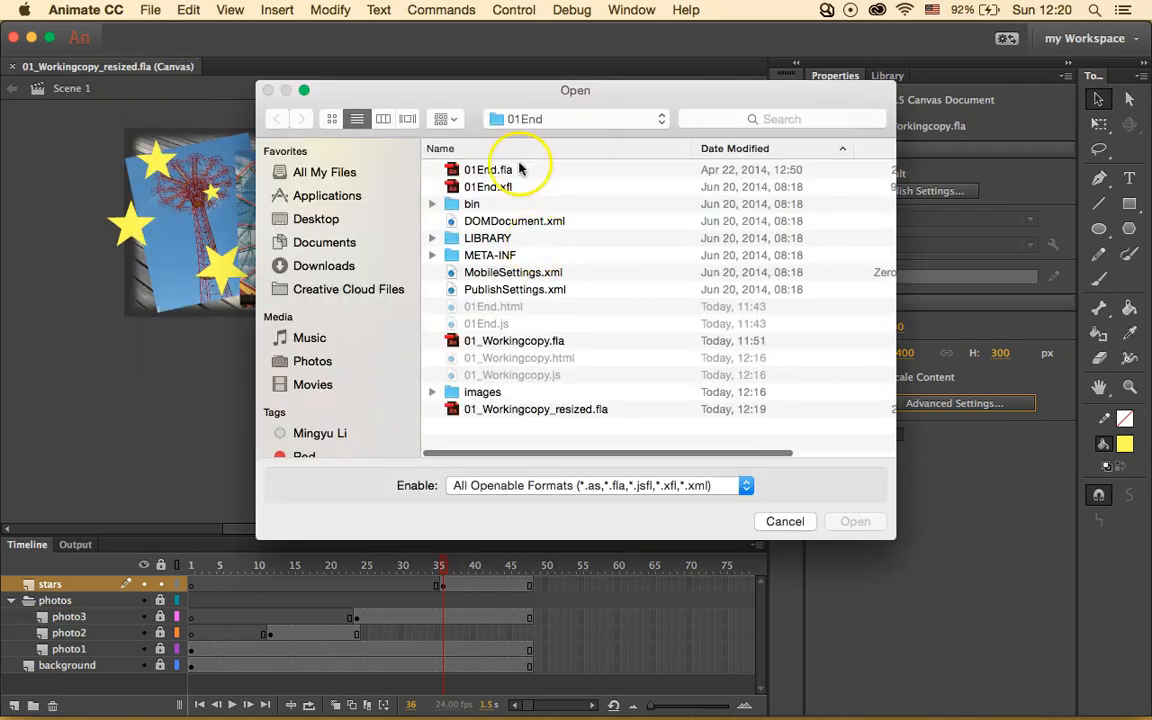
click(514, 341)
click(848, 522)
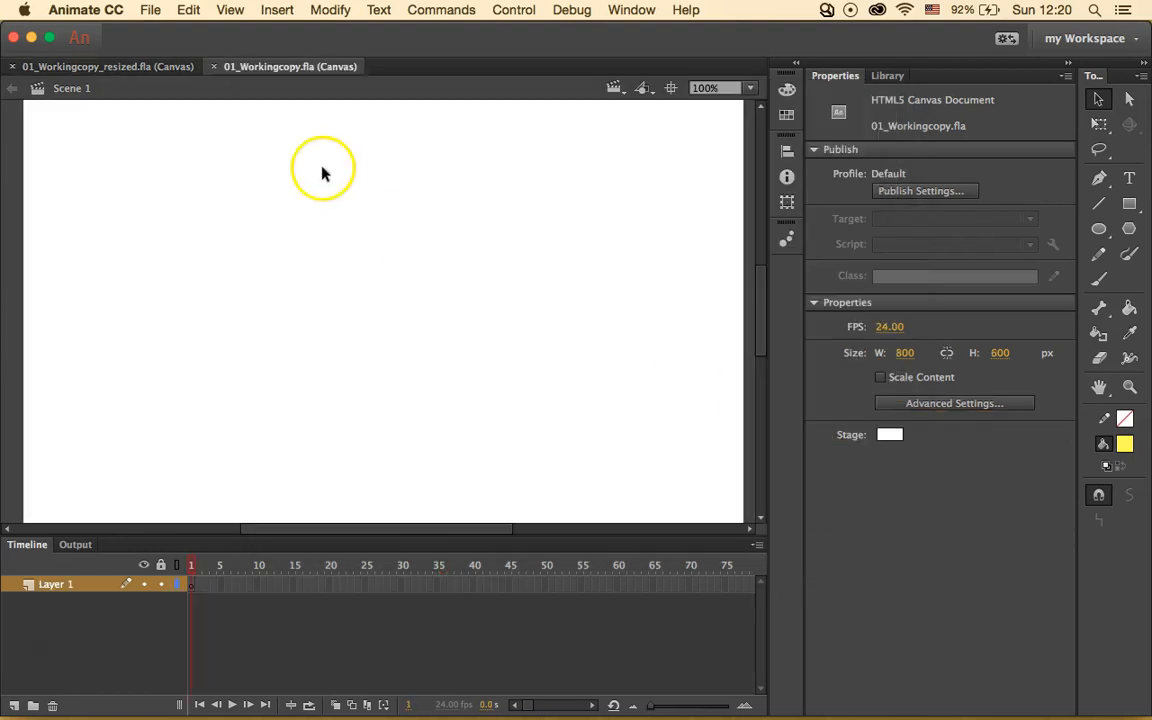
click(160, 66)
click(252, 64)
click(86, 10)
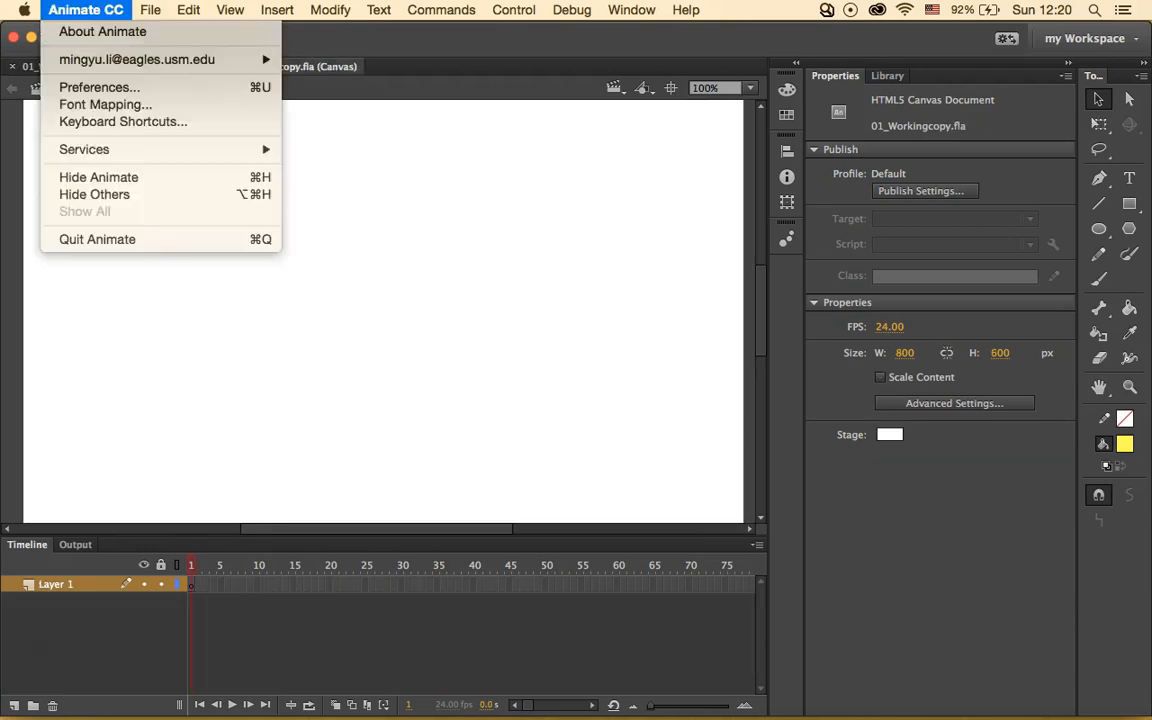
mouse_move(150, 10)
click(181, 47)
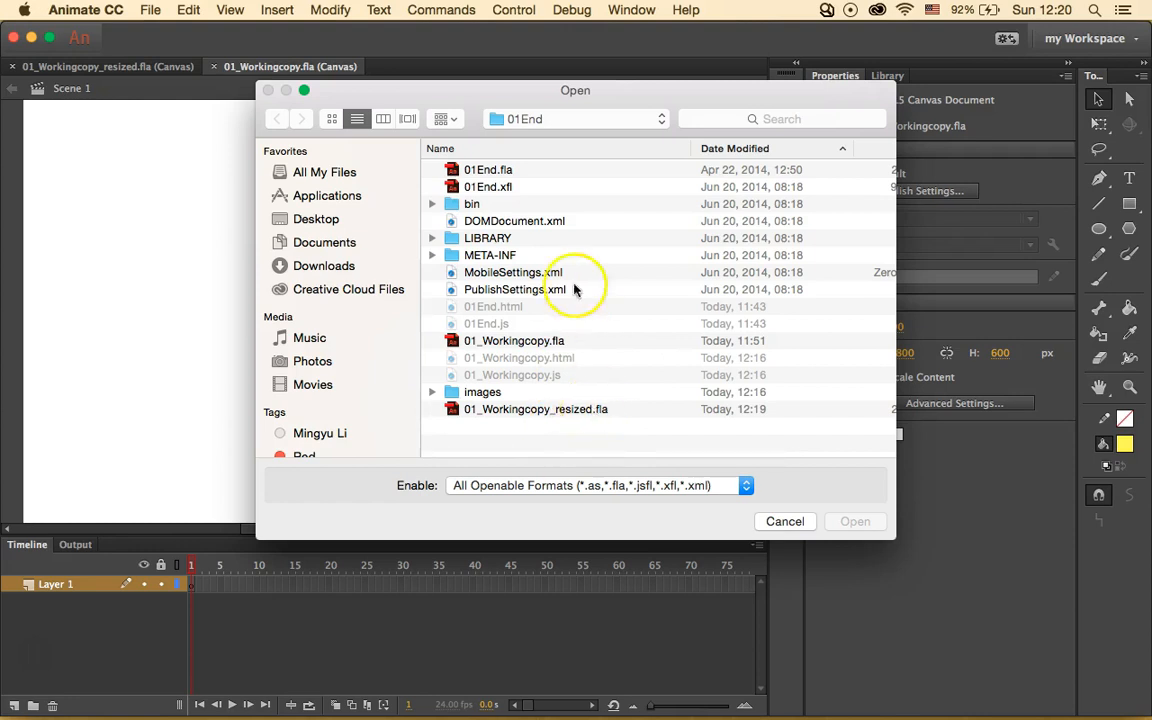
click(563, 409)
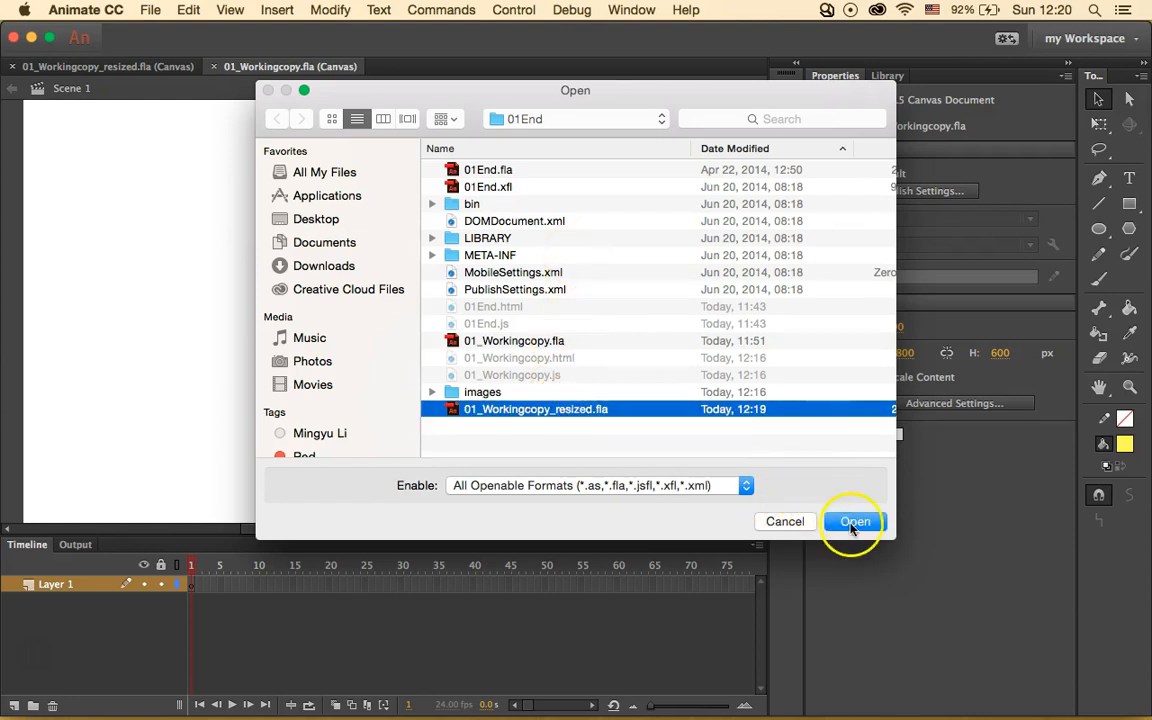
click(785, 521)
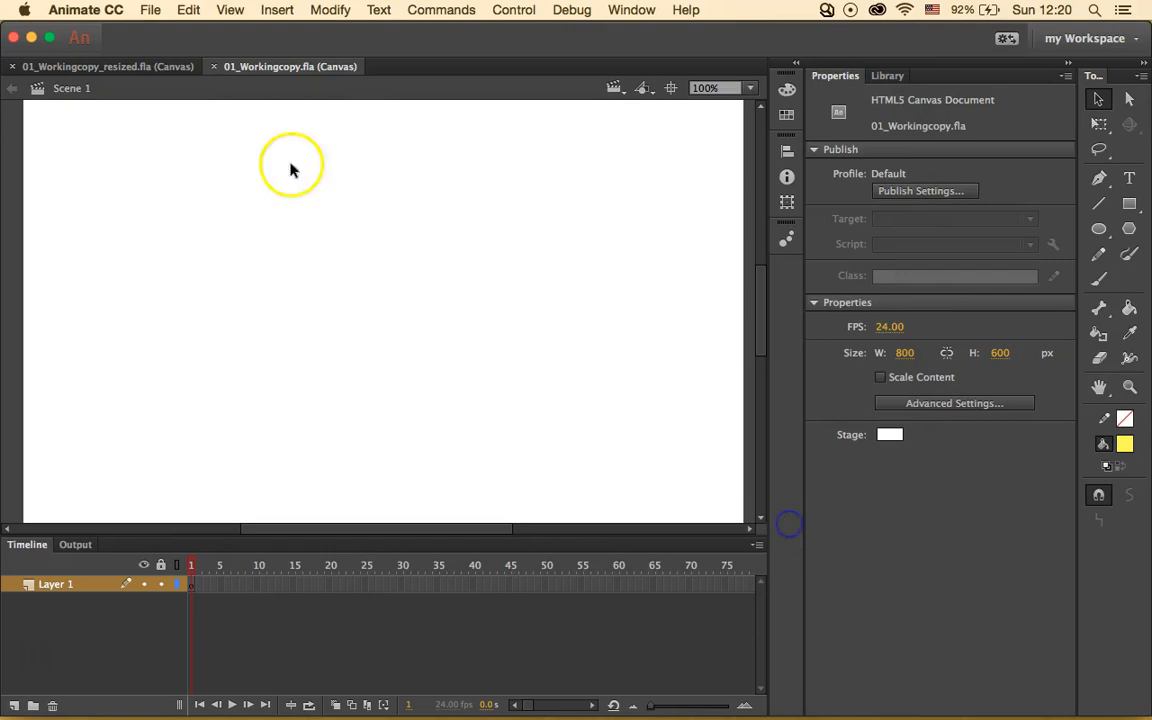
- Close 01_Workingcopy.fla and undo the stage resize in 01_Workingcopy_resized.fla
click(213, 66)
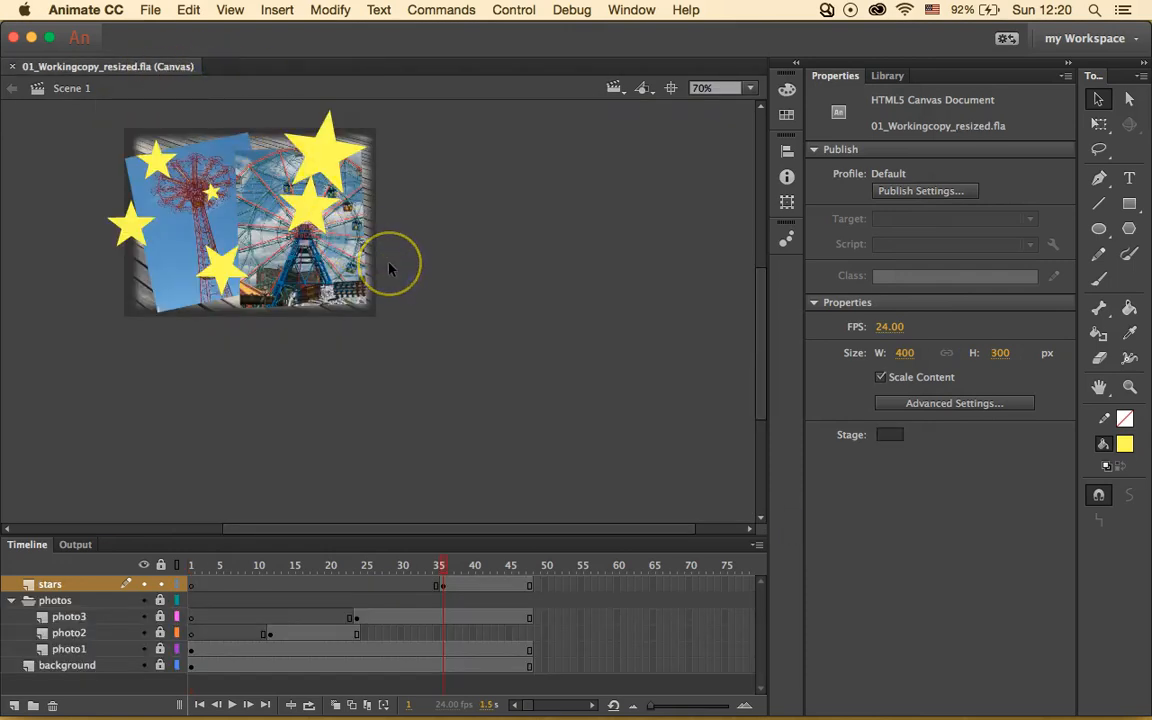
key(super+z)
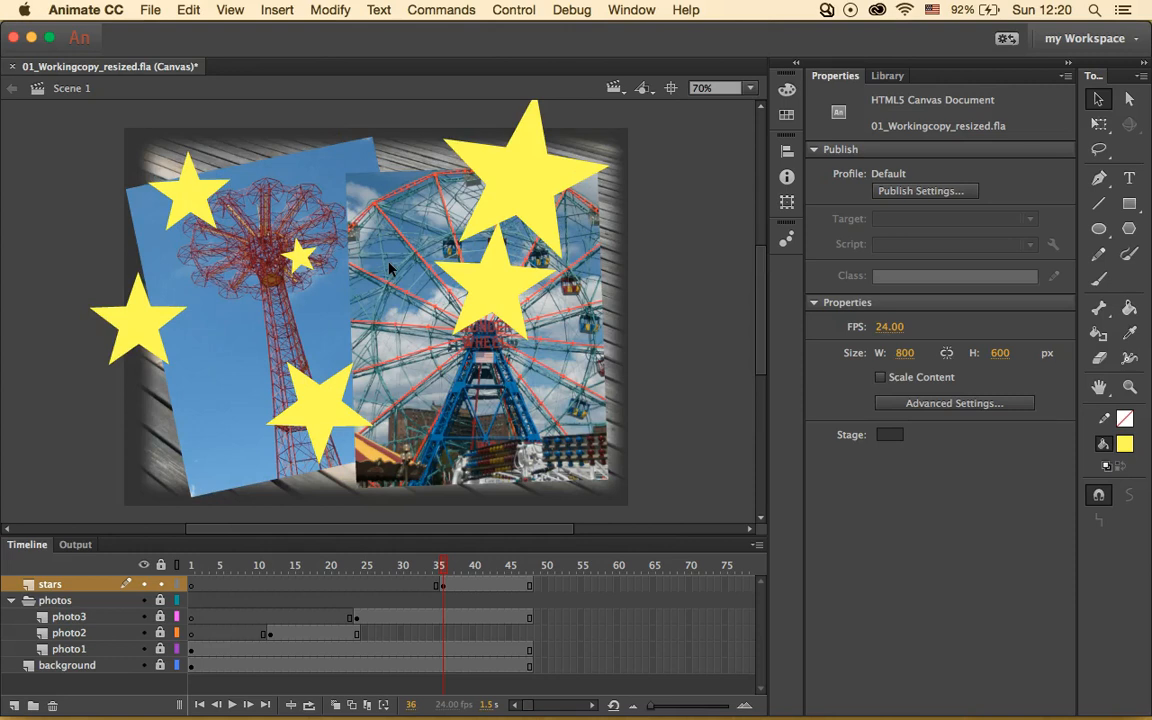
- Save the document as an Animate Uncompressed Document (*.xfl) named 01_Workingcopy in the 01End folder, and close it
click(150, 9)
click(237, 165)
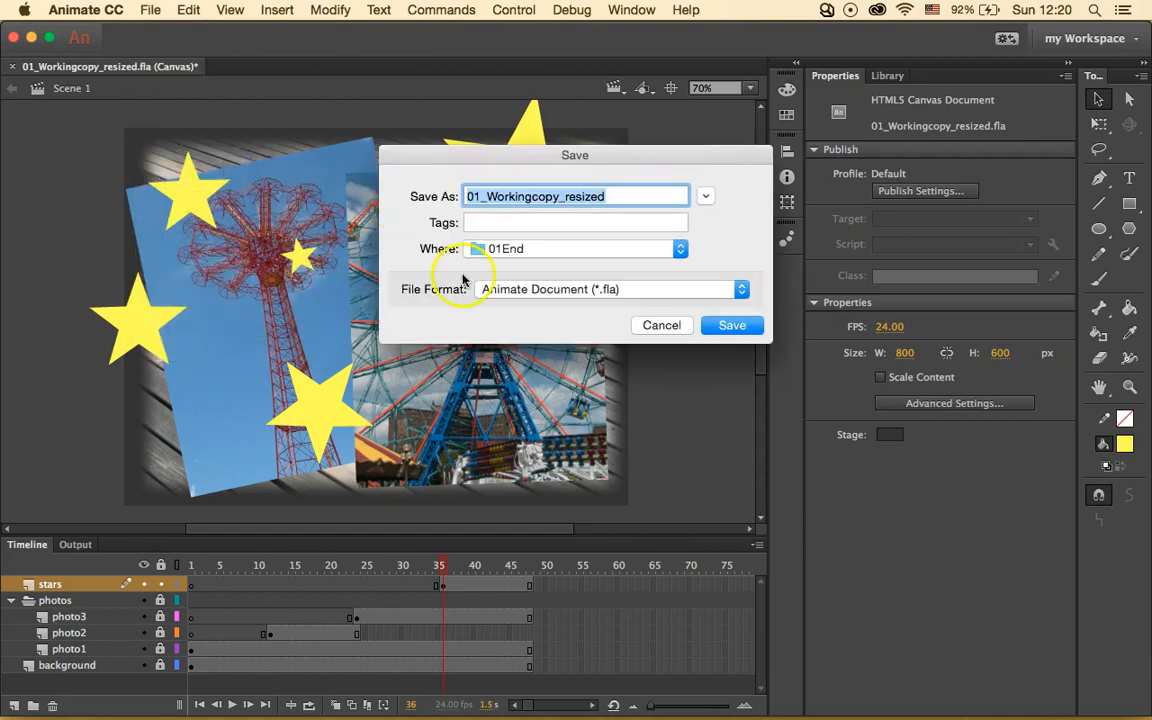
click(634, 196)
key(BackSpace)
key(BackSpace)
key(BackSpace)
key(BackSpace)
key(BackSpace)
key(BackSpace)
key(BackSpace)
key(BackSpace)
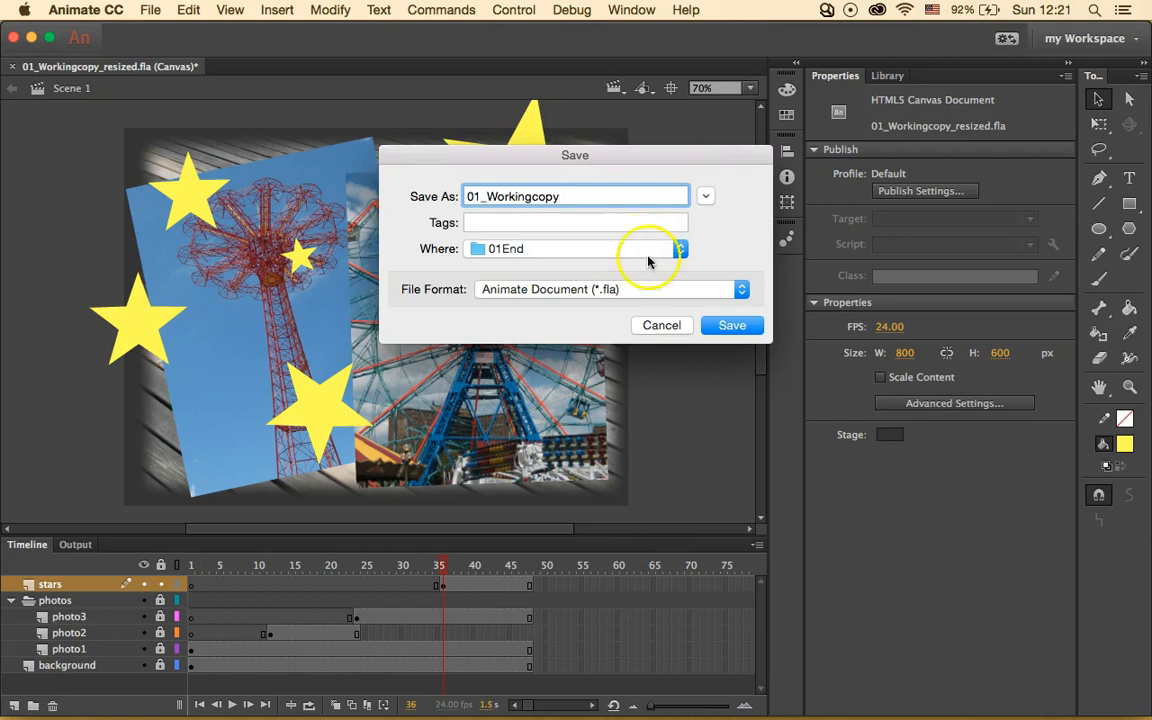
click(692, 289)
click(697, 308)
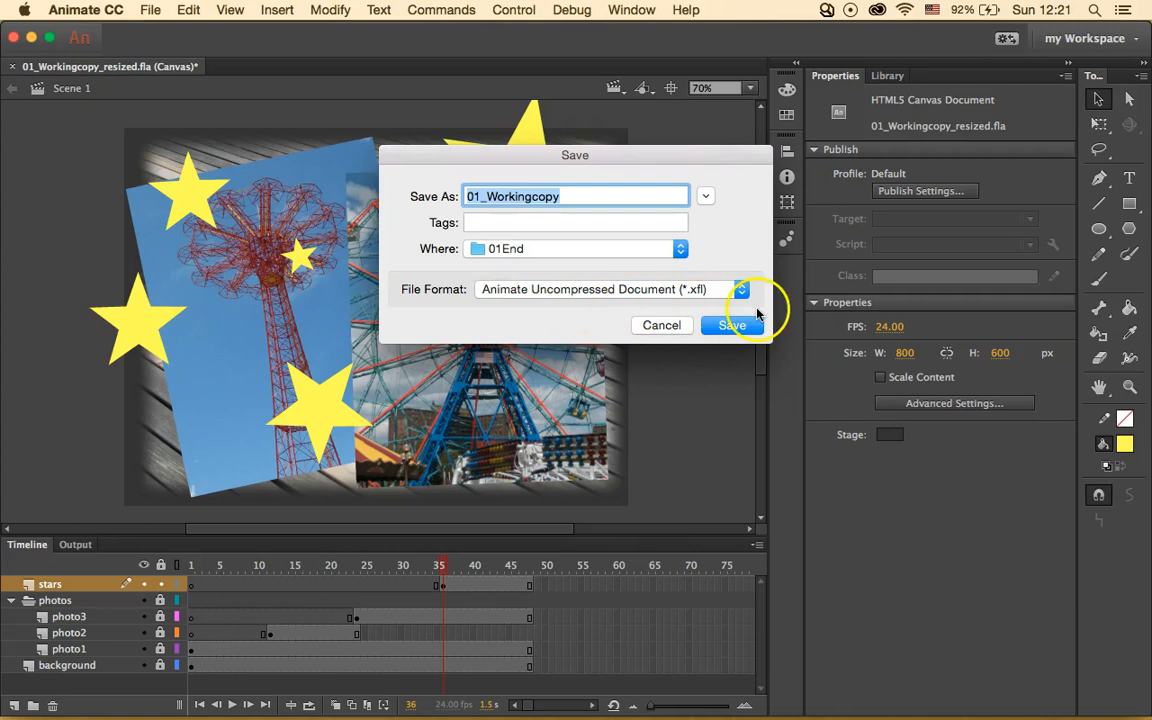
click(748, 327)
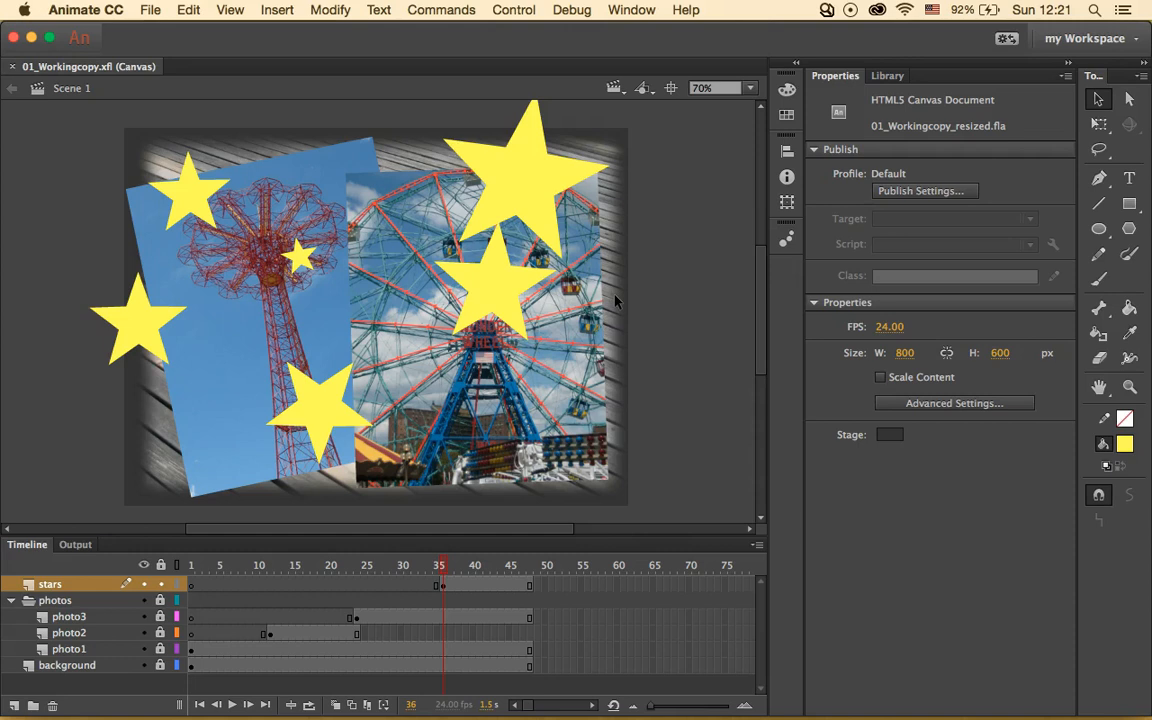
click(148, 10)
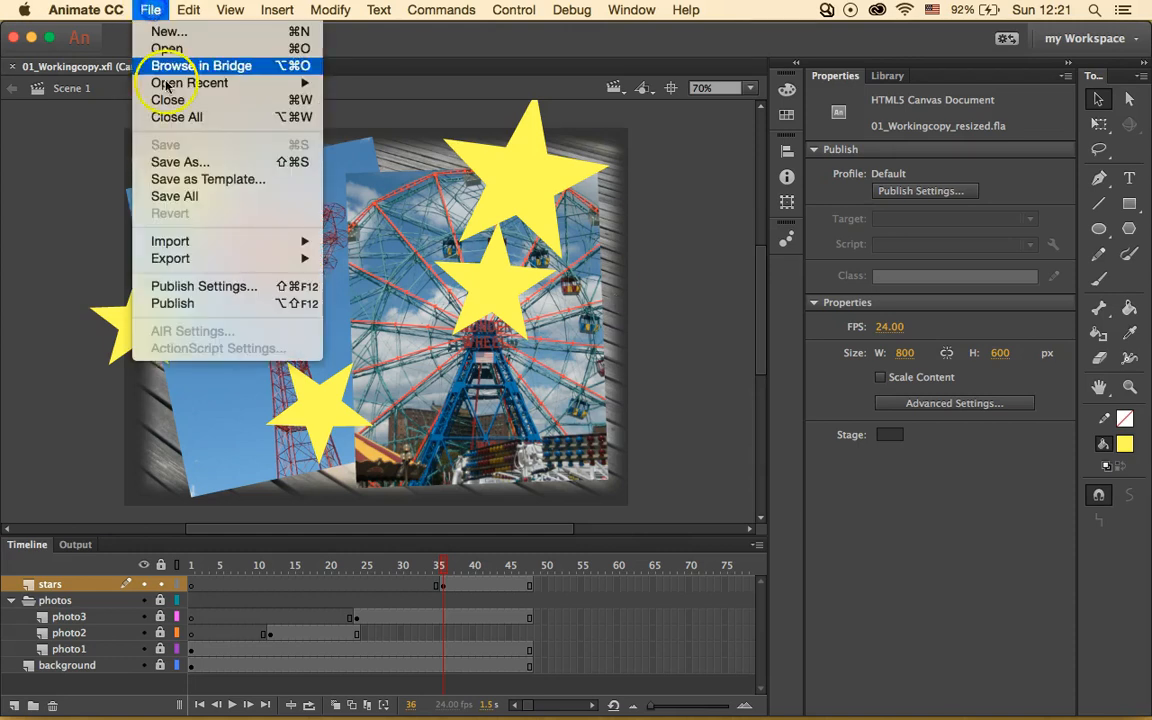
click(268, 100)
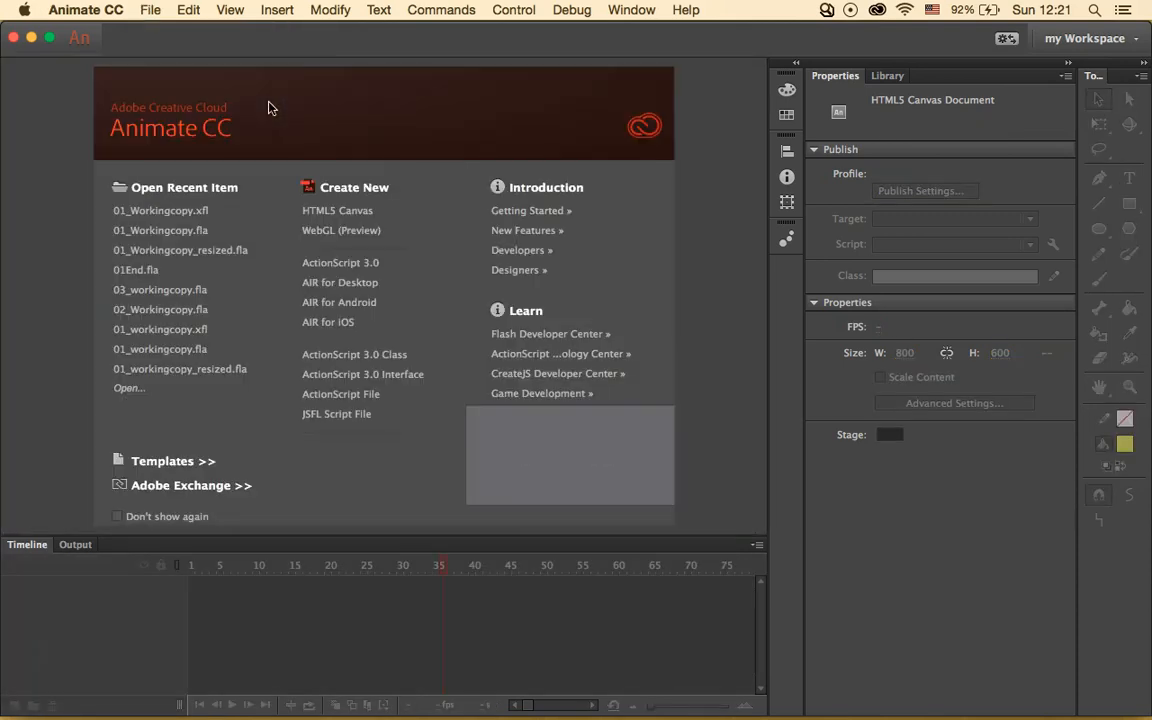